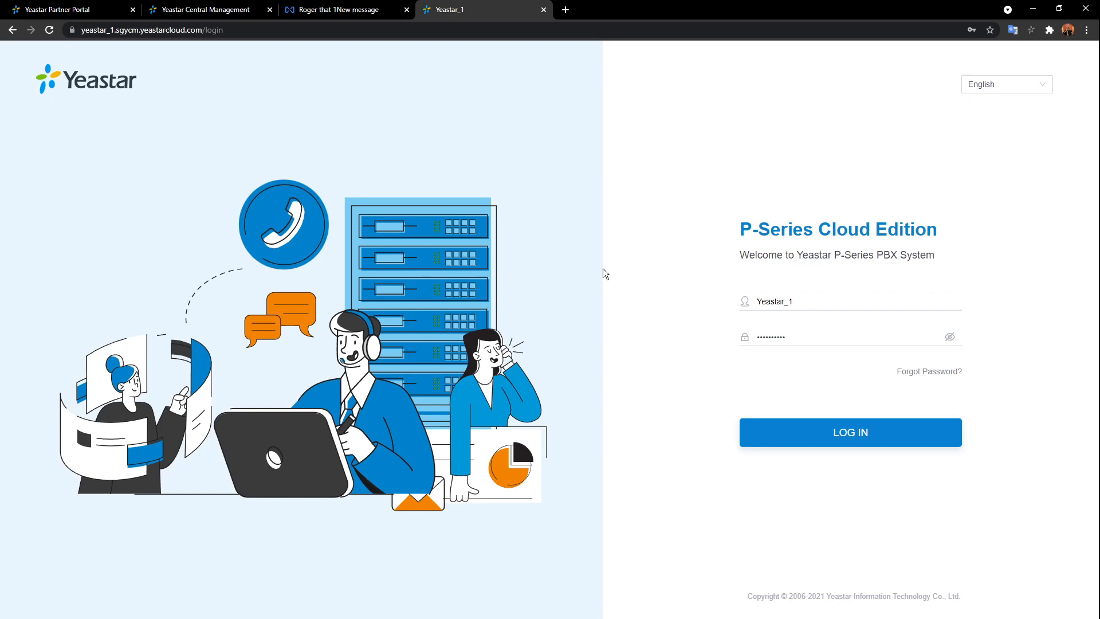
- Switch to the Tencent Exmail tab showing the PBX's System Reboot notification email
click(349, 10)
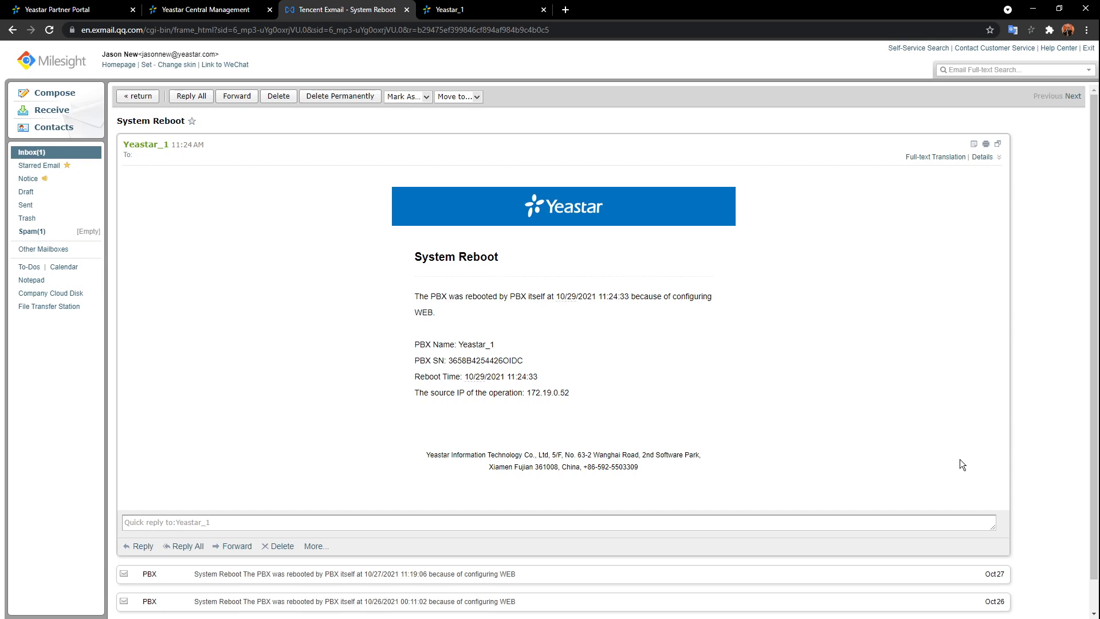
- Return to the Yeastar Central Management tab listing the four cloud PBX instances
click(220, 19)
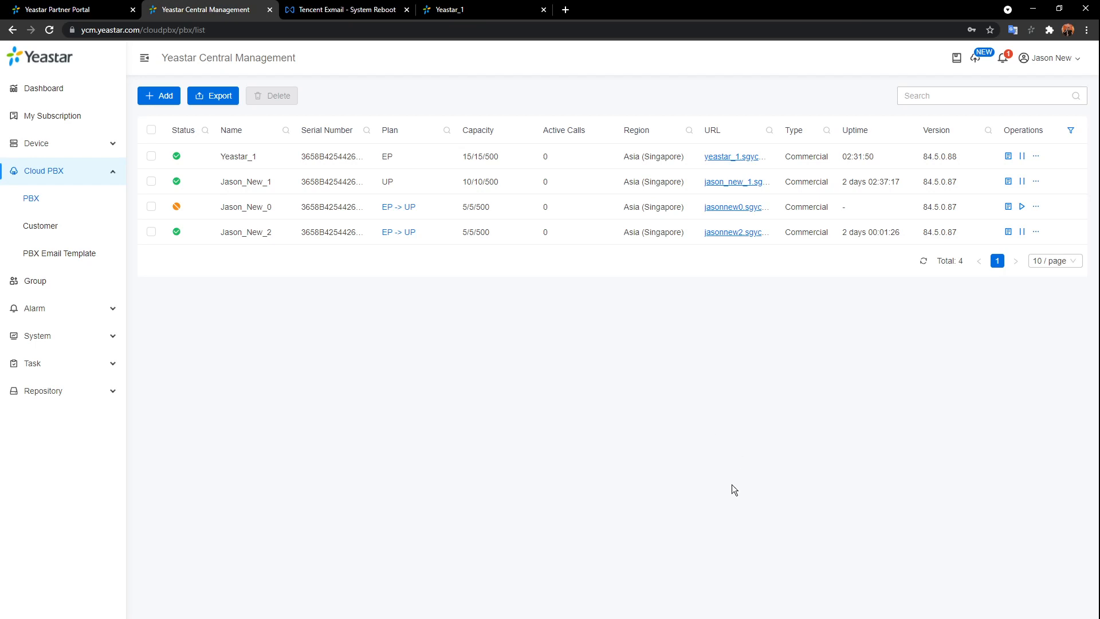
- Review Yeastar_1's PBX and customer information, then show its extra operations menu
click(1007, 155)
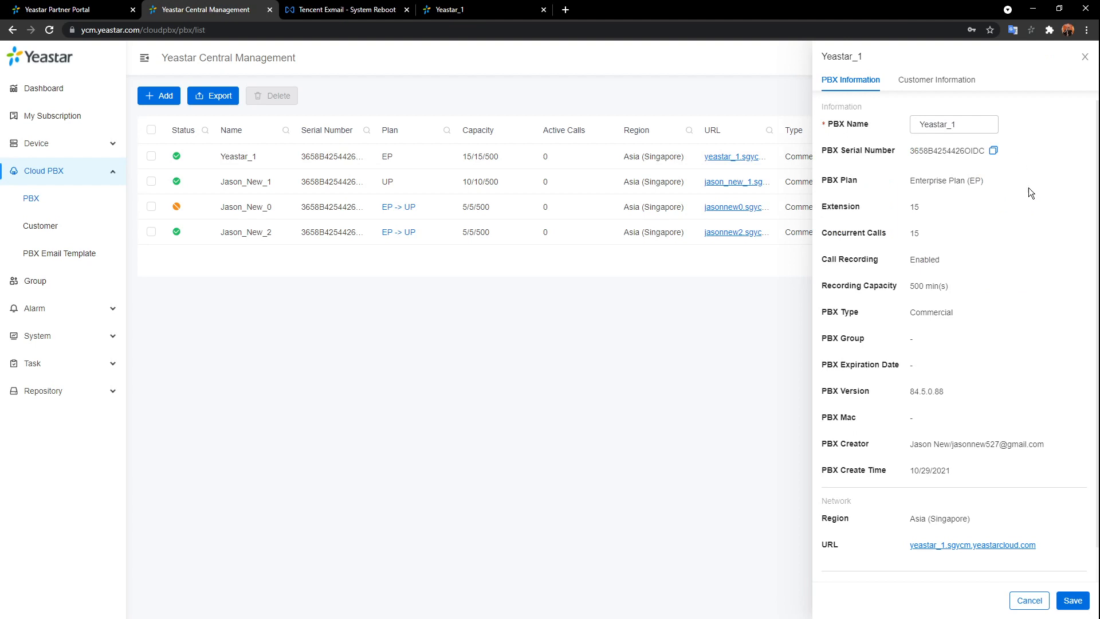
click(948, 85)
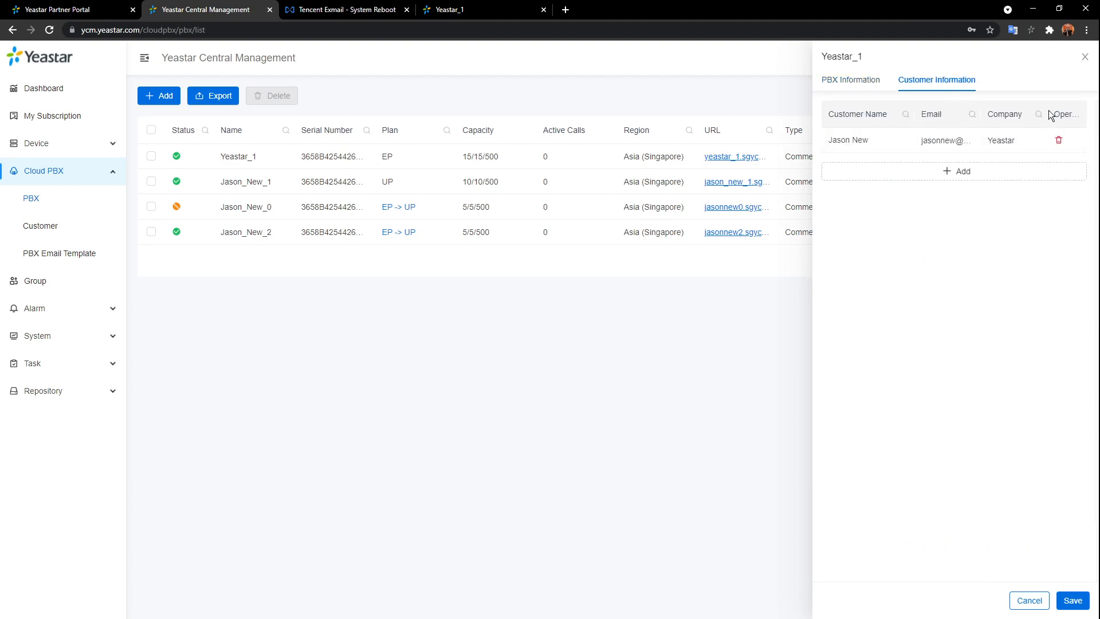
click(1085, 57)
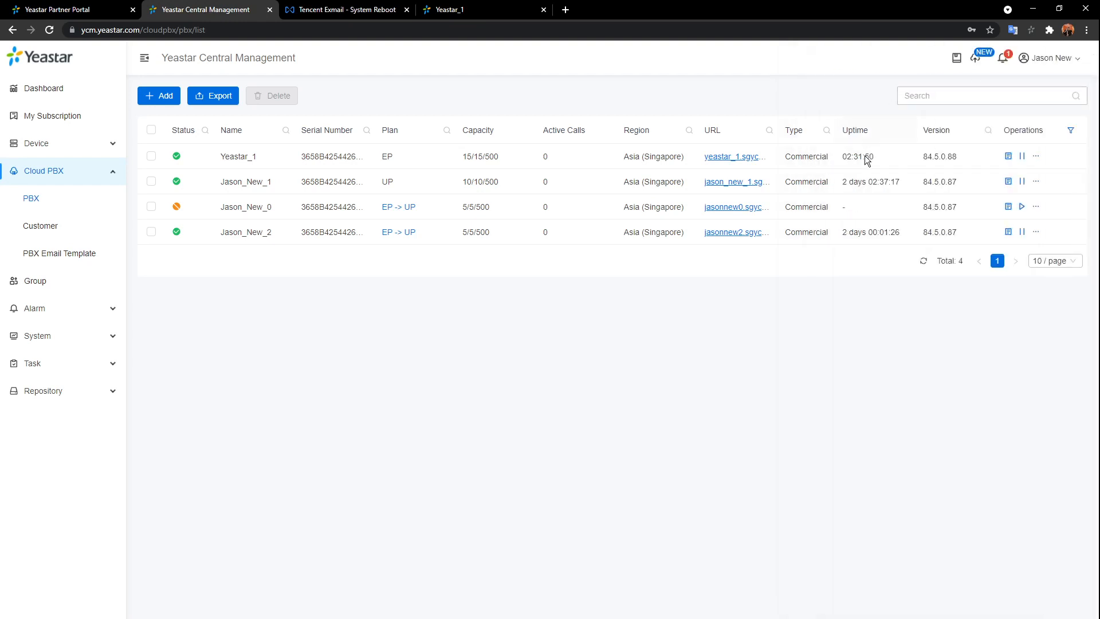
click(1035, 159)
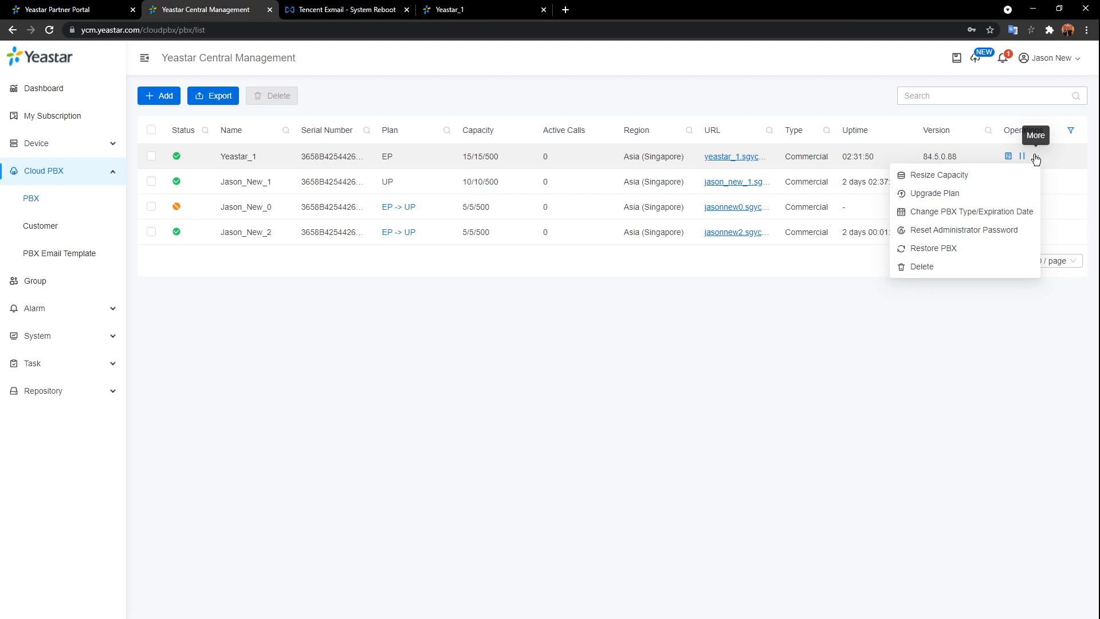
click(964, 179)
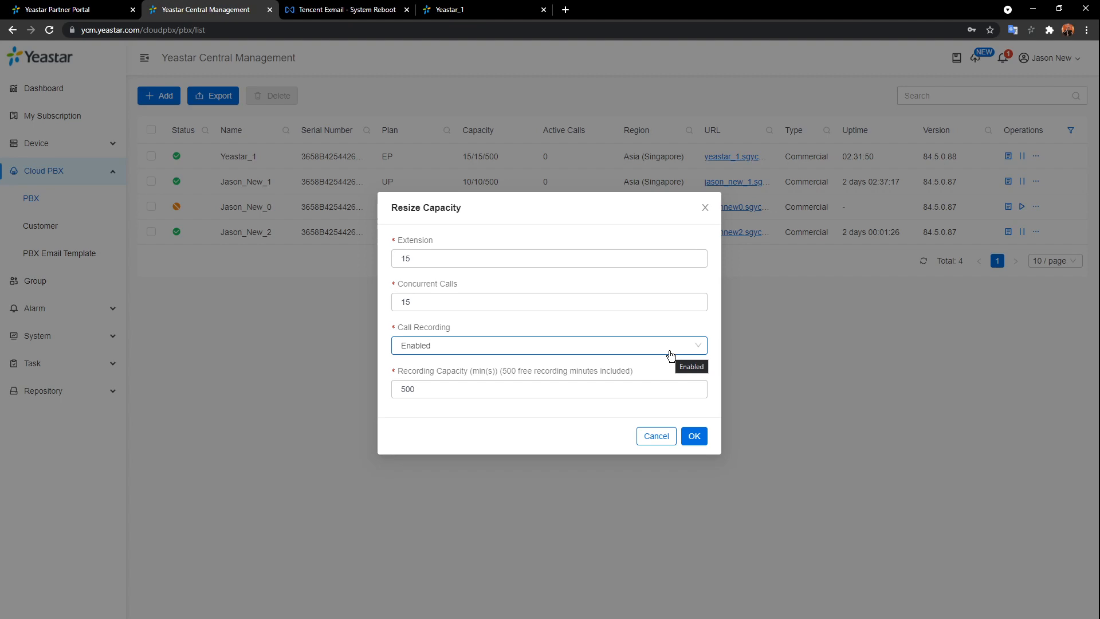
click(705, 208)
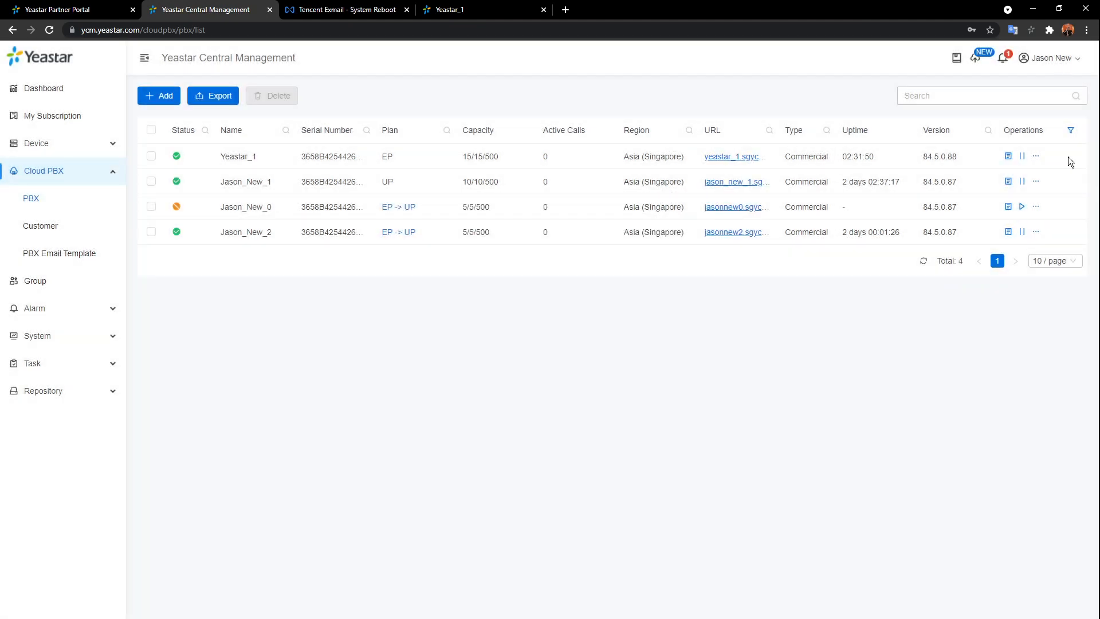
click(1035, 155)
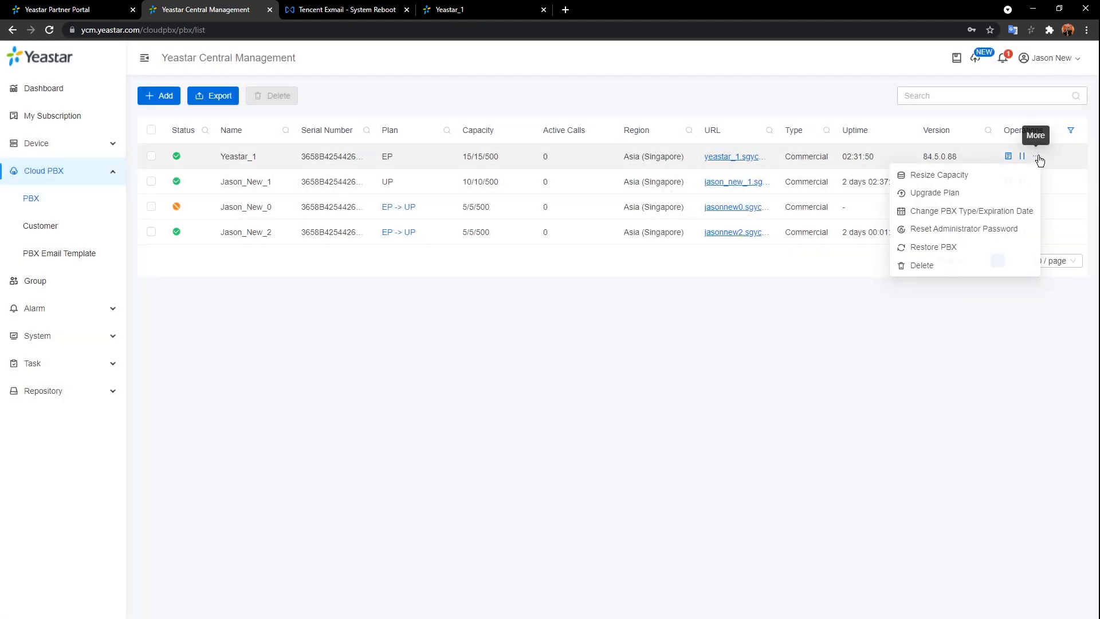
- Read Yeastar_1's Upgrade Plan warning, cancel it, and switch to Yeastar_1's login tab
click(970, 199)
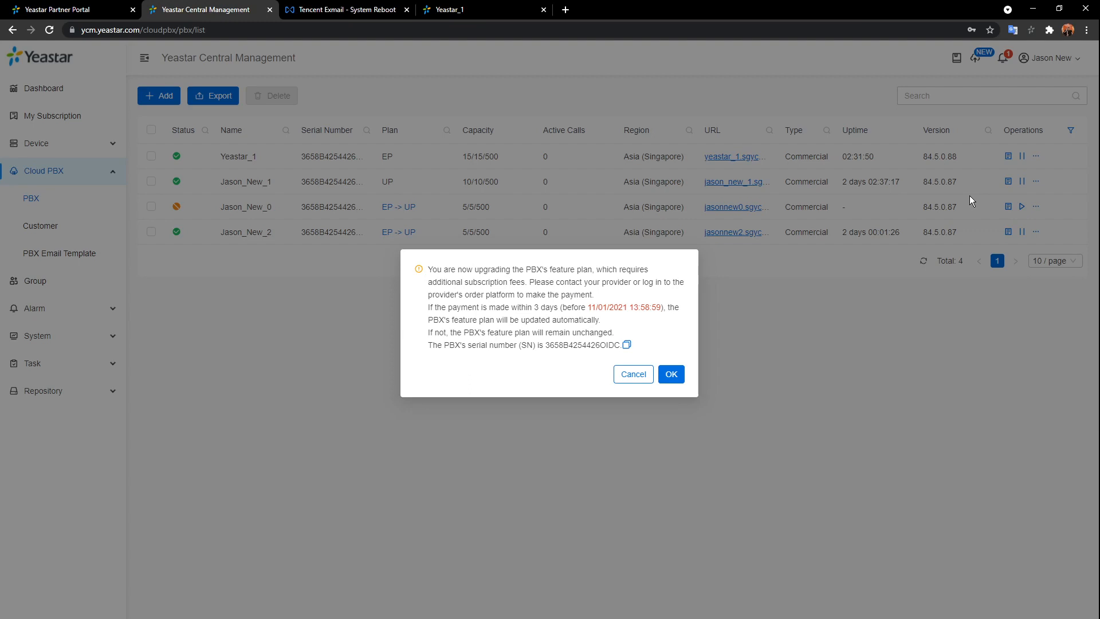
click(631, 374)
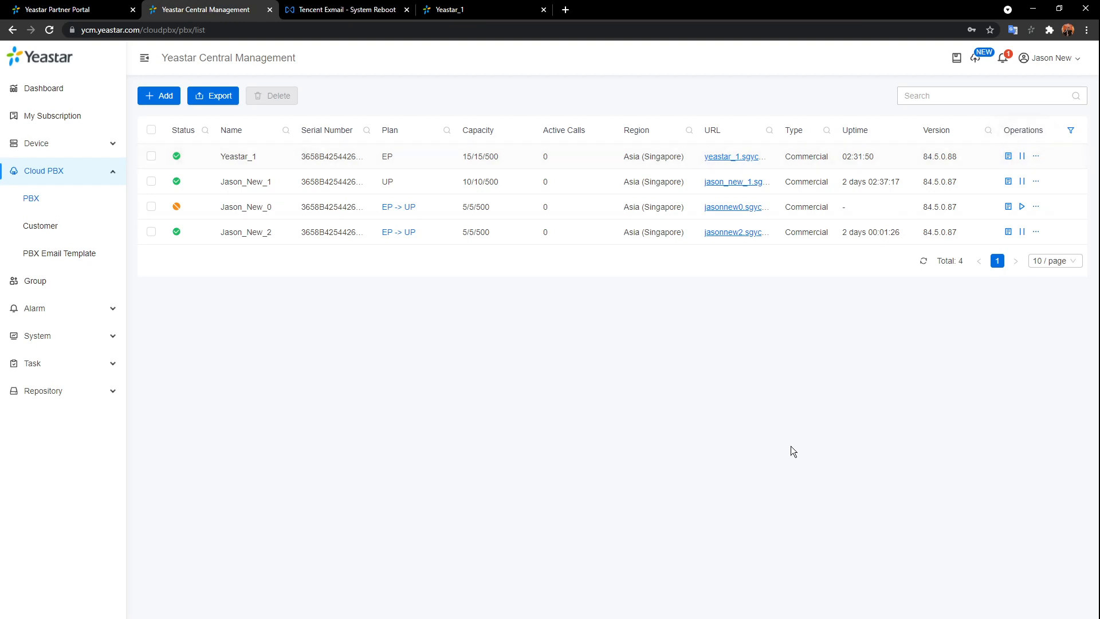
click(449, 9)
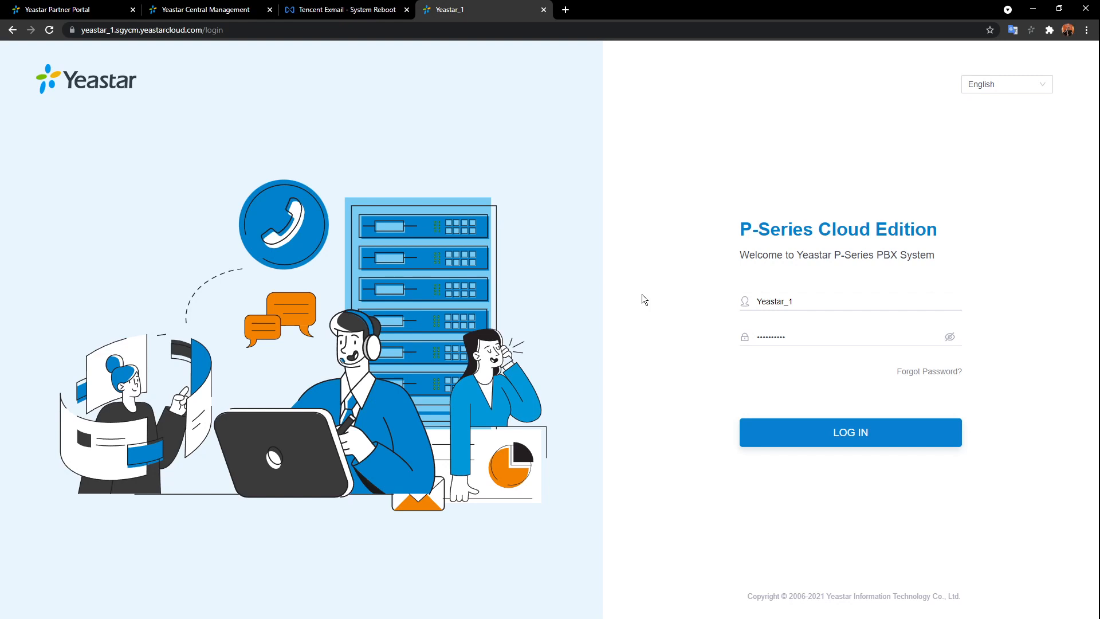
- Log in to Yeastar_1, decline saving the password, and accept the Data Processing Agreement
click(868, 440)
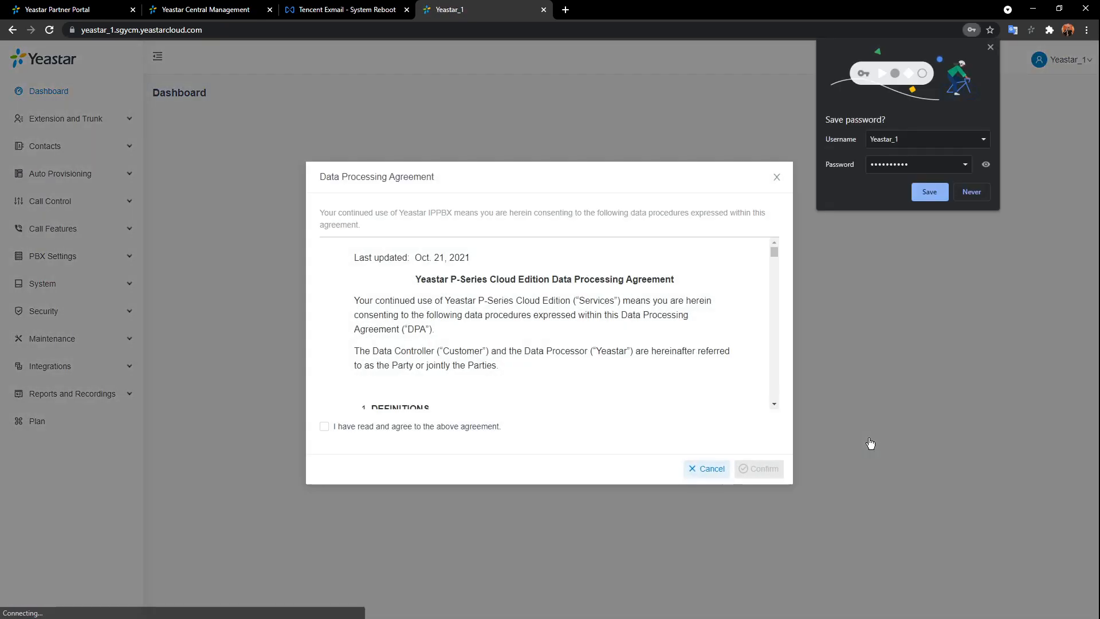
click(991, 47)
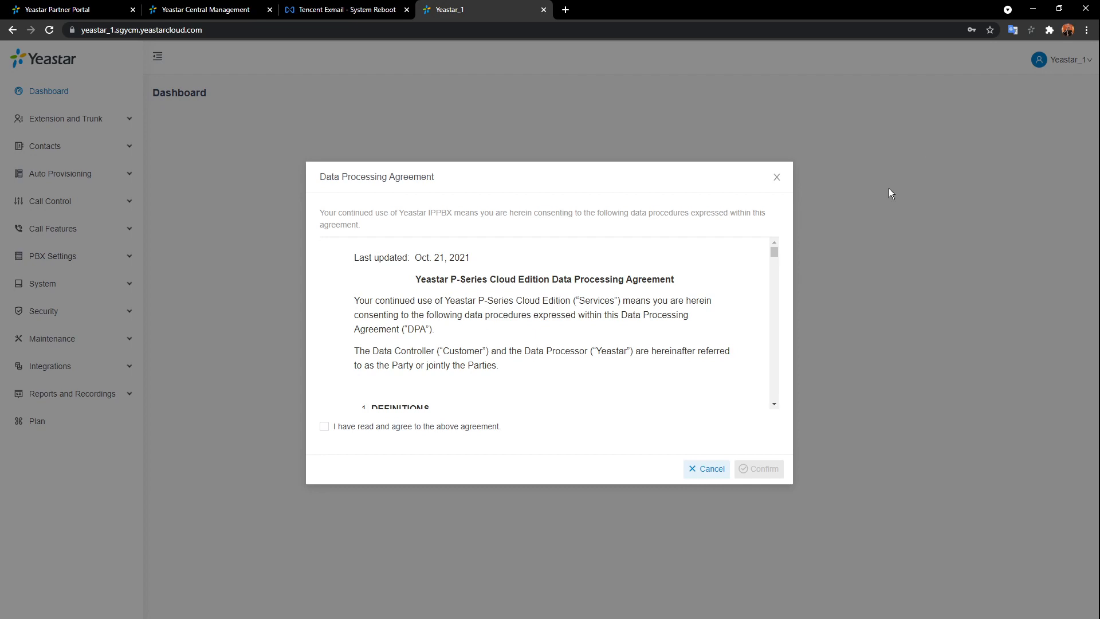
scroll(723, 363, down, 6)
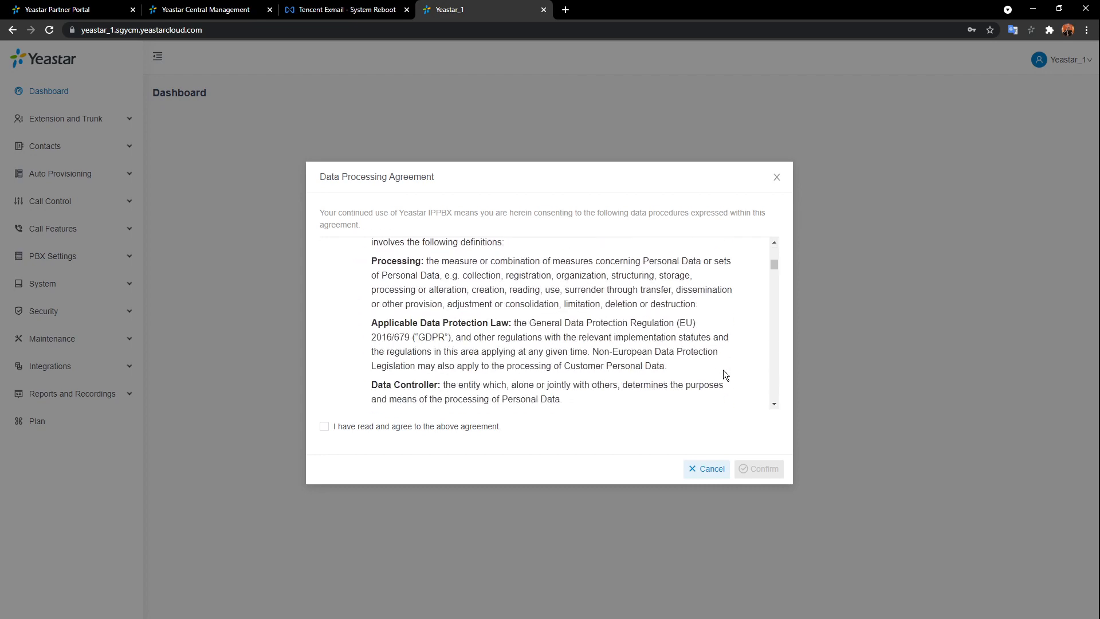
scroll(723, 373, down, 2)
scroll(723, 373, down, 2)
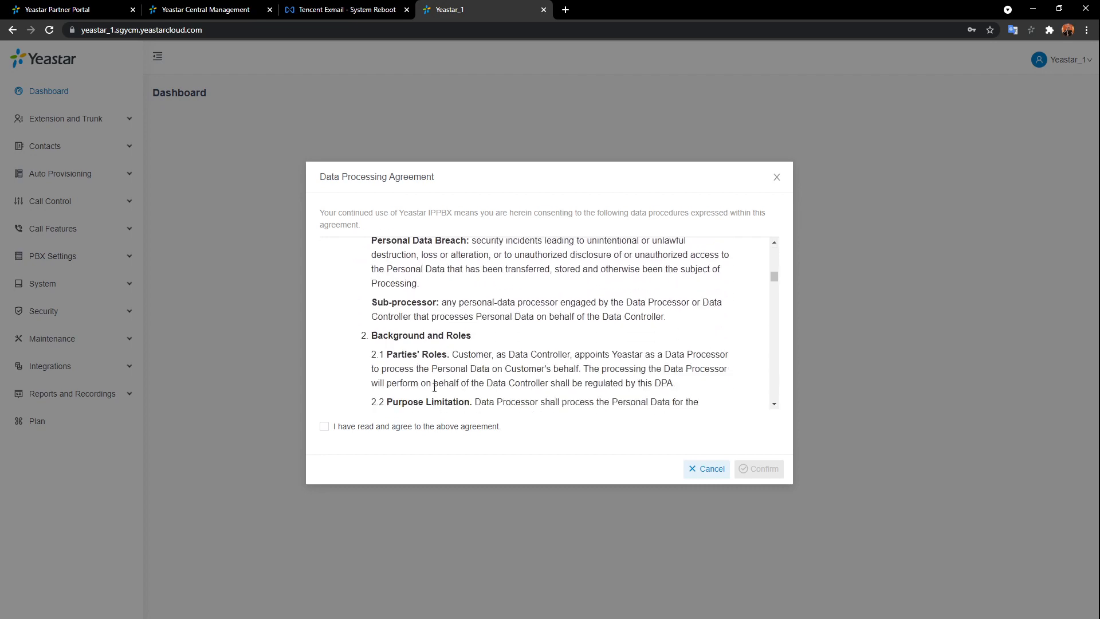
click(323, 428)
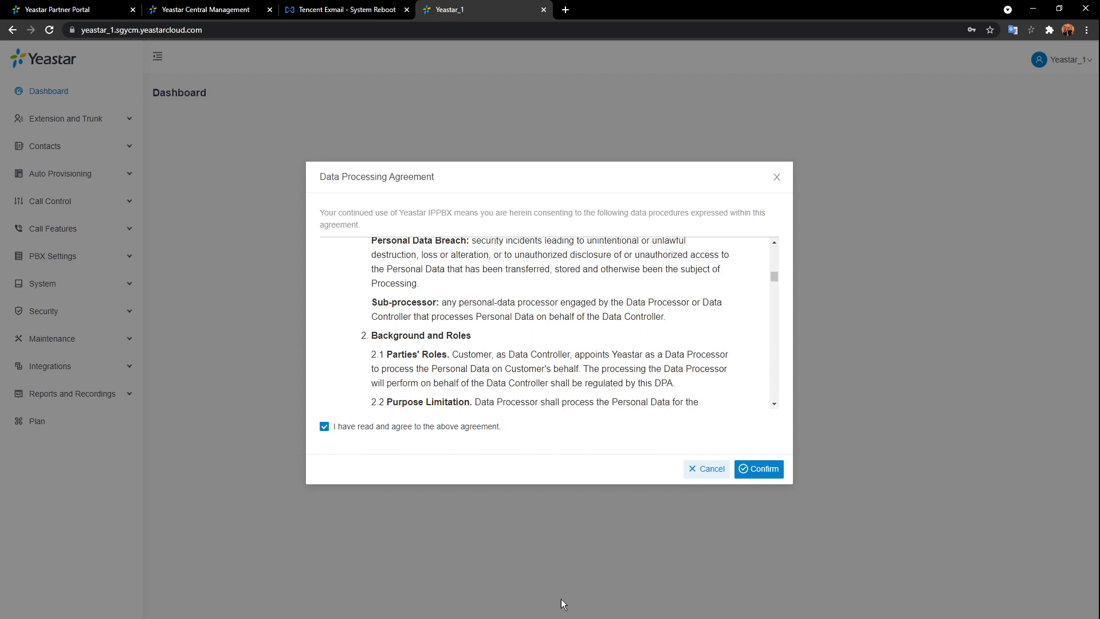
click(756, 462)
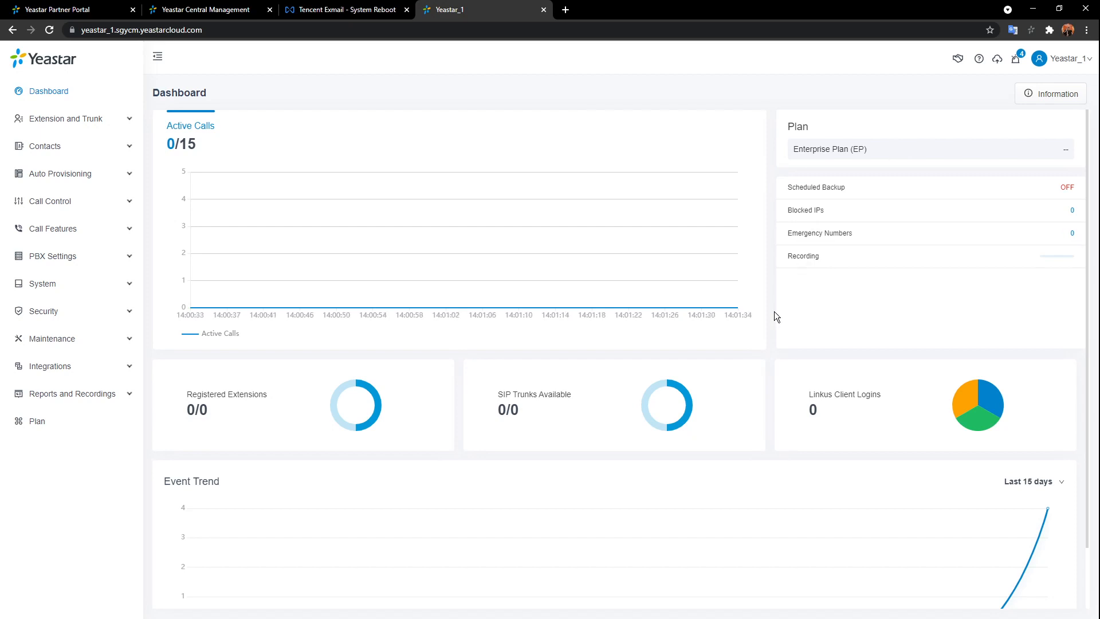
- Scroll down the dashboard and expand the PBX Settings section in the sidebar
scroll(776, 338, down, 1)
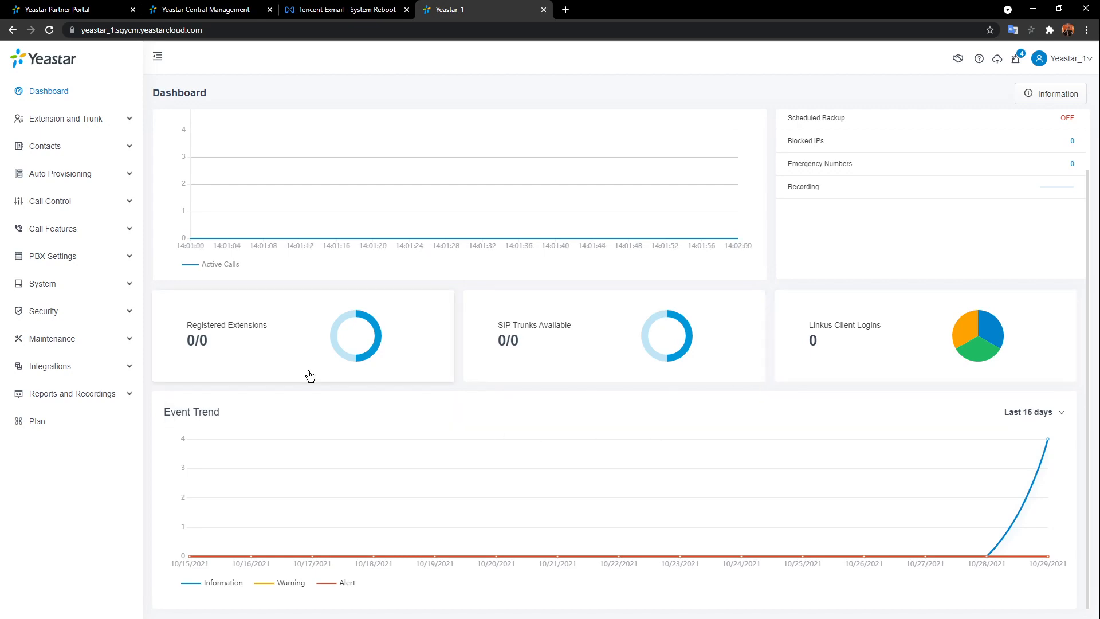
click(92, 264)
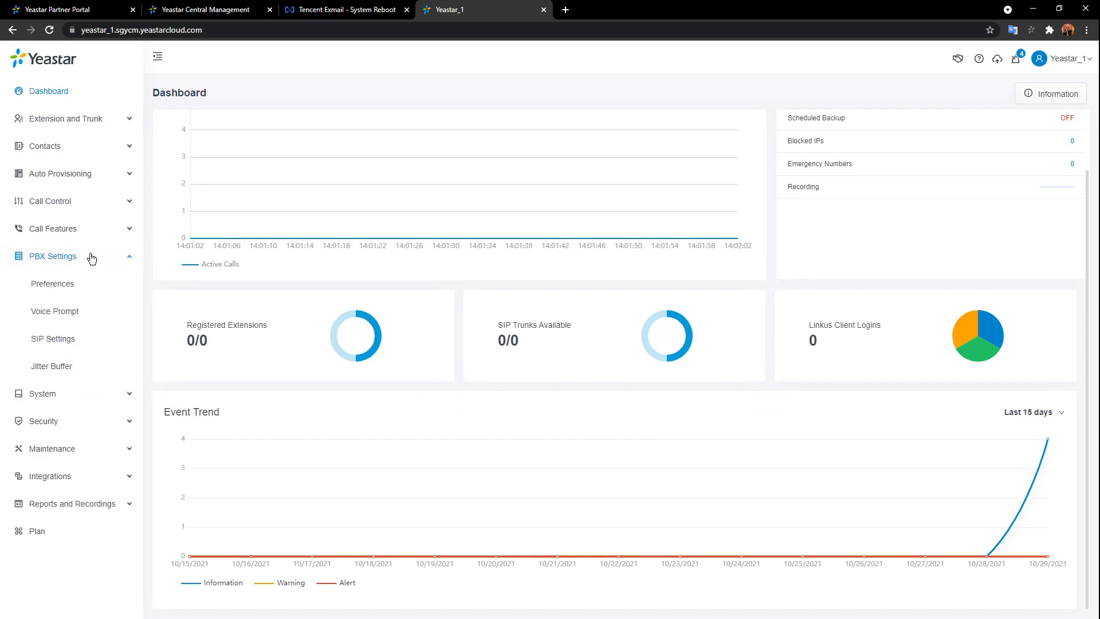
- Look over the PBX Preferences form without saving, then go to Voice Prompt
click(61, 288)
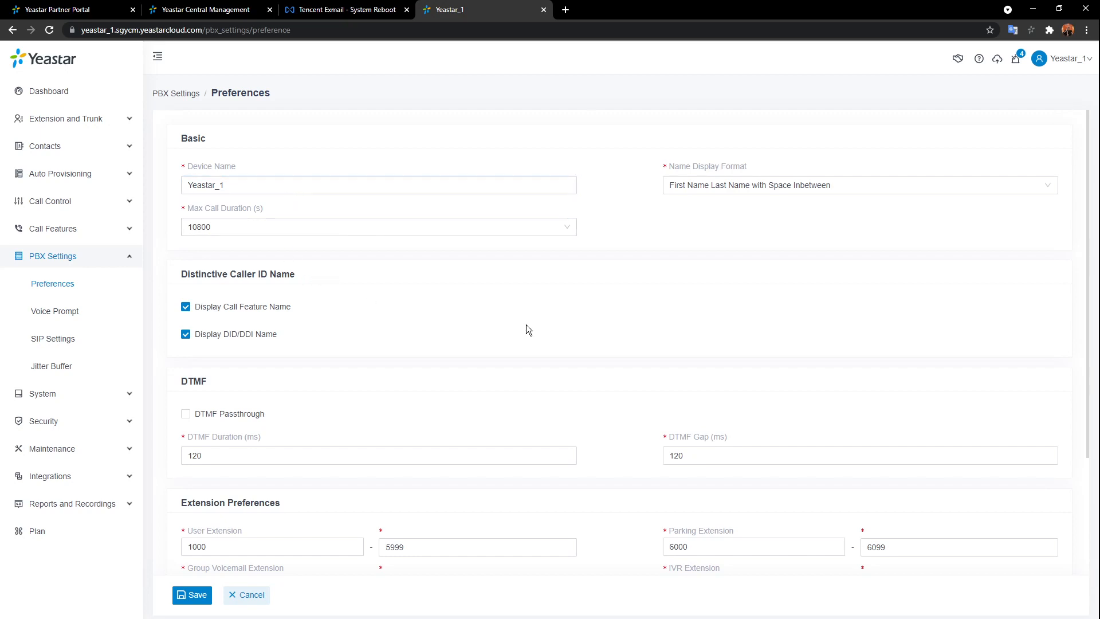
scroll(528, 329, down, 1)
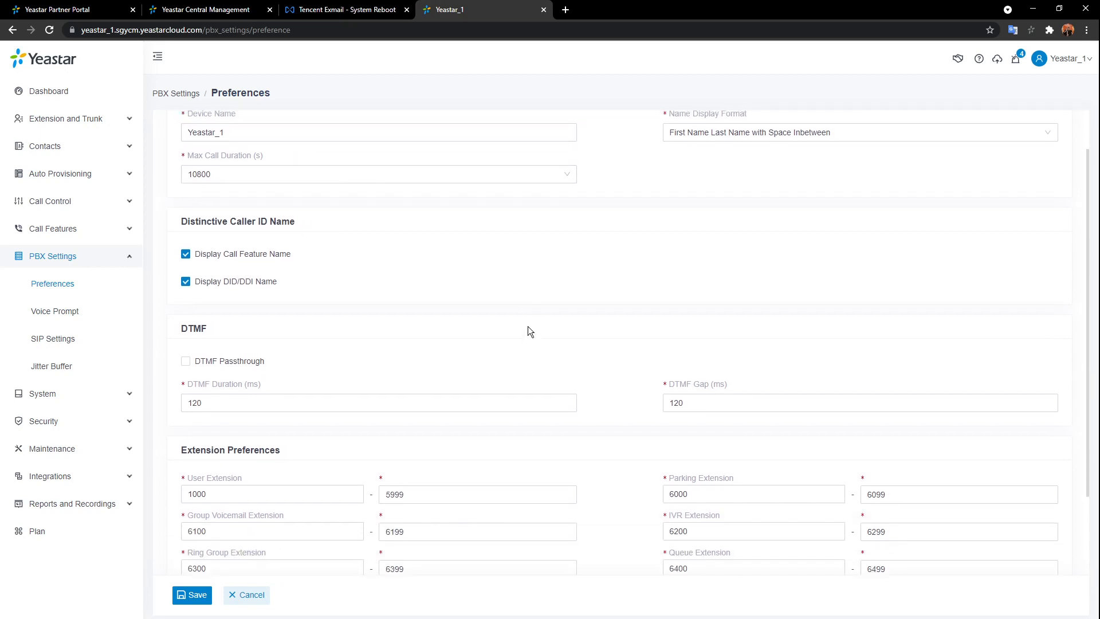
scroll(528, 328, up, 1)
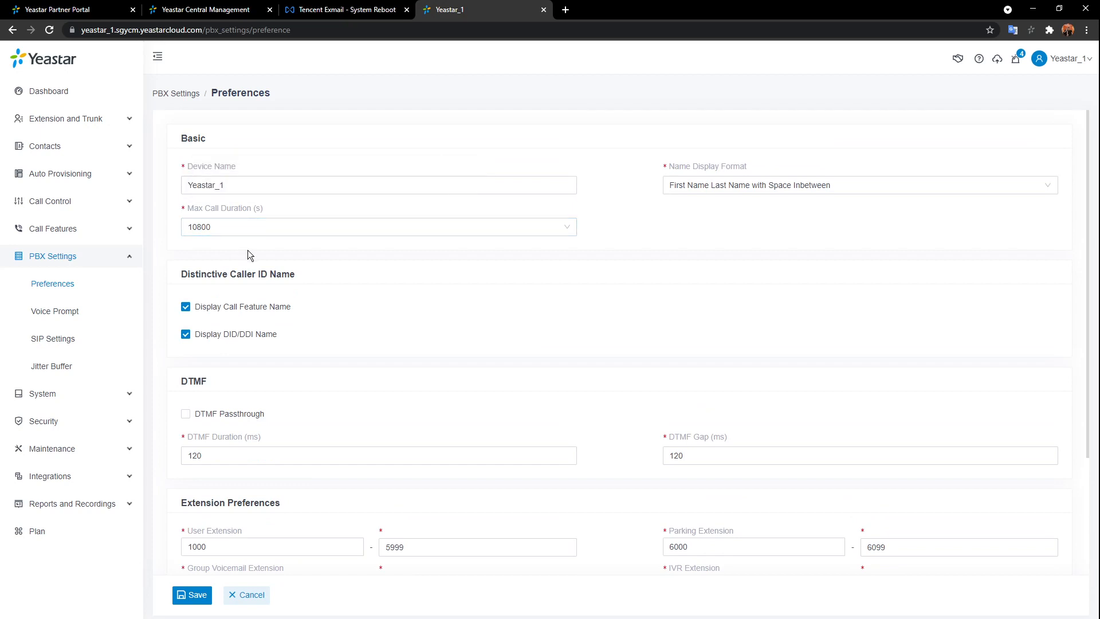
scroll(247, 250, down, 3)
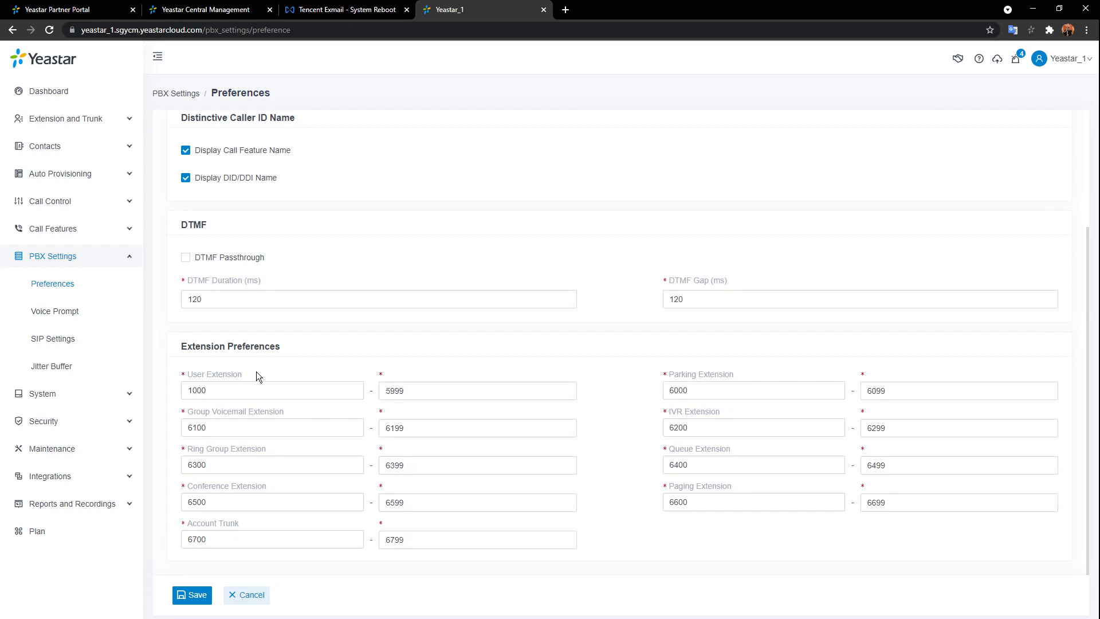
click(263, 594)
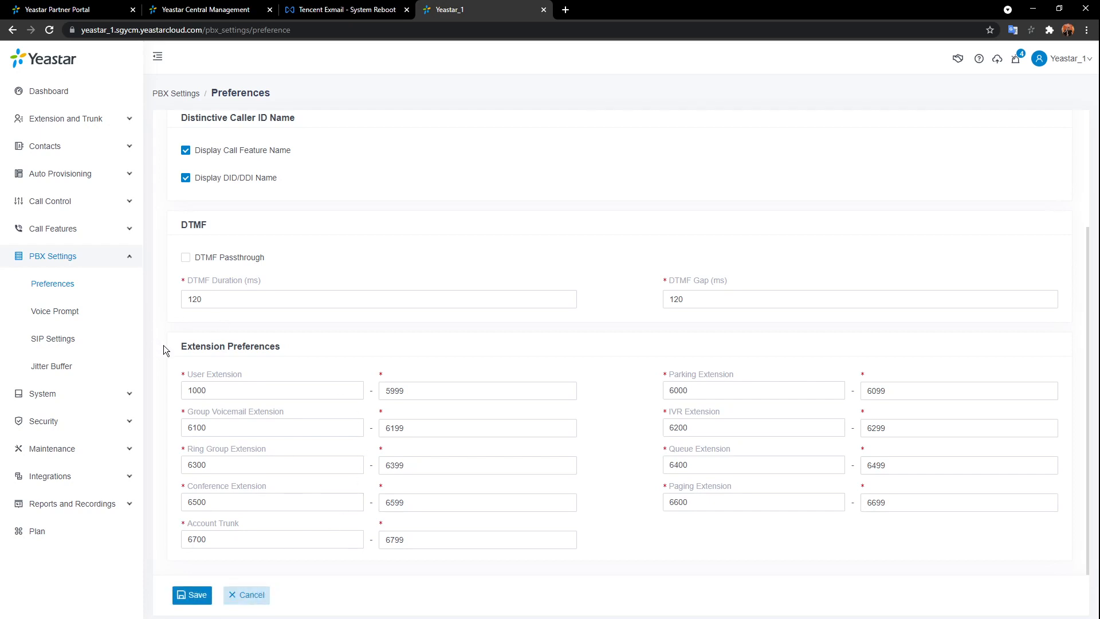
click(65, 313)
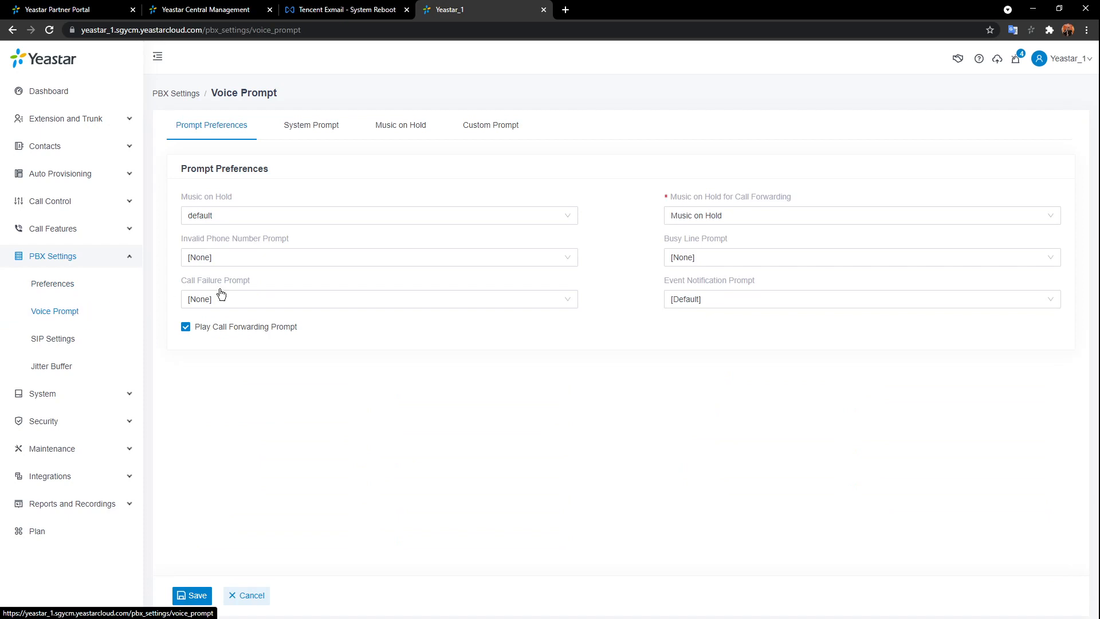
- Abandon a System Prompt upload and list the online prompt languages available for download
click(330, 129)
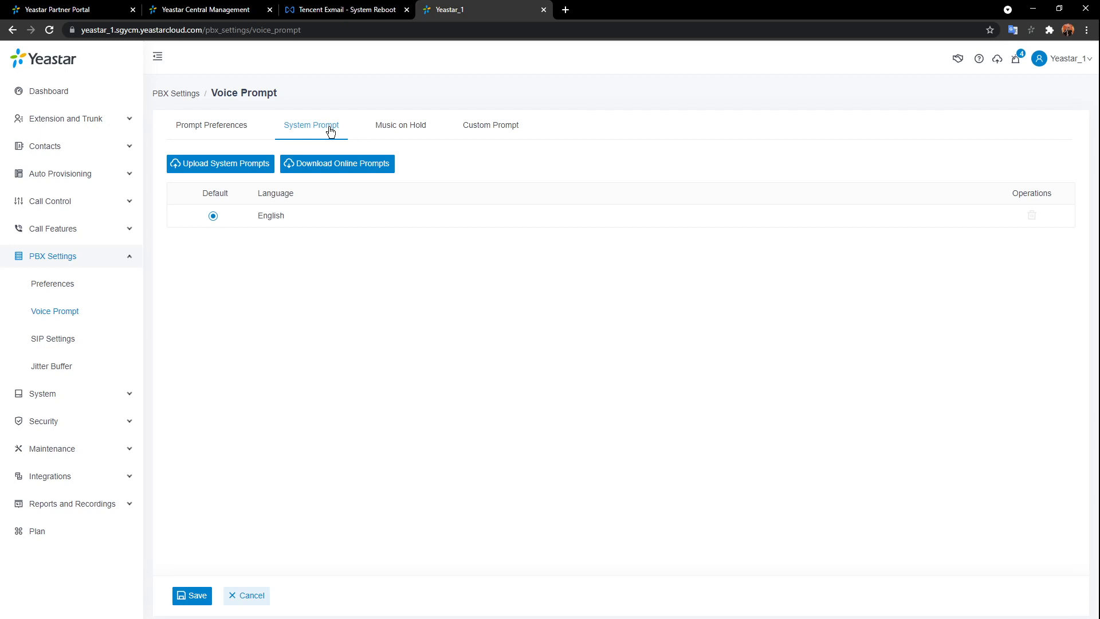
click(254, 165)
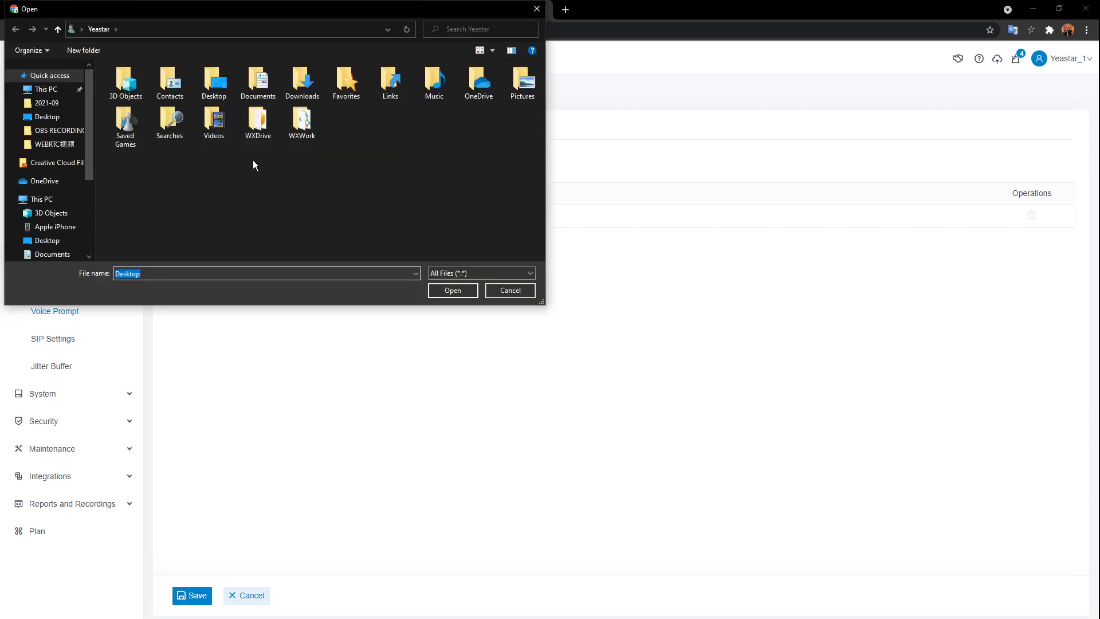
click(493, 290)
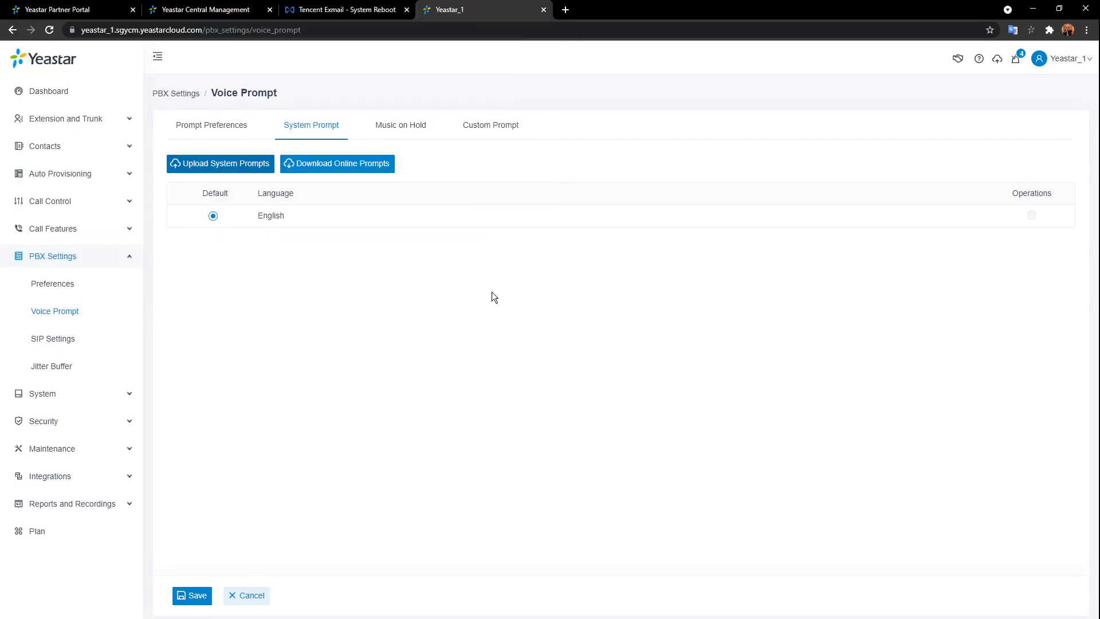
click(324, 163)
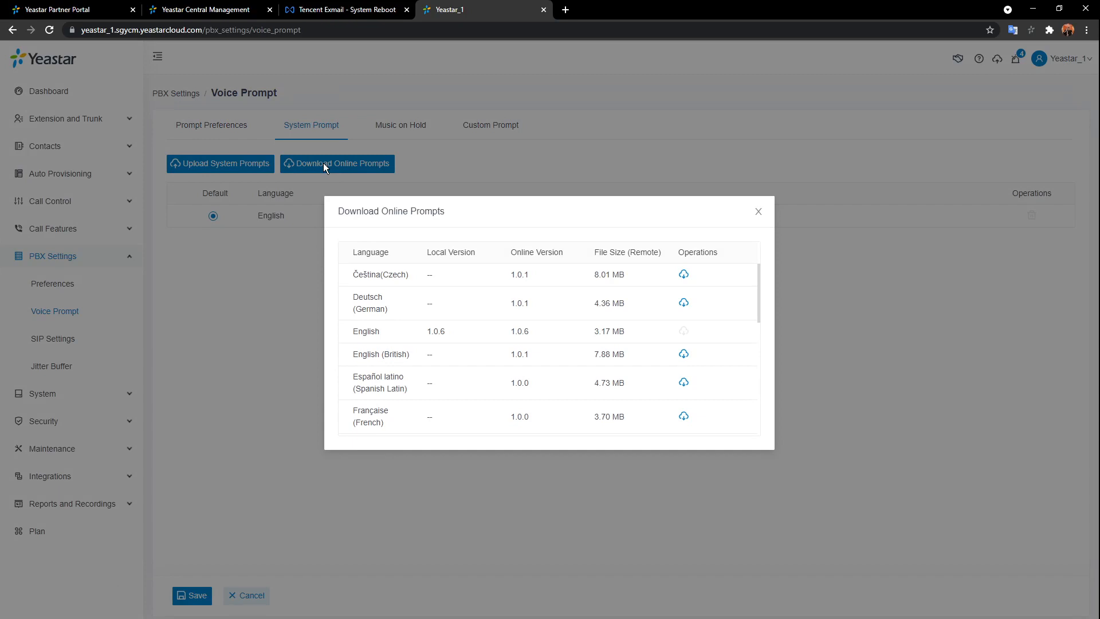
- Download the 中文 (Chinese) system prompt, close the list, and view the empty Custom Prompt tab
scroll(610, 338, down, 5)
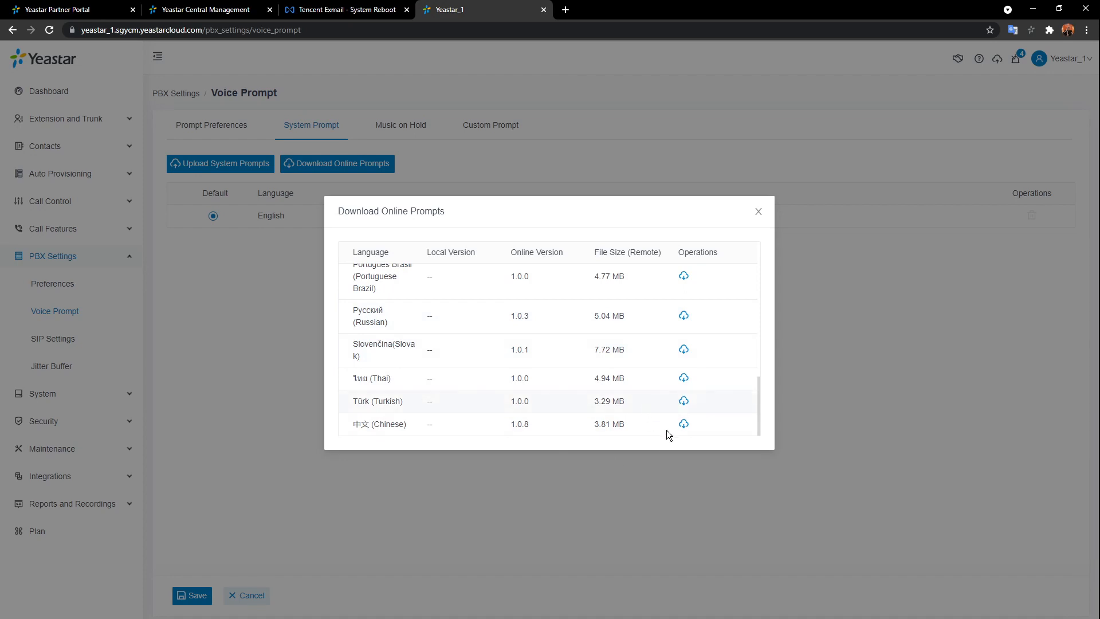
click(684, 424)
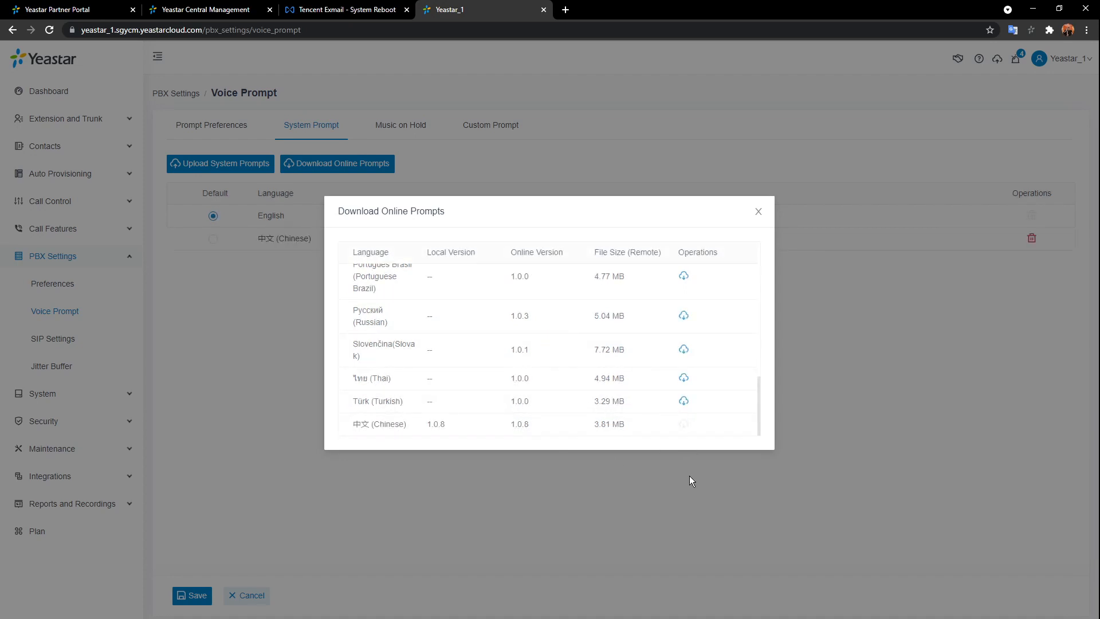
click(760, 212)
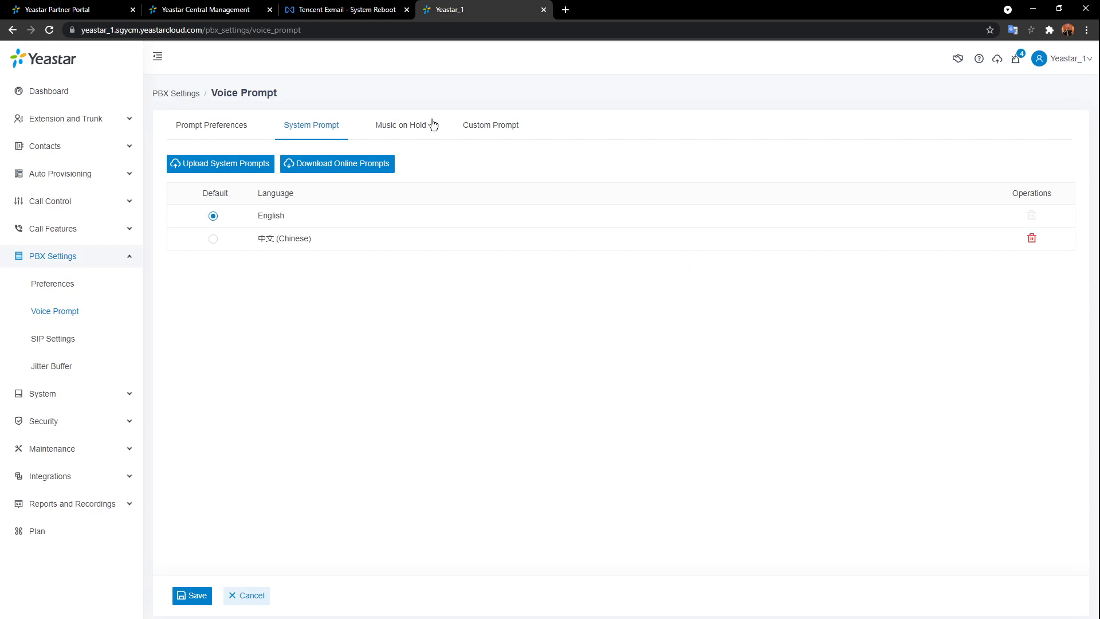
click(476, 127)
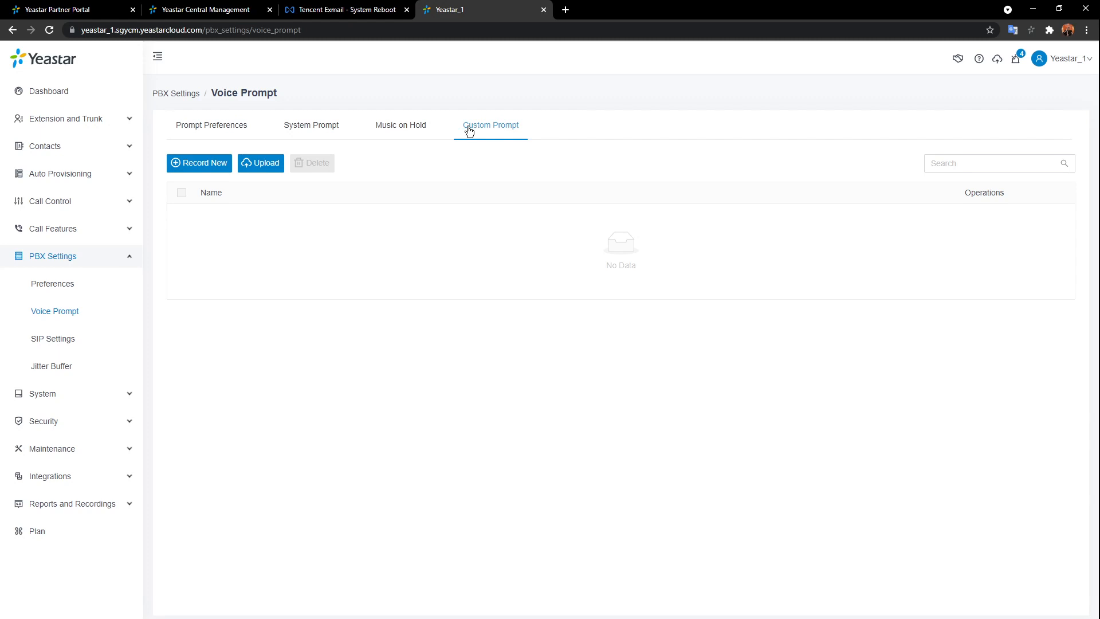
- Collapse PBX Settings and open System > Date and Time, showing time zone 8 China (Beijing)
click(128, 260)
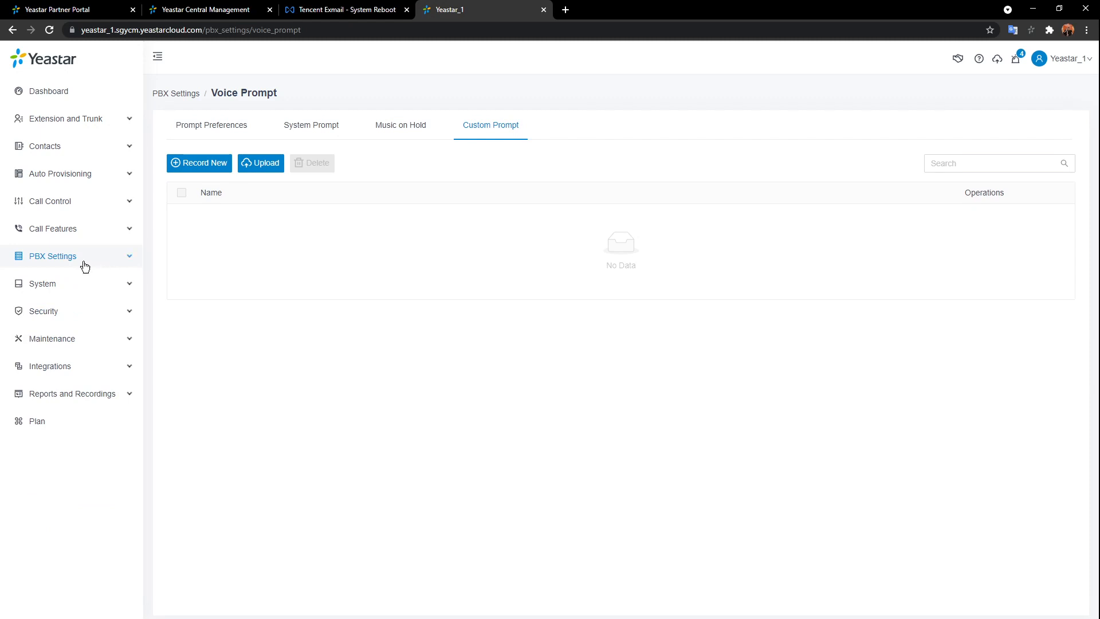
click(103, 283)
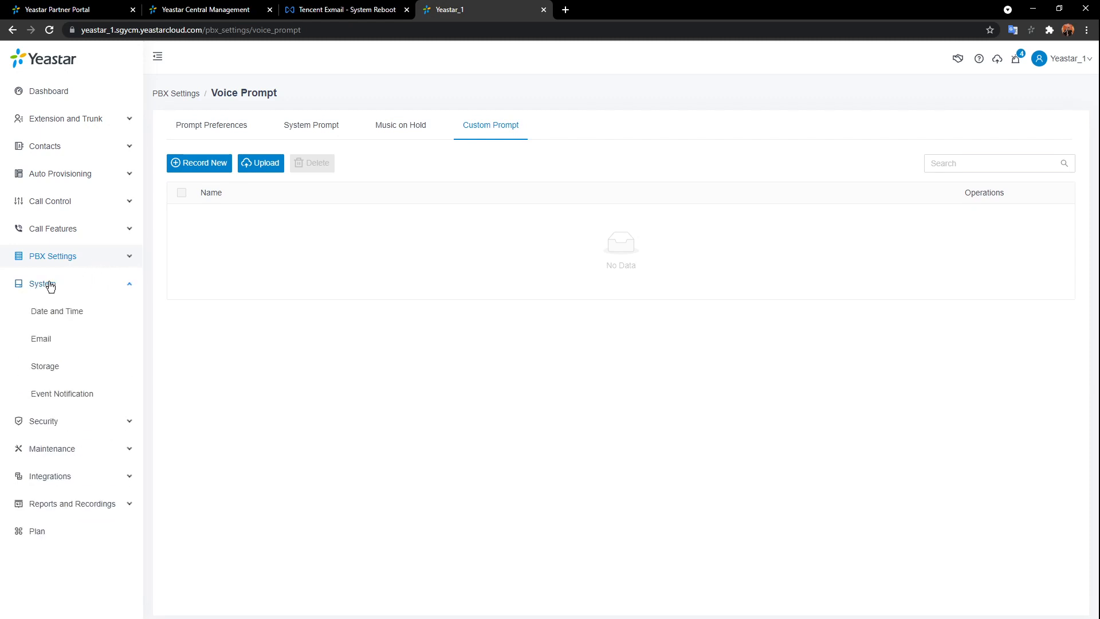
click(77, 314)
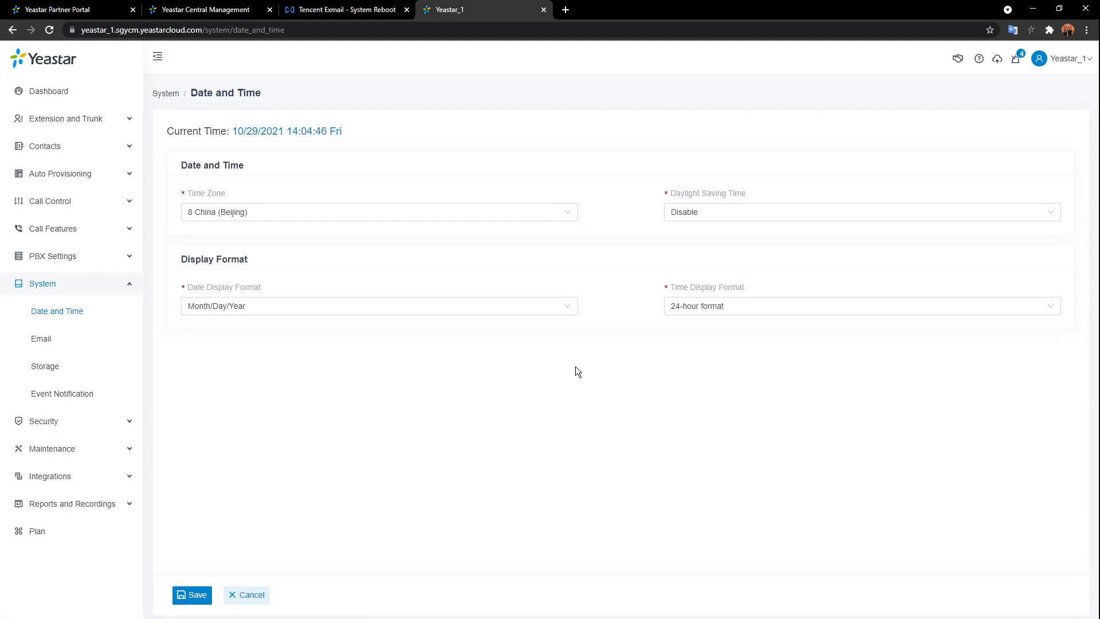
- Open System > Email, preview the Custom Email Server fields, then keep Default SMTP Server
click(52, 343)
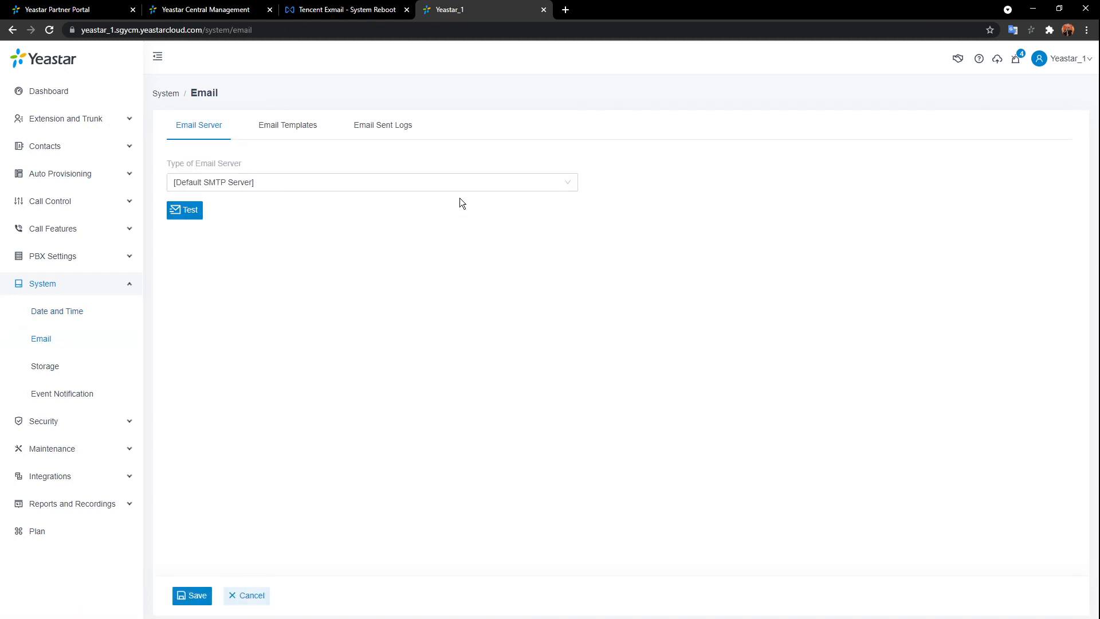
click(499, 187)
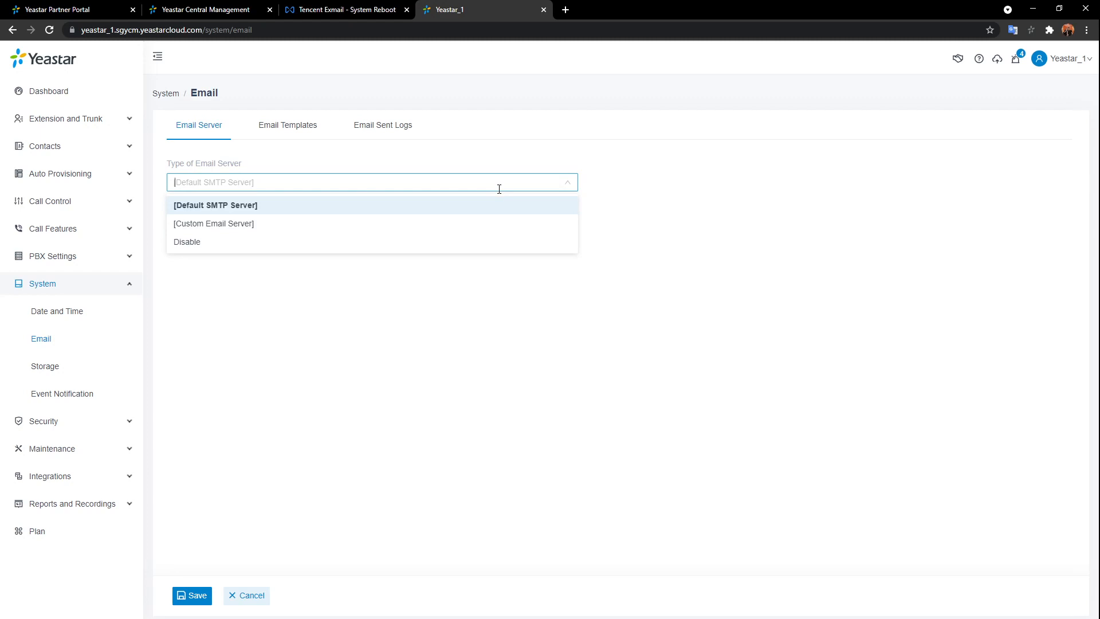
click(329, 224)
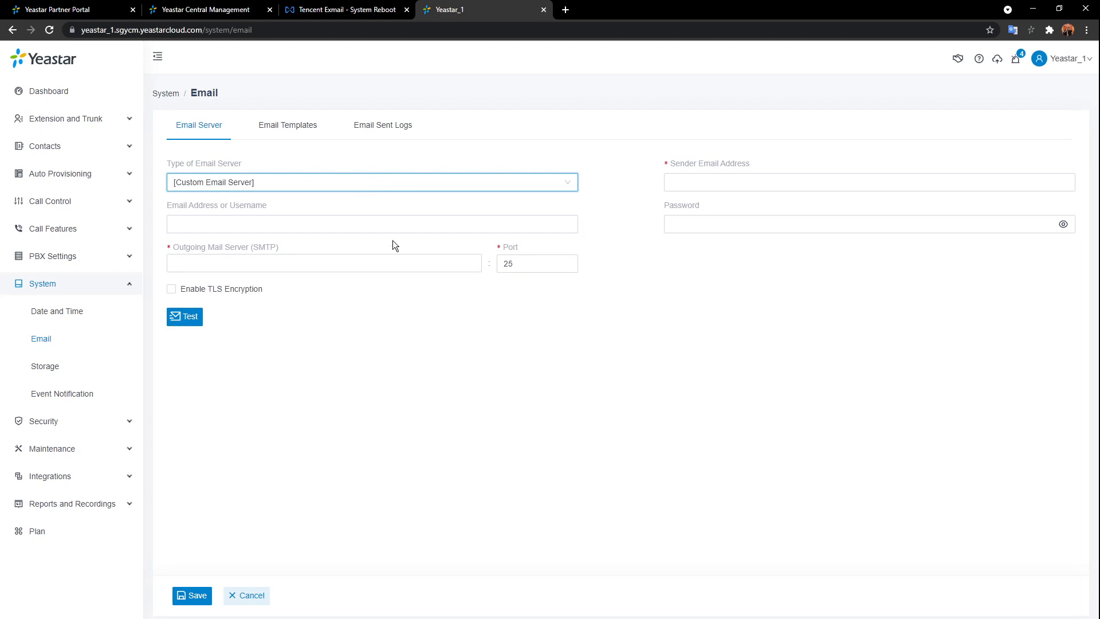
click(431, 182)
click(351, 206)
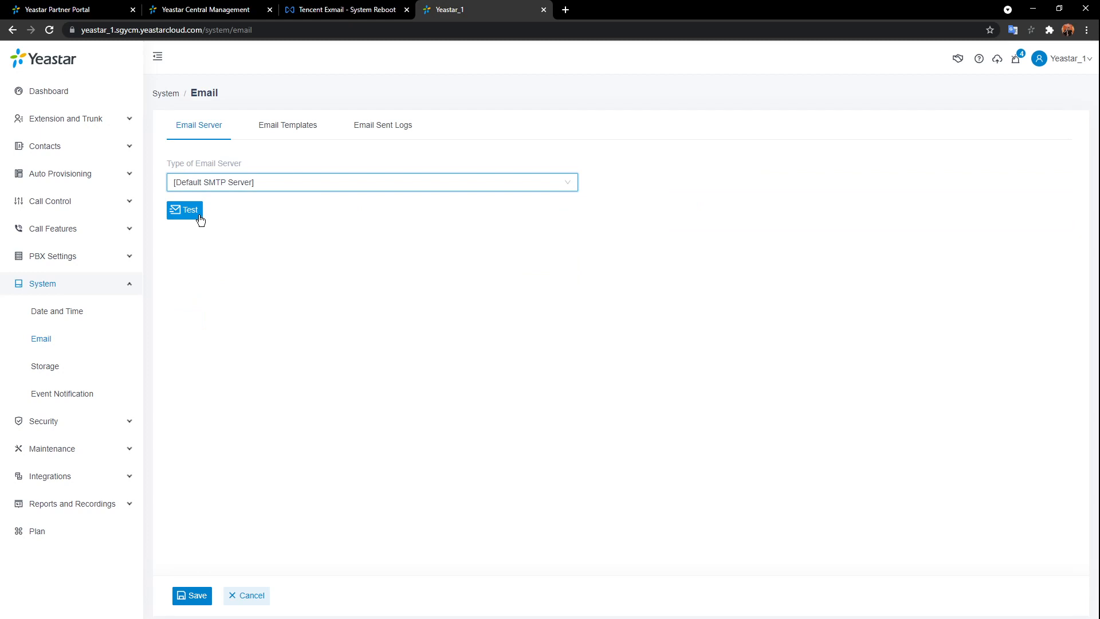
- Send a test email through the Default SMTP Server to the user's address, then collapse System
click(193, 216)
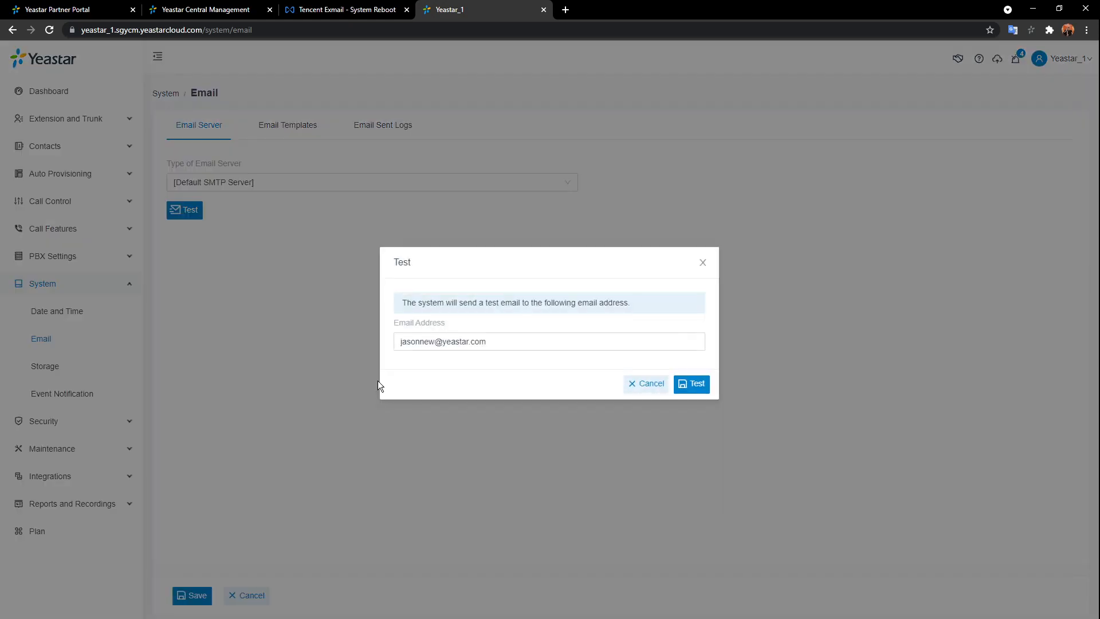
click(524, 342)
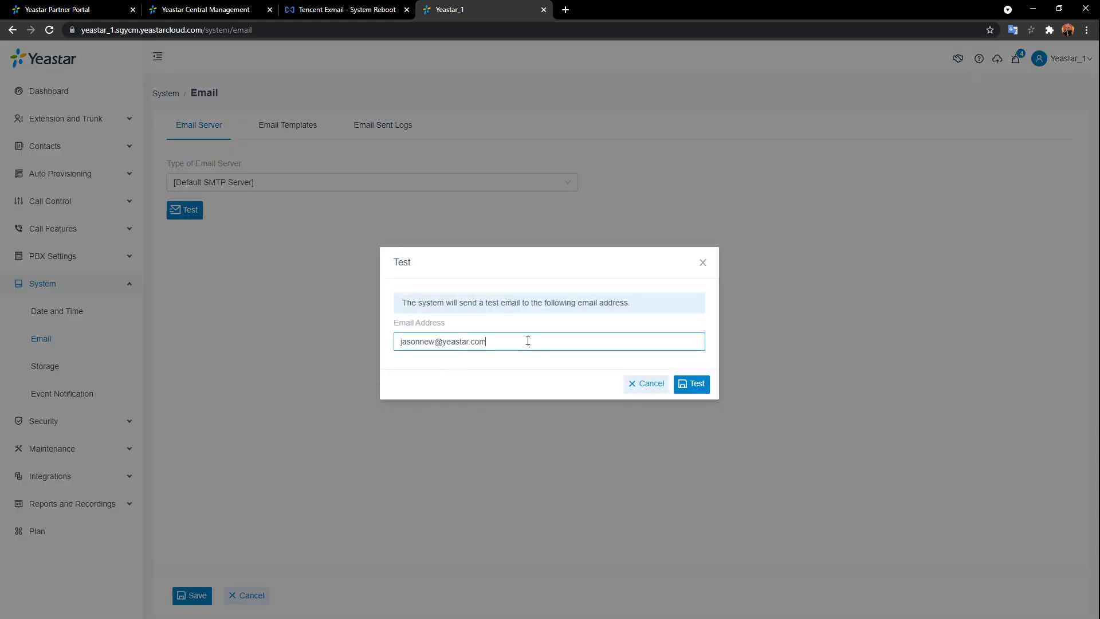
click(699, 385)
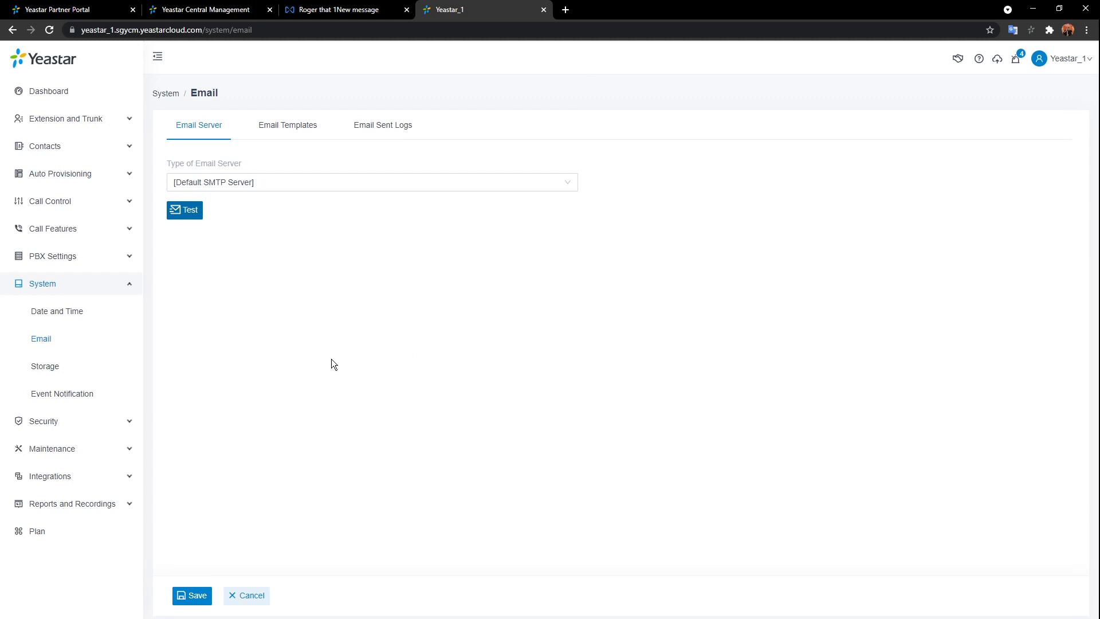
click(135, 287)
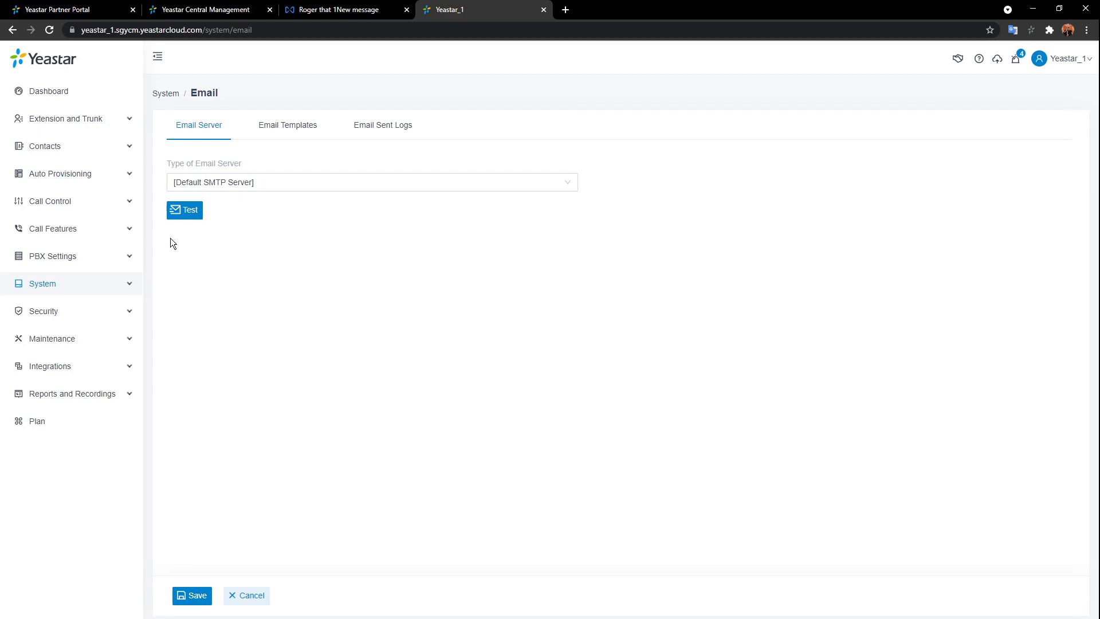
- Go to Extension and Trunk > Extension and show the Add options
click(91, 119)
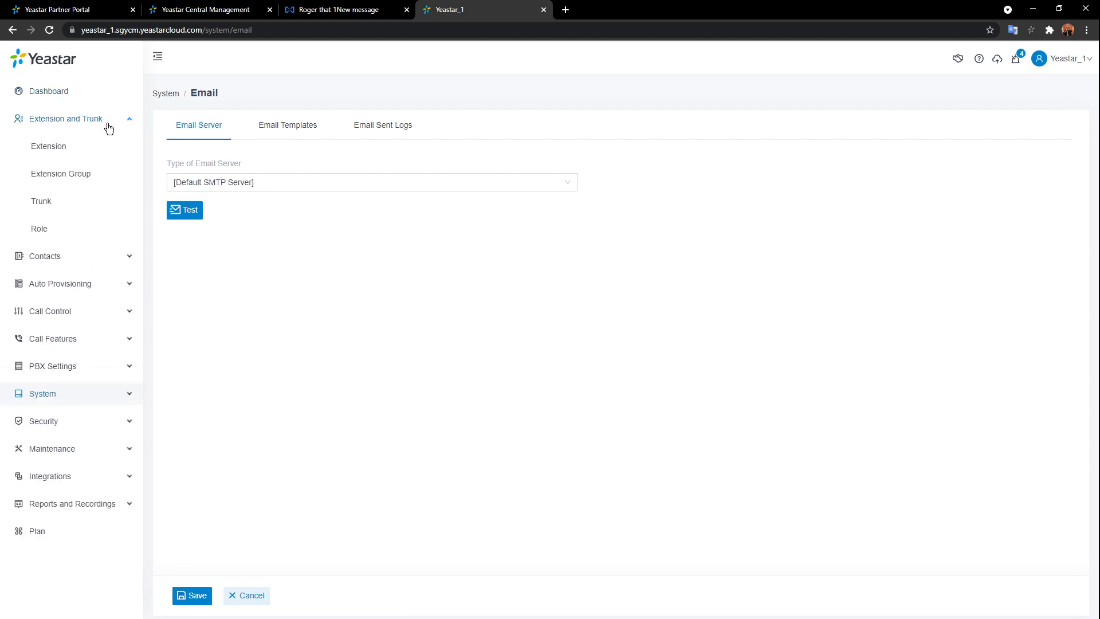
click(64, 147)
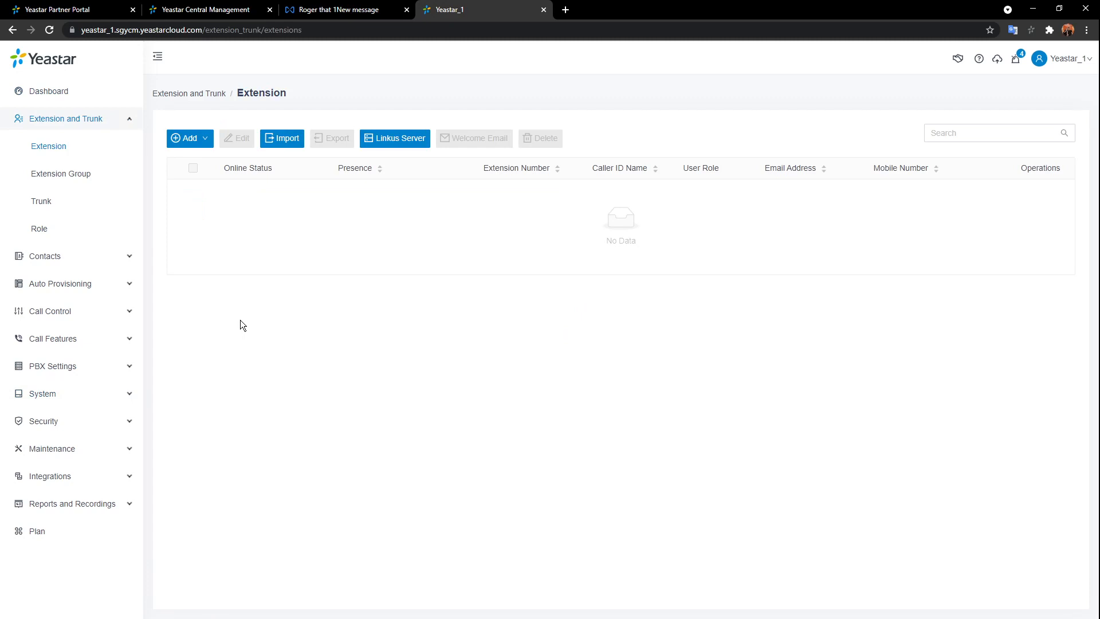
click(189, 140)
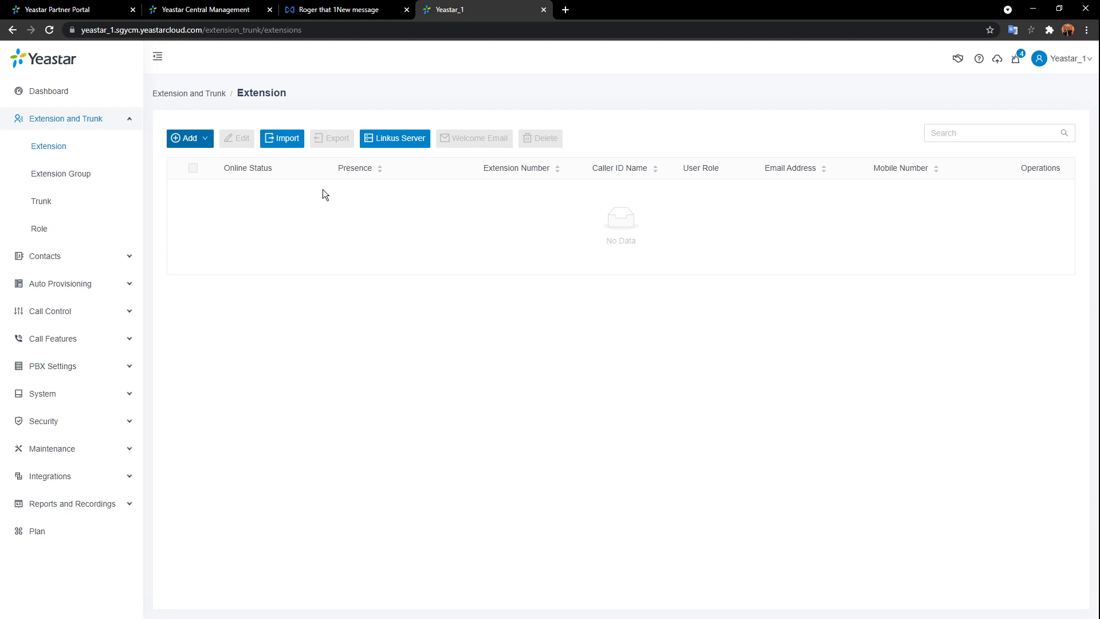
- Add a single extension and enter the user's first and last name, replacing the default 1000
mouse_move(207, 140)
click(185, 165)
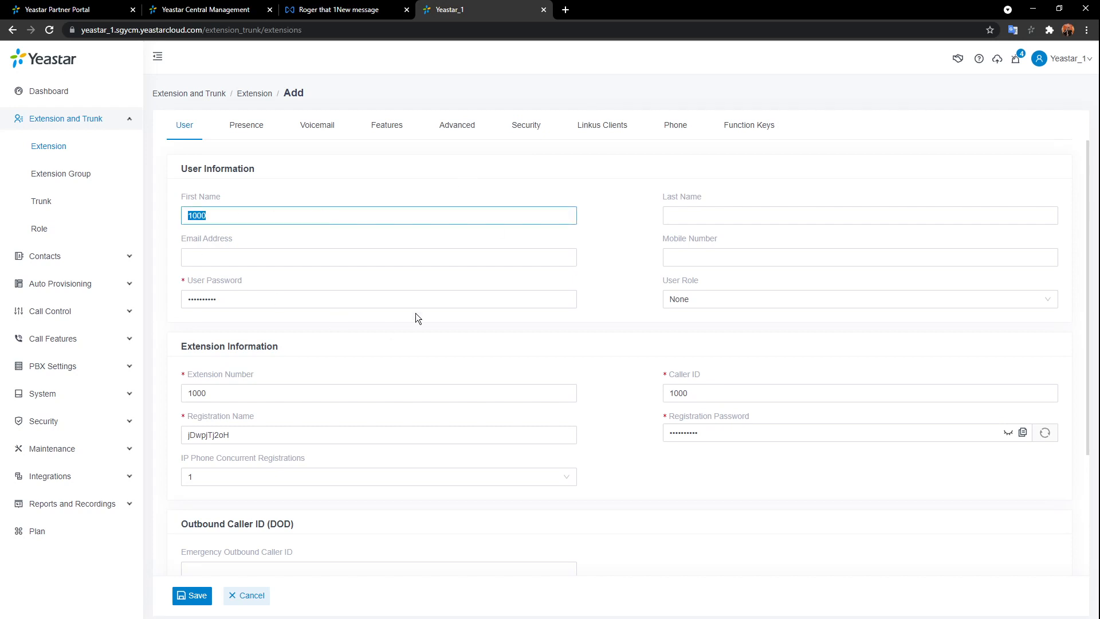
key(BackSpace)
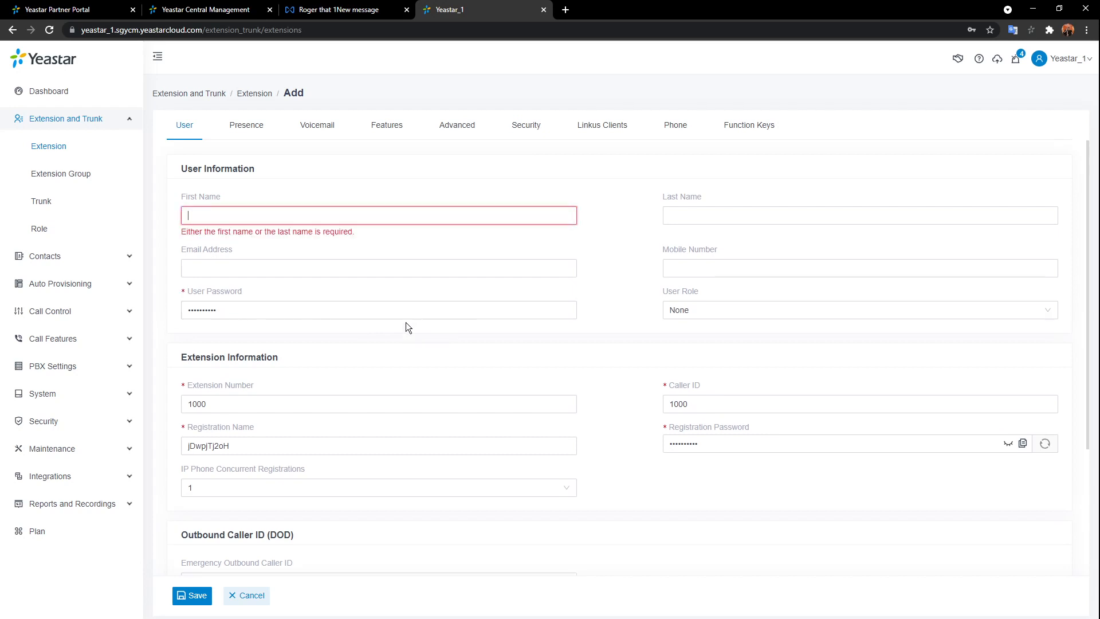
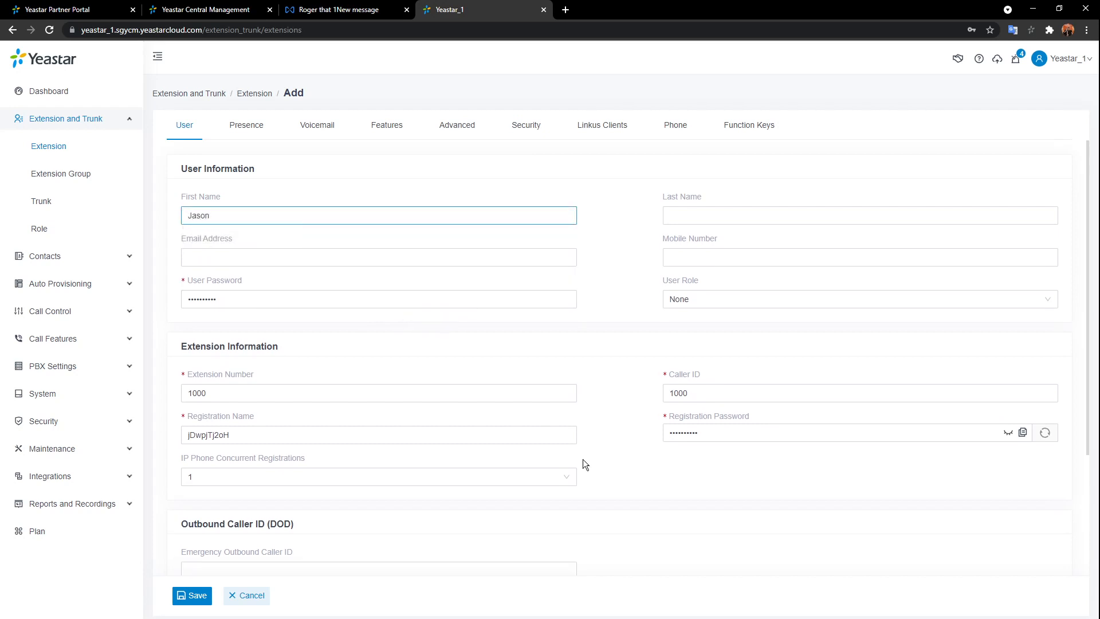
click(747, 215)
text(Mew)
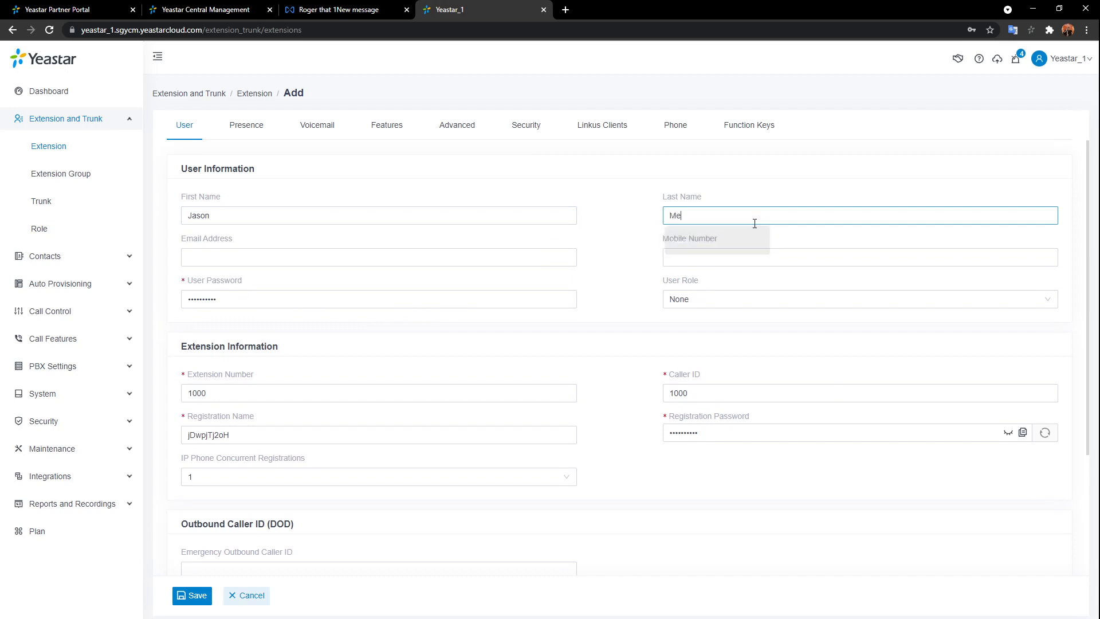
key(BackSpace)
key(BackSpace)
key(BackSpace)
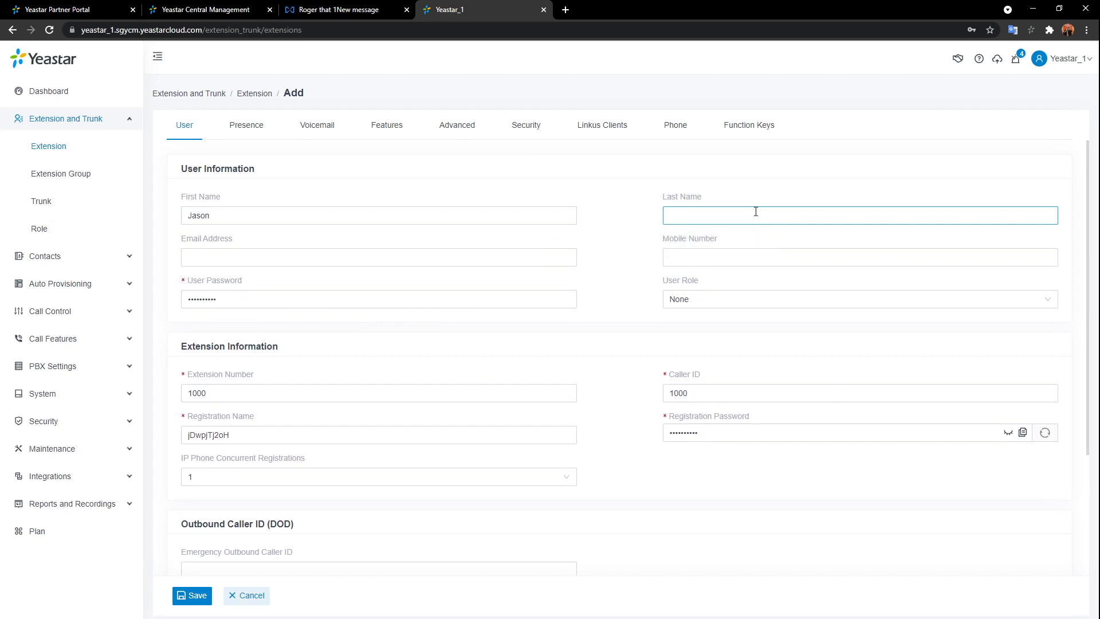
click(640, 187)
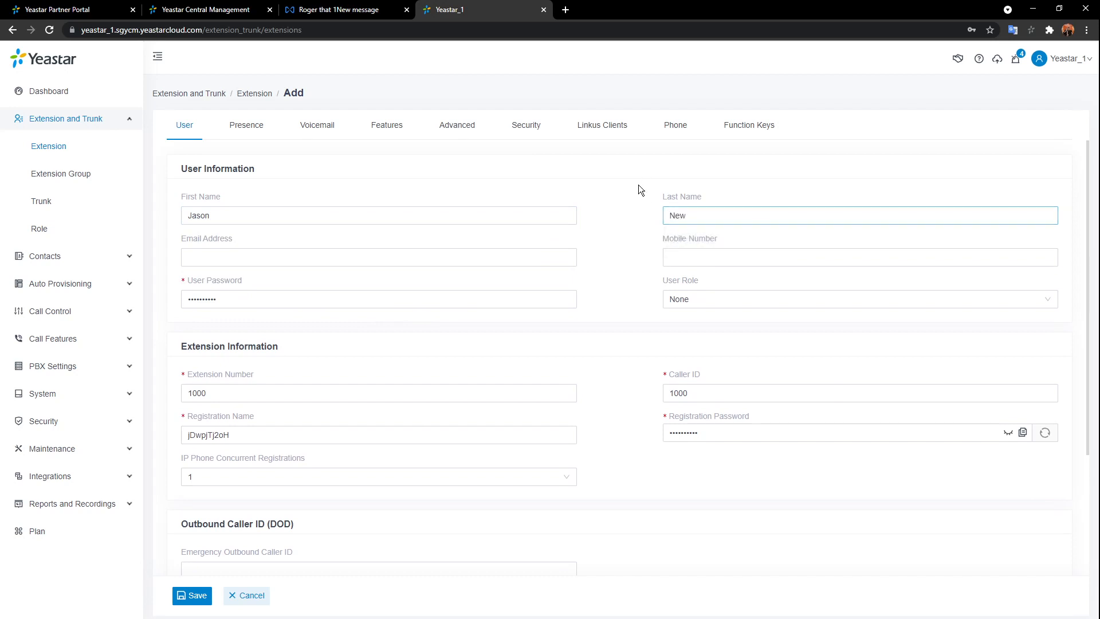
- Enter the user's e-mail address in Email Address, correcting the mistyped domain
click(477, 257)
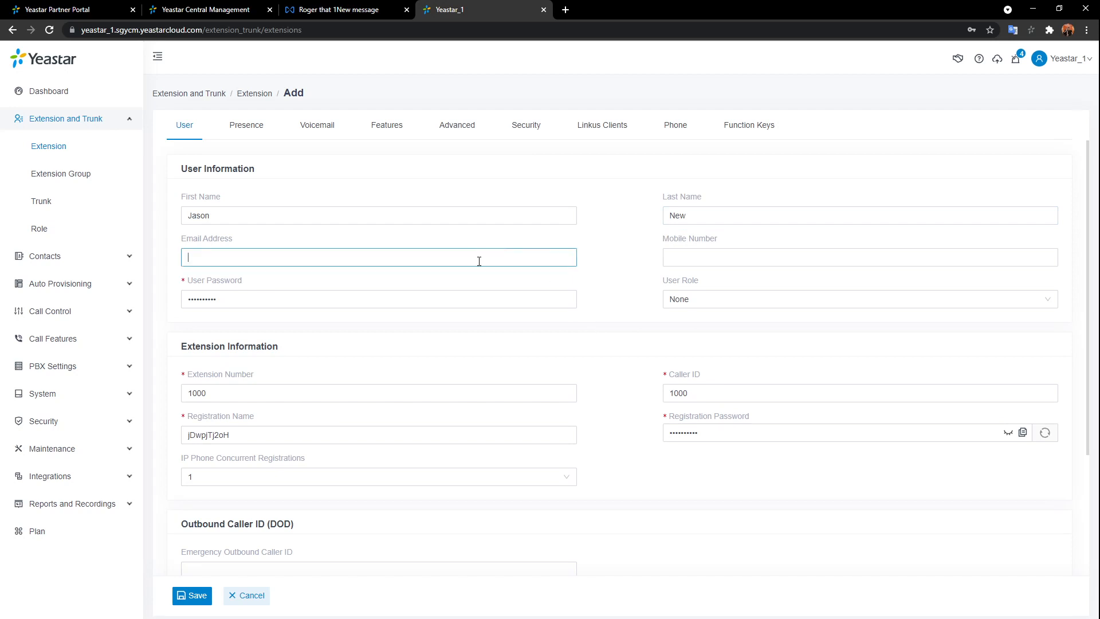
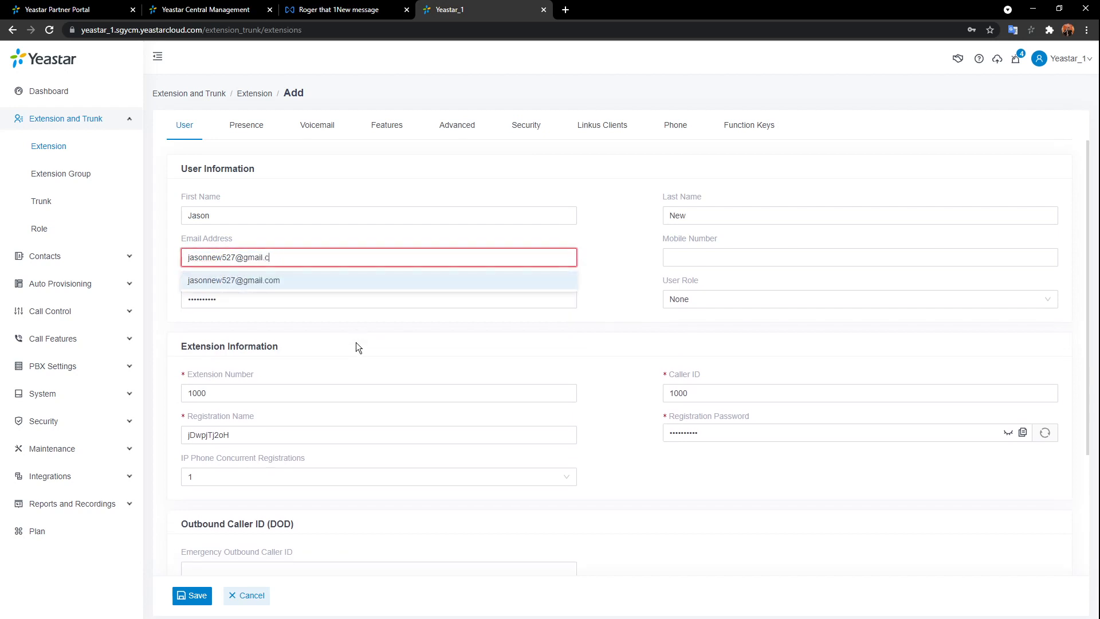
click(779, 252)
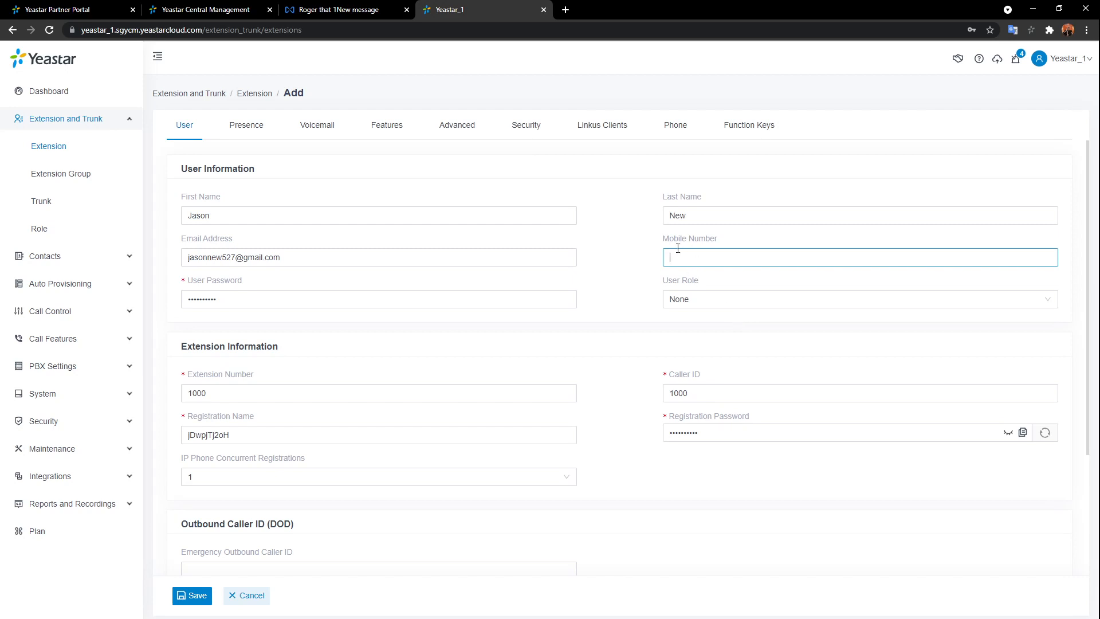
- Replace the existing User Password with a new password
click(344, 299)
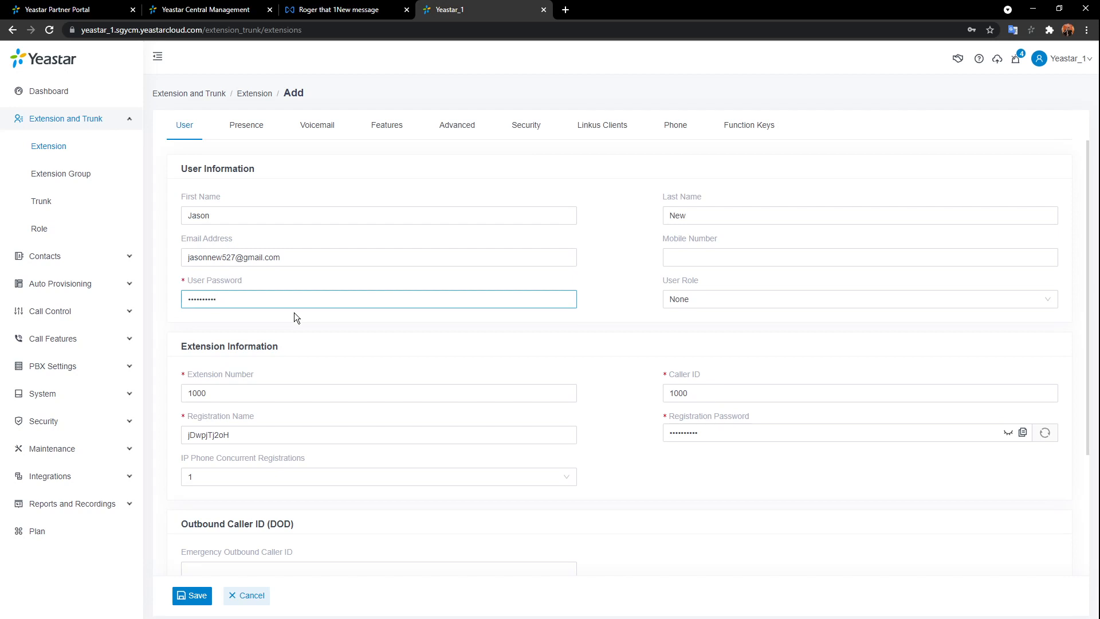
key(ctrl+a)
key(BackSpace)
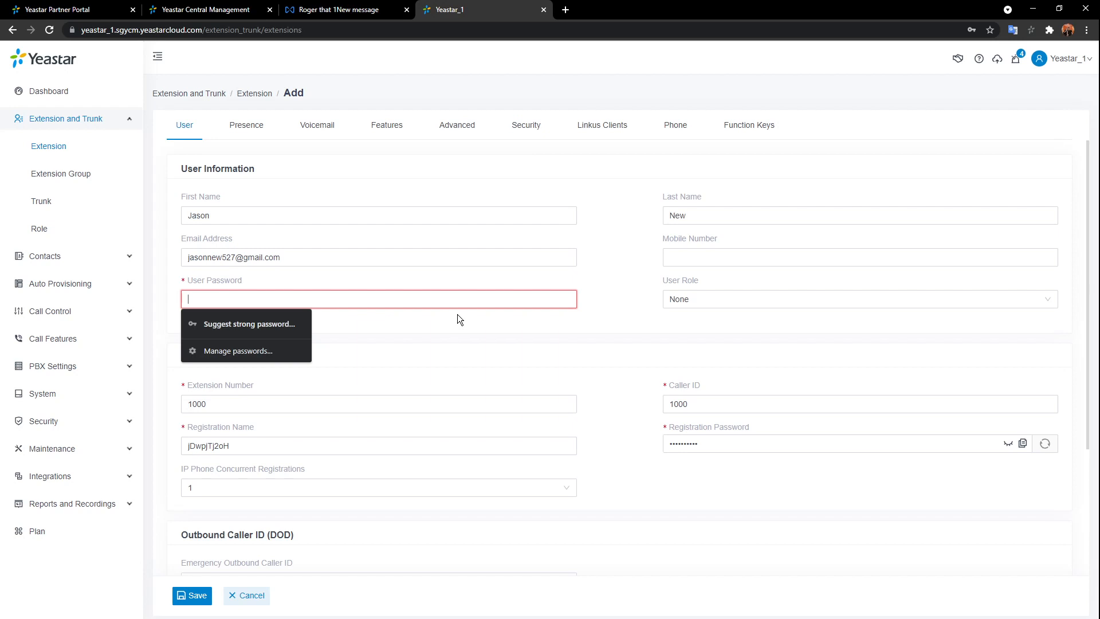
text(Yea)
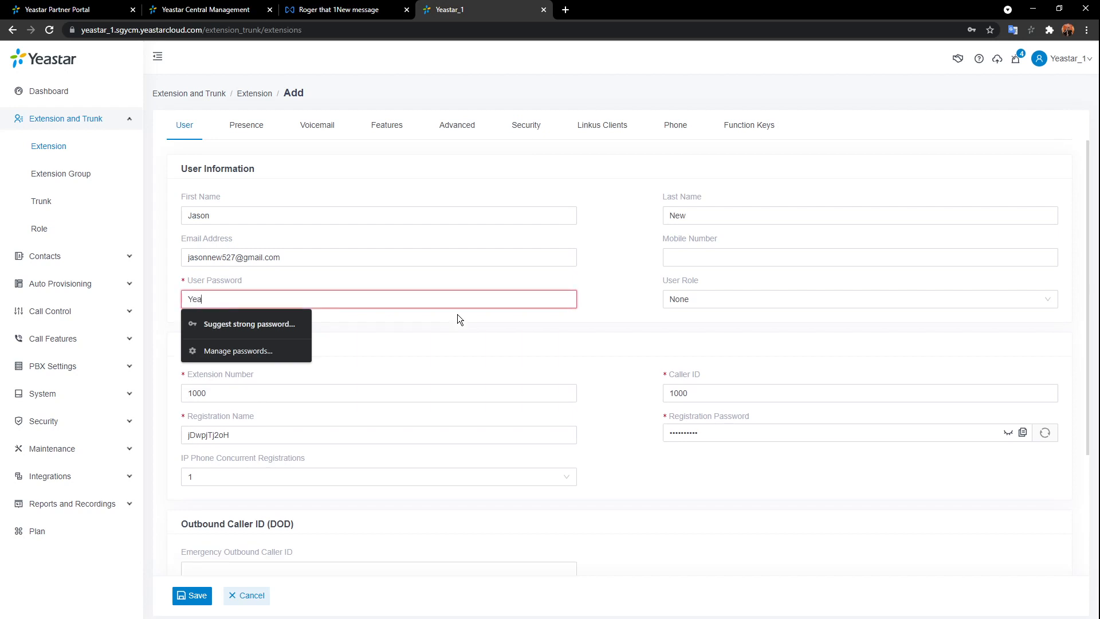
text(star123)
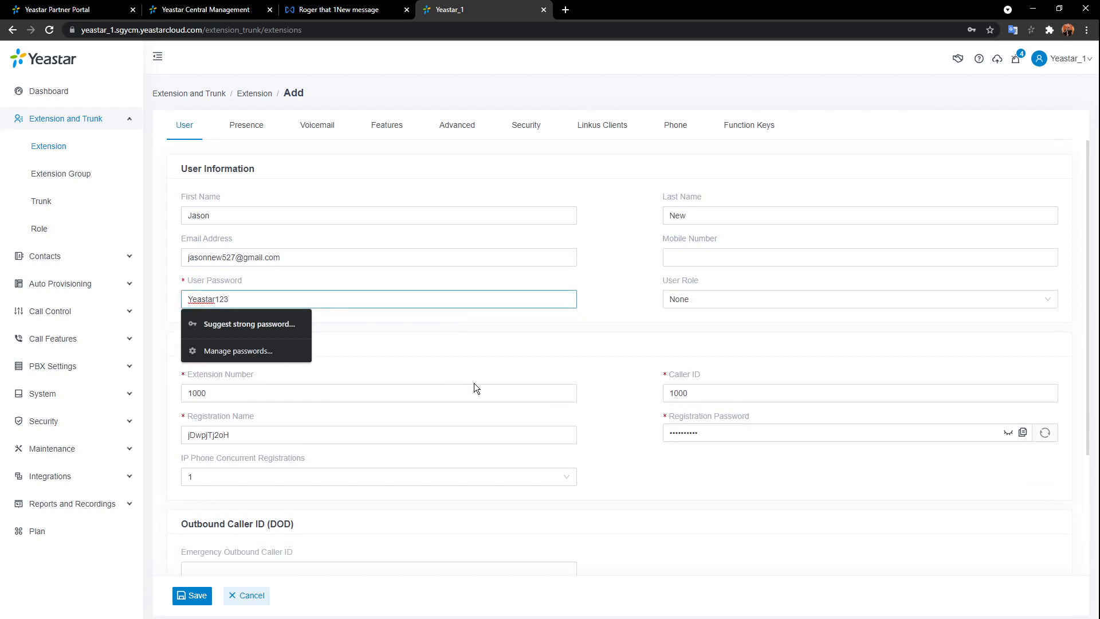
click(608, 307)
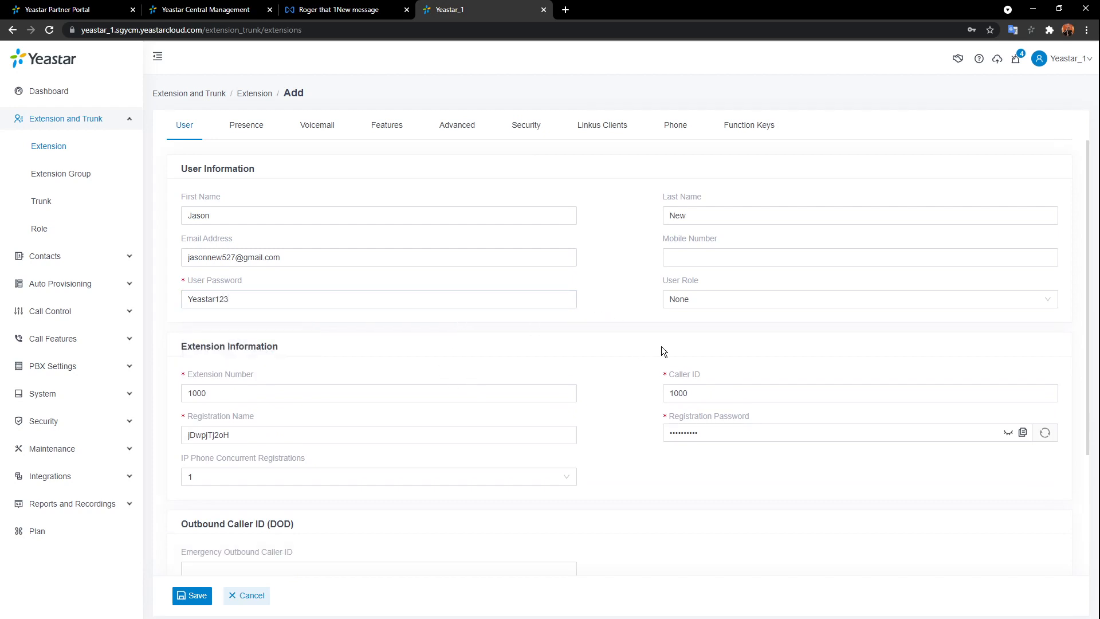
click(821, 309)
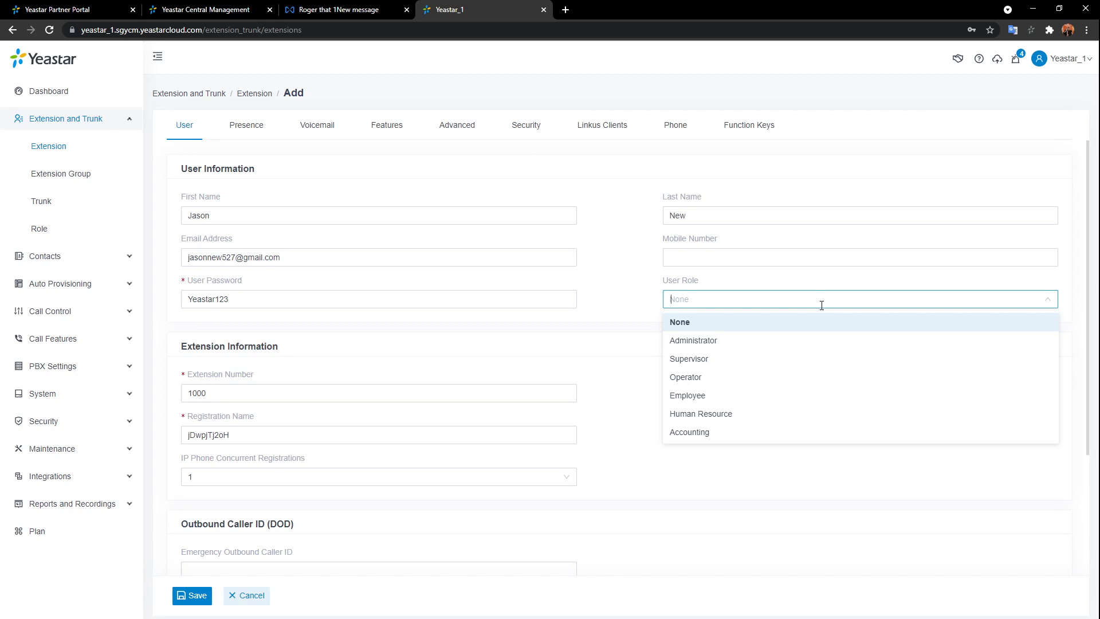
- Set the User Role to Administrator, after briefly switching it to Employee
click(743, 339)
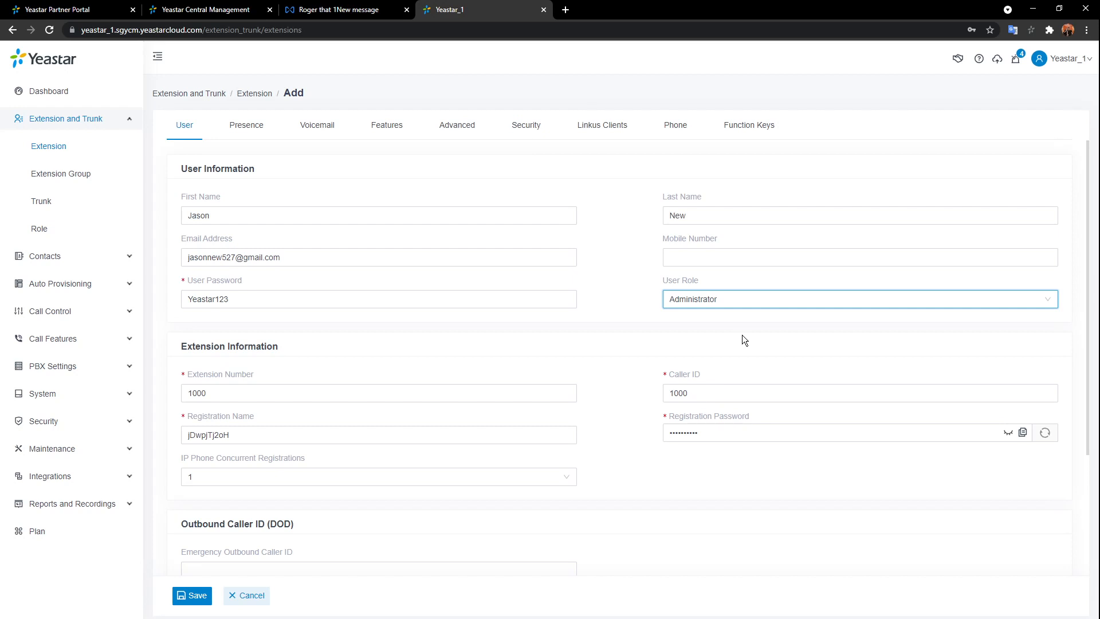
click(809, 298)
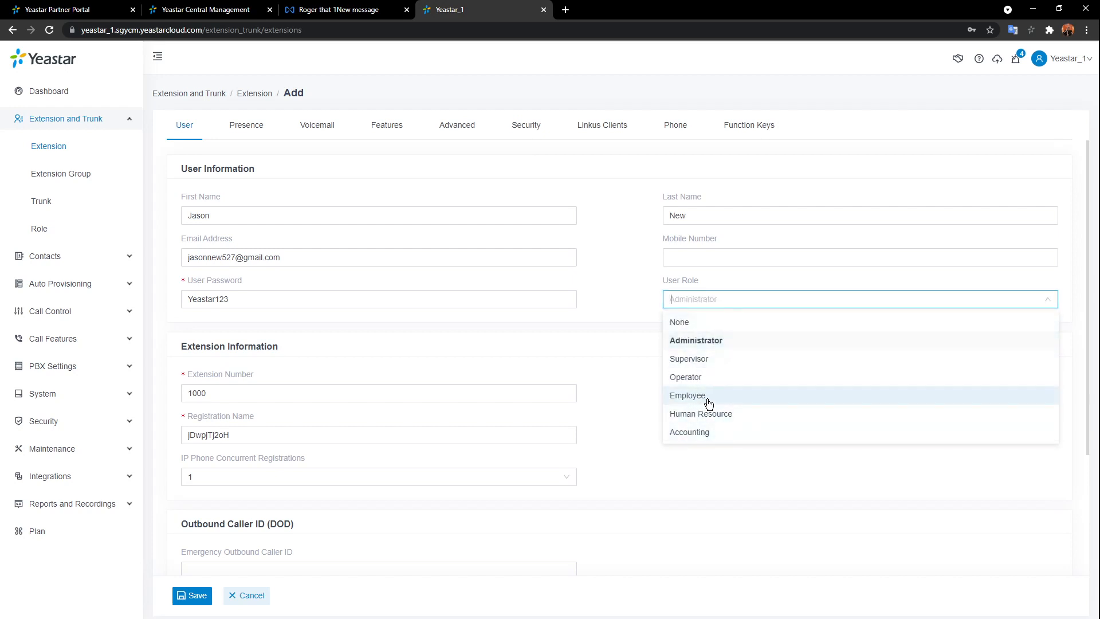
click(688, 395)
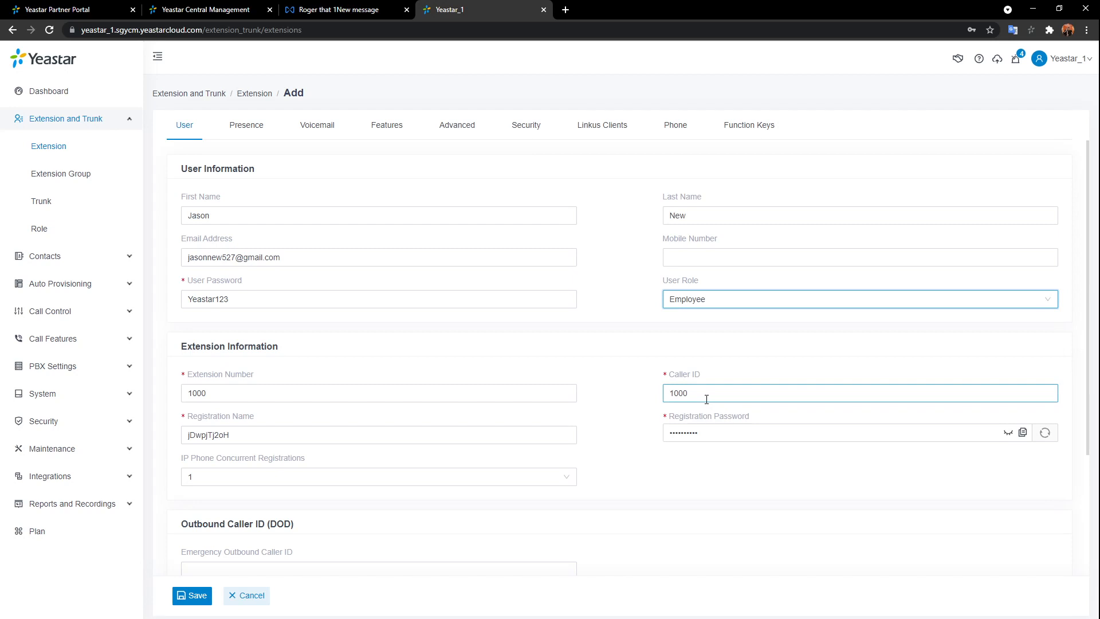
click(859, 299)
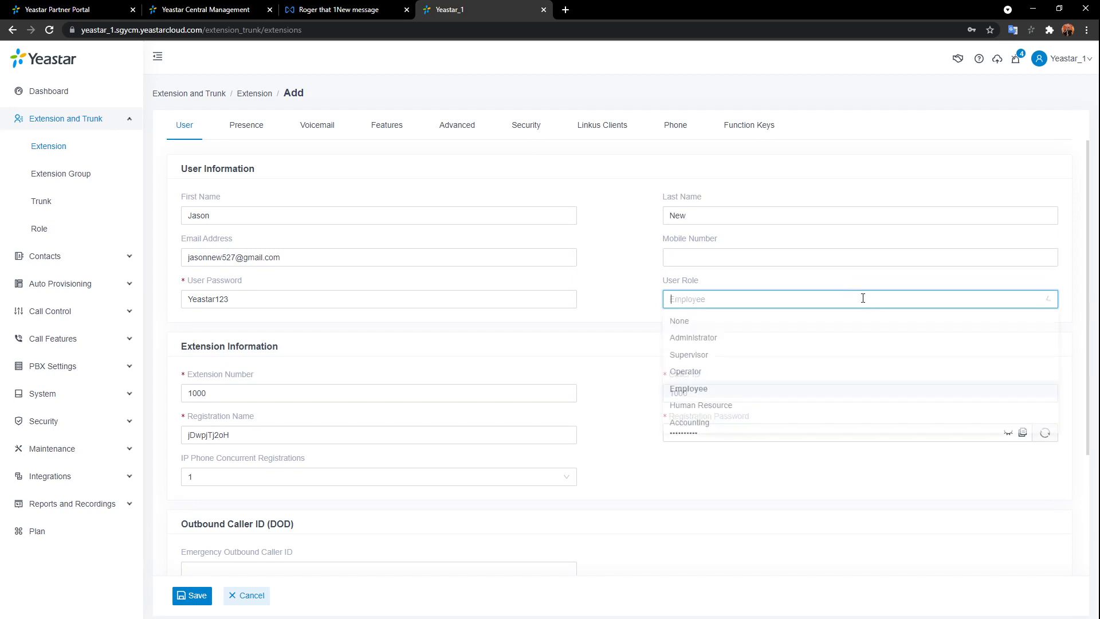
click(726, 345)
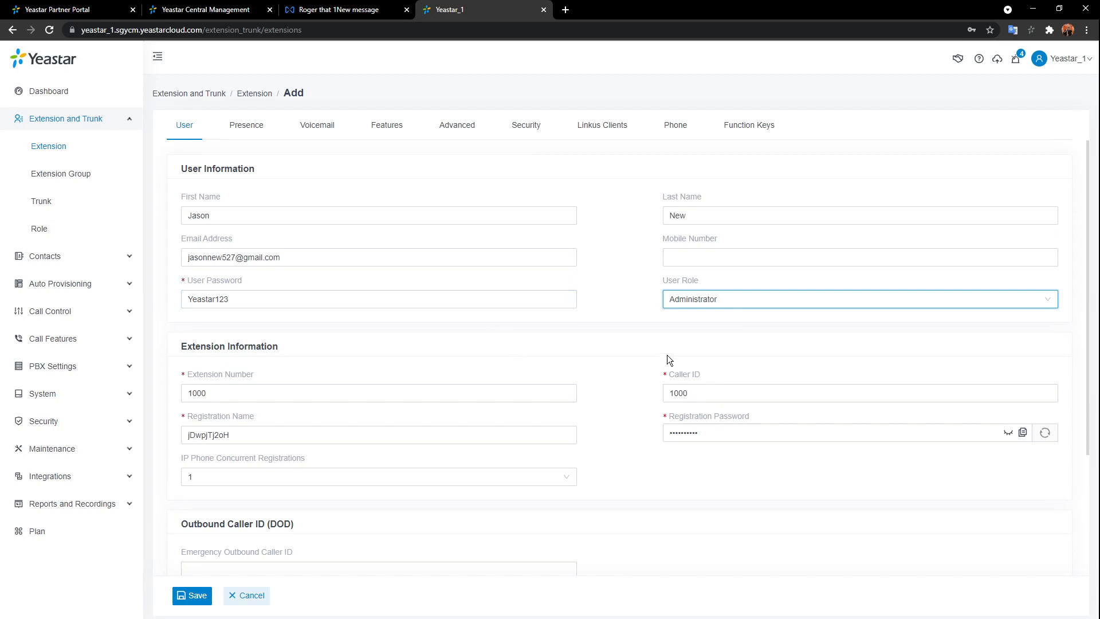
click(342, 395)
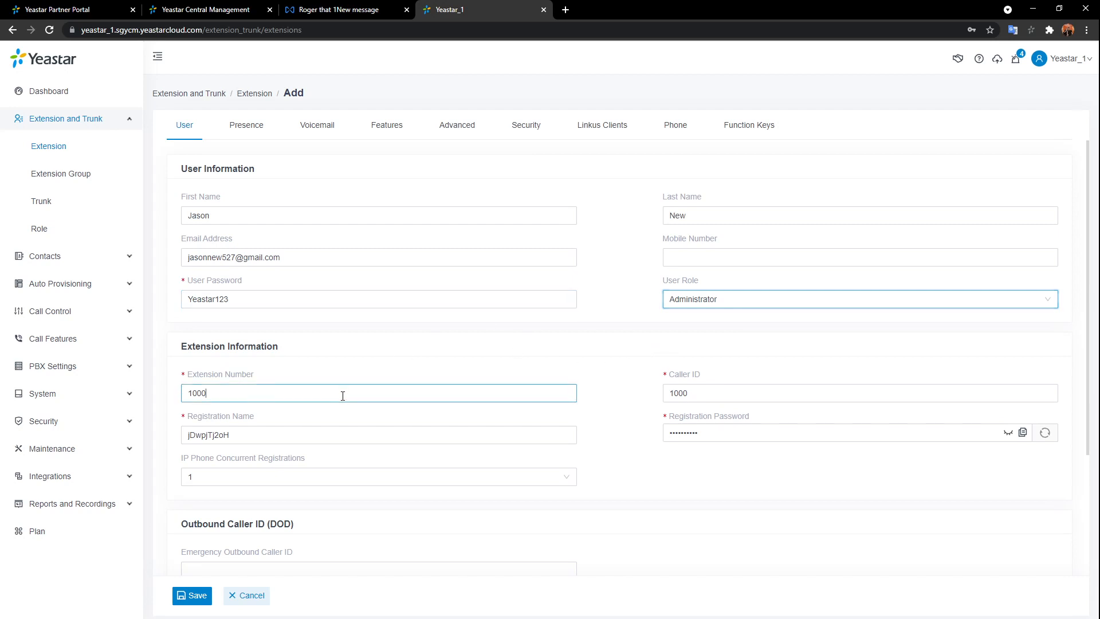
click(313, 302)
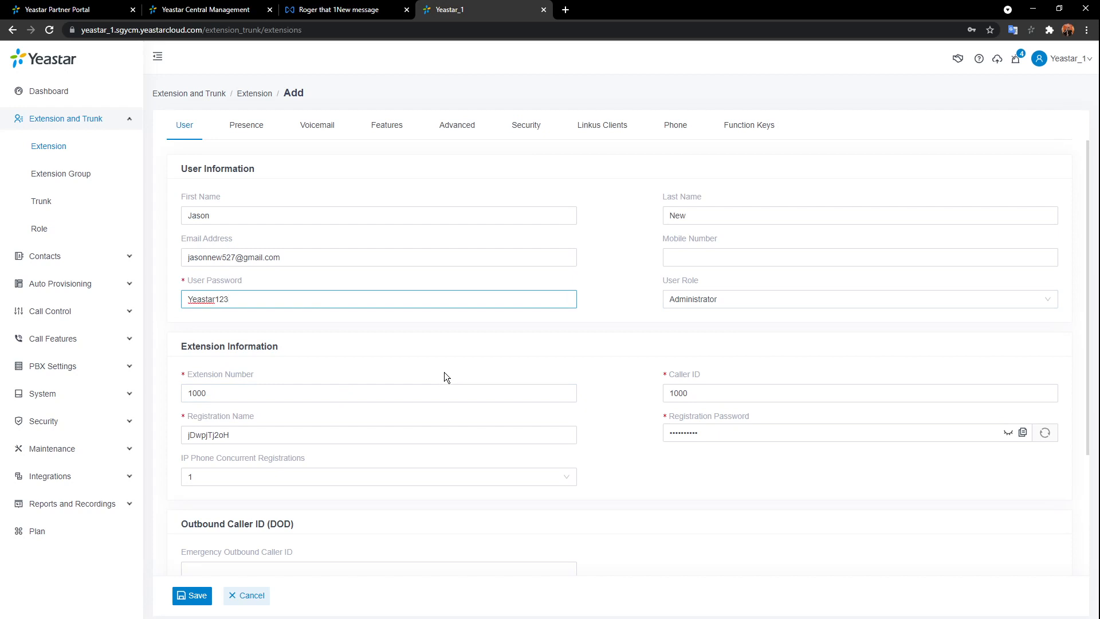
- Save extension 1000 and log out of the PBX portal
click(193, 595)
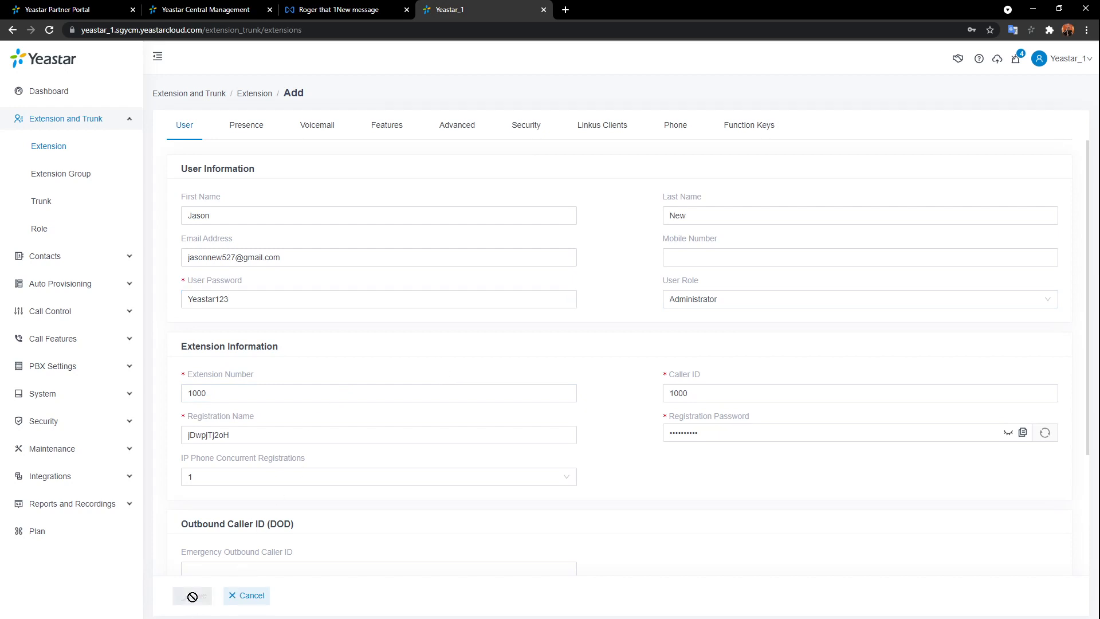
click(991, 47)
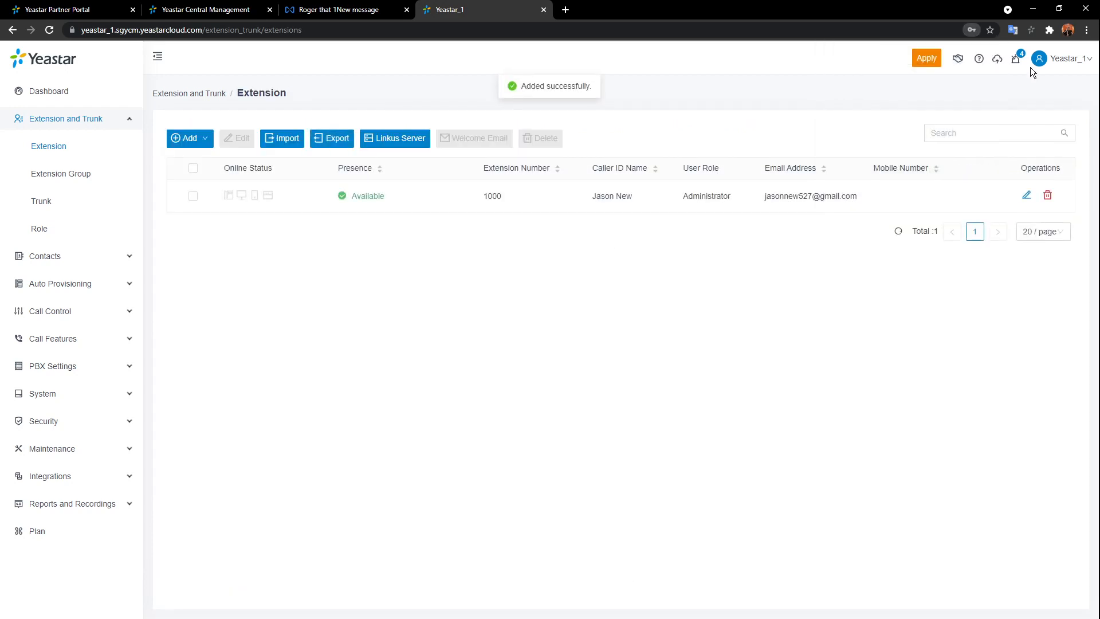
click(1063, 59)
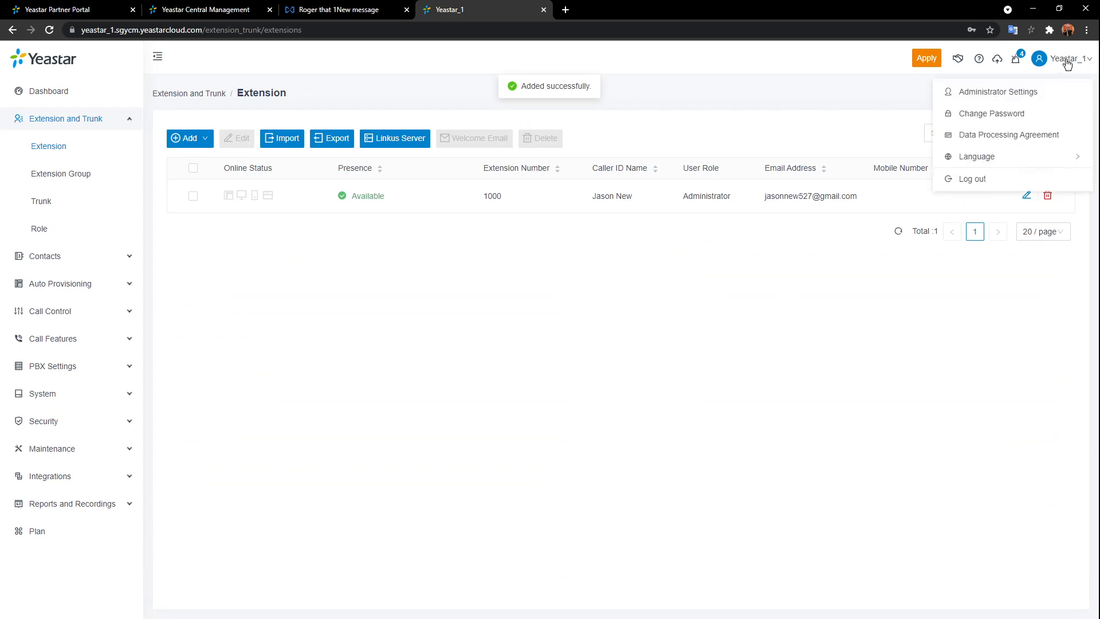
click(980, 180)
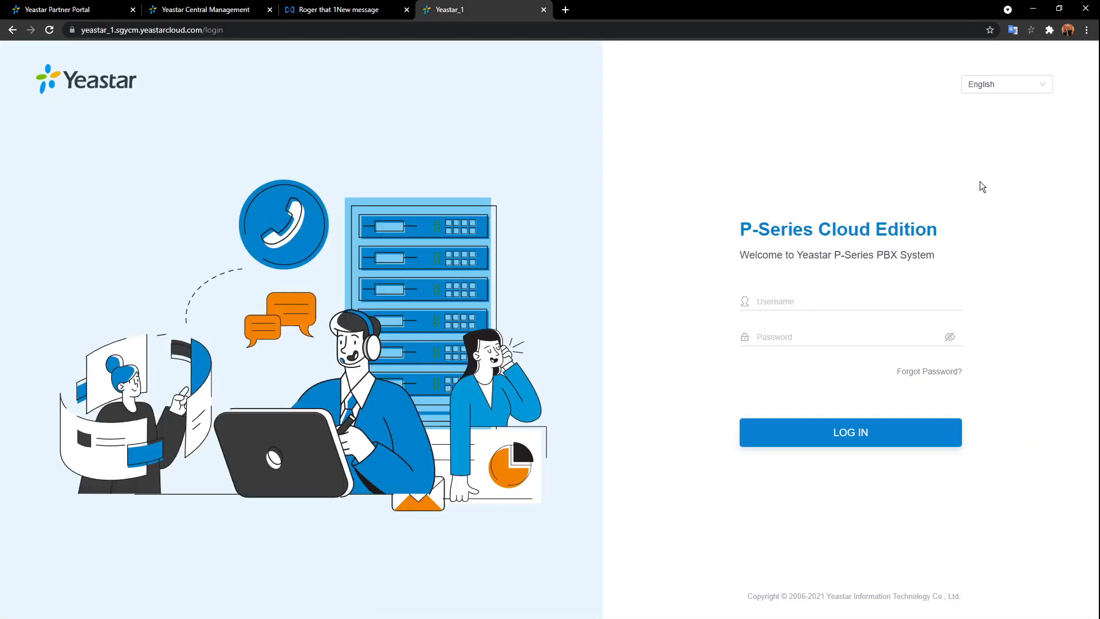
- Try logging in as extension 1000 twice, with a retyped password the second time
click(831, 295)
text(1000)
click(837, 336)
text(•••••••)
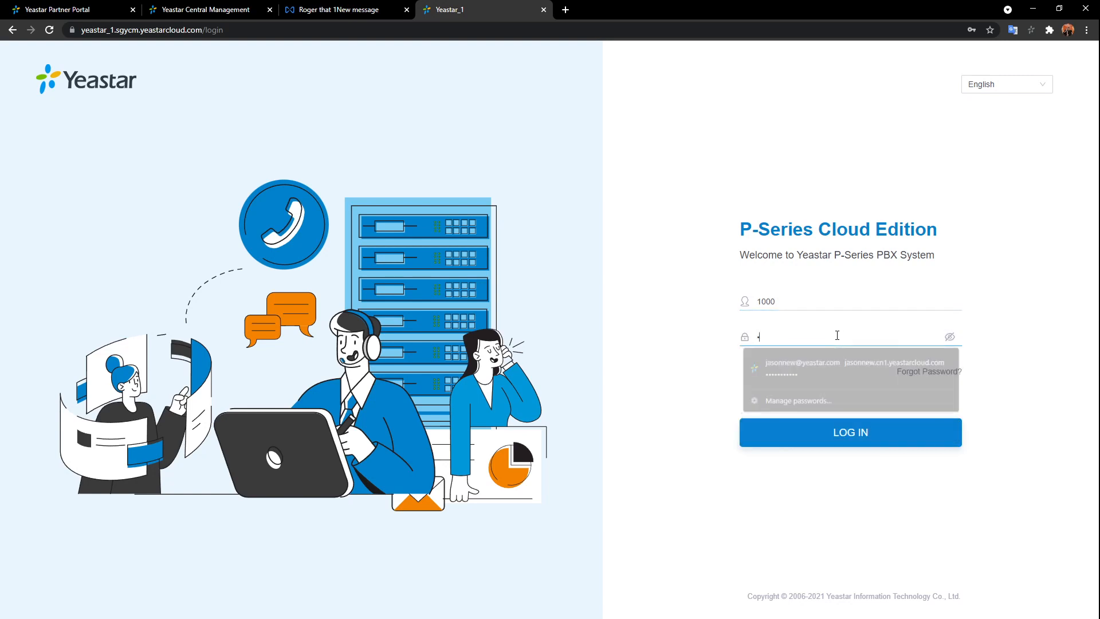
text(••)
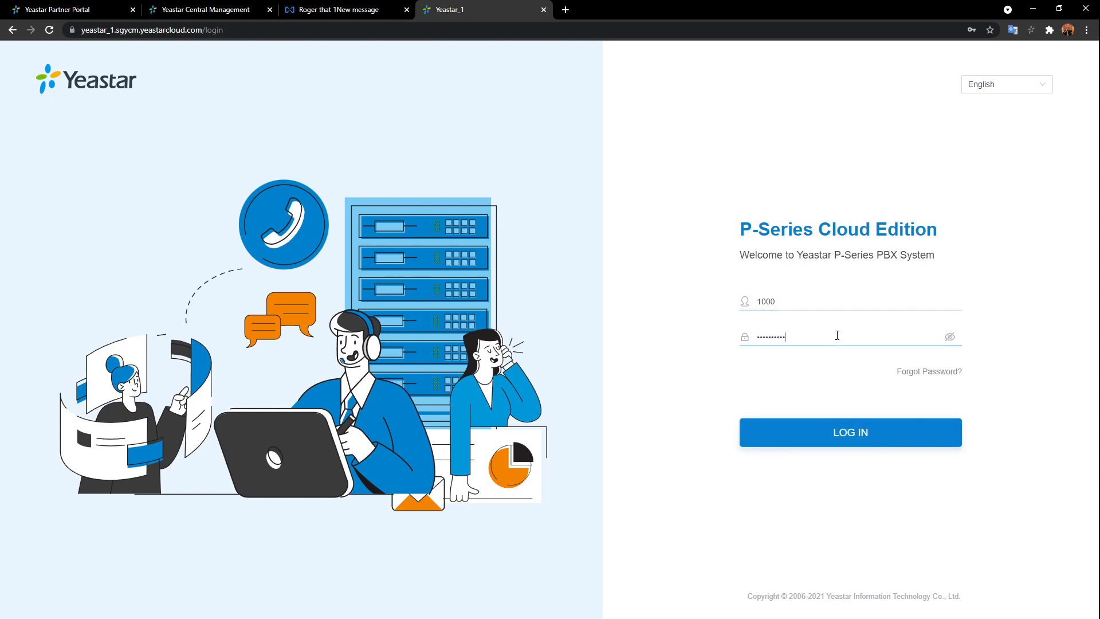
key(Return)
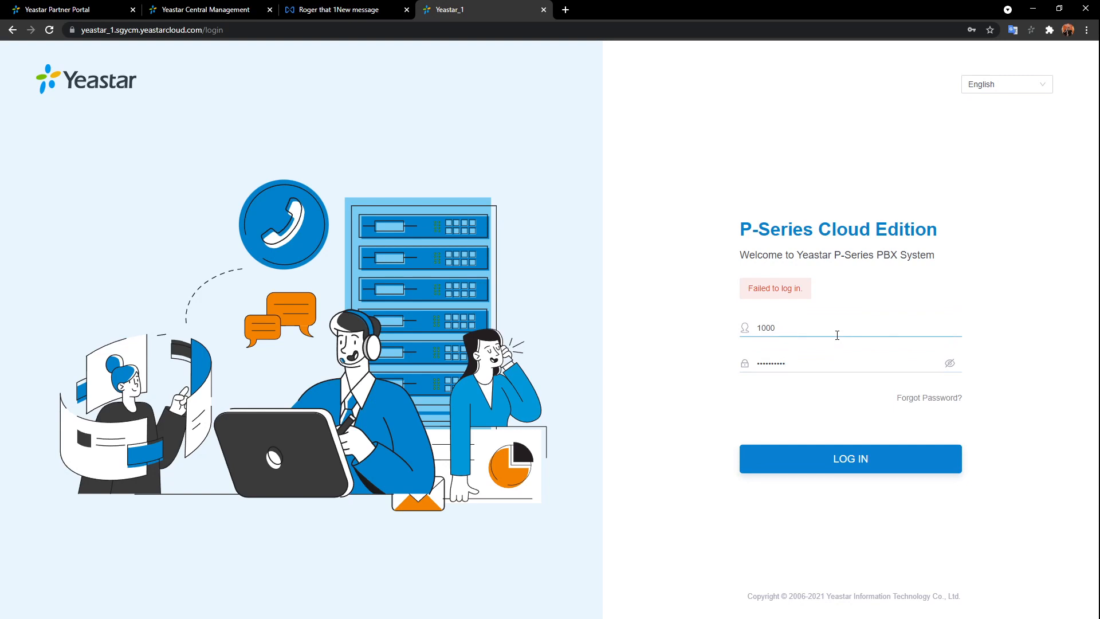
click(837, 335)
text(•••)
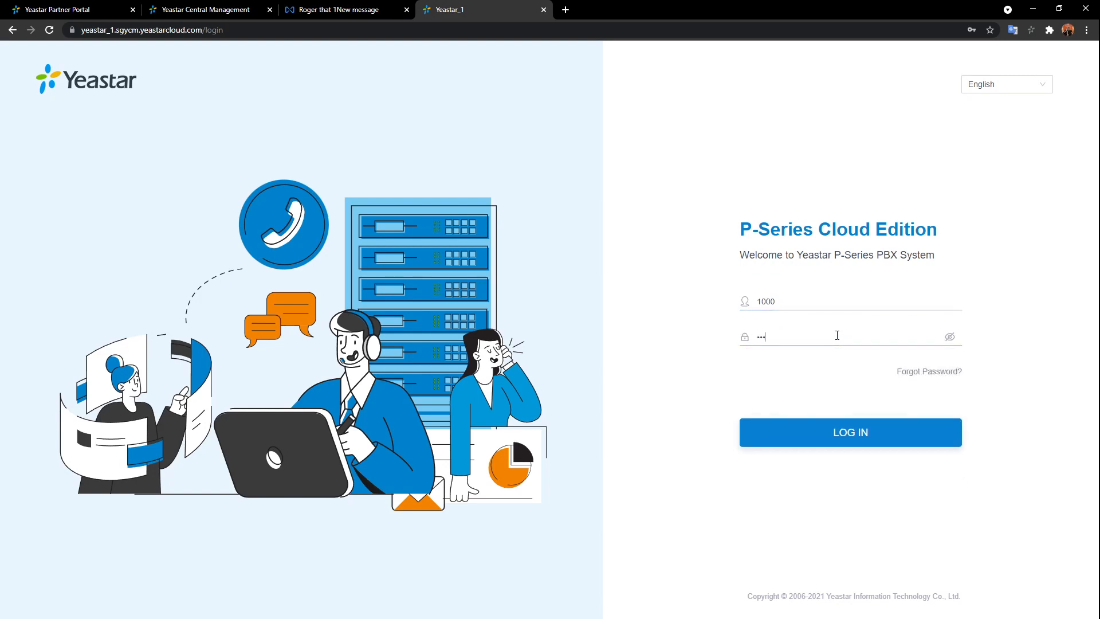
text(•••••)
key(Return)
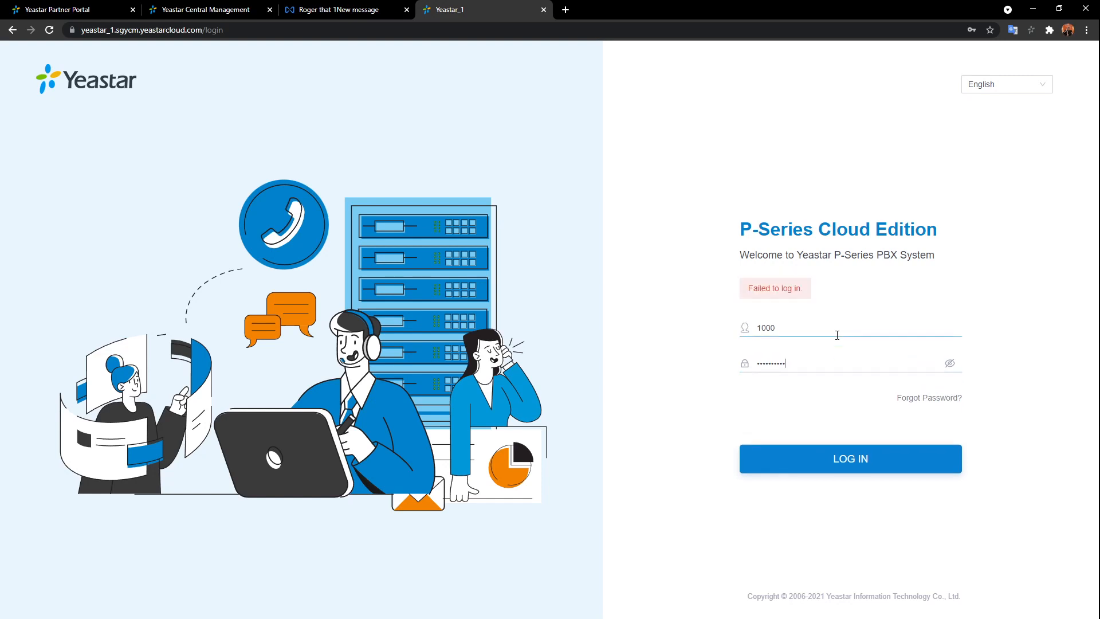
- Replace the username 1000 with the account e-mail address
key(ctrl+a)
key(BackSpace)
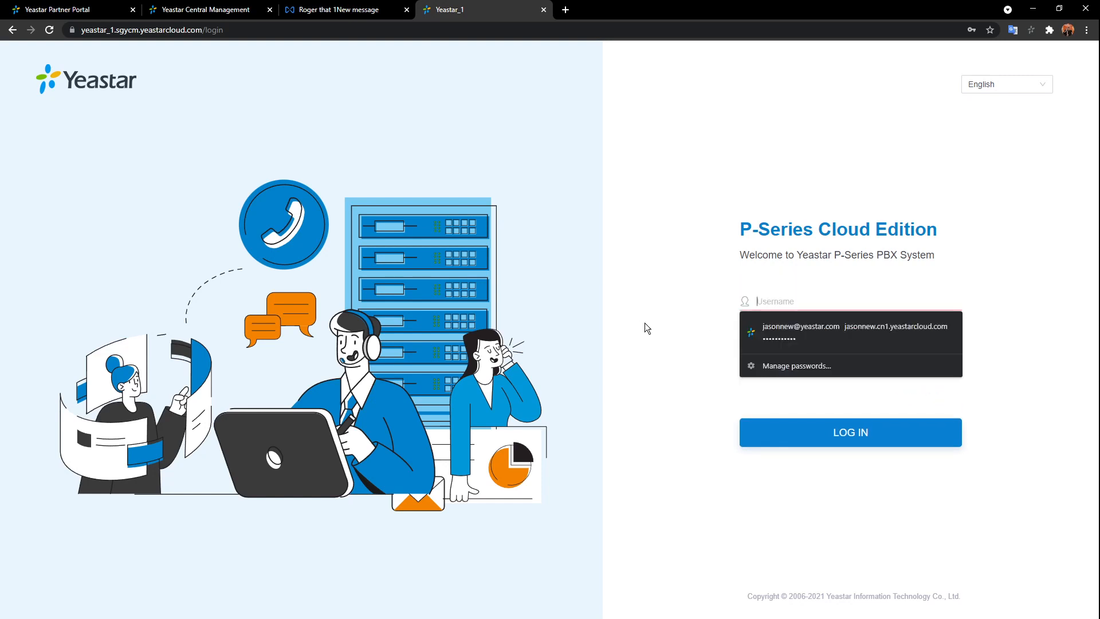
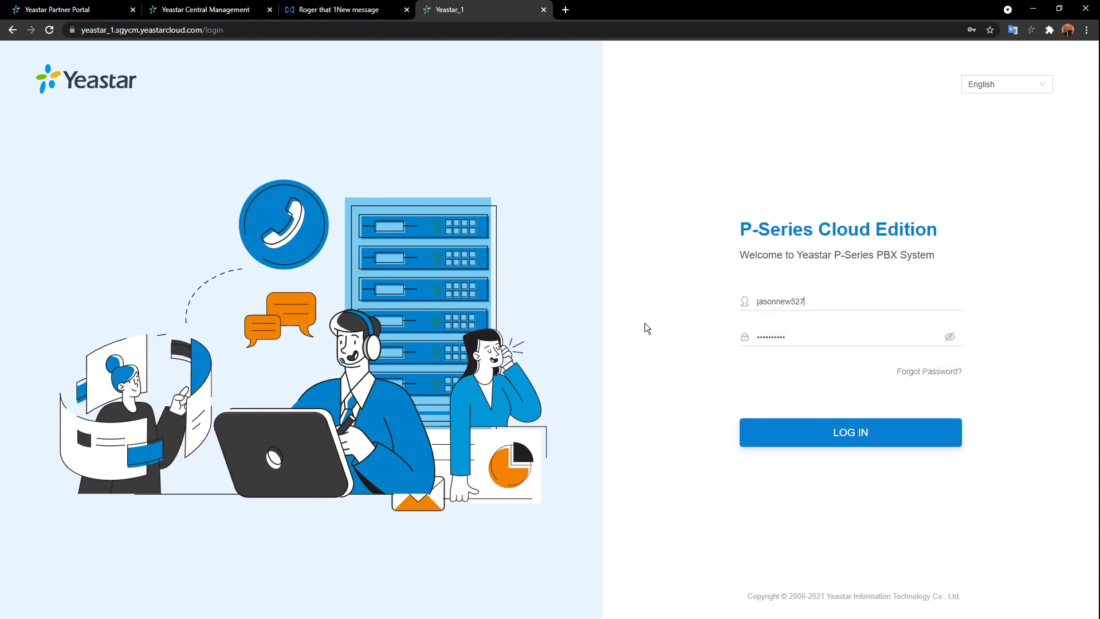
- Log in, dismiss the browser's password and notification prompts, and accept the privacy policy
click(847, 436)
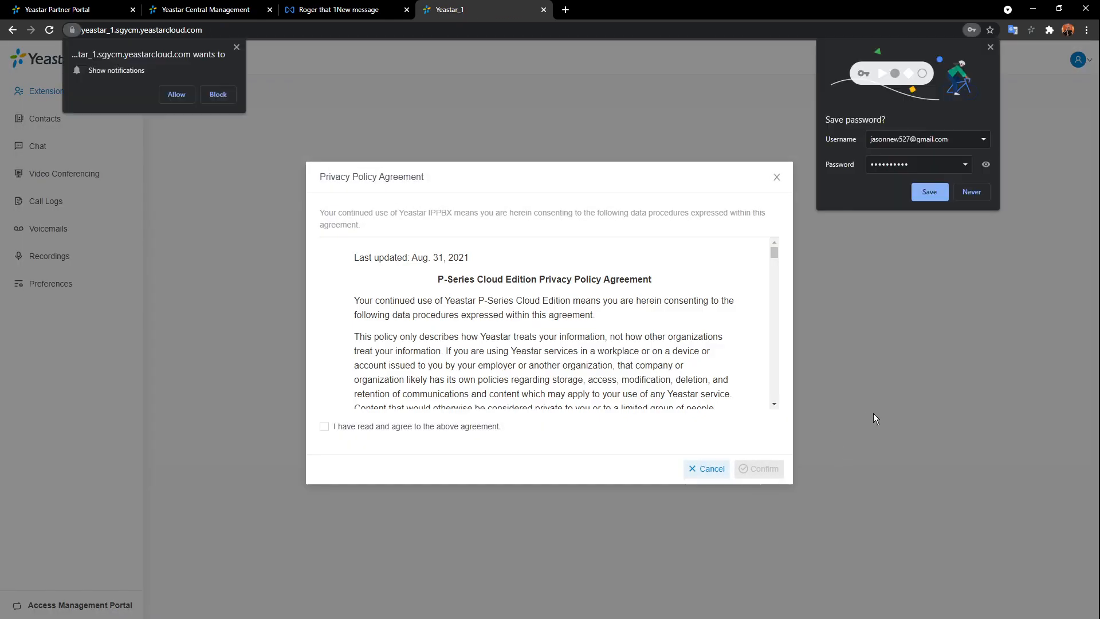
click(990, 47)
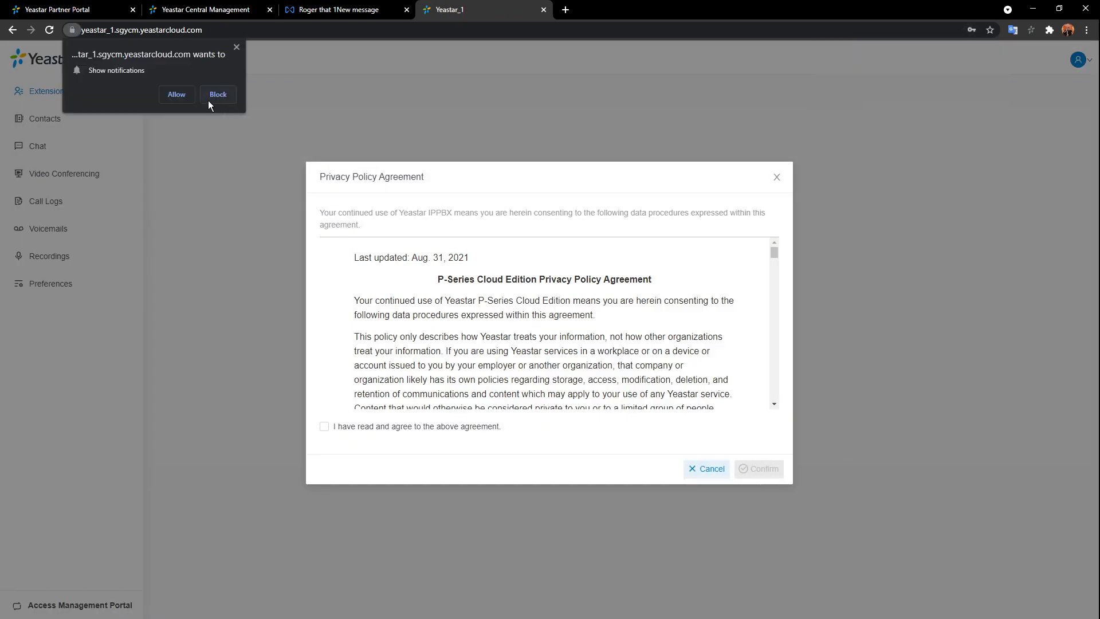
click(184, 94)
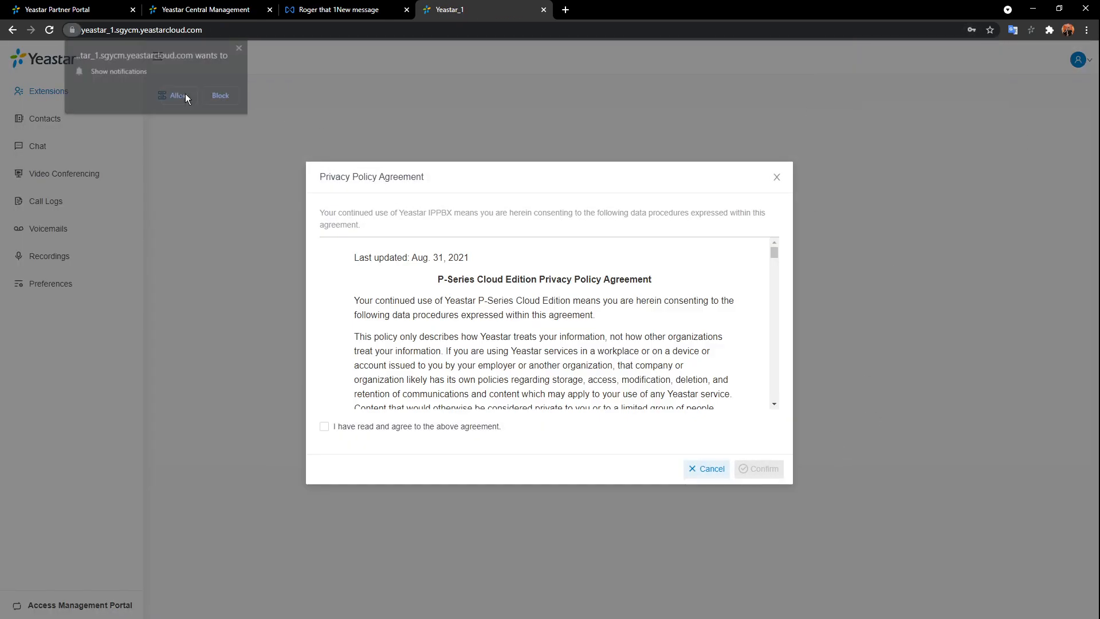
click(325, 426)
click(773, 475)
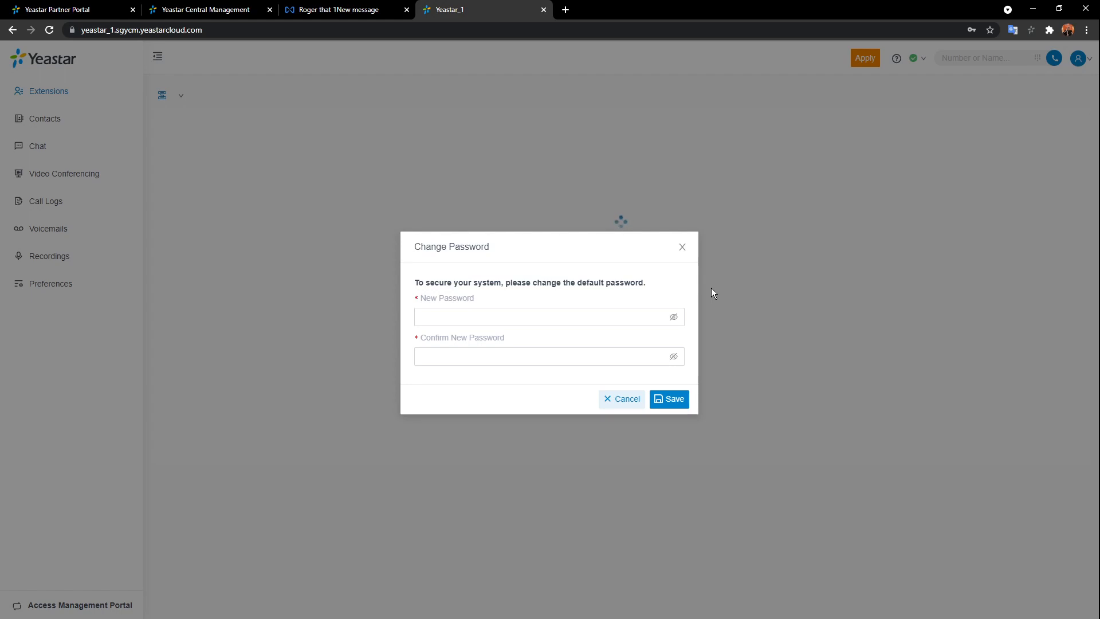
- Enter a new password in New Password and Confirm New Password, then save it
click(577, 319)
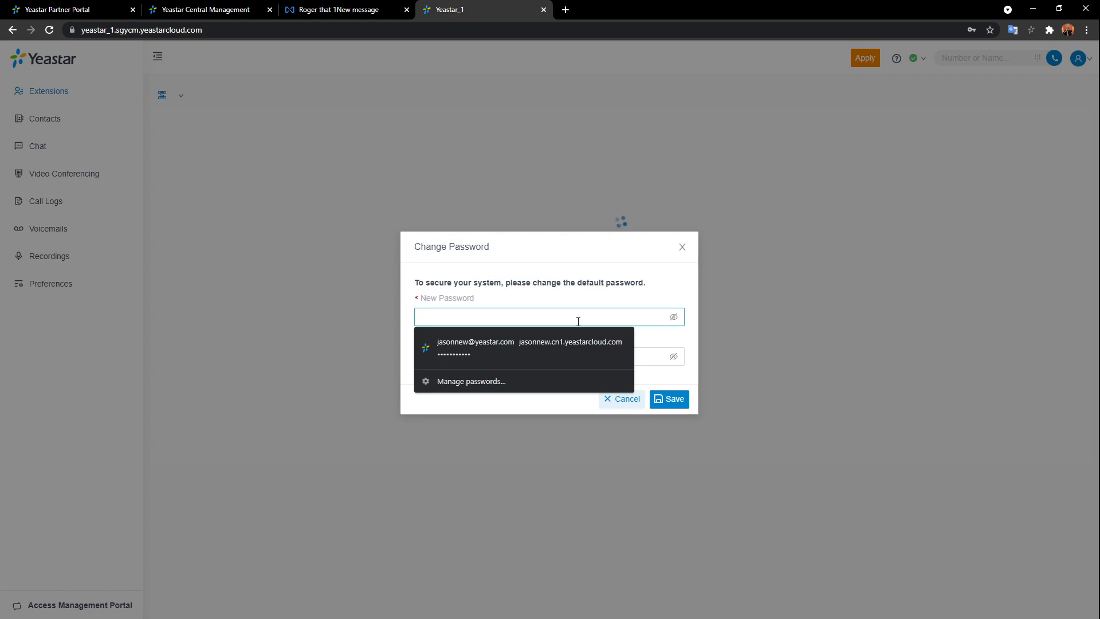
text(•••••••)
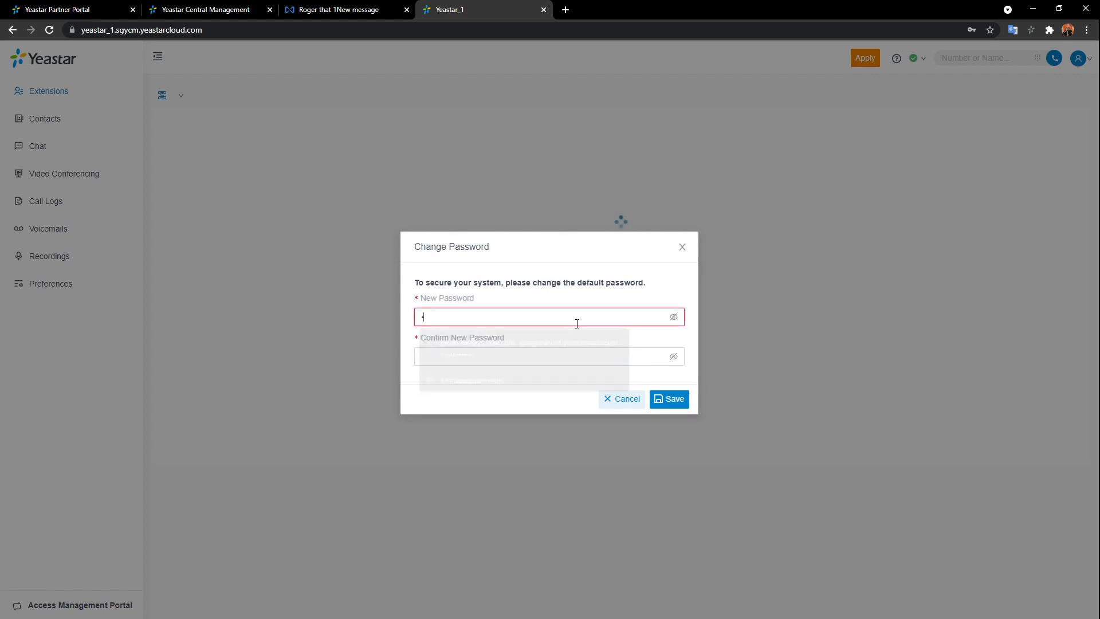
text(•••)
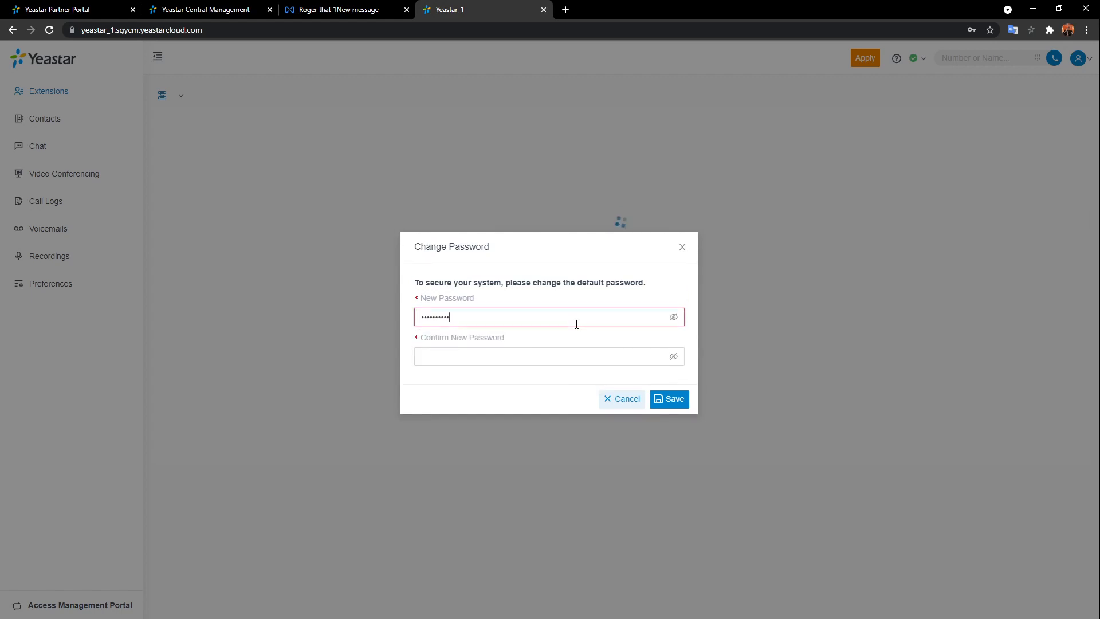
click(596, 359)
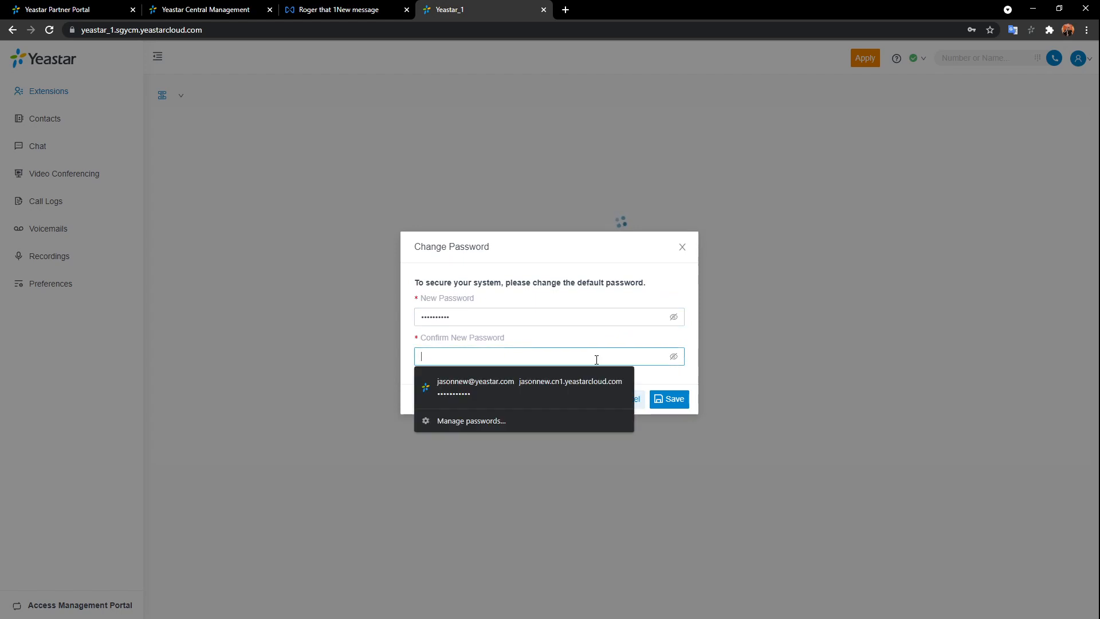
text(••••••••••)
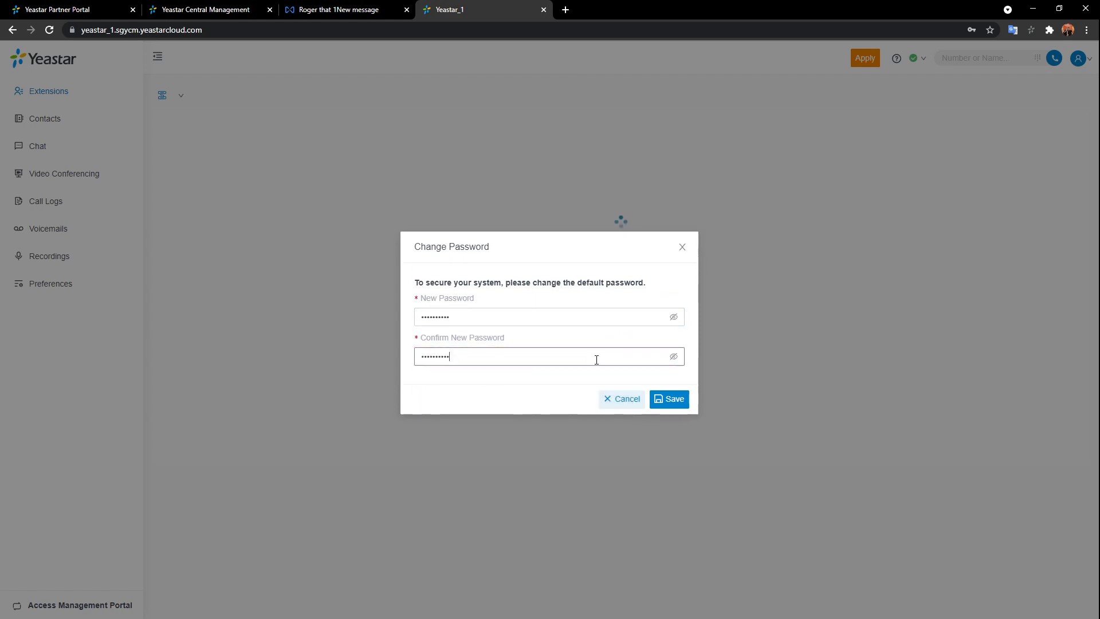
click(677, 399)
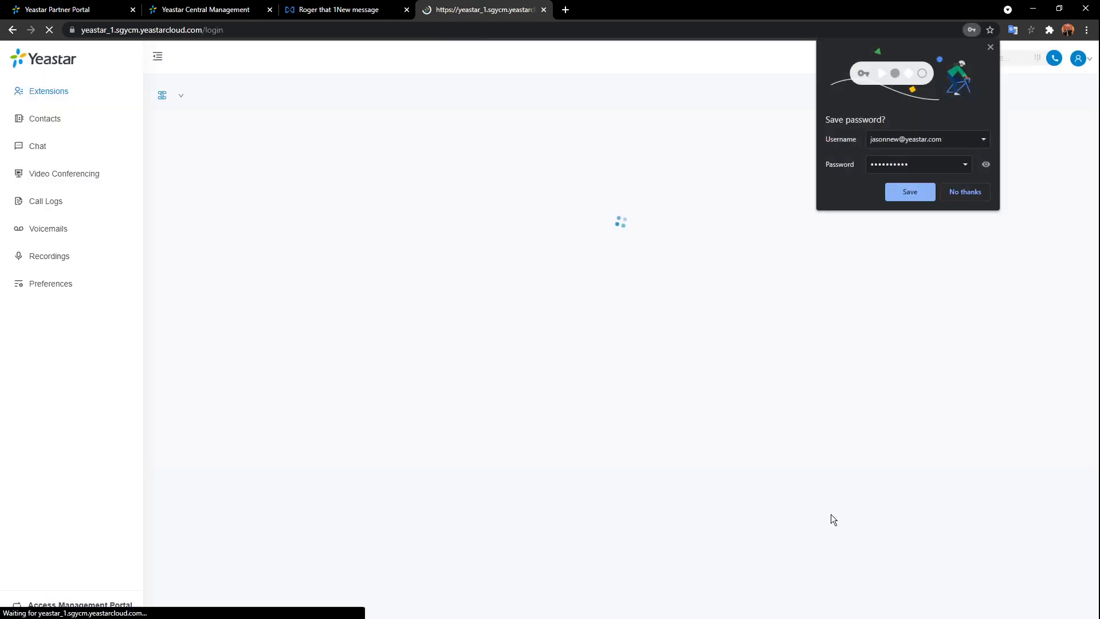
- Log back in using the account e-mail as username and the new password
click(835, 305)
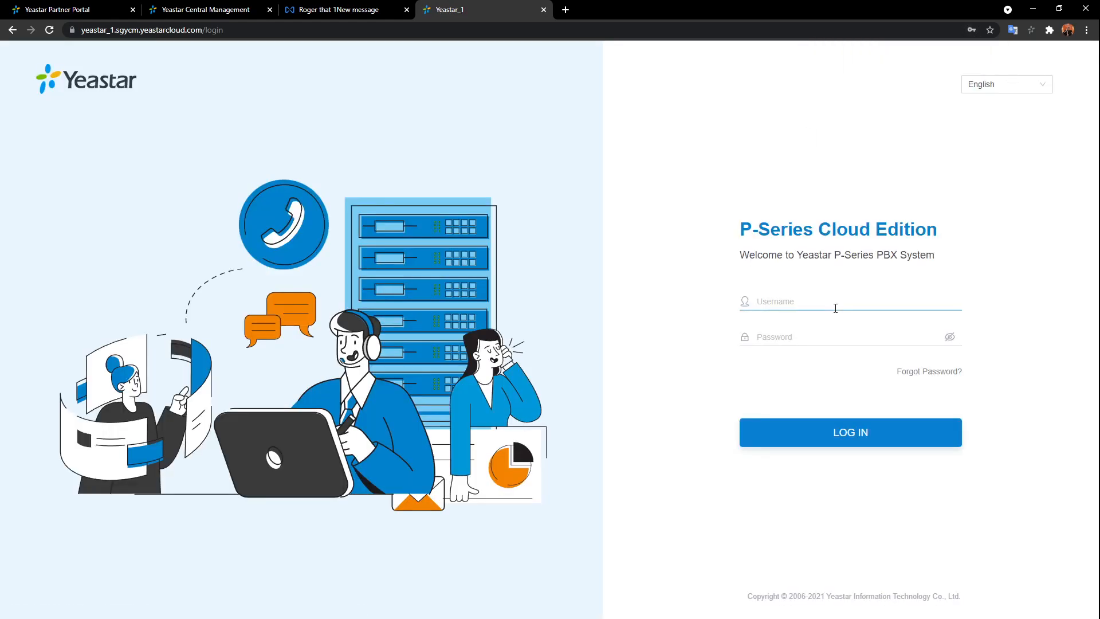
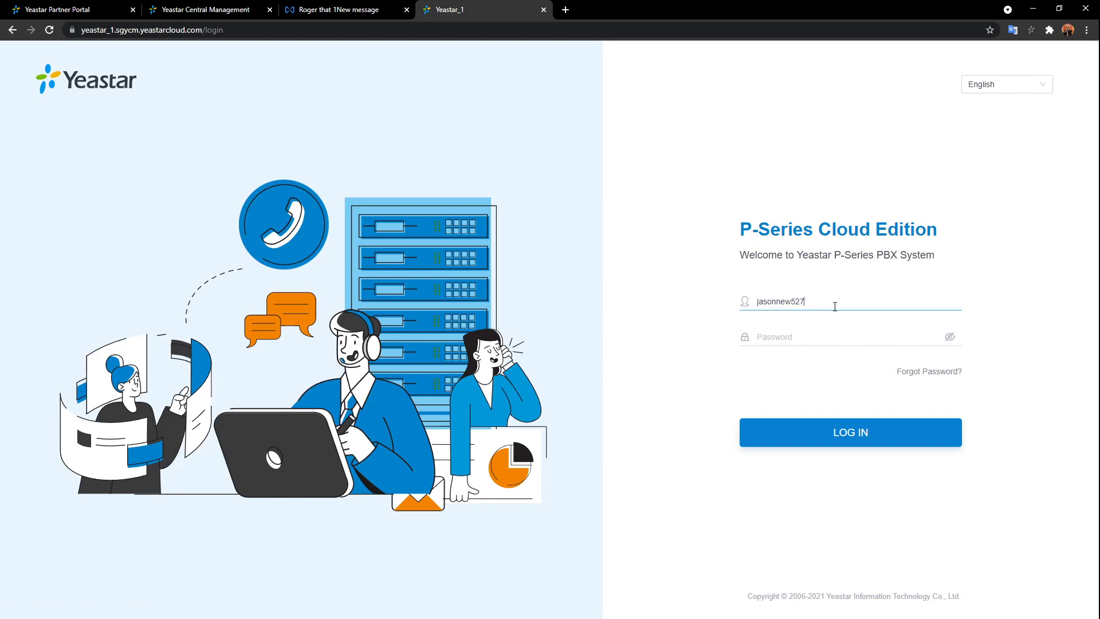
click(827, 333)
text(••••••)
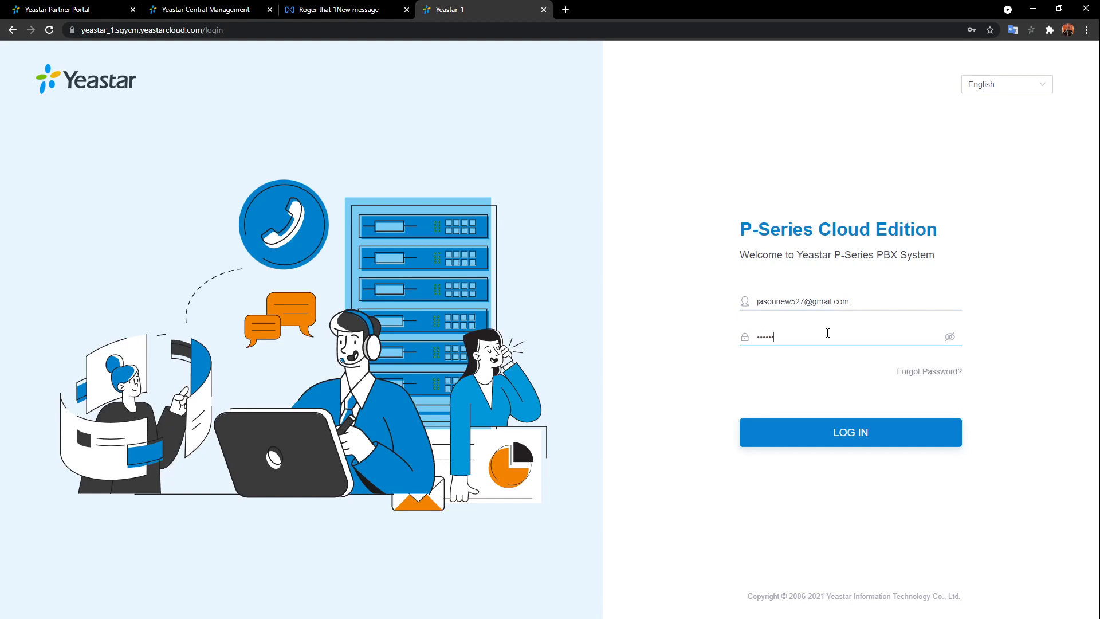
text(••)
click(866, 430)
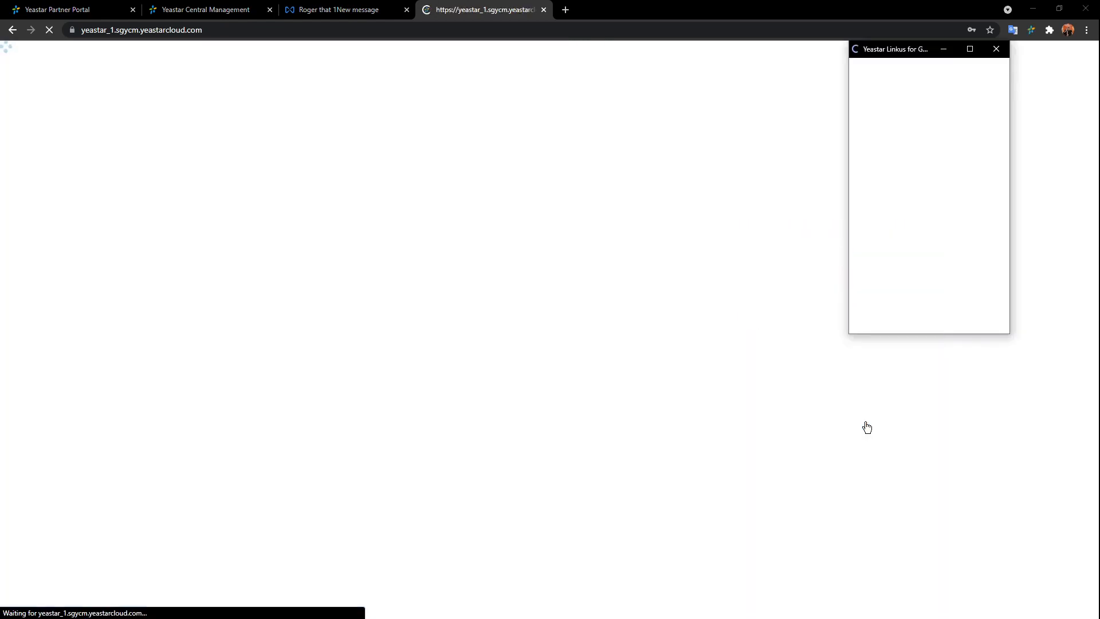
- Dismiss the Linkus and save-password popups, chat with extension 1000, then view Video Conferencing
click(995, 48)
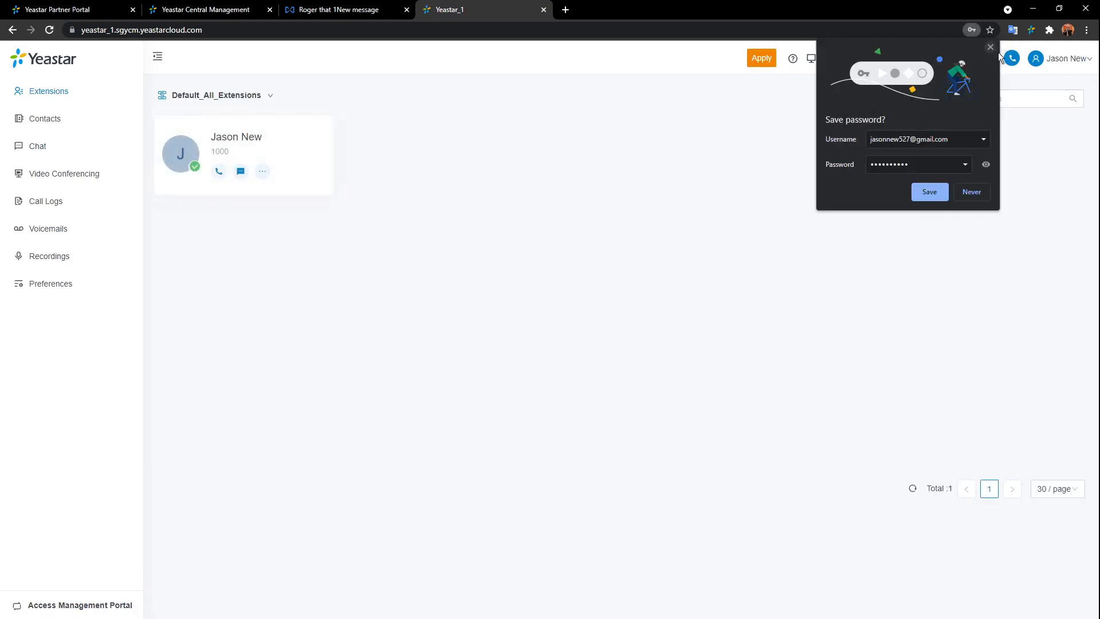
click(990, 48)
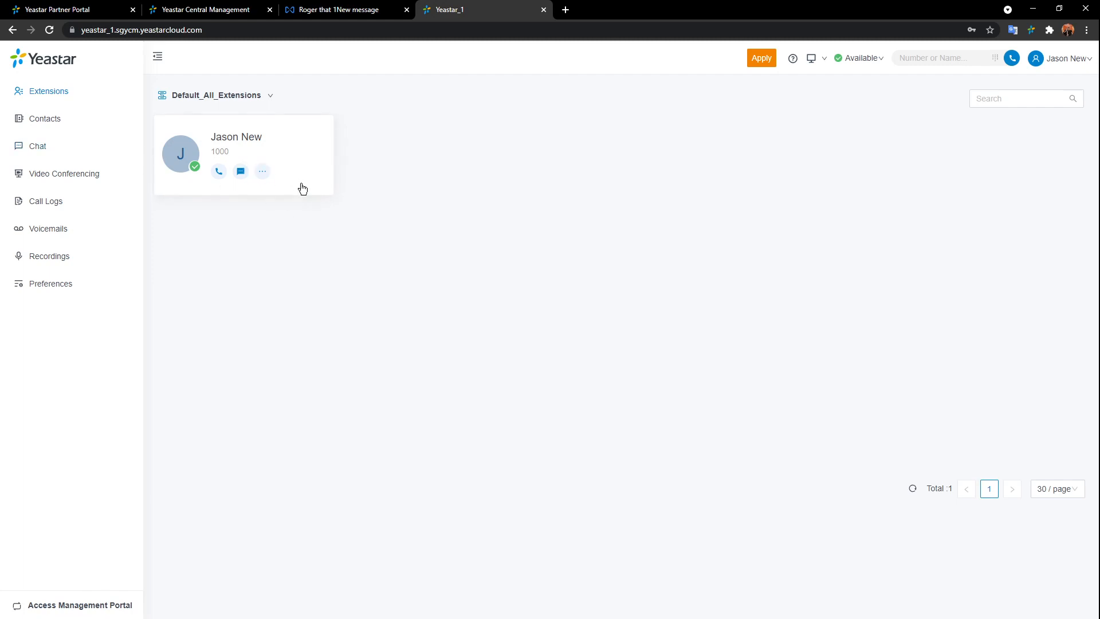
click(242, 172)
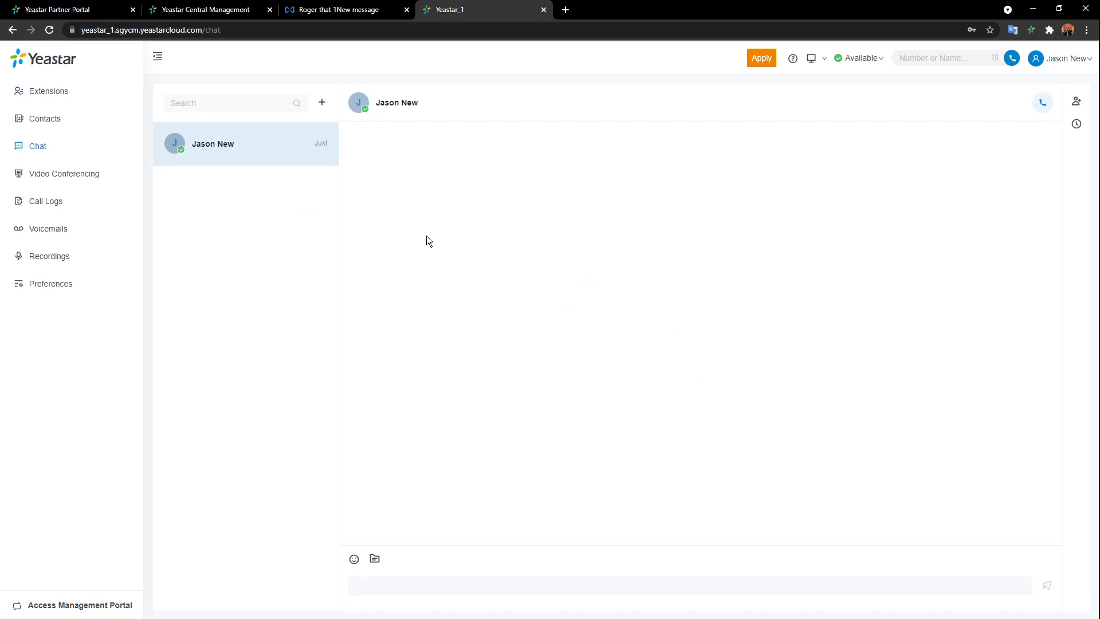
click(51, 174)
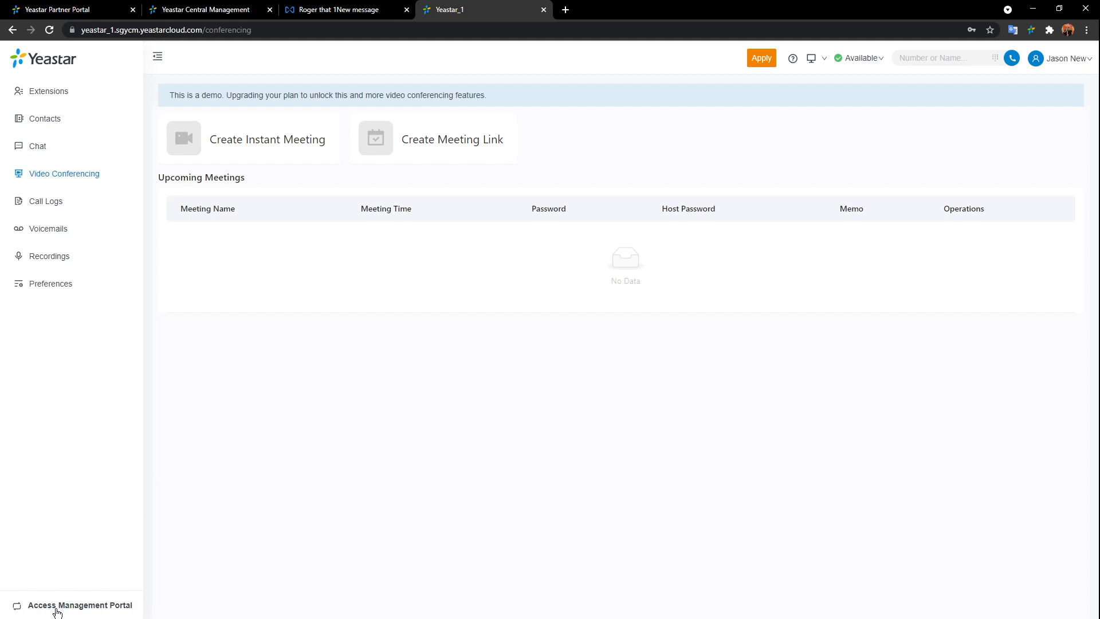
- Return to the management portal's Extension list, cancel a new extension, and show the account menu
click(58, 609)
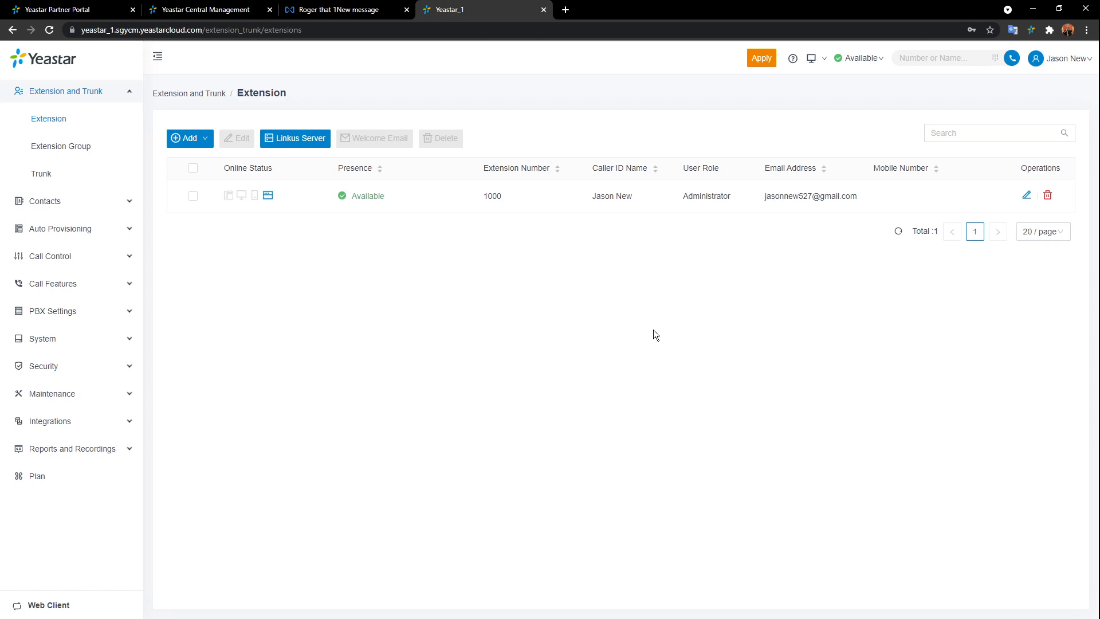
click(59, 122)
mouse_move(192, 139)
click(189, 163)
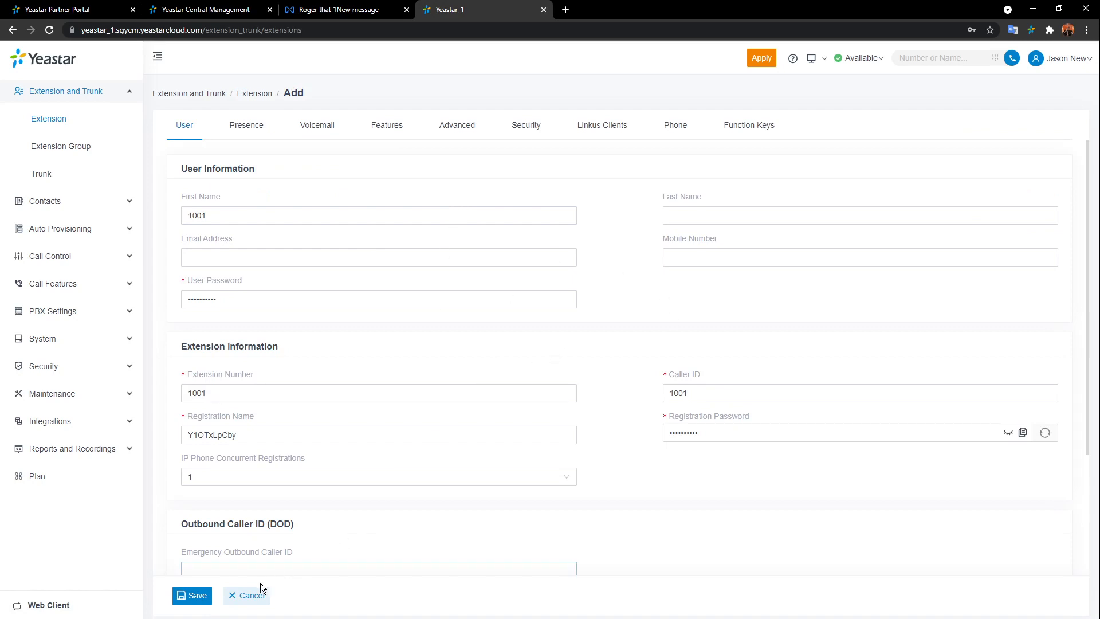
click(247, 595)
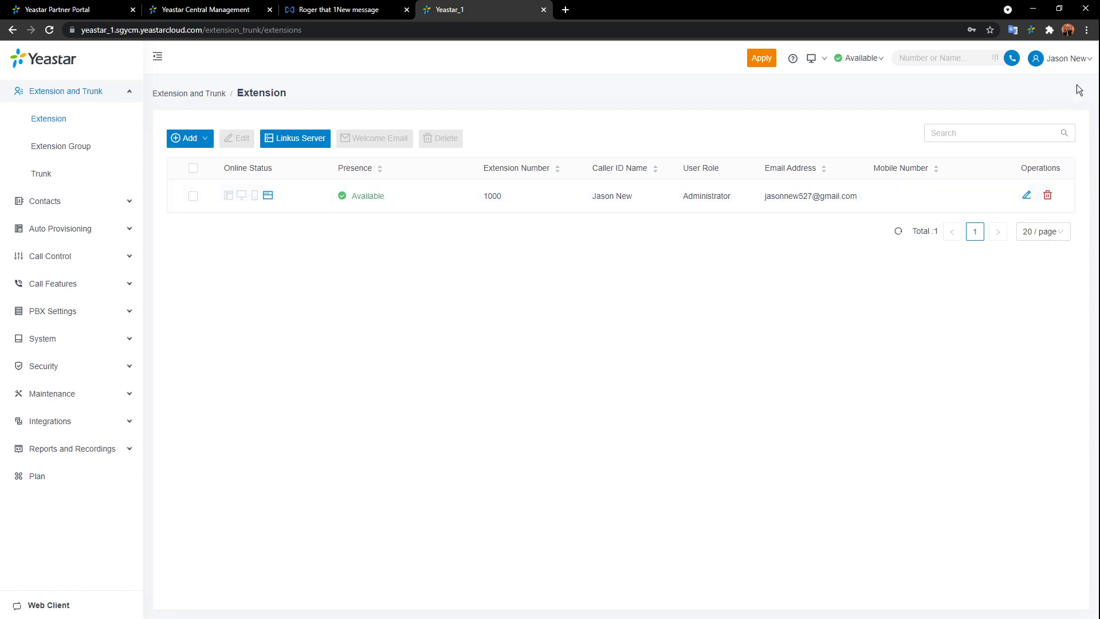
click(1070, 59)
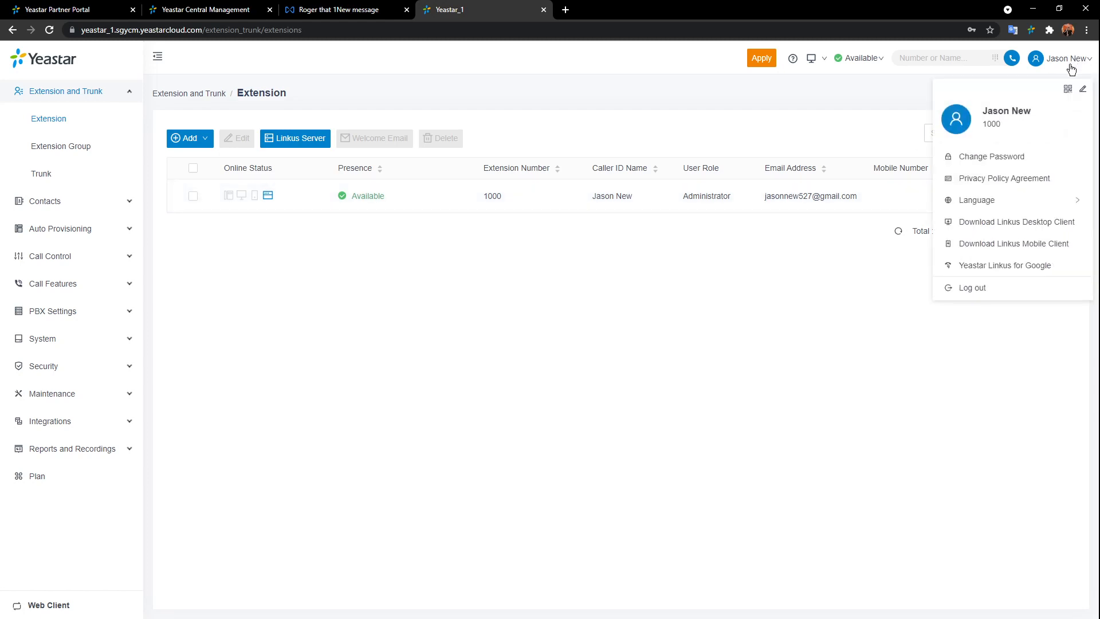
- Log out and sign back in with the administrator username and password
click(983, 287)
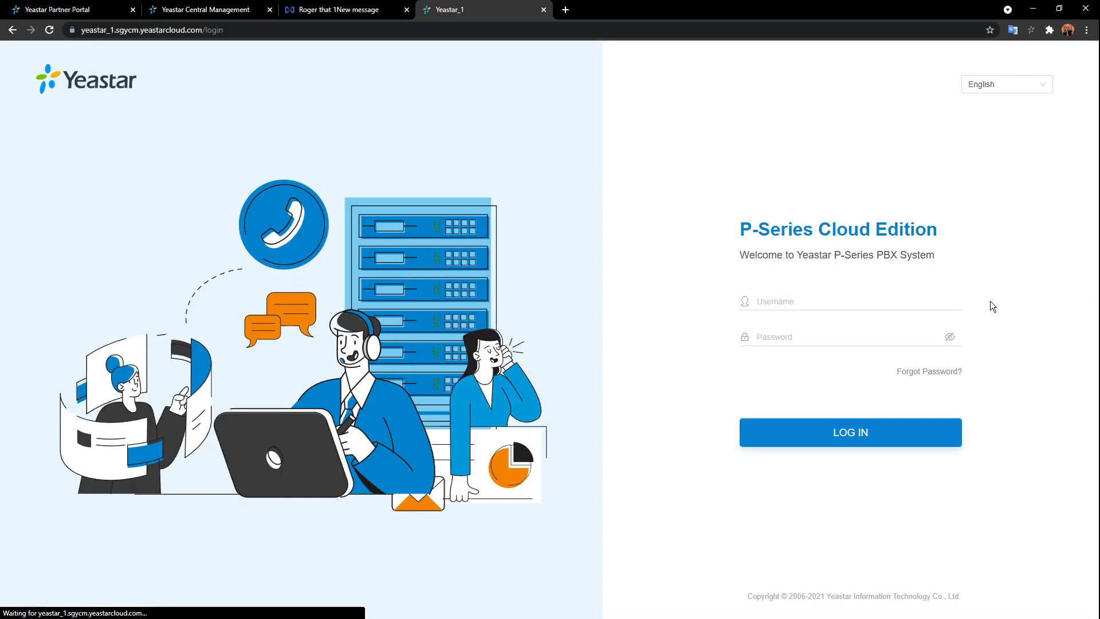
click(814, 301)
text(Y)
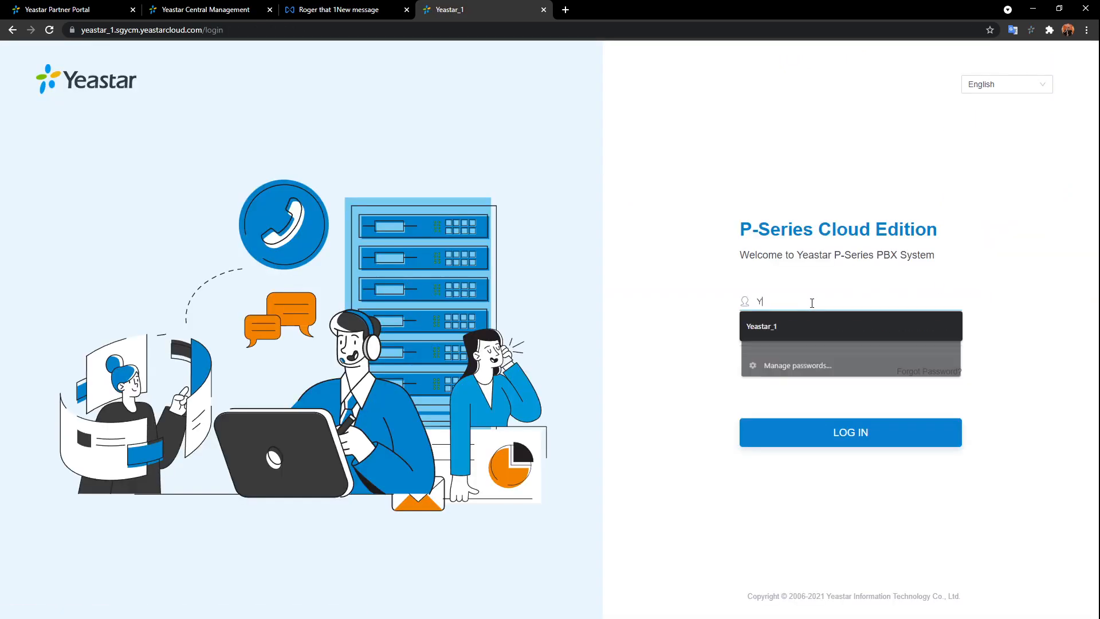
text(eastar_1)
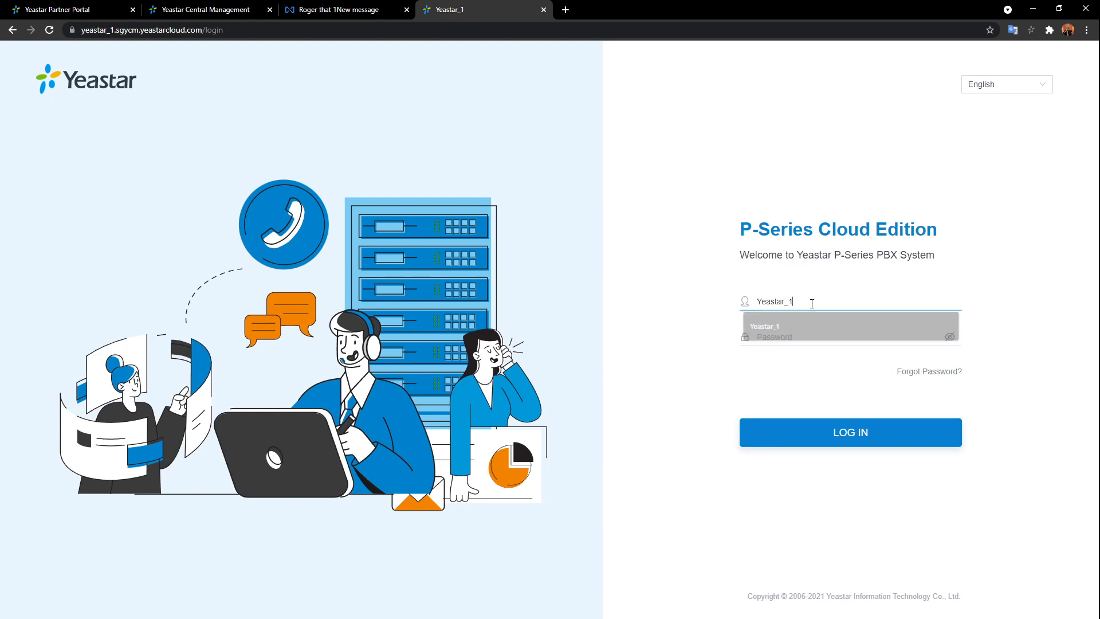
click(810, 331)
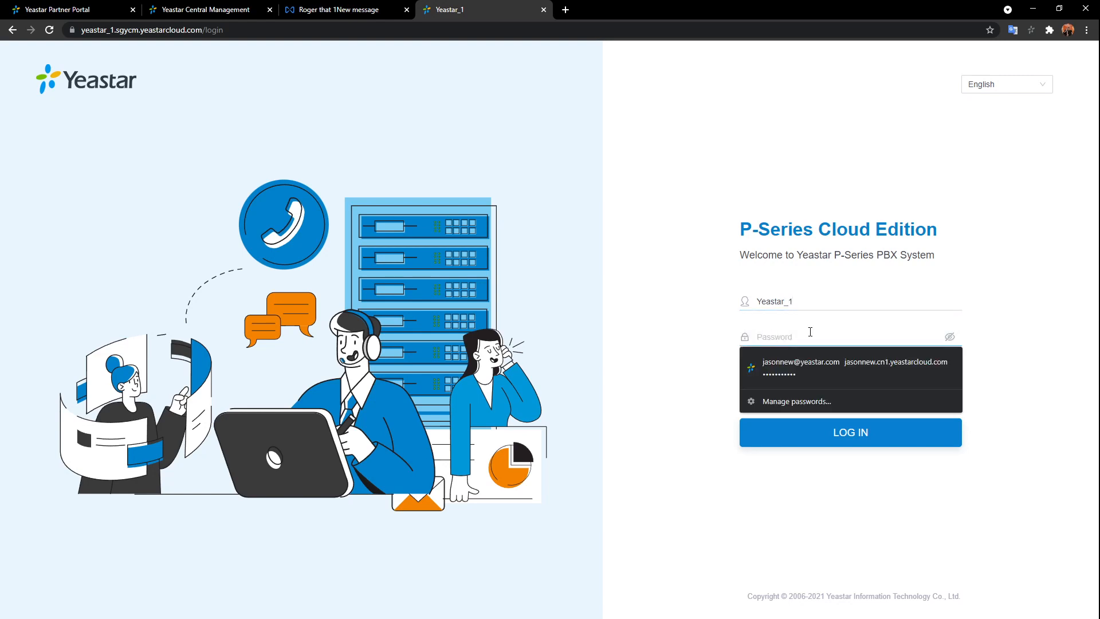
text(••••••••••)
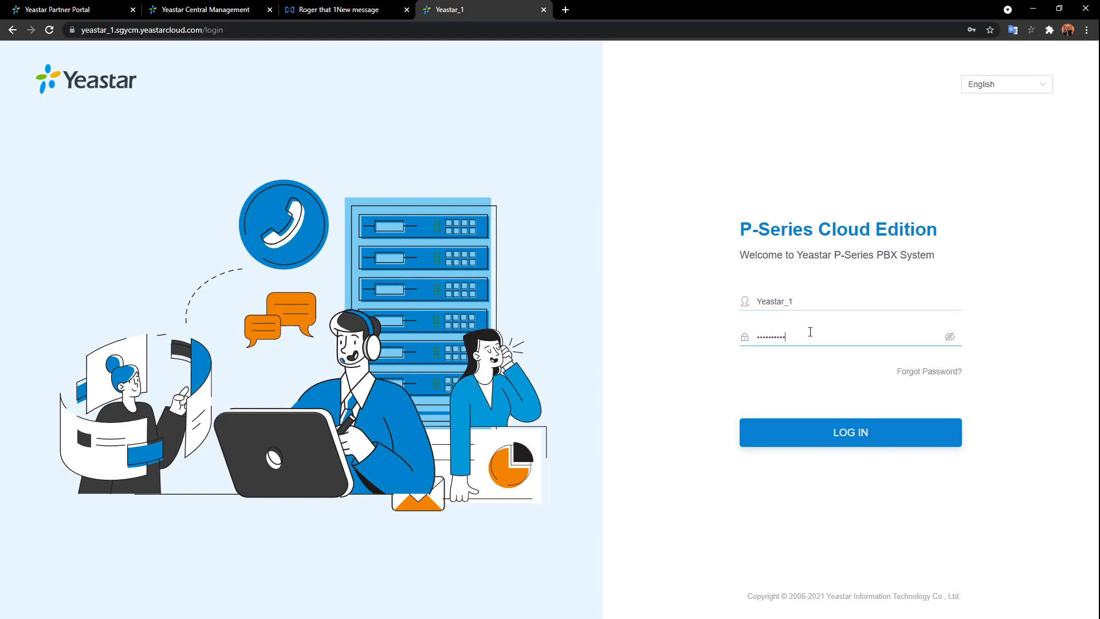
key(Return)
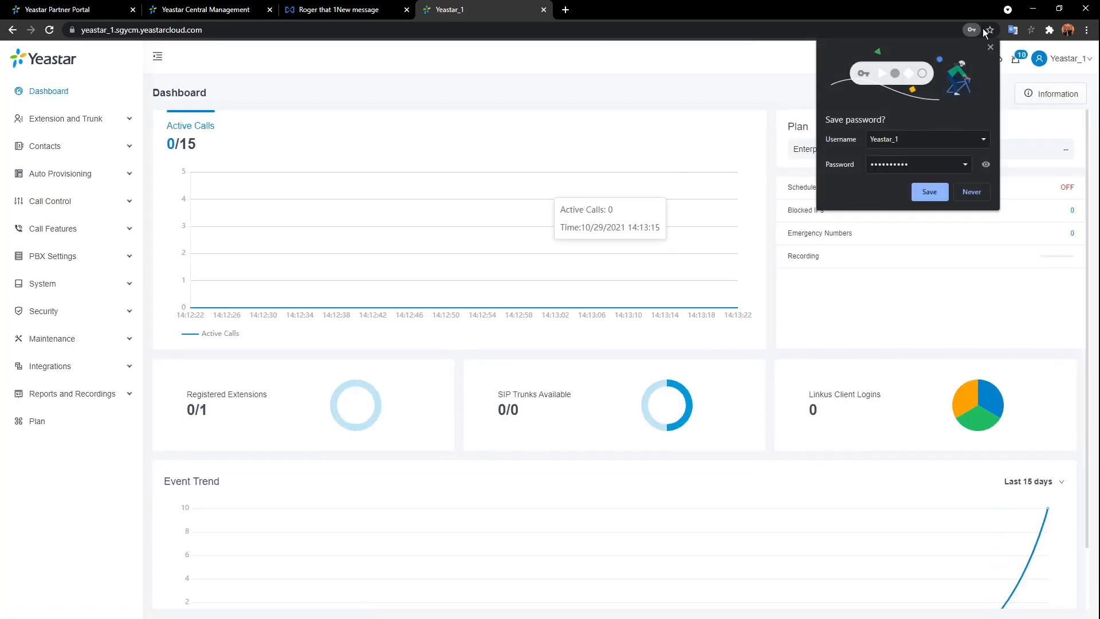
- Dismiss Chrome's save-password prompt and go to Extension and Trunk > Extension
click(929, 192)
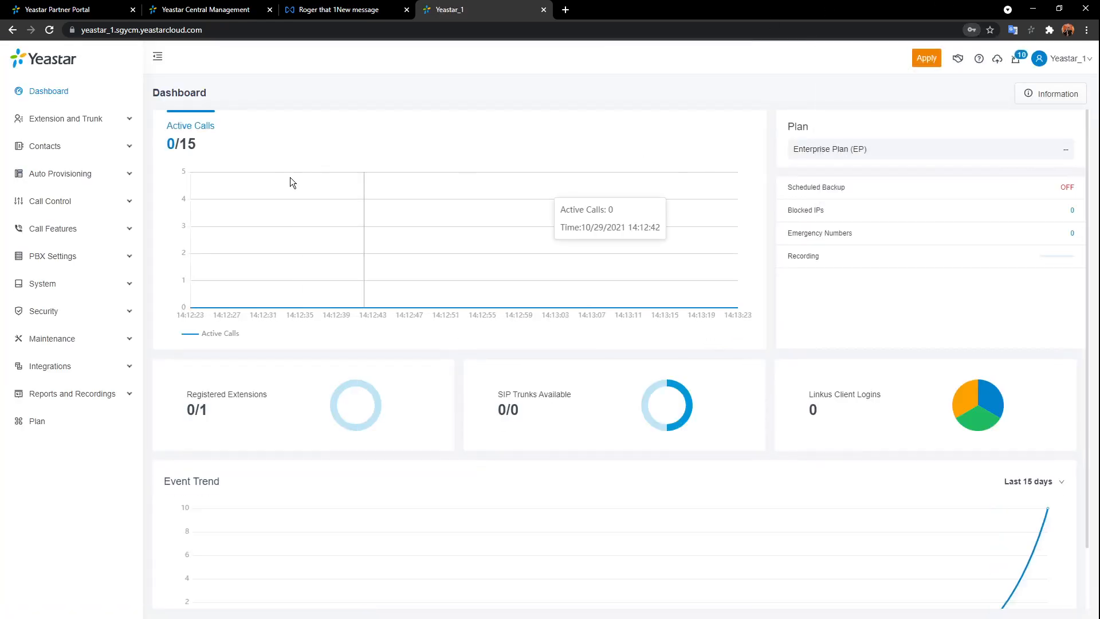
click(67, 118)
click(49, 146)
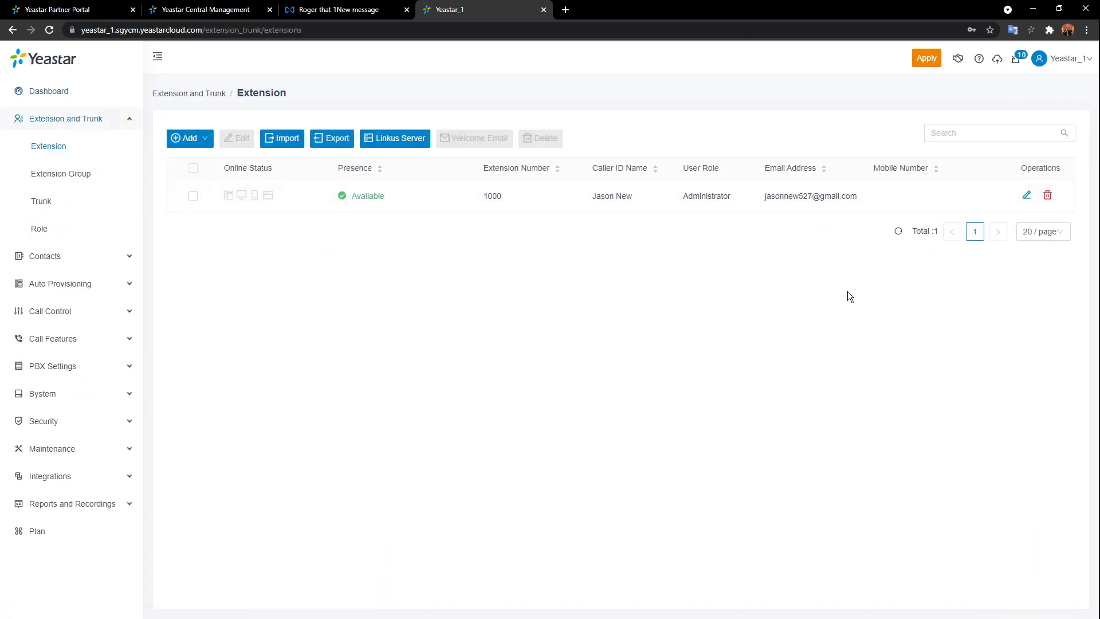
- Edit extension 1000, check its Caller ID and registration name, and reveal the registration password
click(1027, 194)
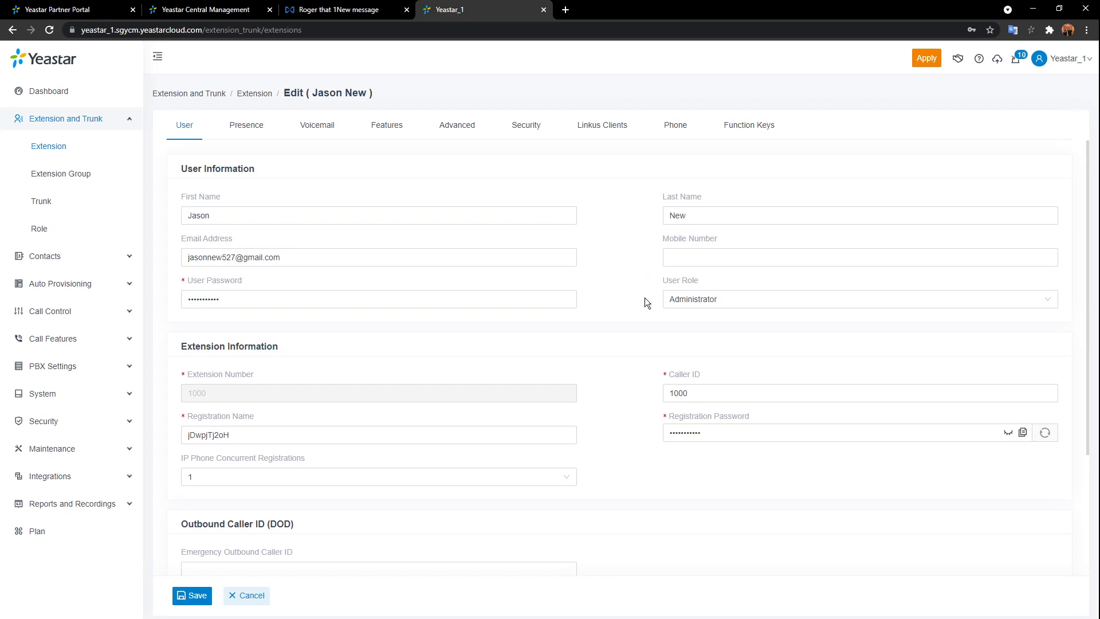
scroll(645, 298, down, 2)
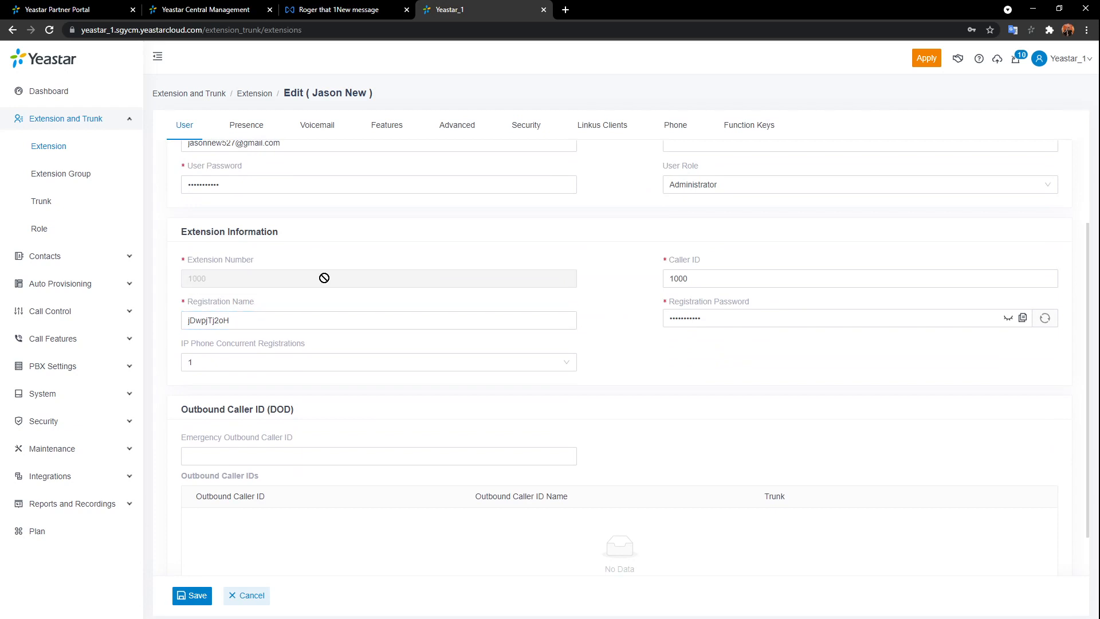
click(764, 278)
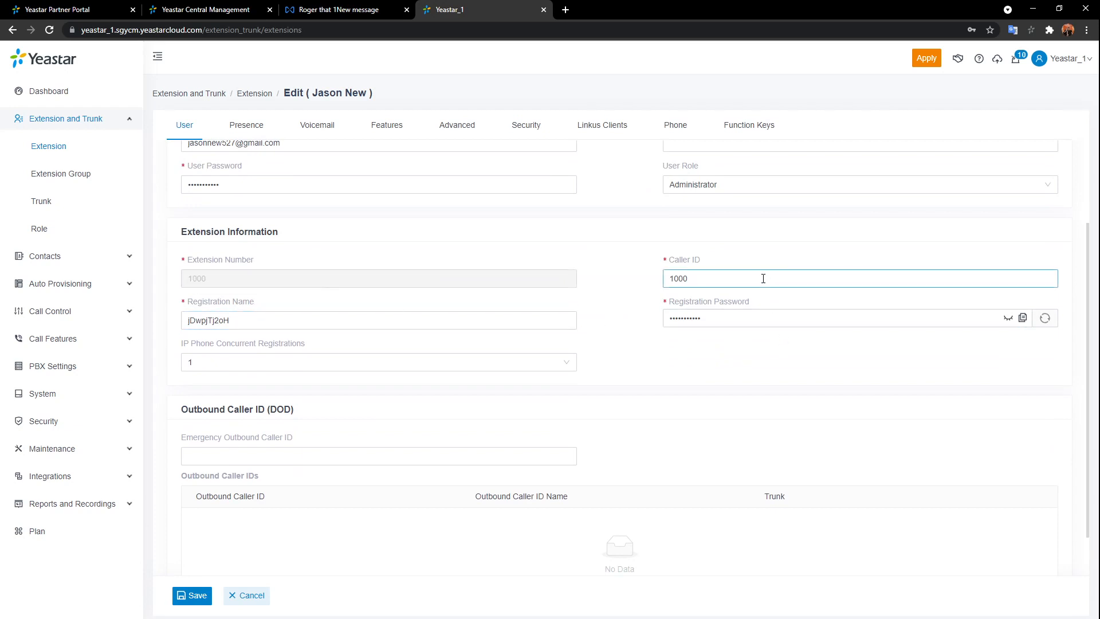
click(395, 329)
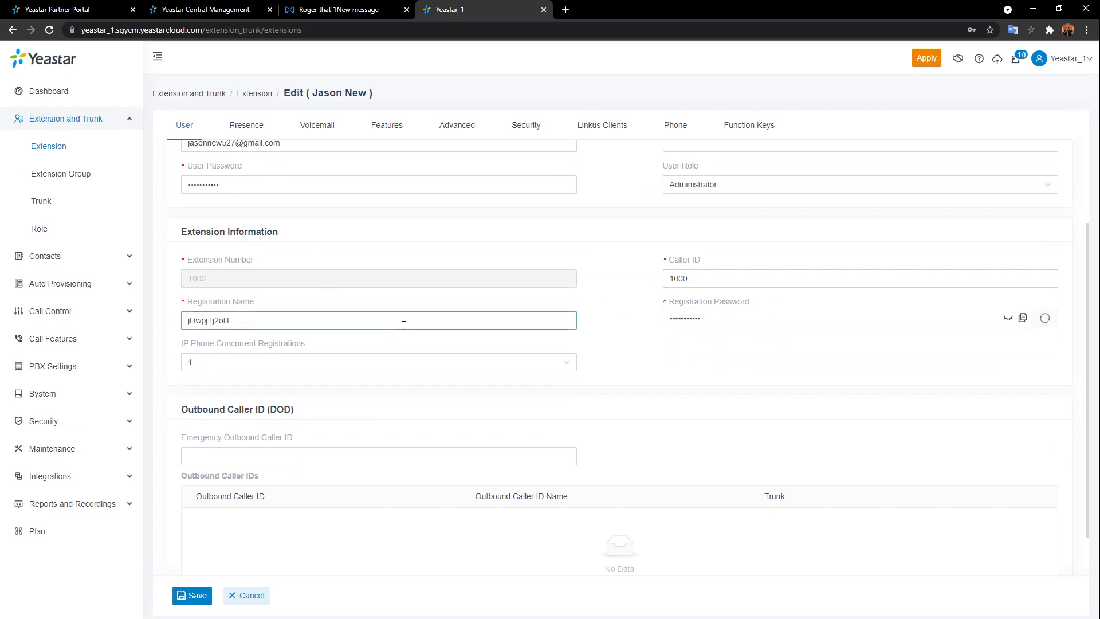
click(1008, 318)
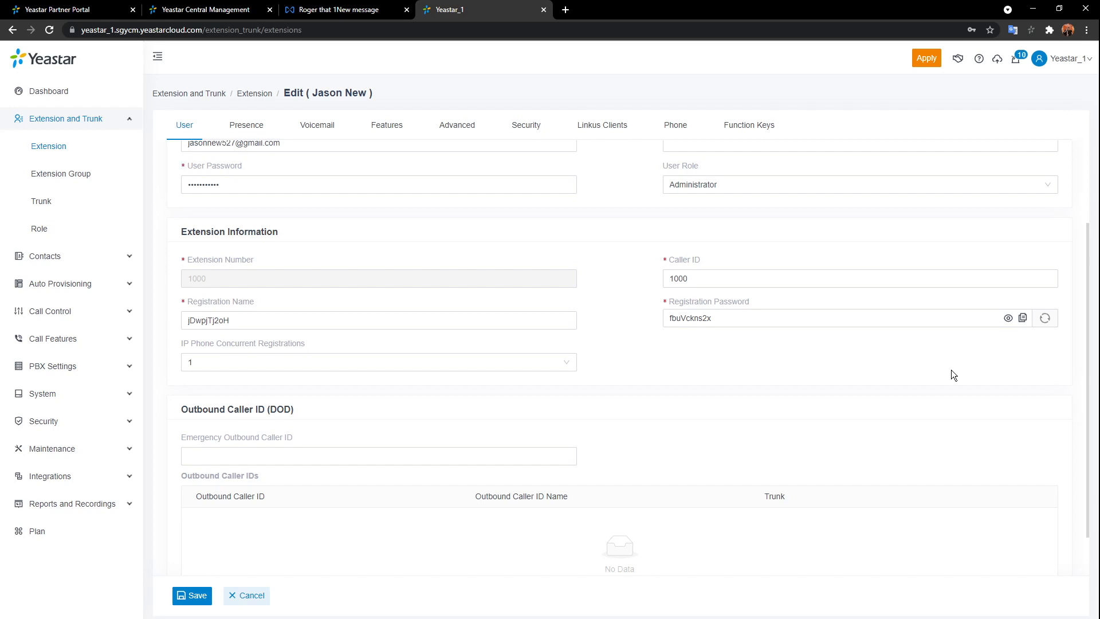
- Set IP Phone Concurrent Registrations for extension 1000 to 3, then revert it to 1
click(567, 362)
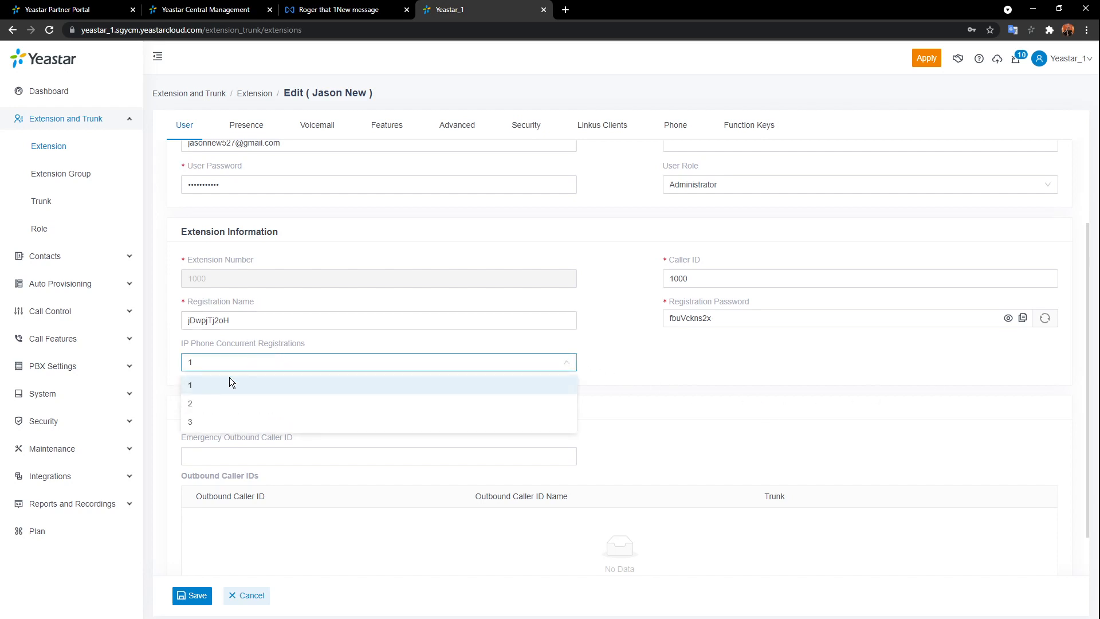
click(220, 427)
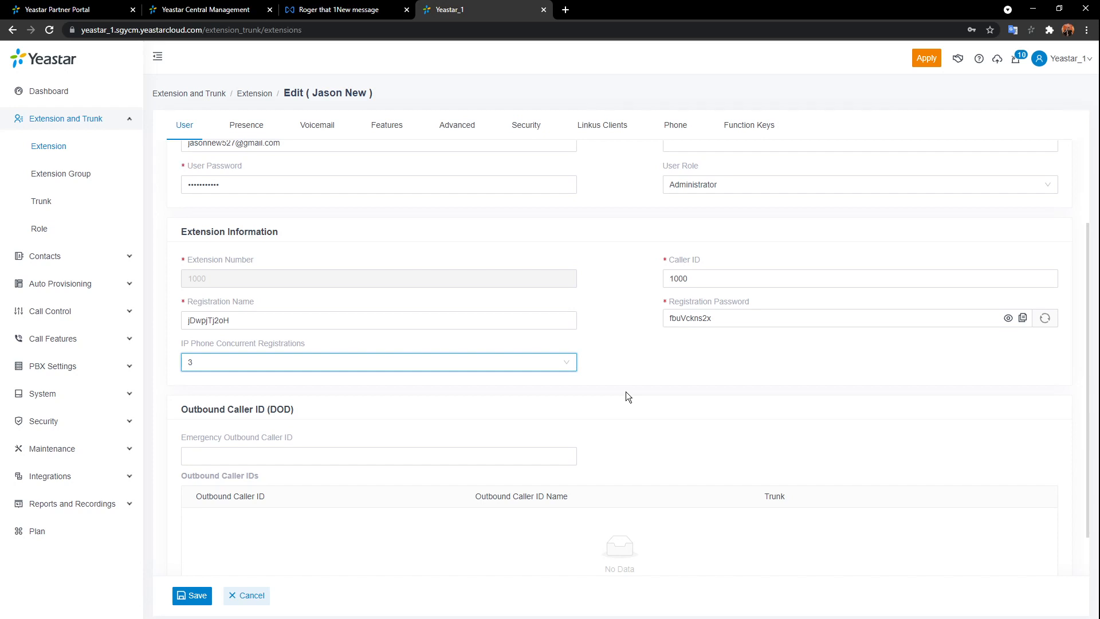
click(566, 365)
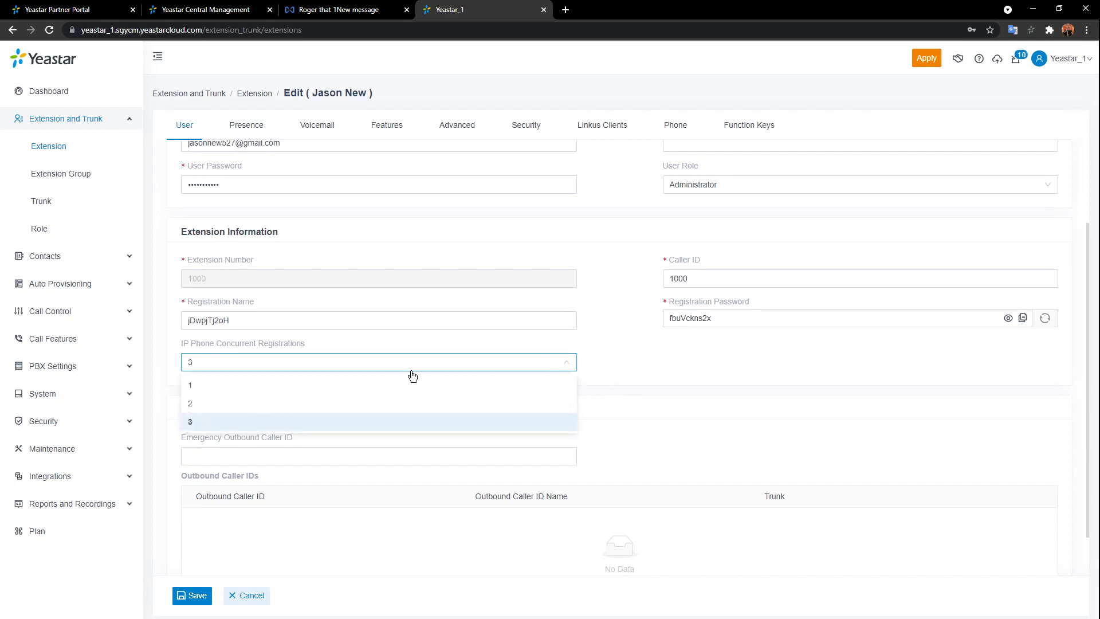
click(399, 388)
- Show extension 1000's Presence settings, where unanswered and busy calls forward to Voicemail
scroll(688, 435, down, 1)
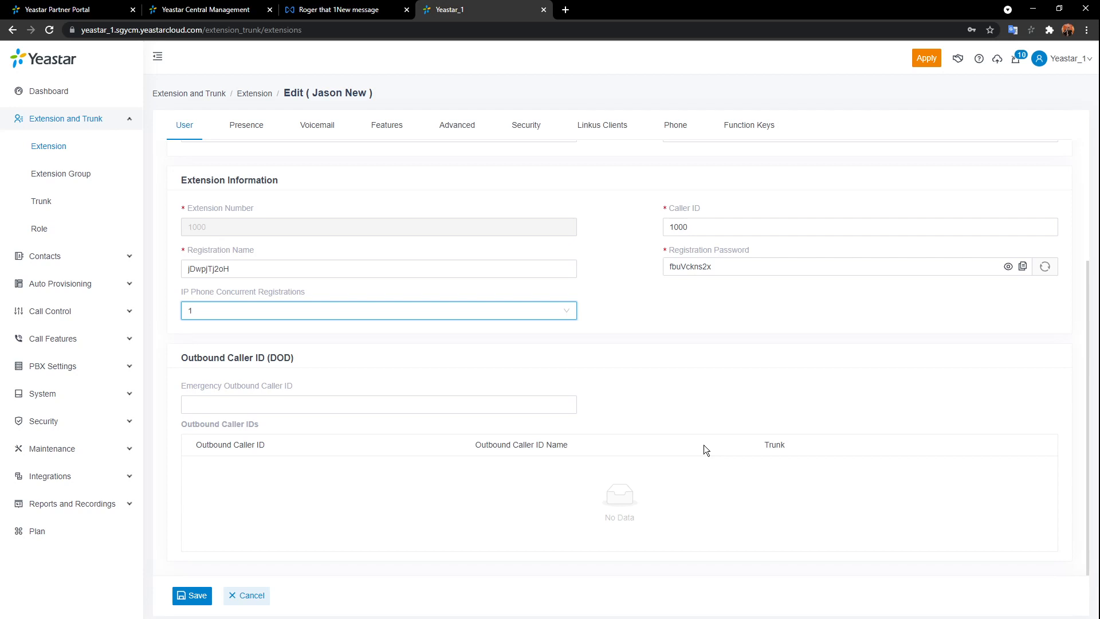
click(247, 132)
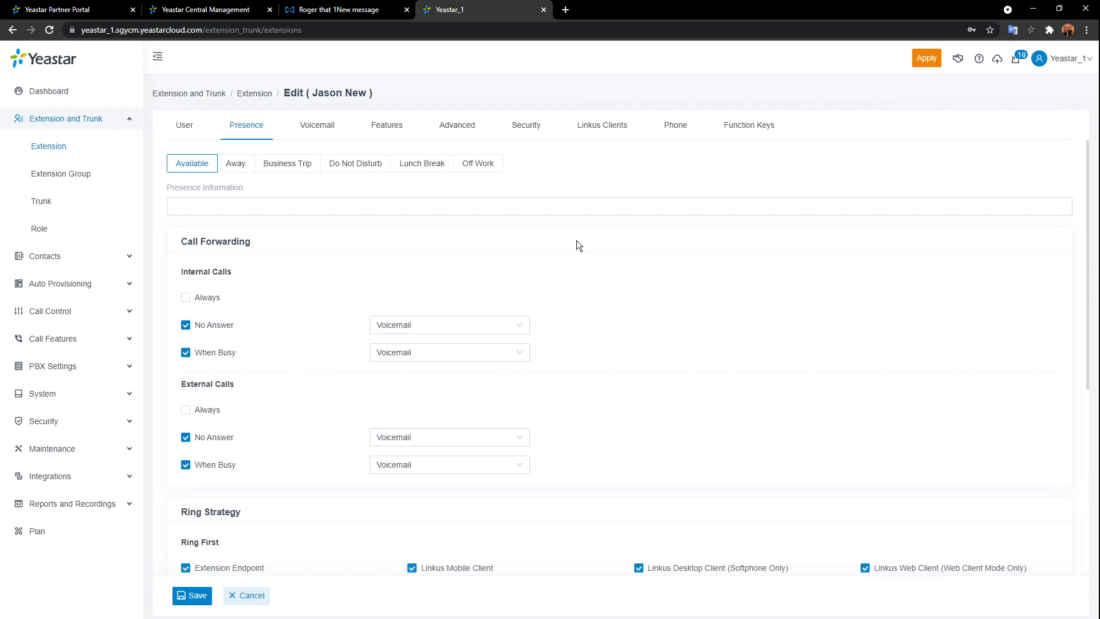
- Fill the Available status's Presence Information with the suggested text 'Hey, sup!'
click(561, 201)
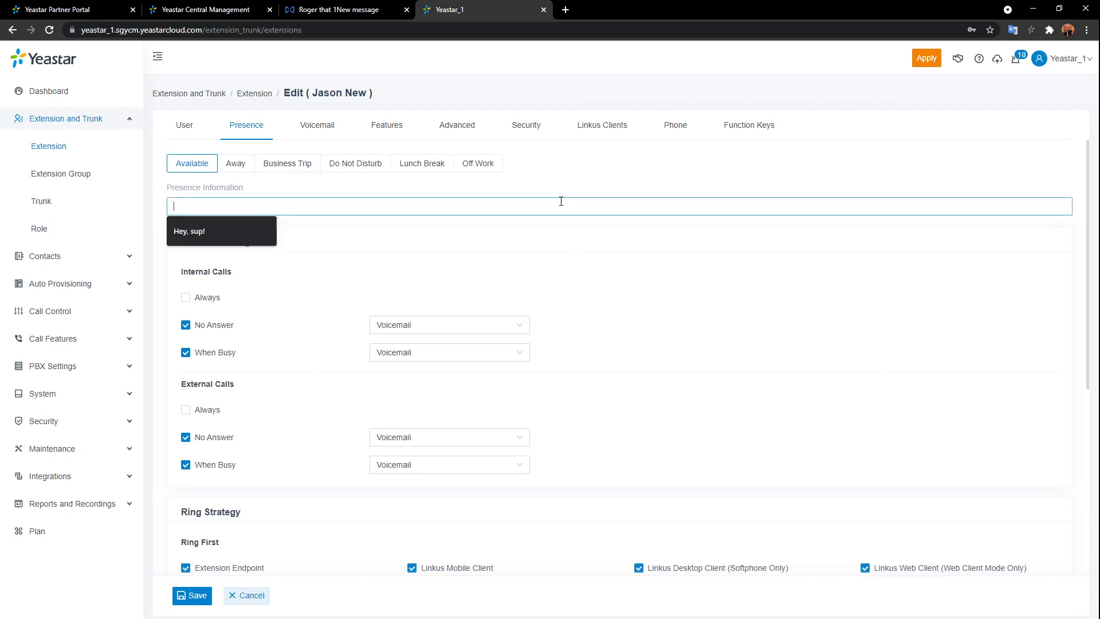
click(257, 236)
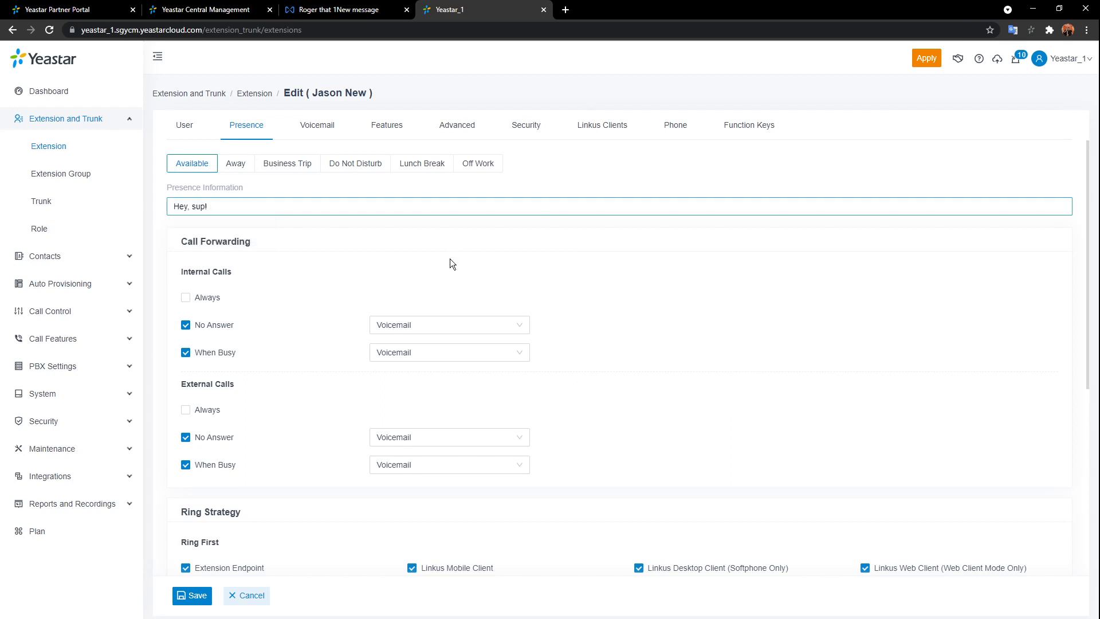
scroll(404, 352, down, 1)
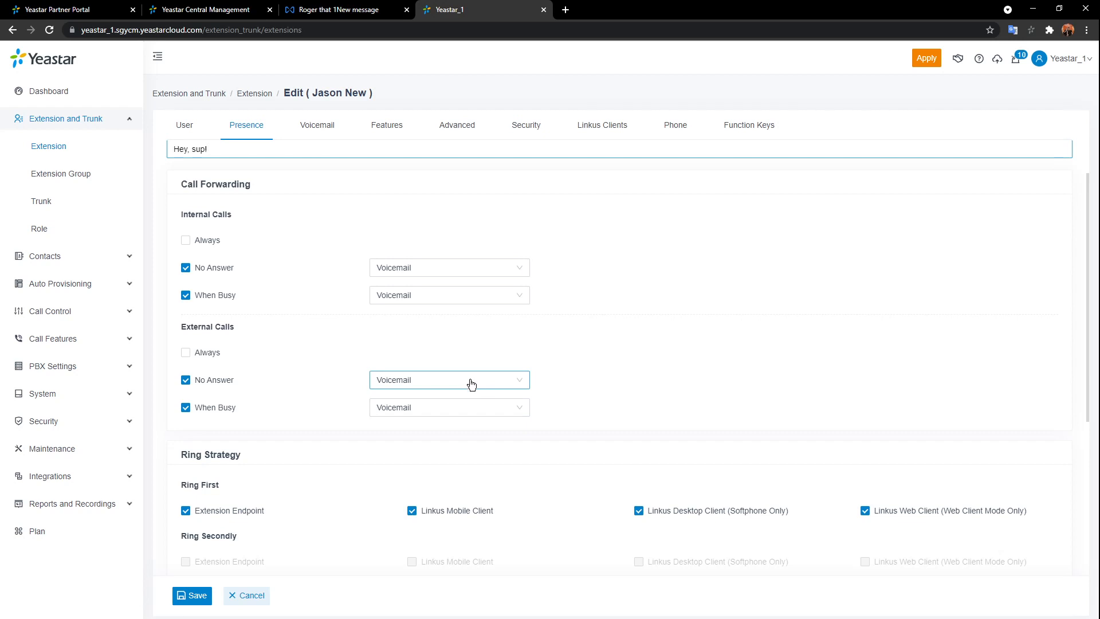
scroll(471, 384, up, 1)
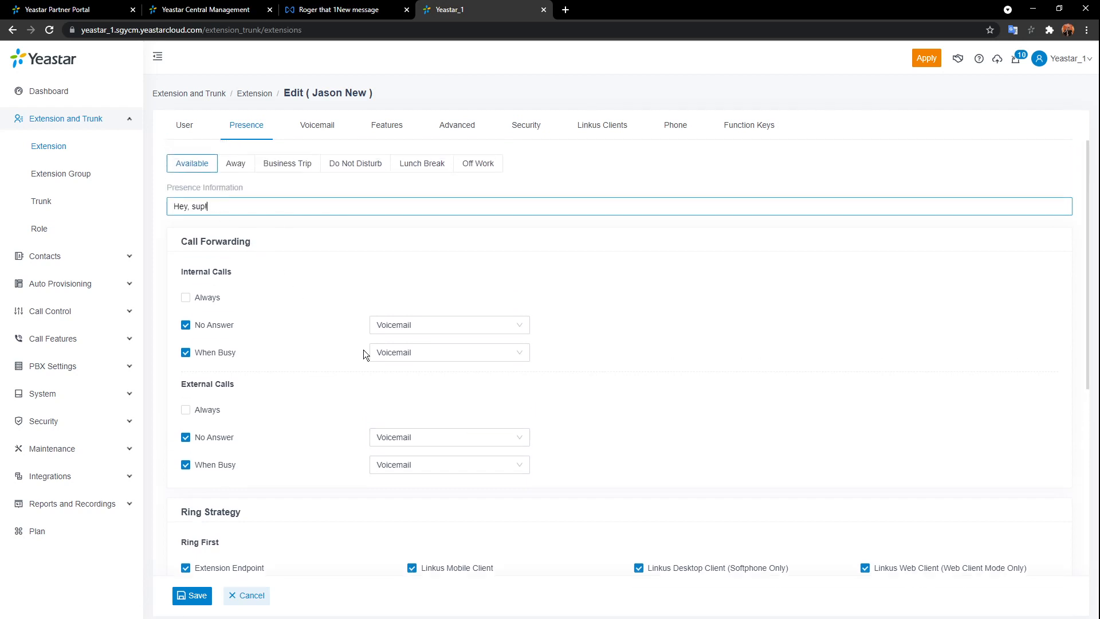
click(515, 325)
click(328, 384)
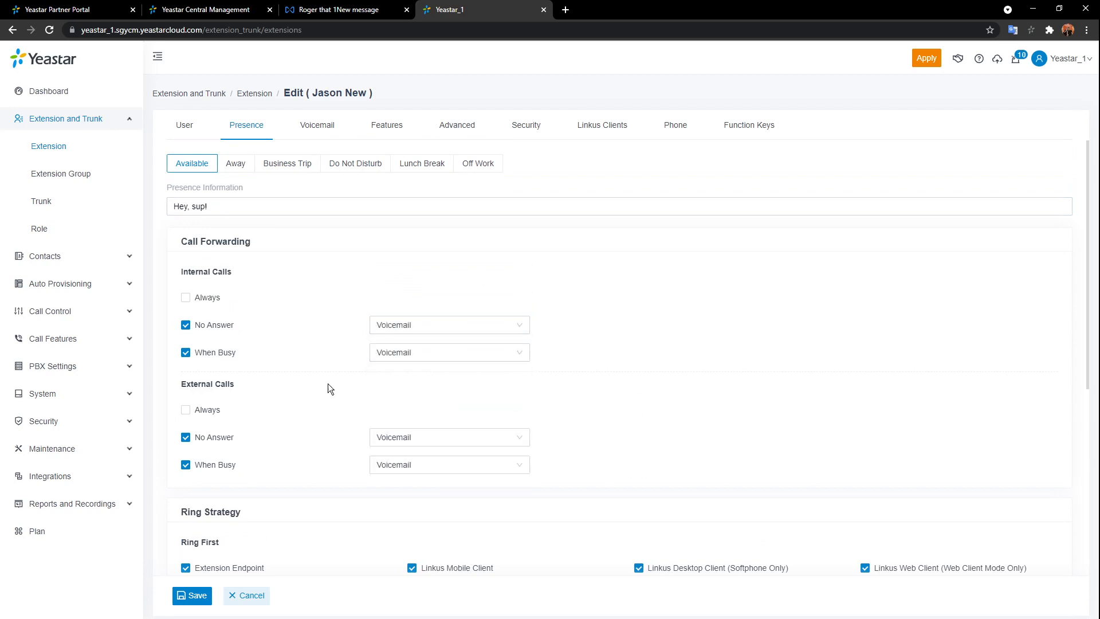
scroll(342, 360, down, 4)
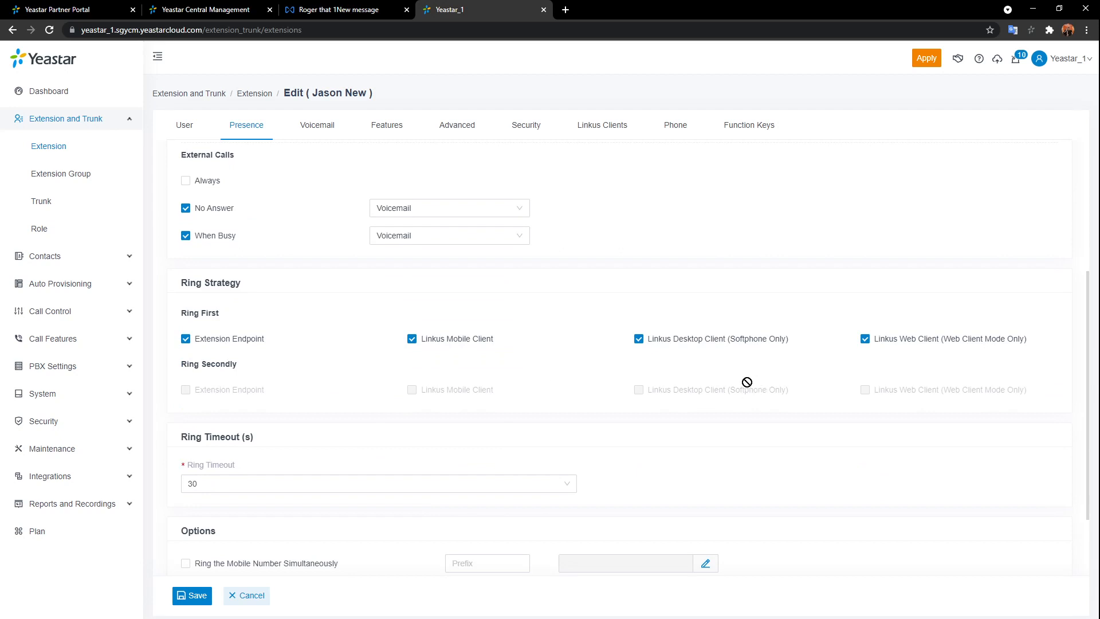
scroll(709, 373, down, 2)
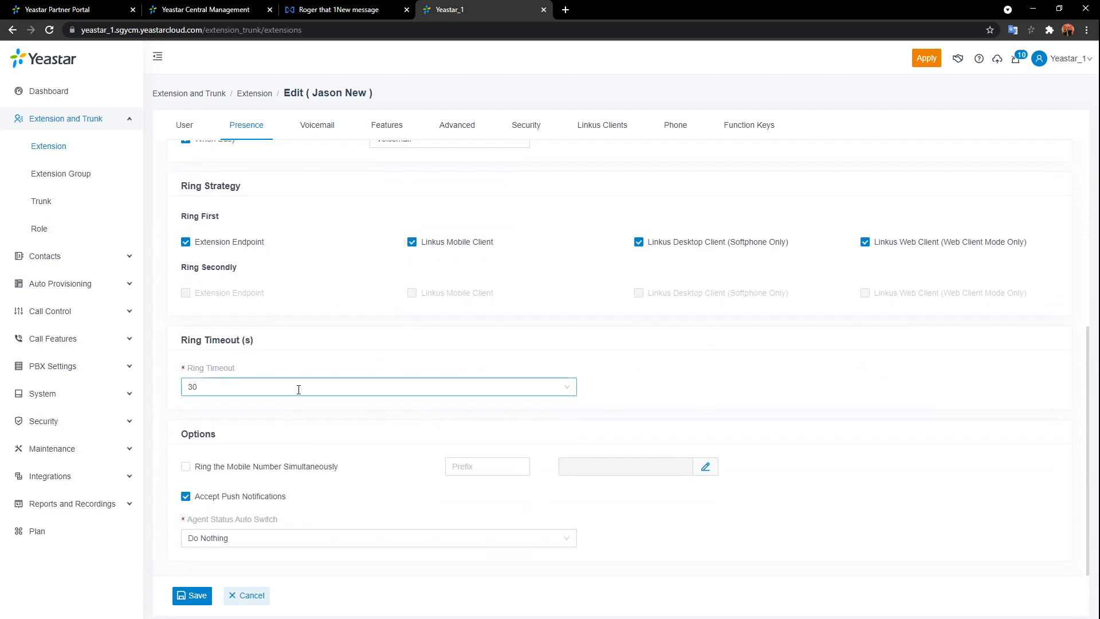
click(307, 387)
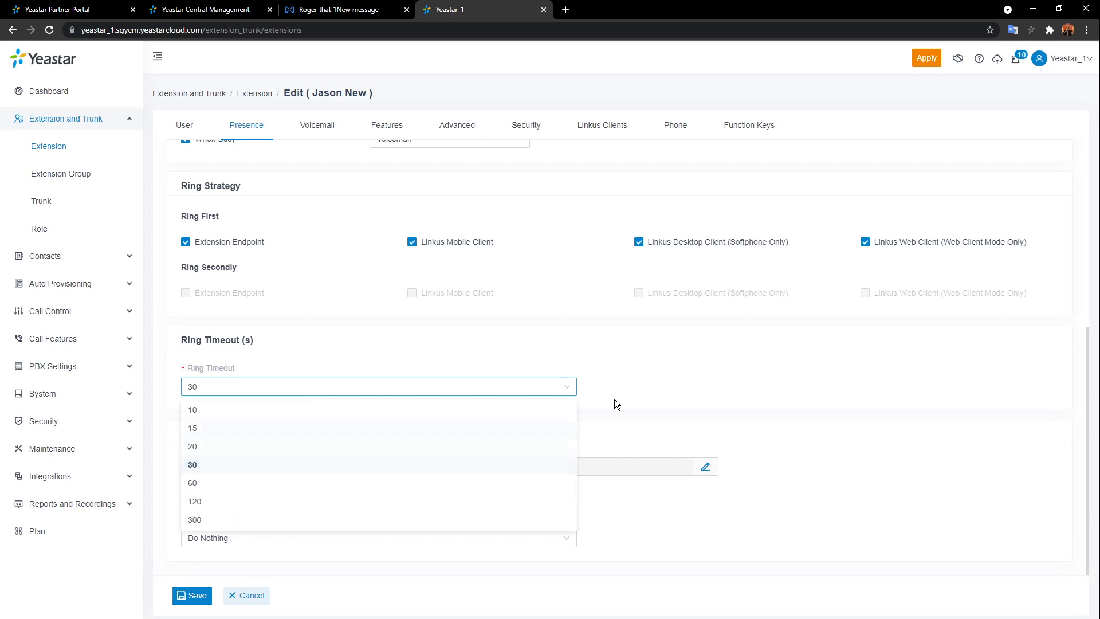
click(625, 390)
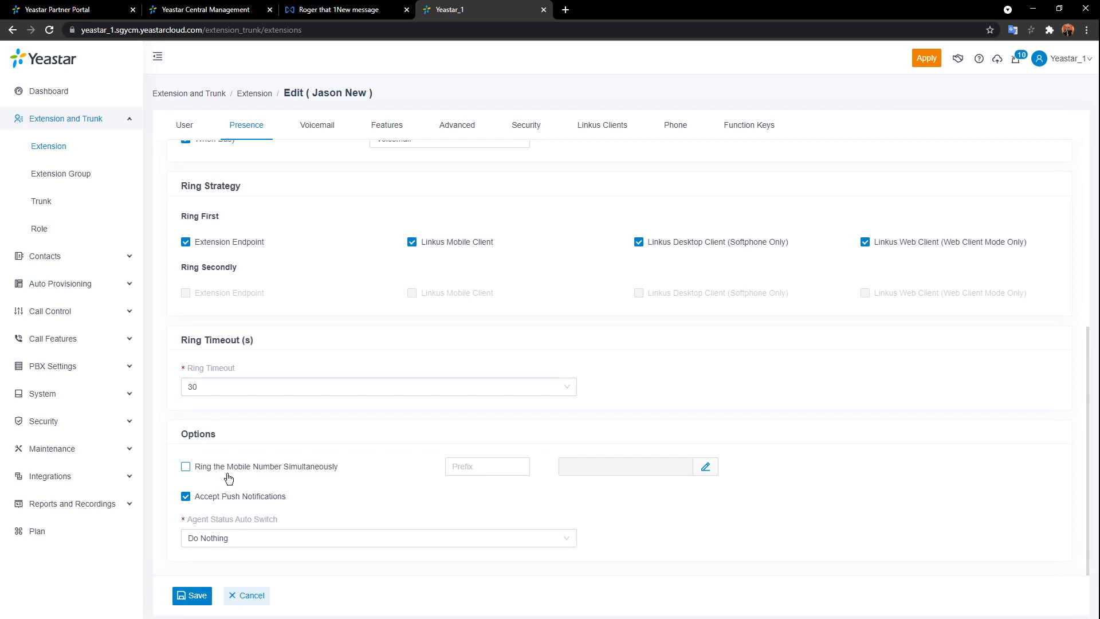
click(185, 467)
scroll(640, 410, up, 5)
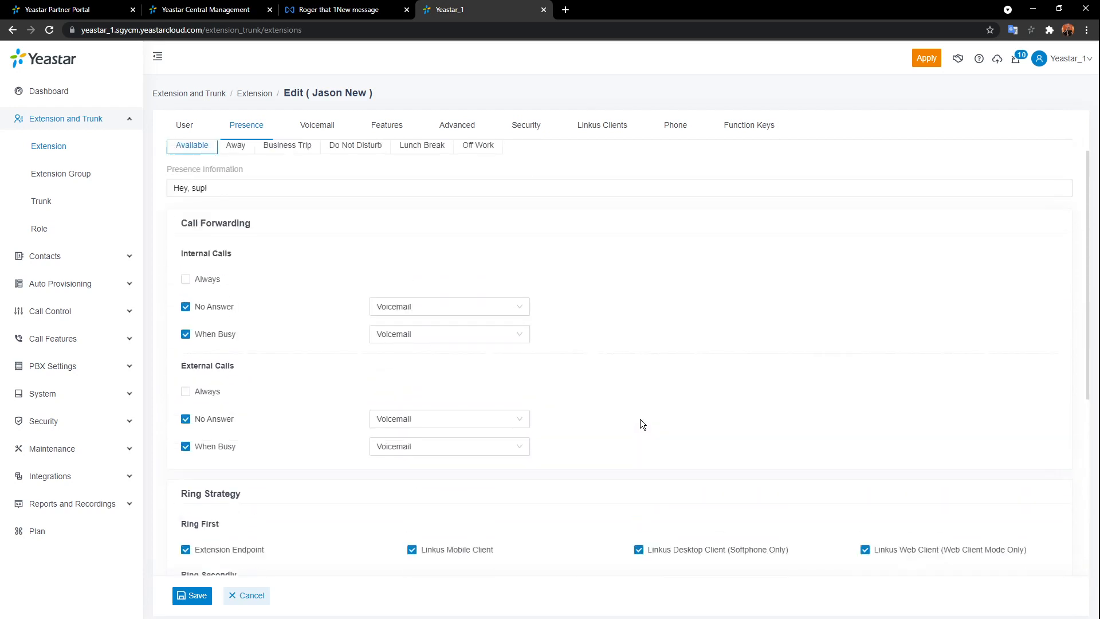
scroll(640, 418, up, 1)
click(277, 207)
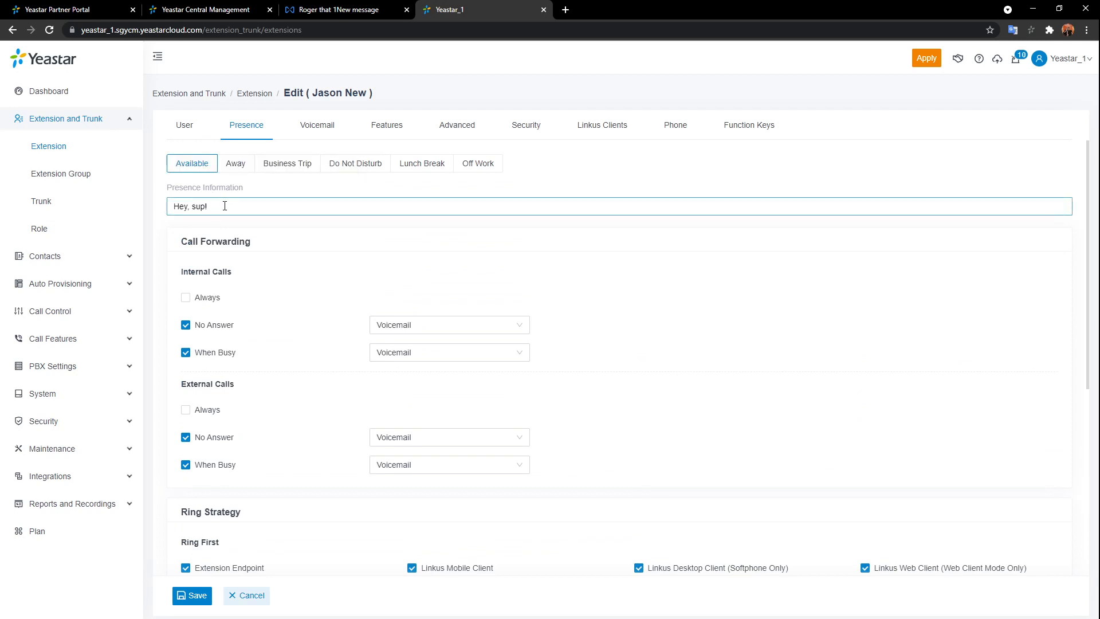
scroll(297, 221, down, 4)
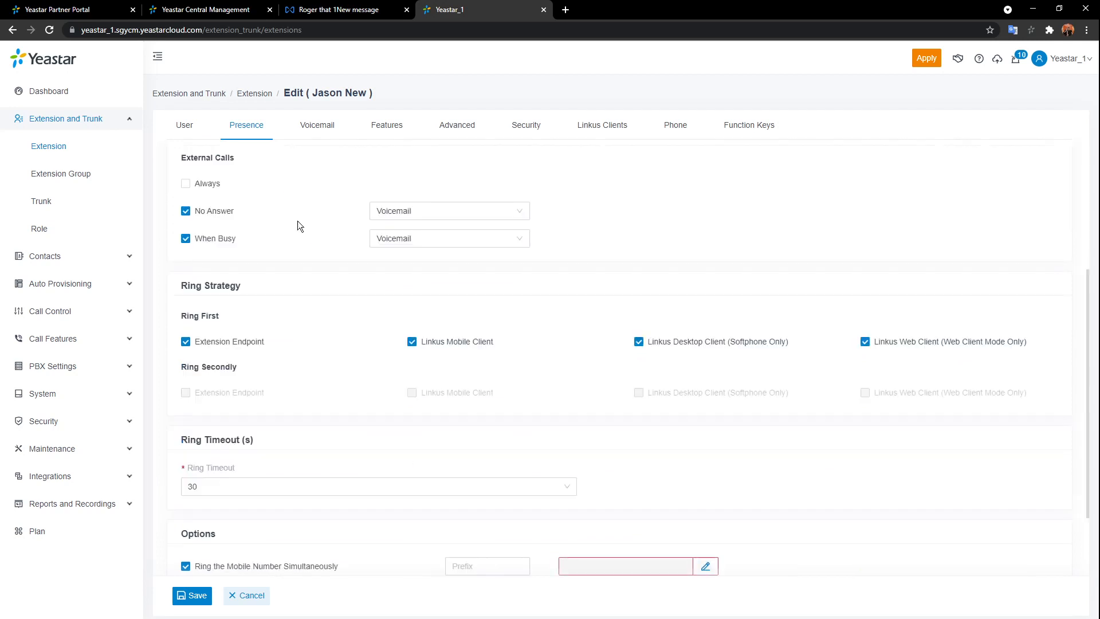
scroll(316, 247, up, 4)
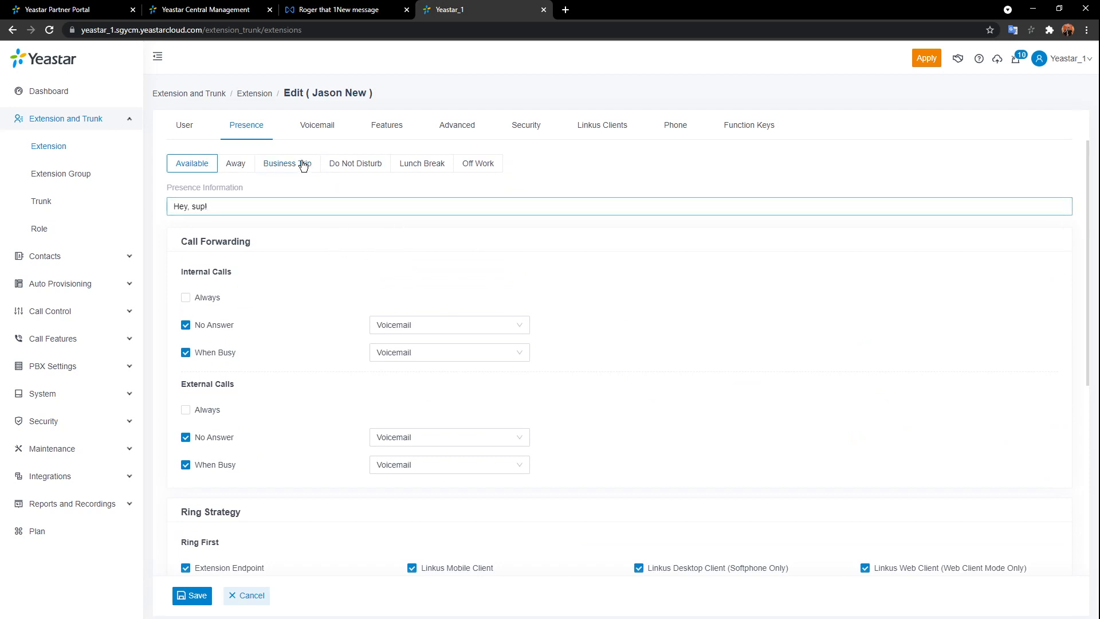
scroll(358, 267, down, 4)
scroll(358, 267, down, 1)
click(185, 509)
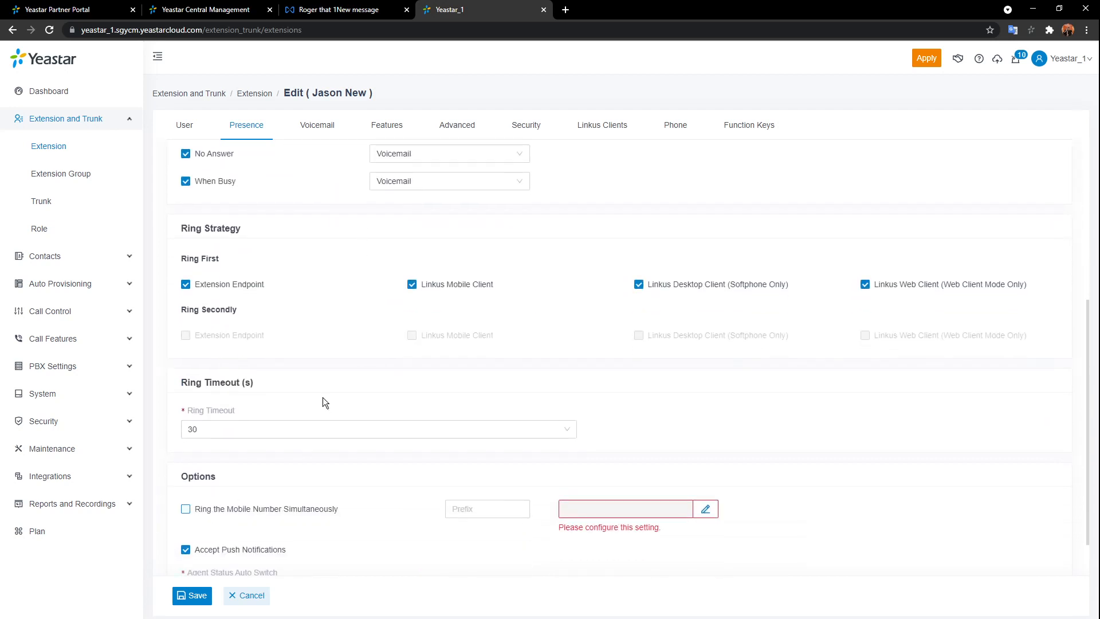
scroll(318, 396, up, 5)
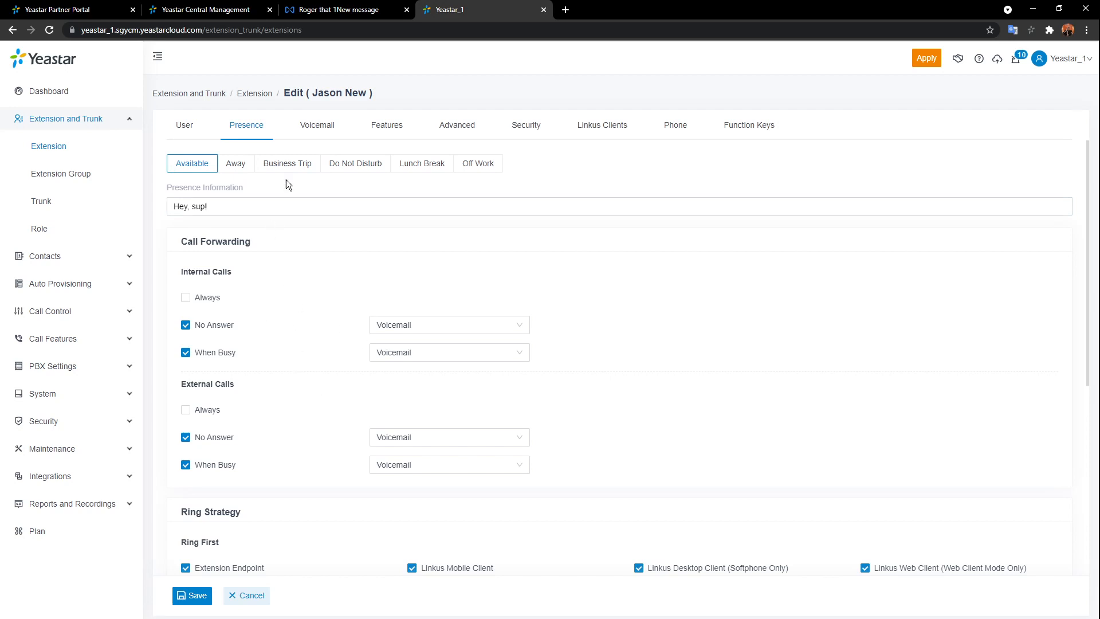
- For Business Trip, untick internal calls No Answer and When Busy forwarding to voicemail
click(287, 164)
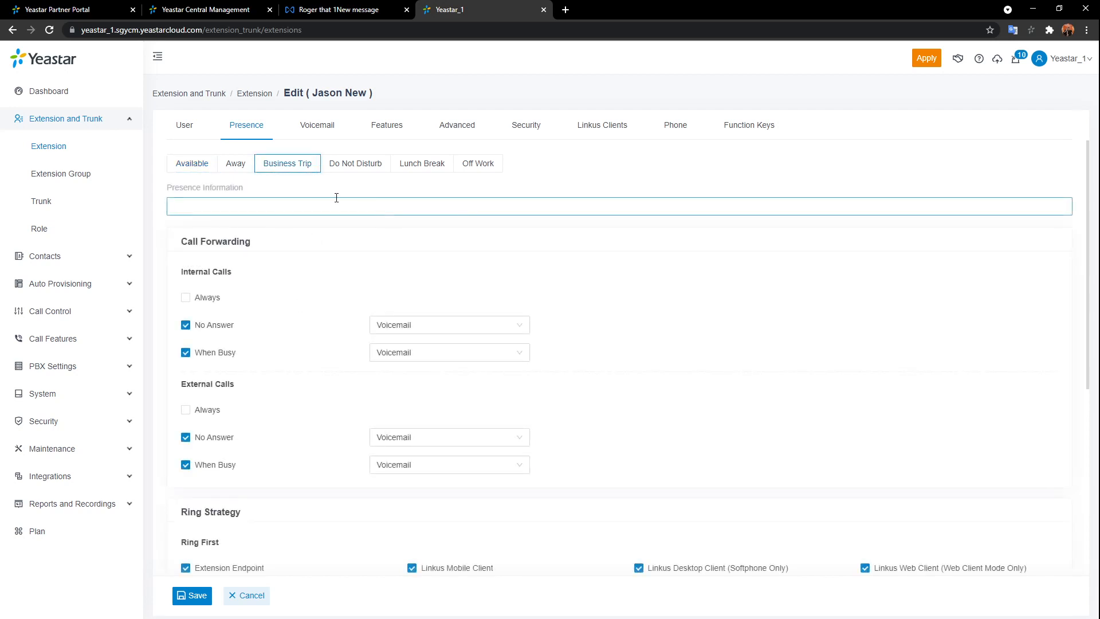
click(186, 327)
click(197, 358)
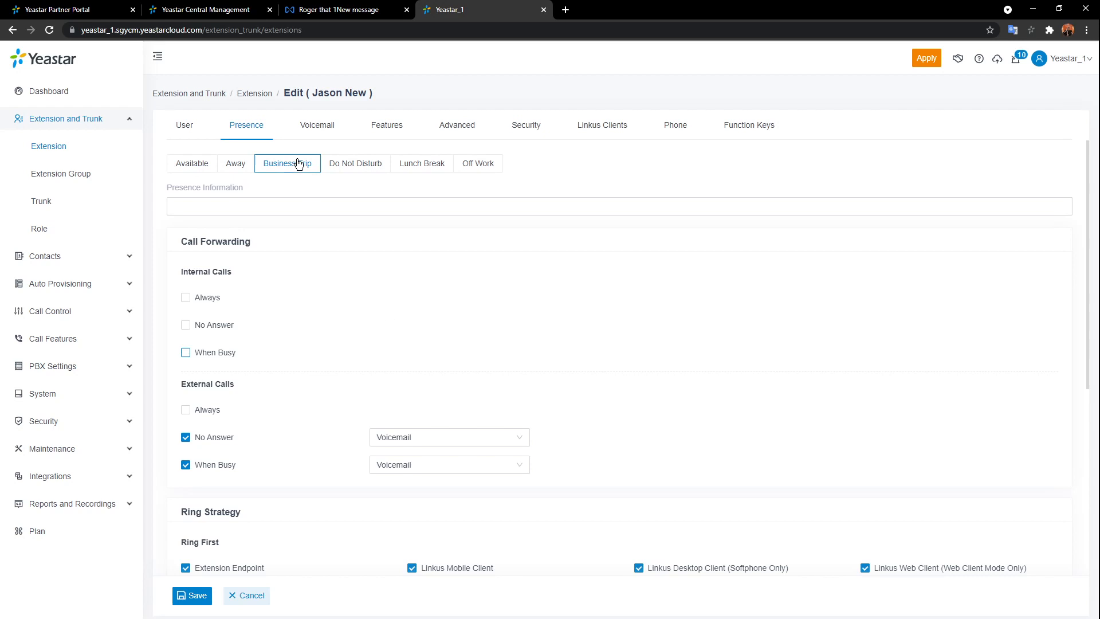
click(310, 132)
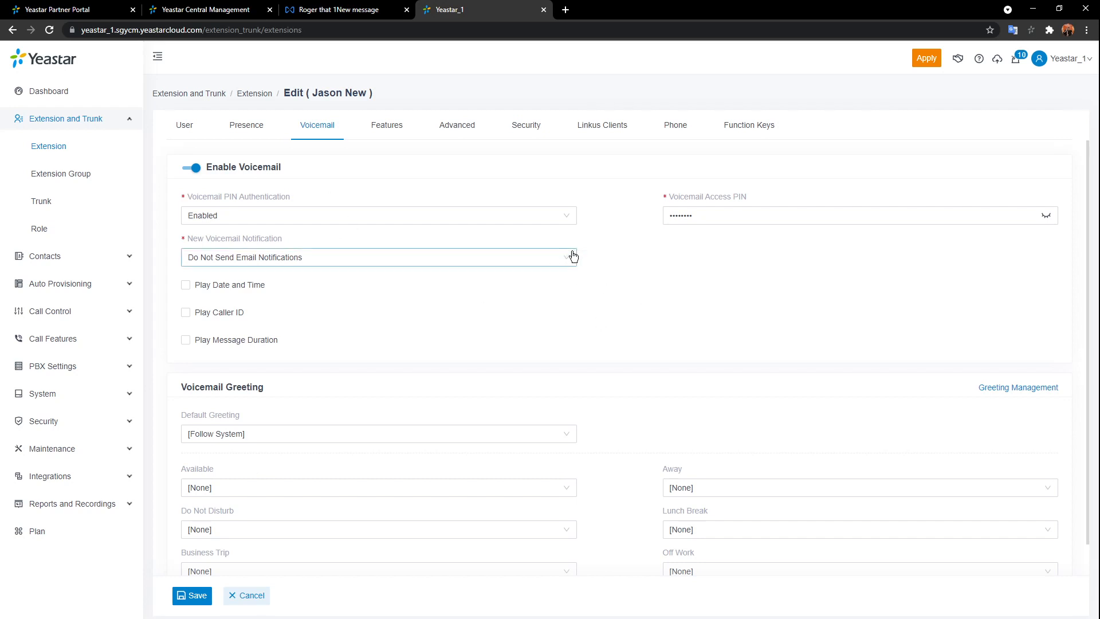
- Reveal the Voicemail Access PIN and check New Voicemail Notification options without changing them
click(1046, 216)
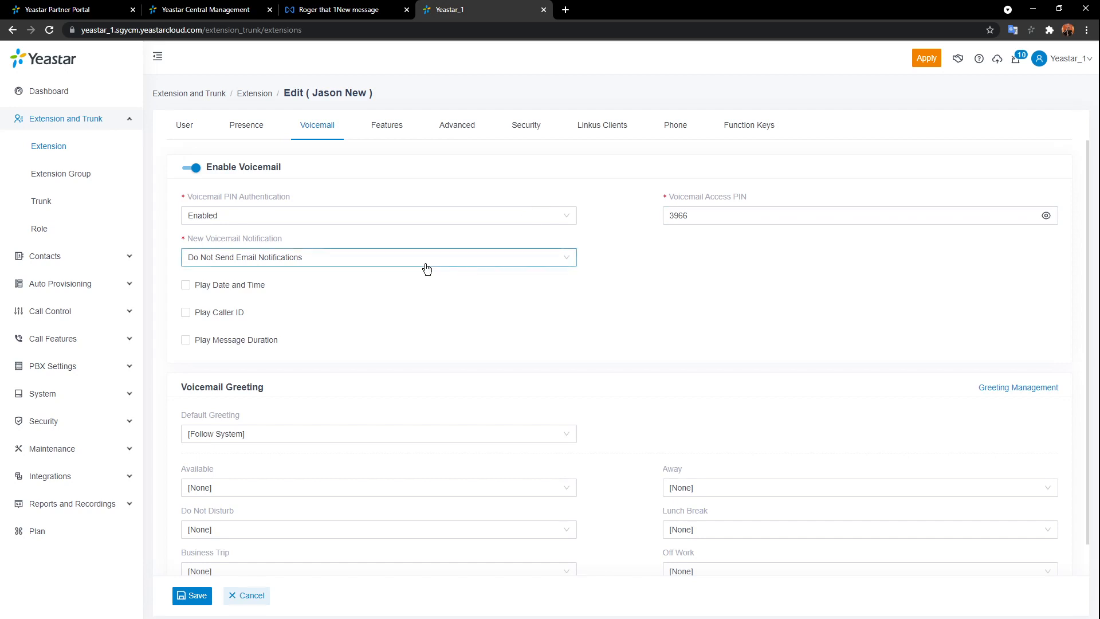
click(555, 263)
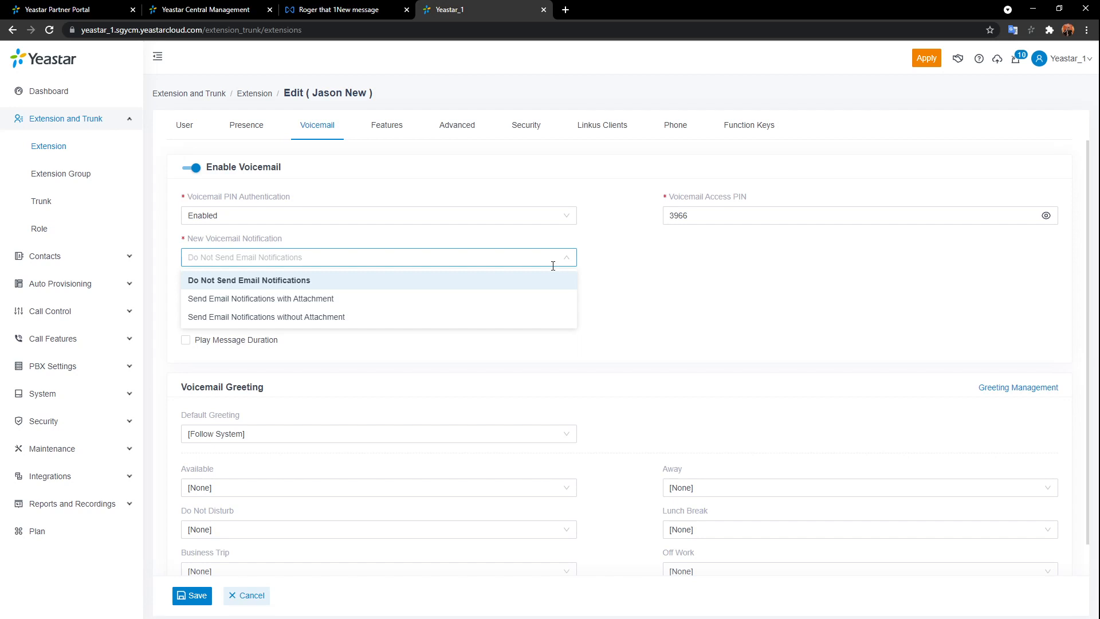
click(594, 288)
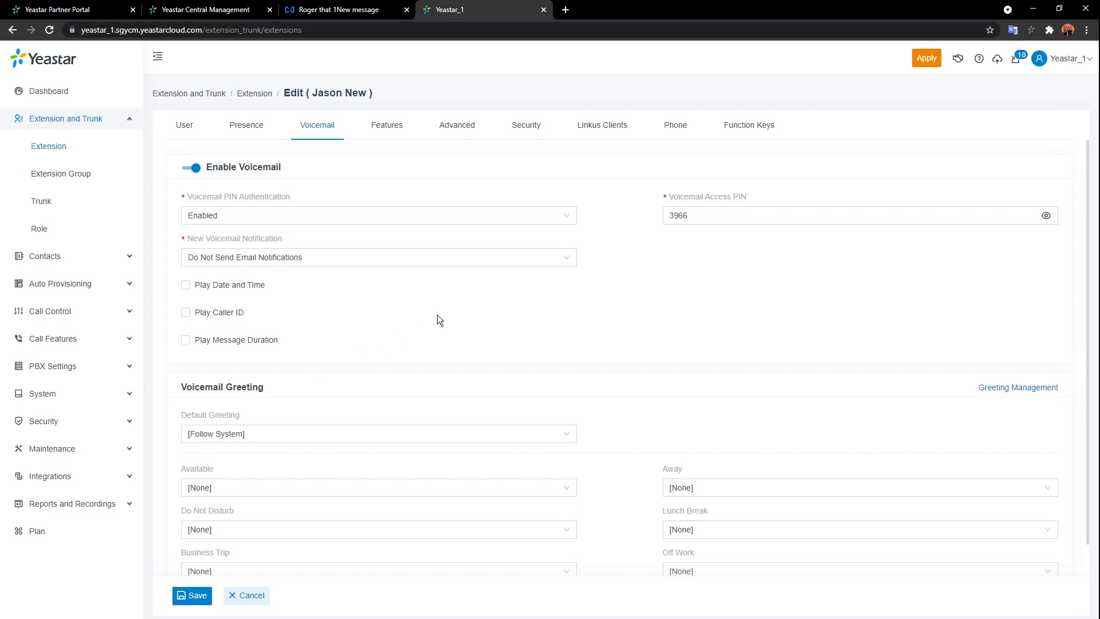
scroll(440, 319, down, 1)
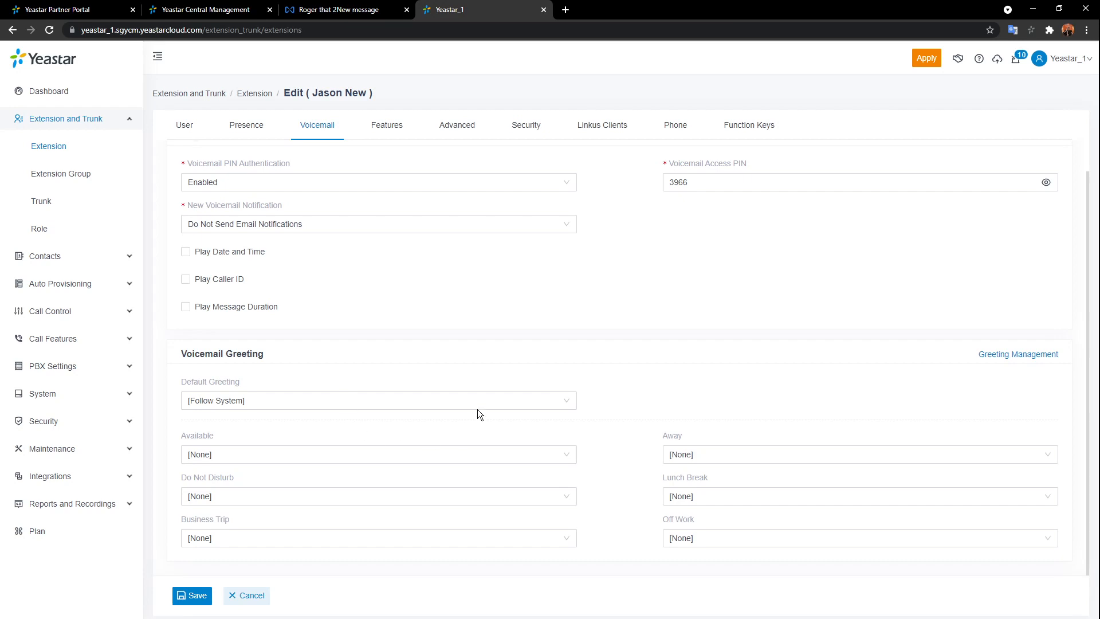
click(502, 403)
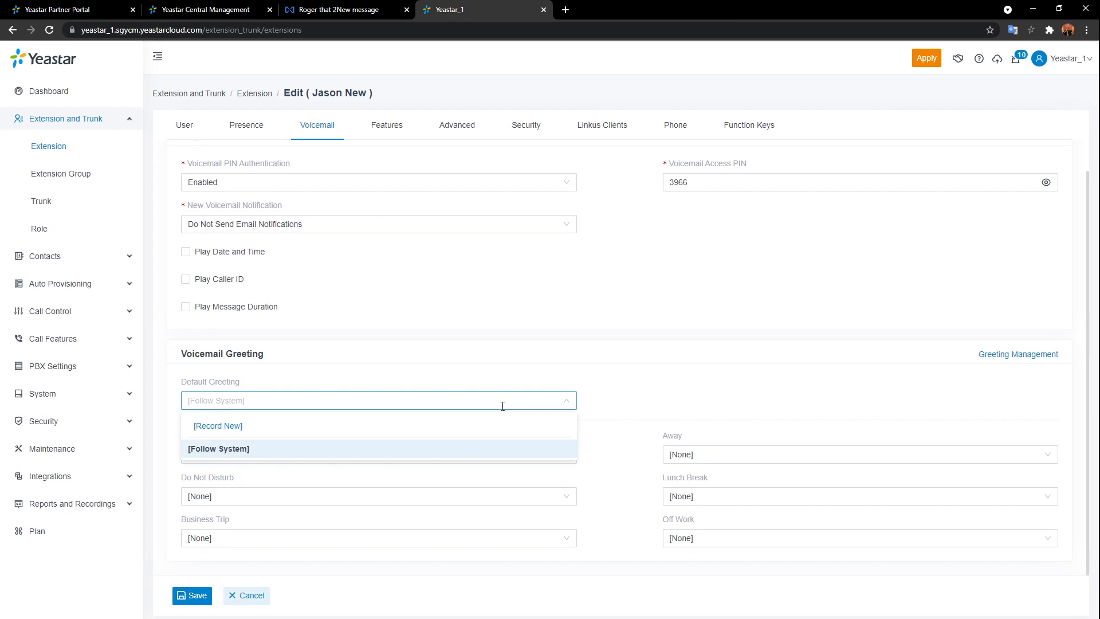
click(216, 425)
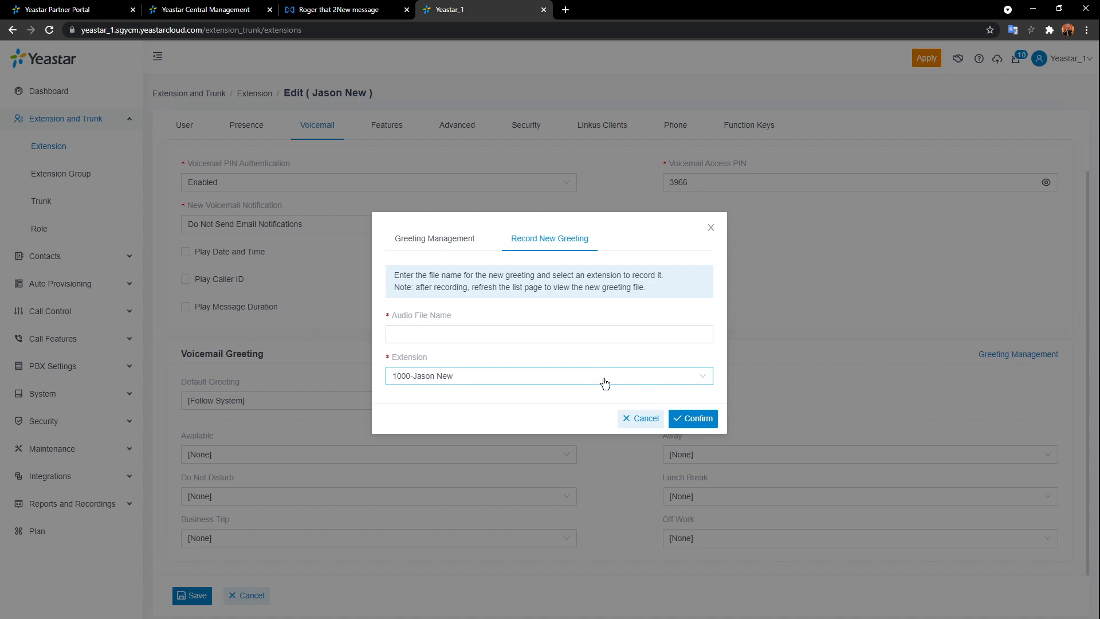
click(431, 239)
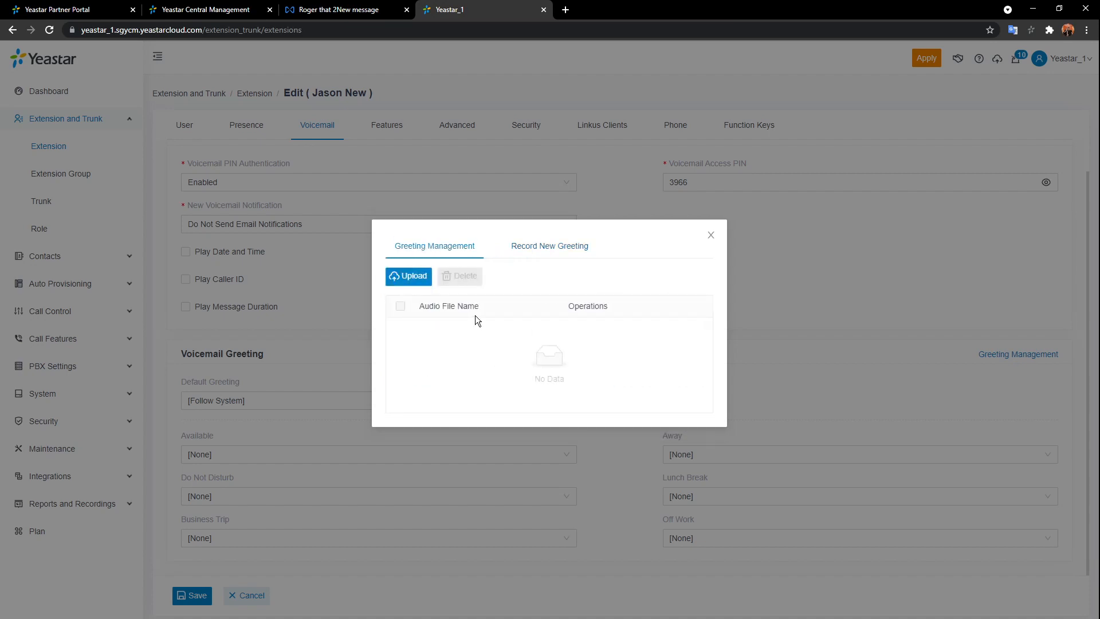
click(408, 276)
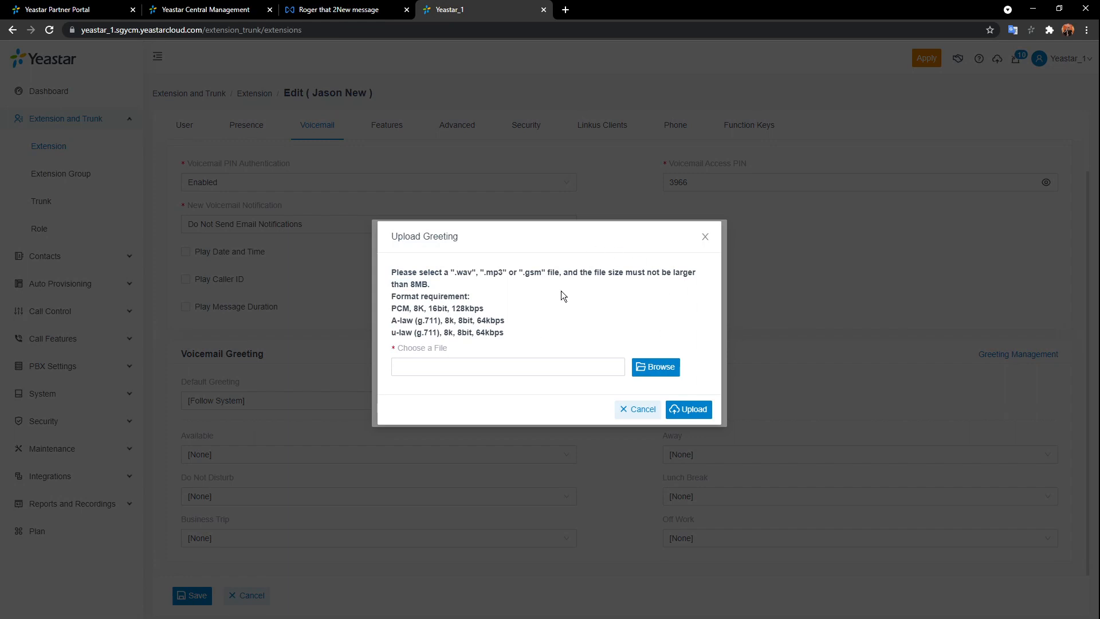
click(704, 238)
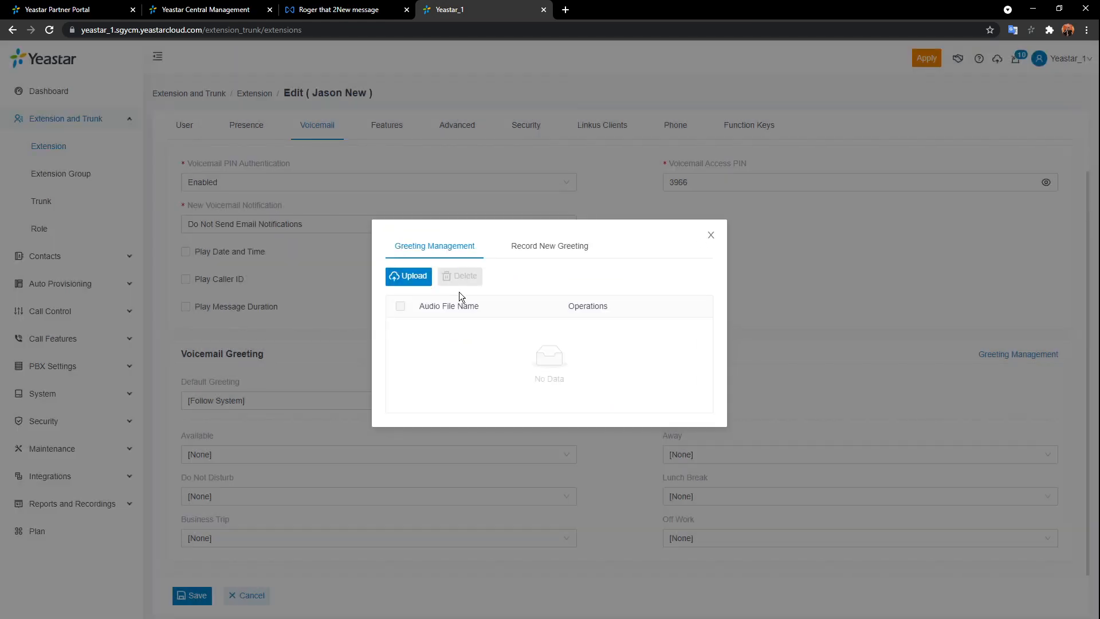
click(553, 252)
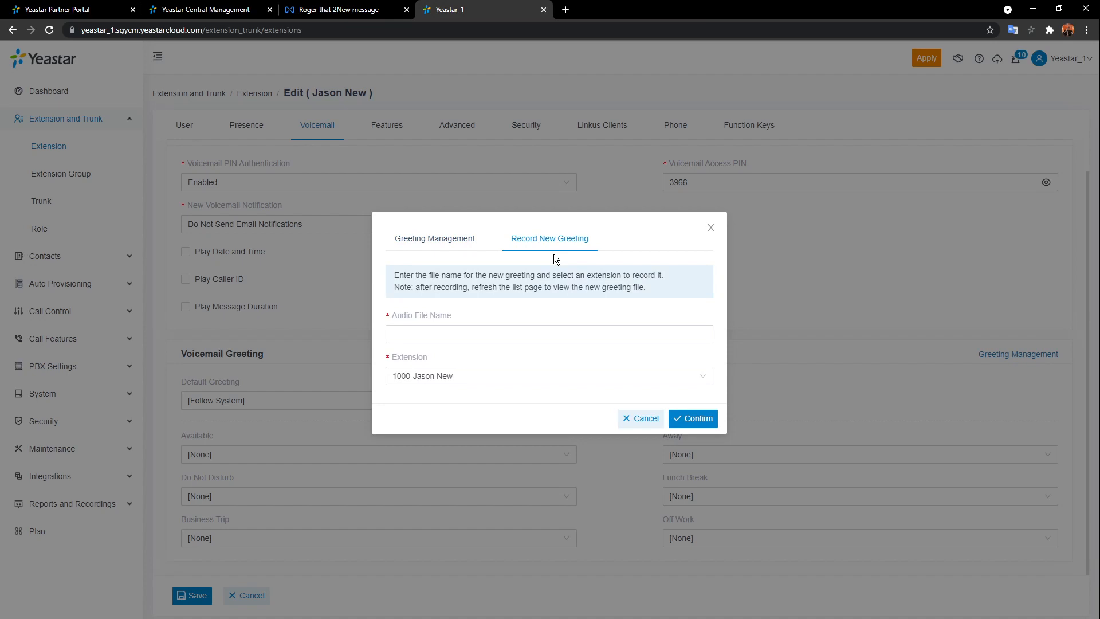
click(544, 373)
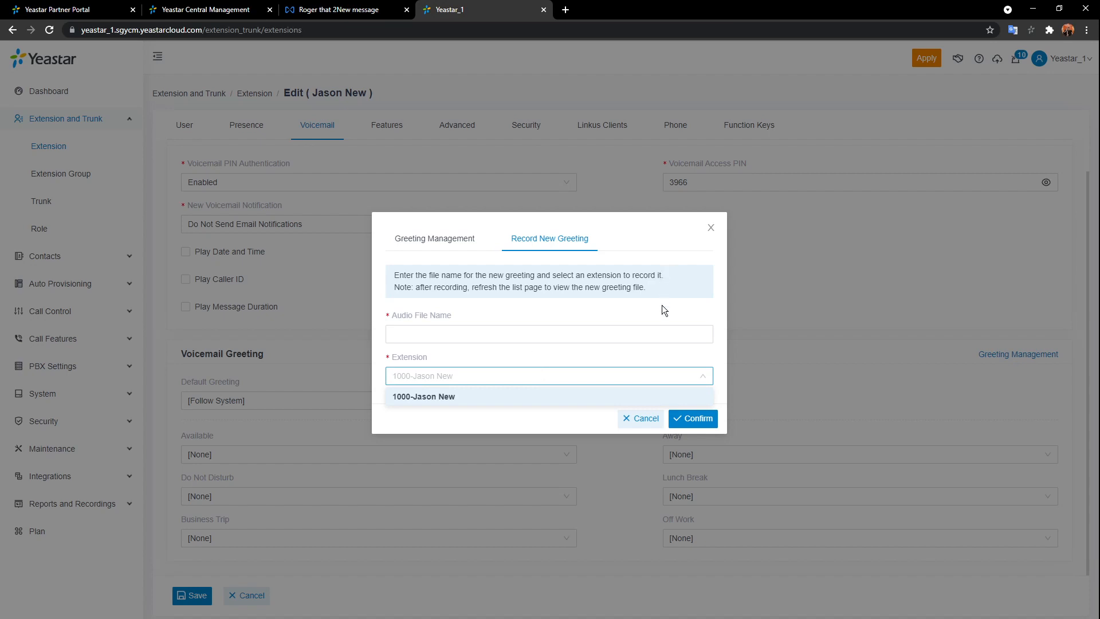
click(682, 352)
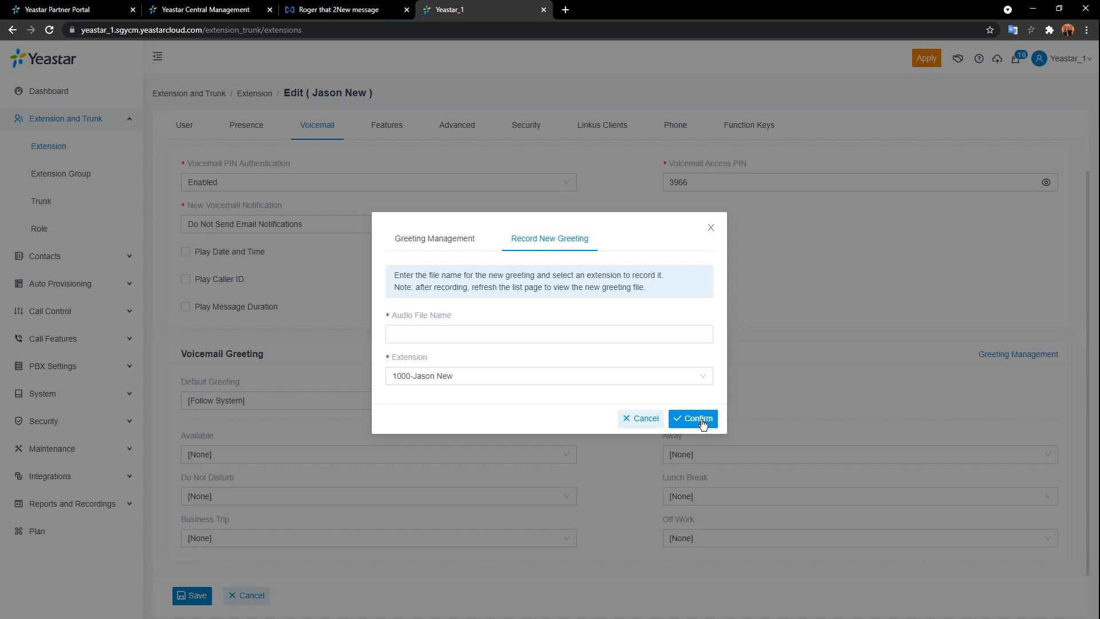
click(710, 228)
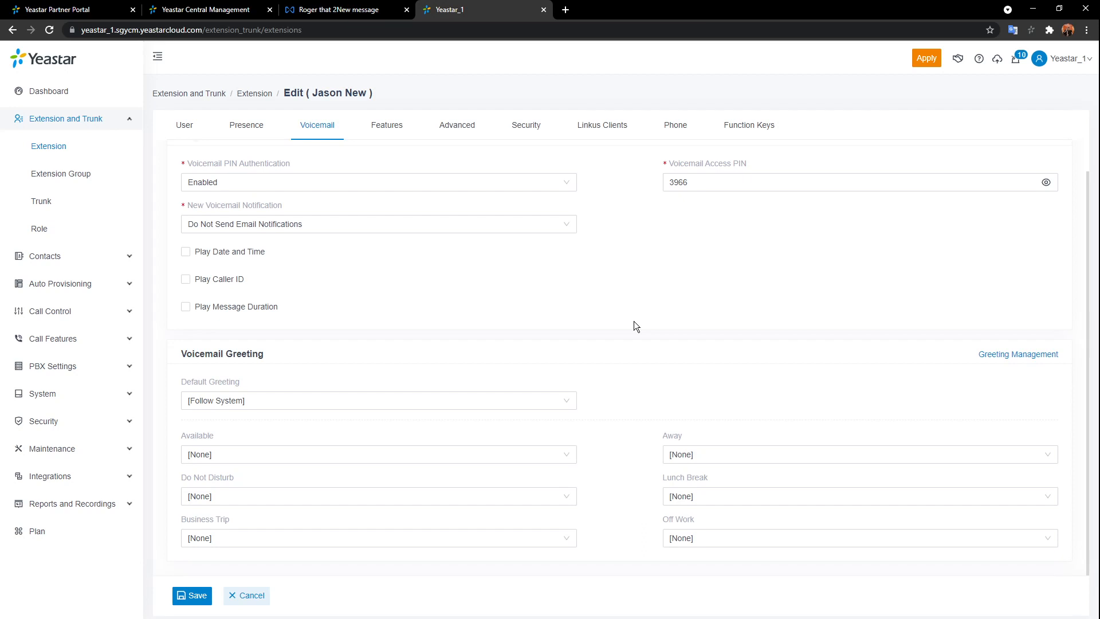
- Review extension 1000's Features settings: recording viewing allowed, presence auto-switch disabled
click(381, 127)
scroll(549, 250, up, 1)
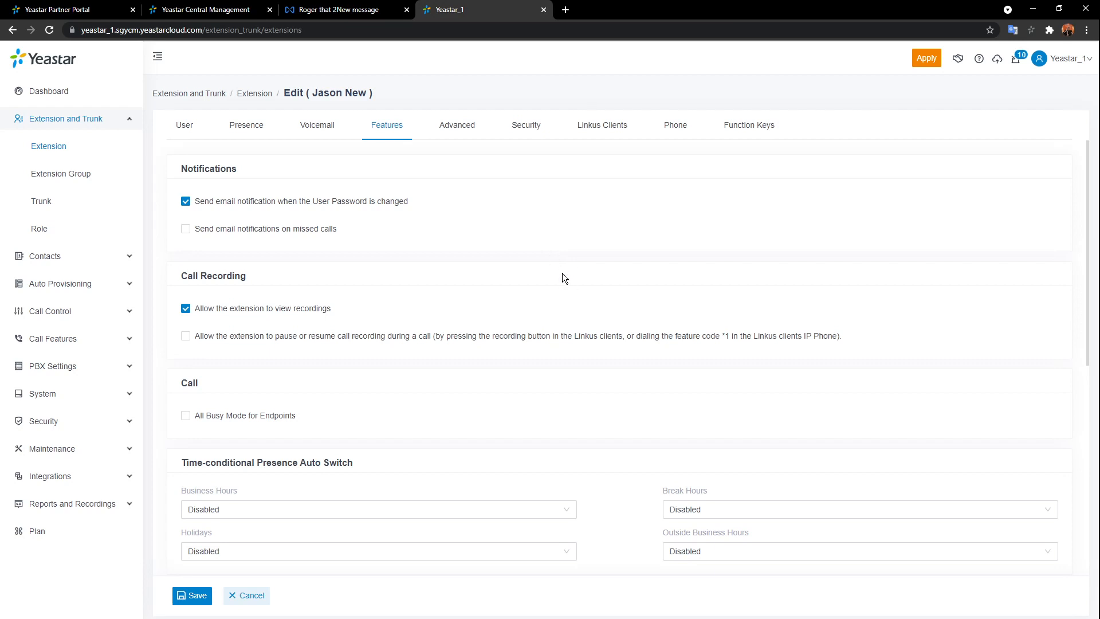
scroll(563, 277, down, 2)
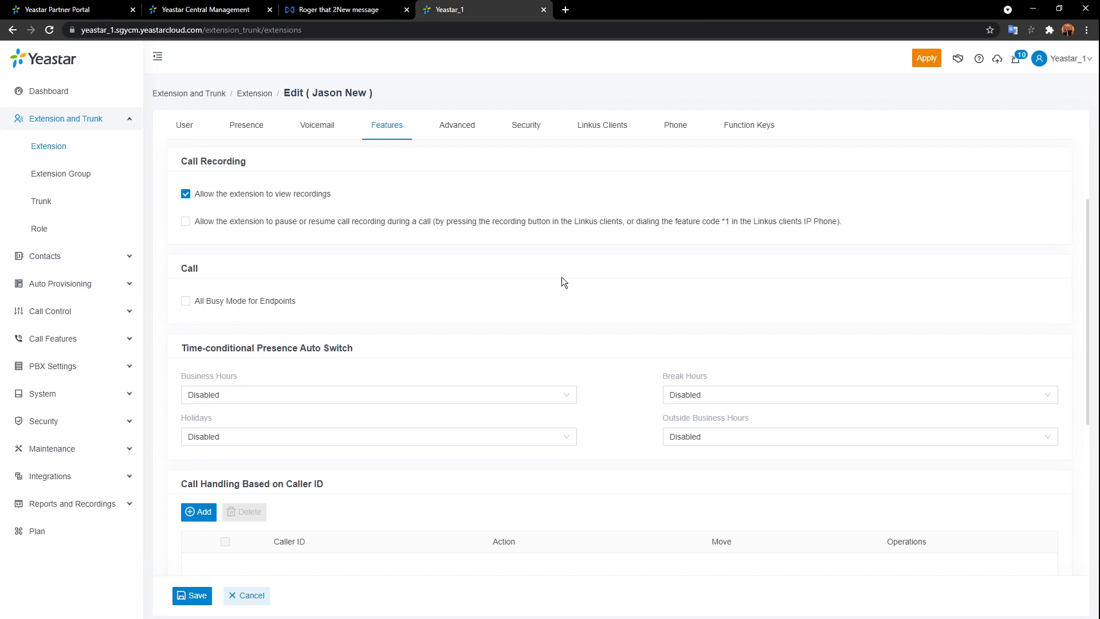
- Let extension 1000 pause or resume call recording and enable All Busy Mode for Endpoints
click(186, 223)
scroll(311, 233, down, 2)
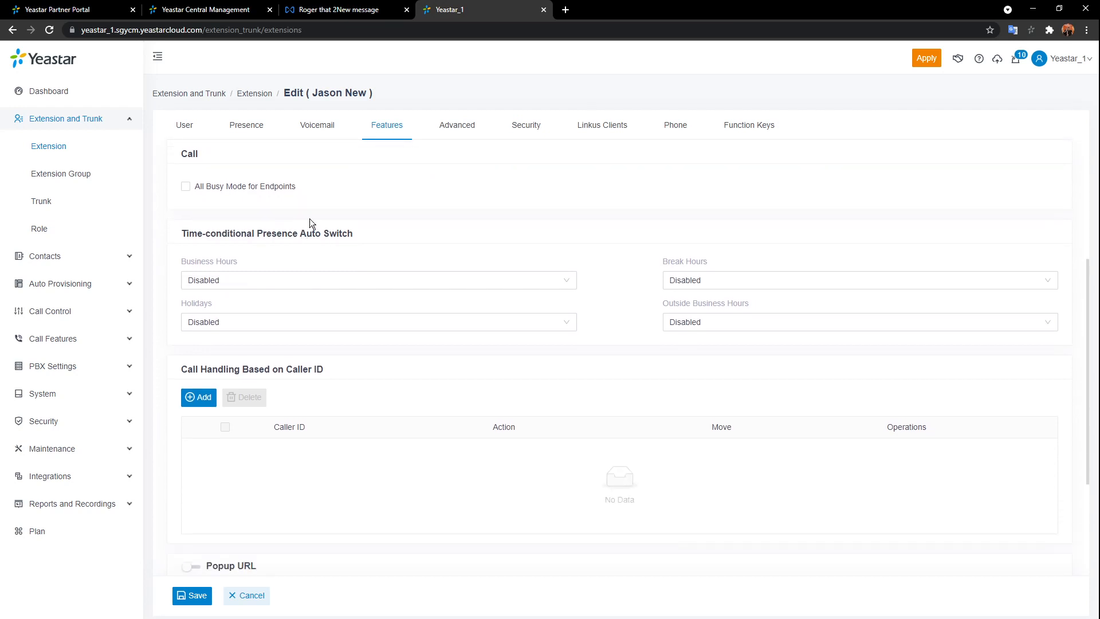
click(187, 191)
scroll(465, 255, down, 1)
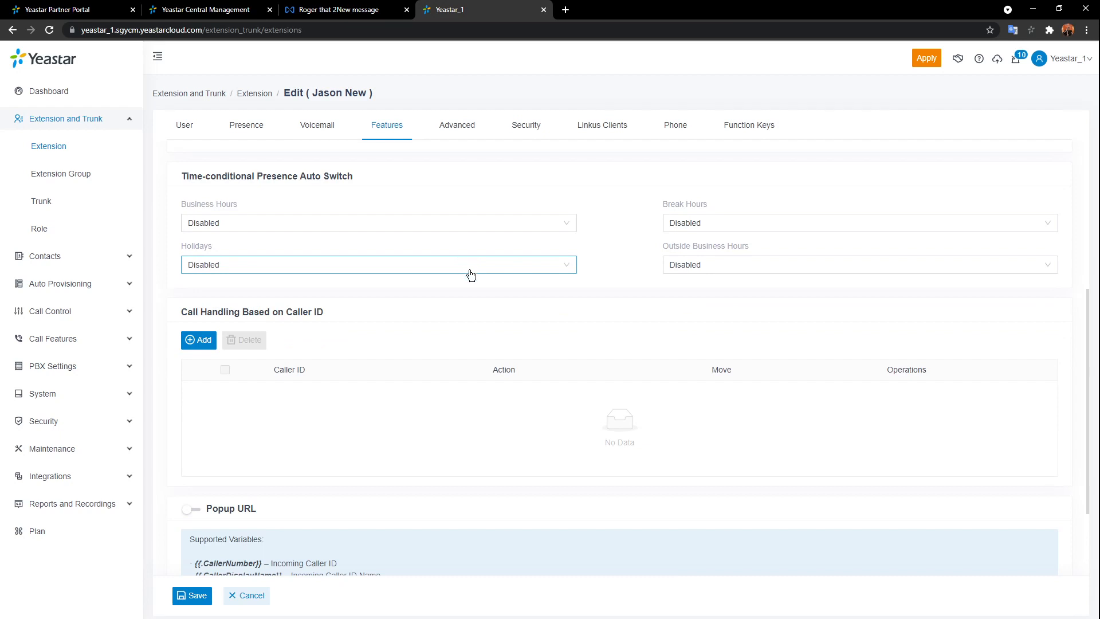
scroll(469, 273, up, 1)
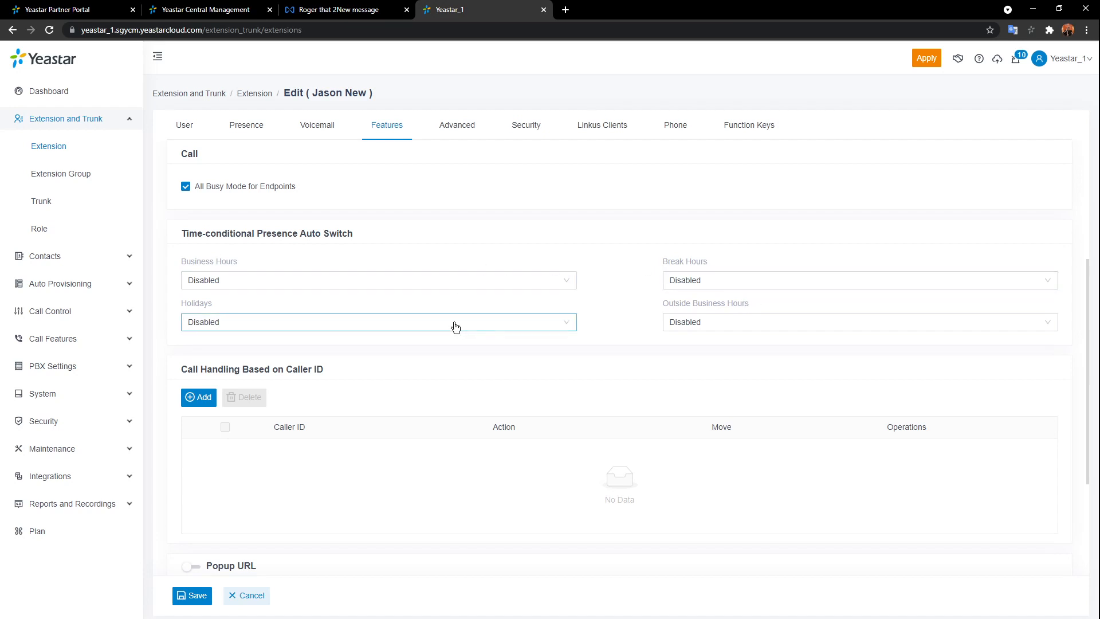
scroll(788, 398, up, 1)
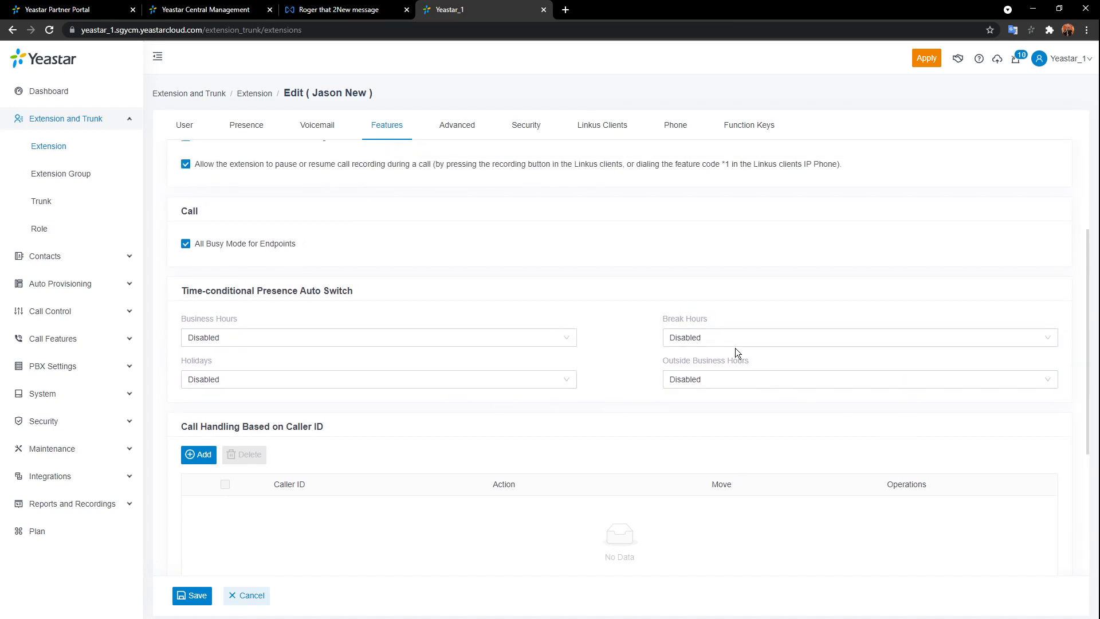
- Set presence to Available in business hours and Off Work outside them, then add a caller-ID rule
click(569, 343)
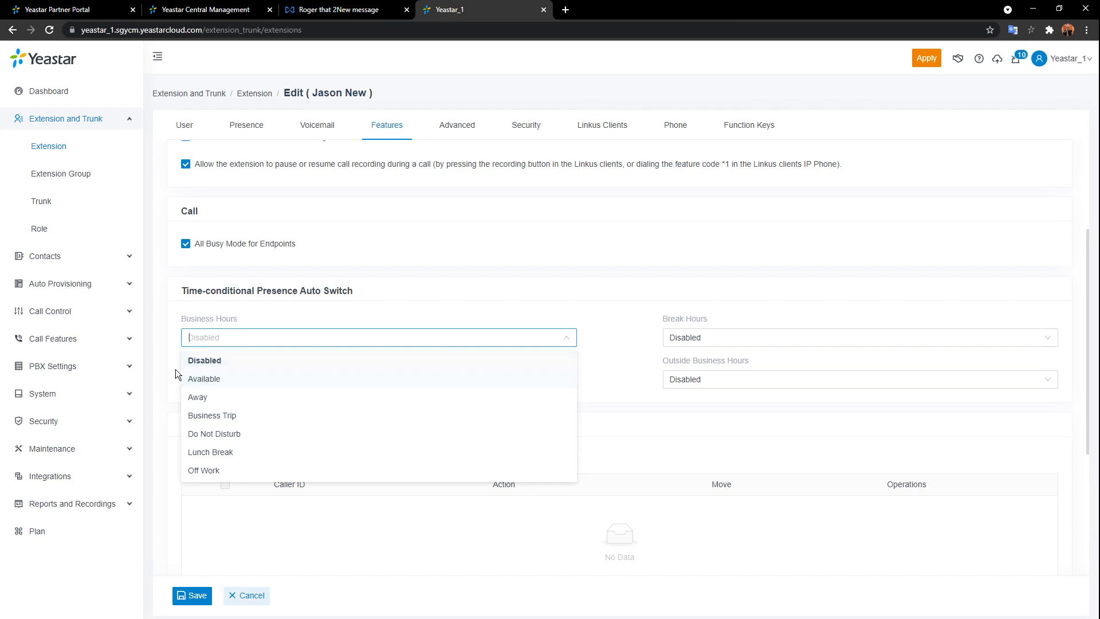
click(189, 379)
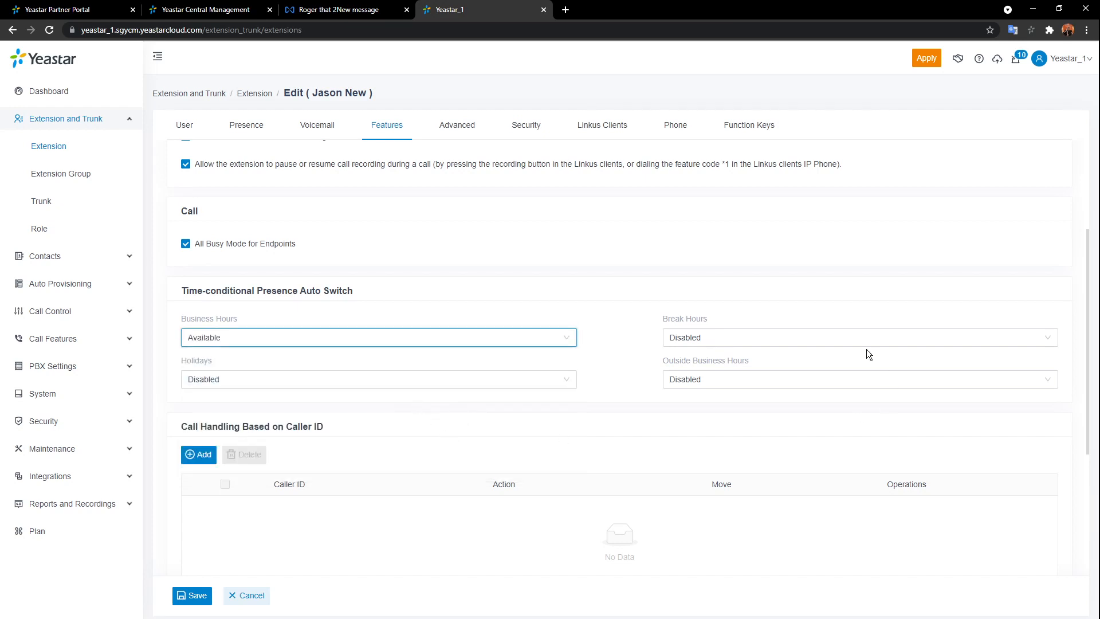
click(835, 379)
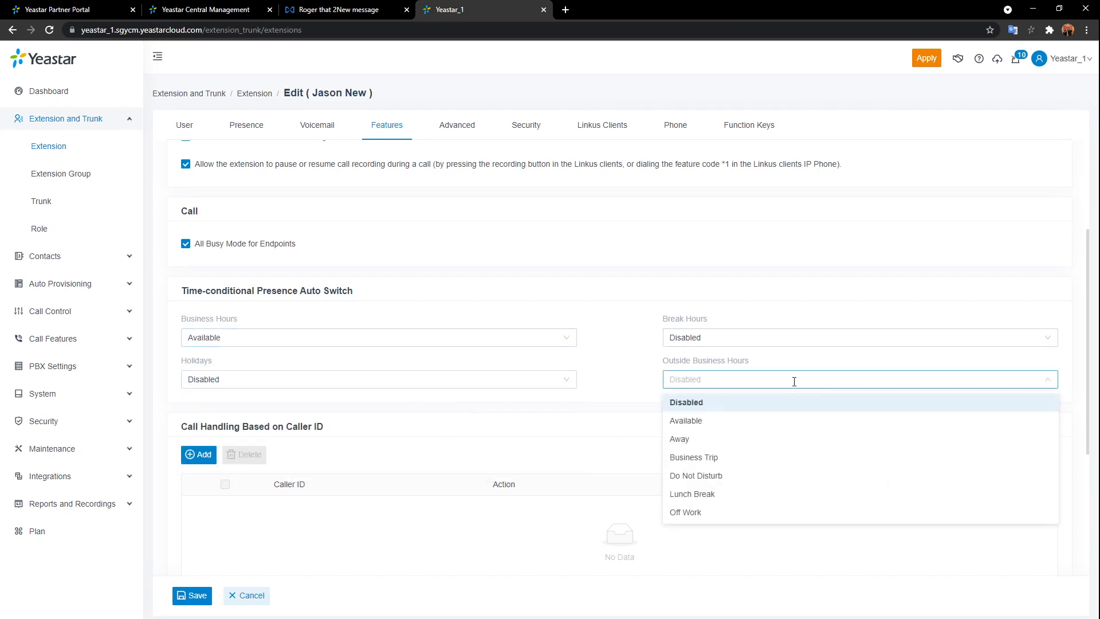
click(718, 512)
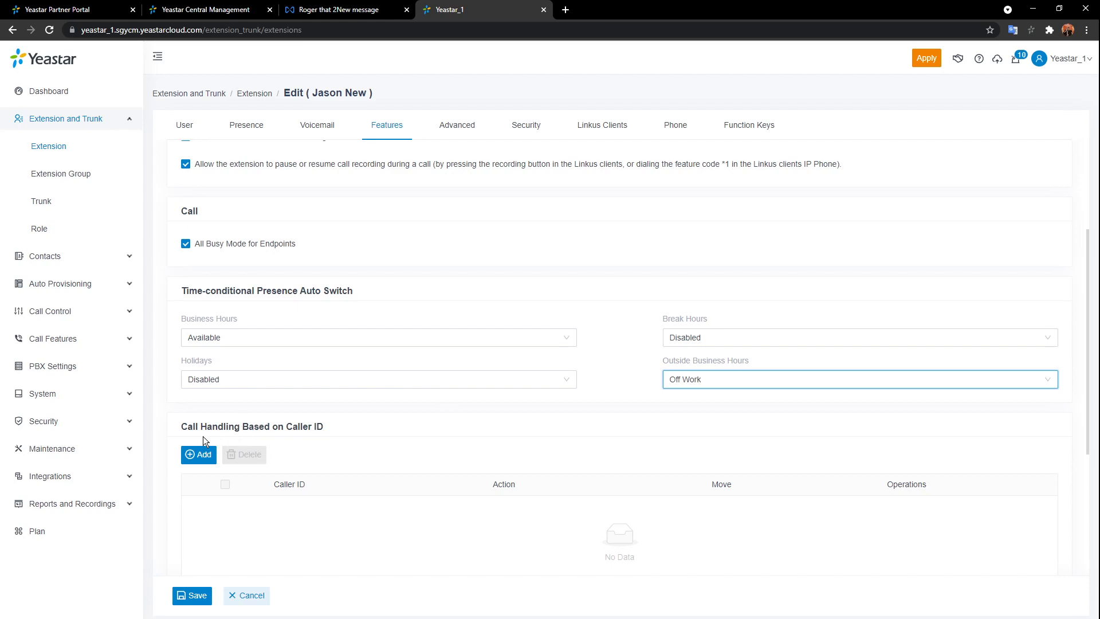
click(199, 456)
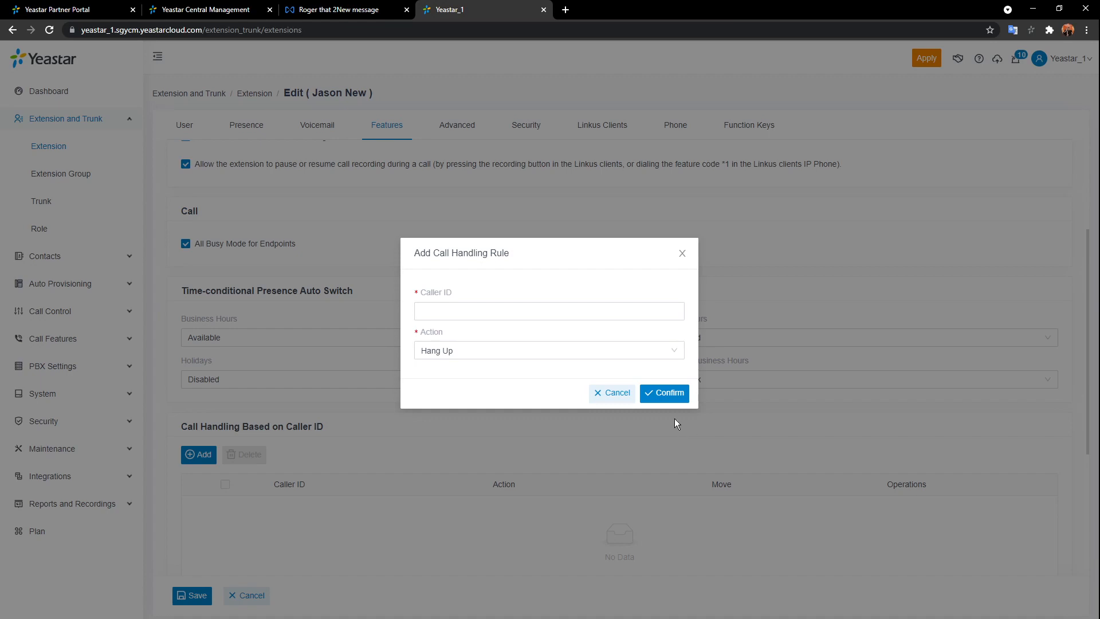
- Try the Caller ID field and Hang Up action in the new rule, then cancel it
click(651, 319)
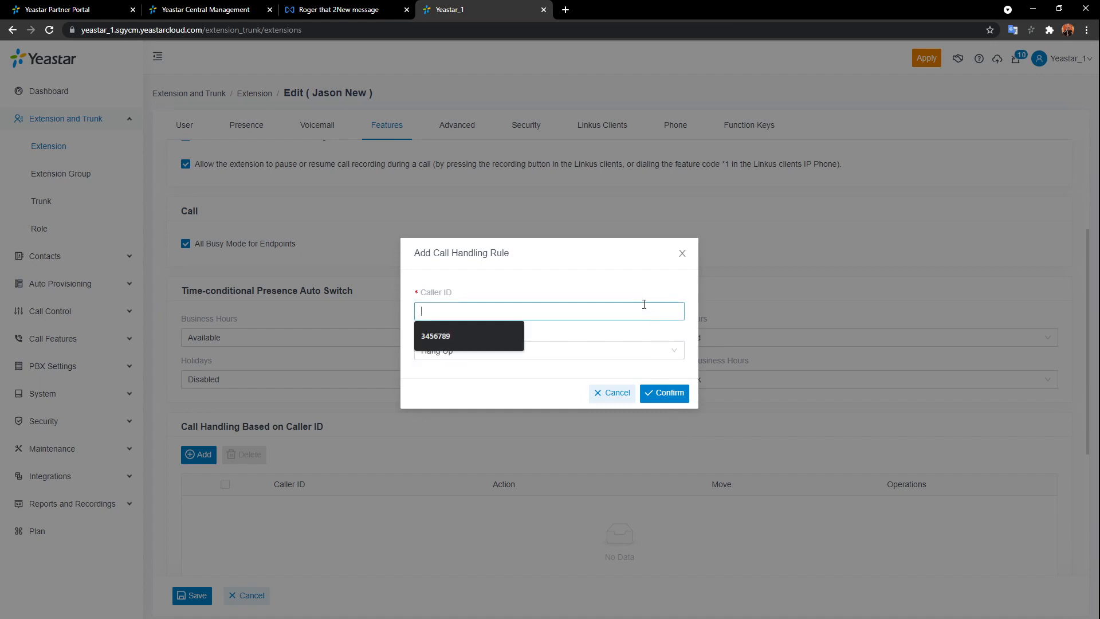
click(586, 352)
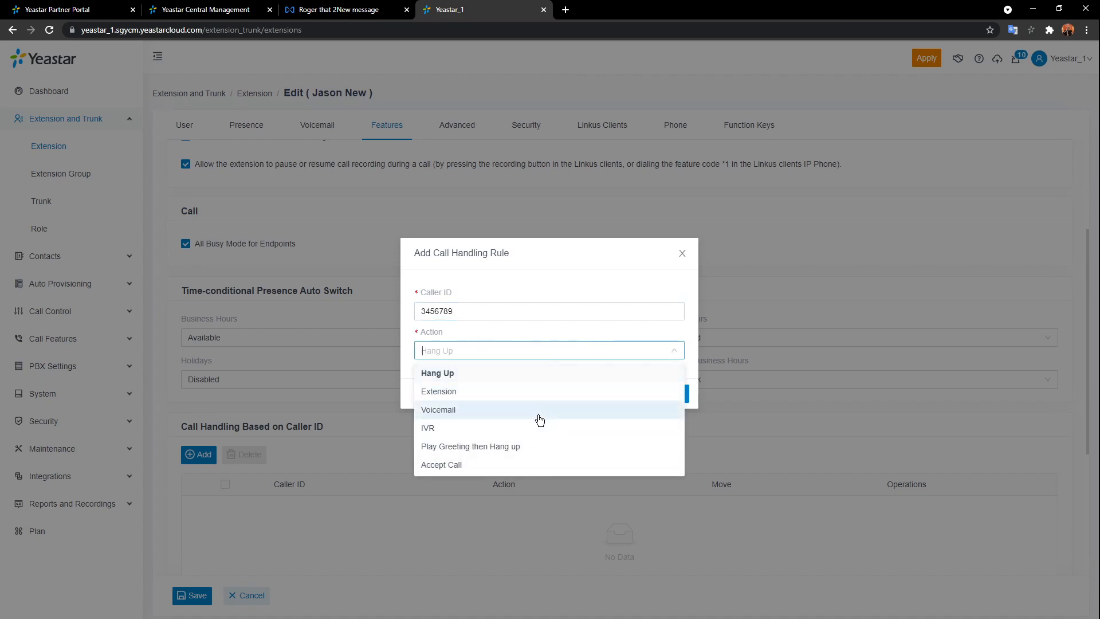
click(688, 356)
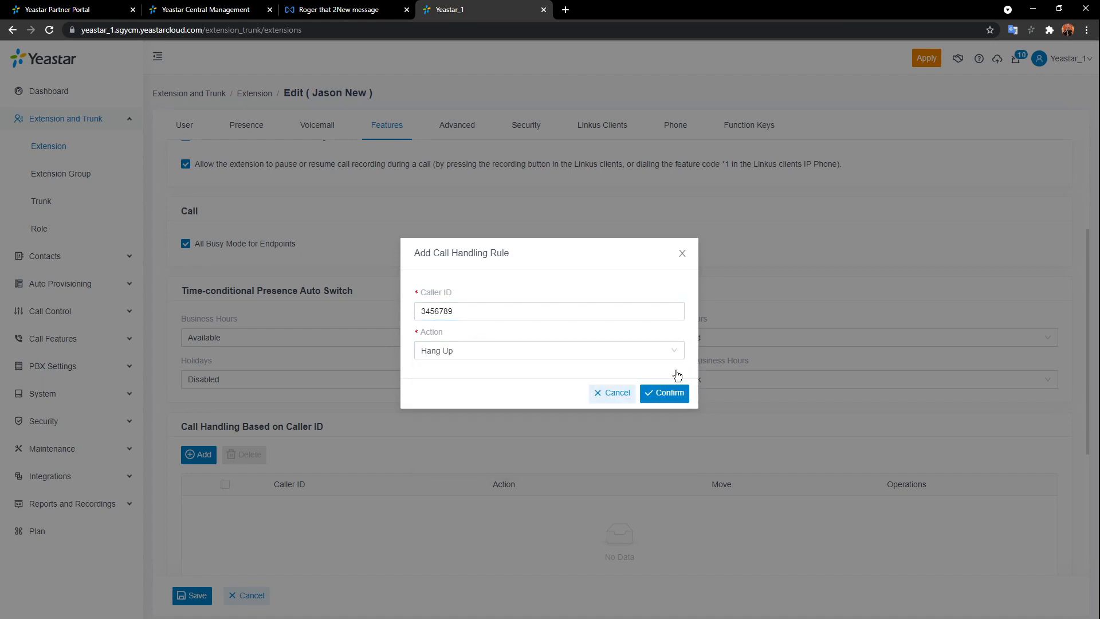
click(614, 392)
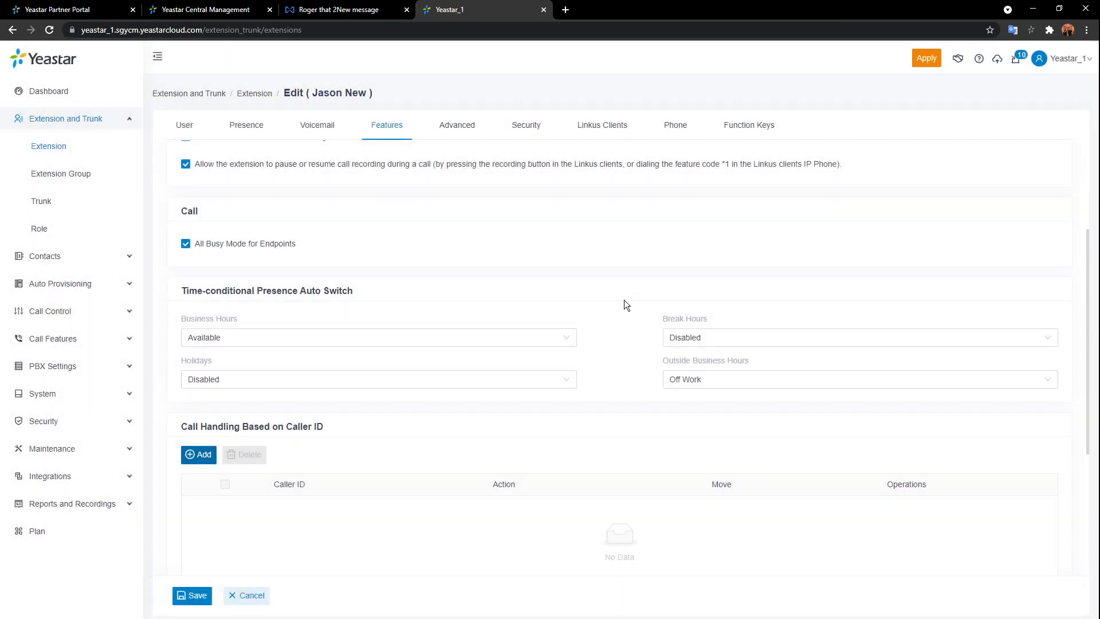
scroll(624, 300, down, 1)
- Save extension 1000's feature settings and apply the pending configuration to the PBX
click(193, 595)
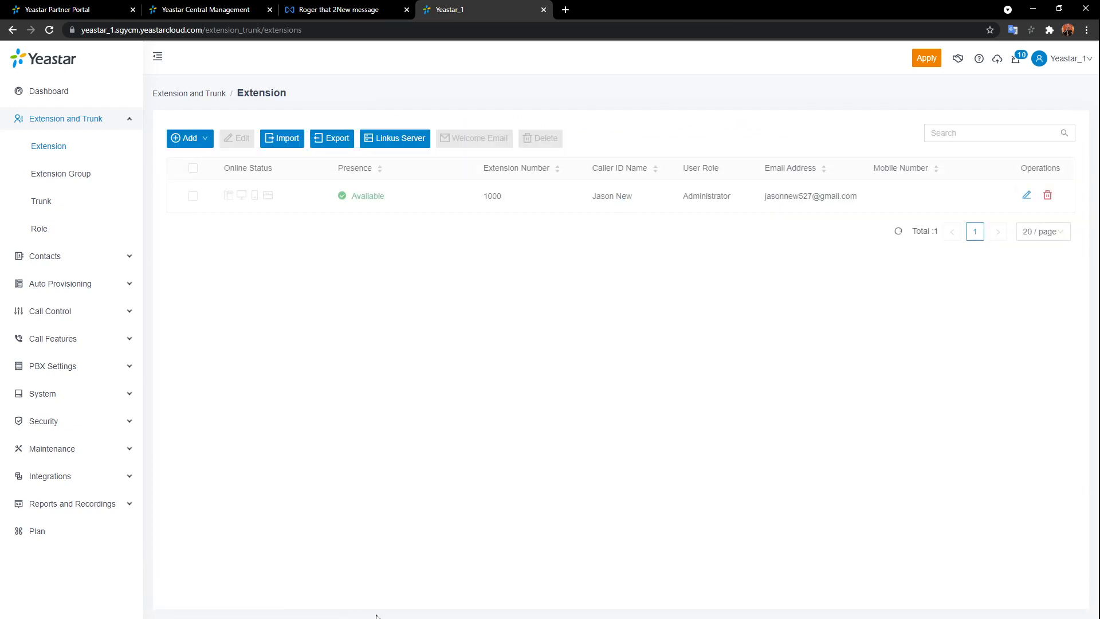
click(932, 65)
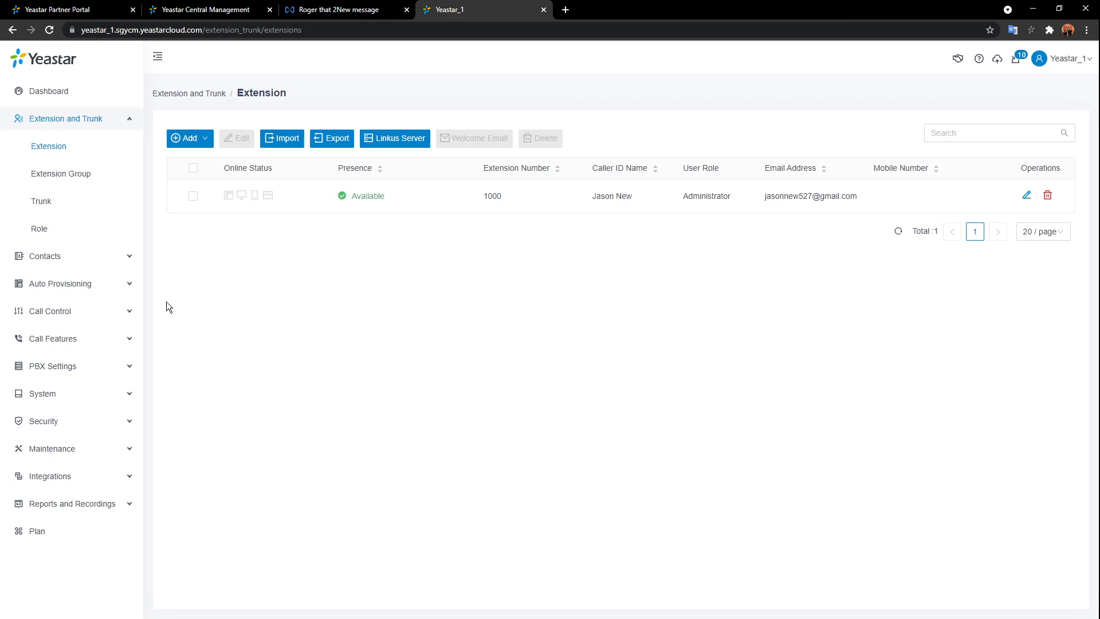
click(97, 285)
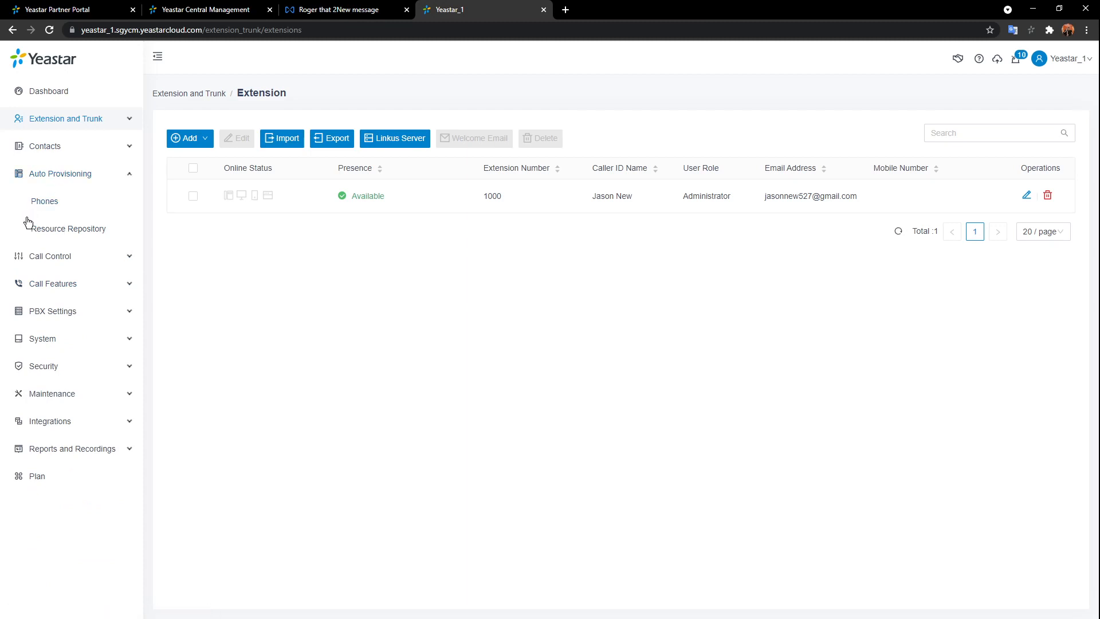
- Check the Resource Repository's vendor filter, then view the empty Auto Provisioning Phones list
mouse_move(1, 231)
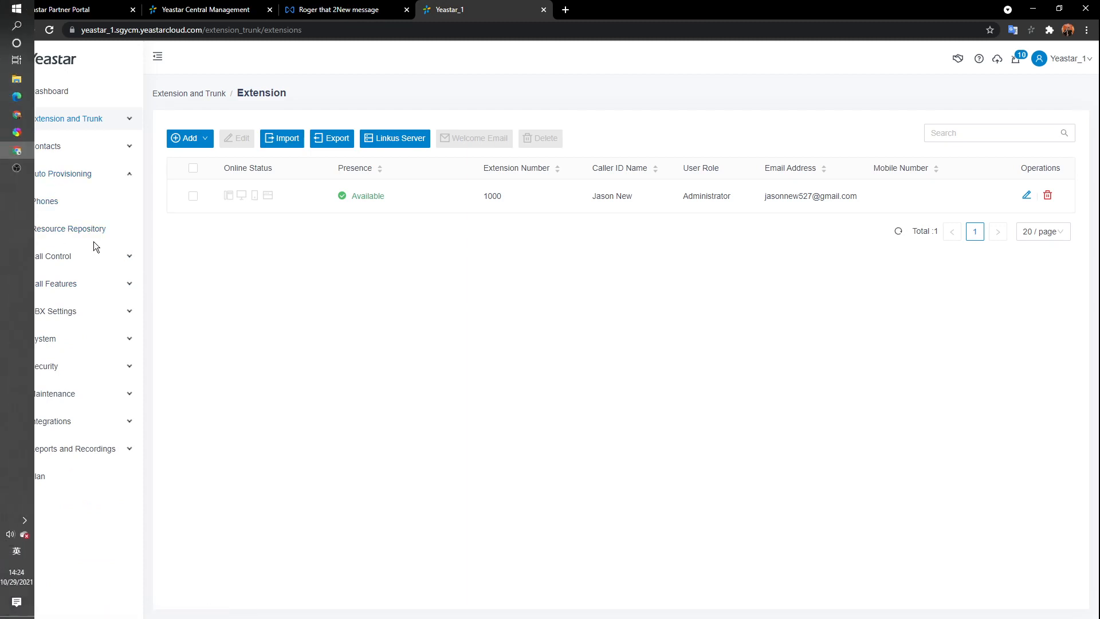
click(68, 229)
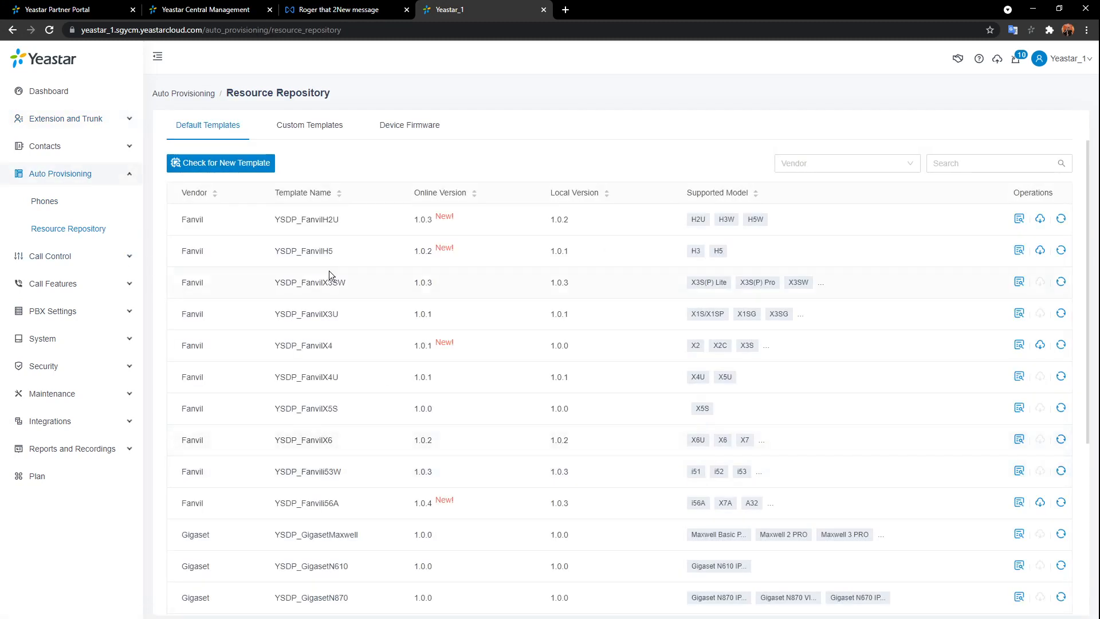
click(905, 165)
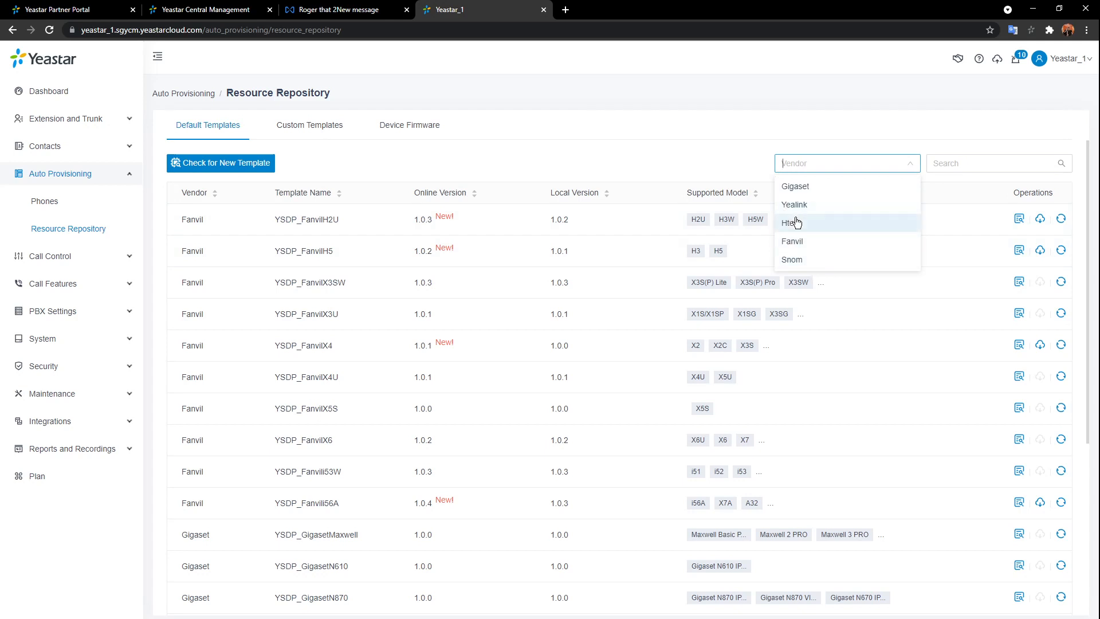
click(671, 135)
click(80, 213)
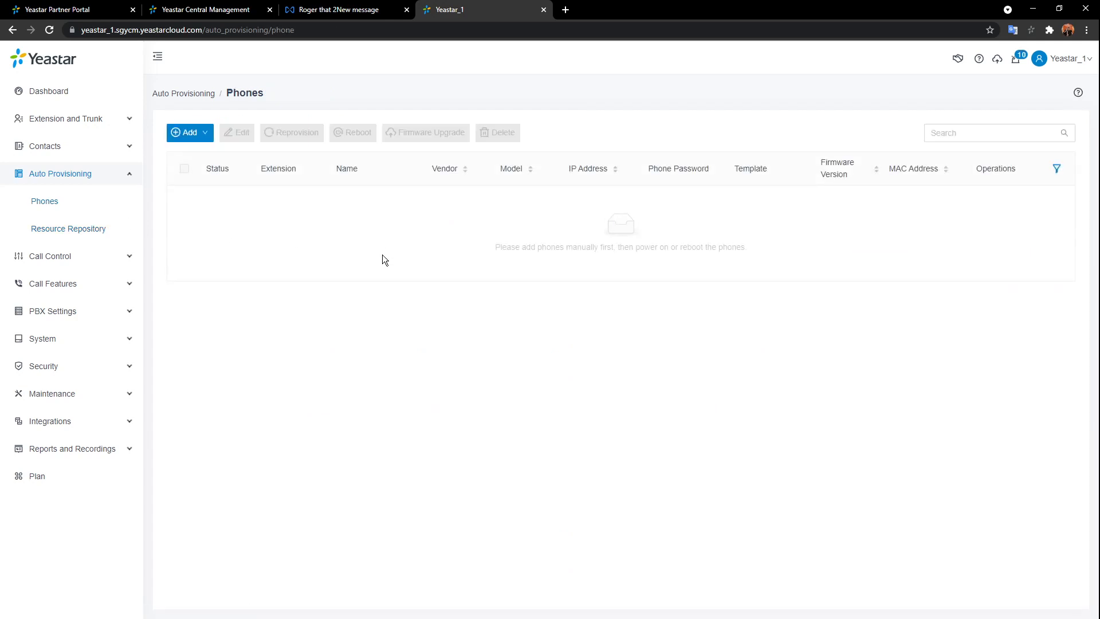
click(184, 155)
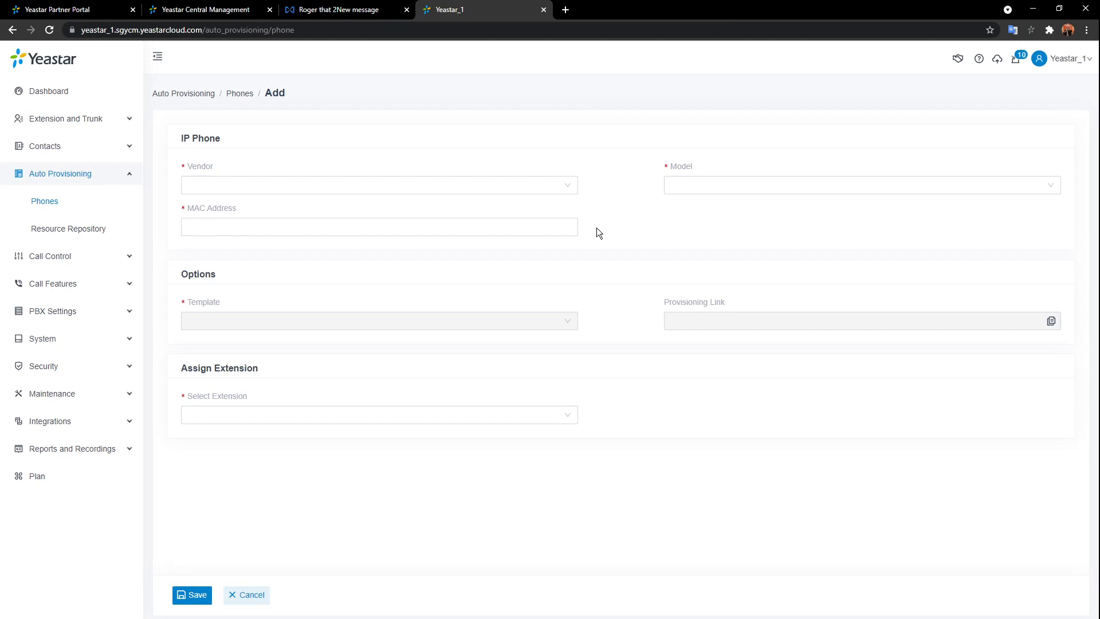
click(568, 185)
click(286, 217)
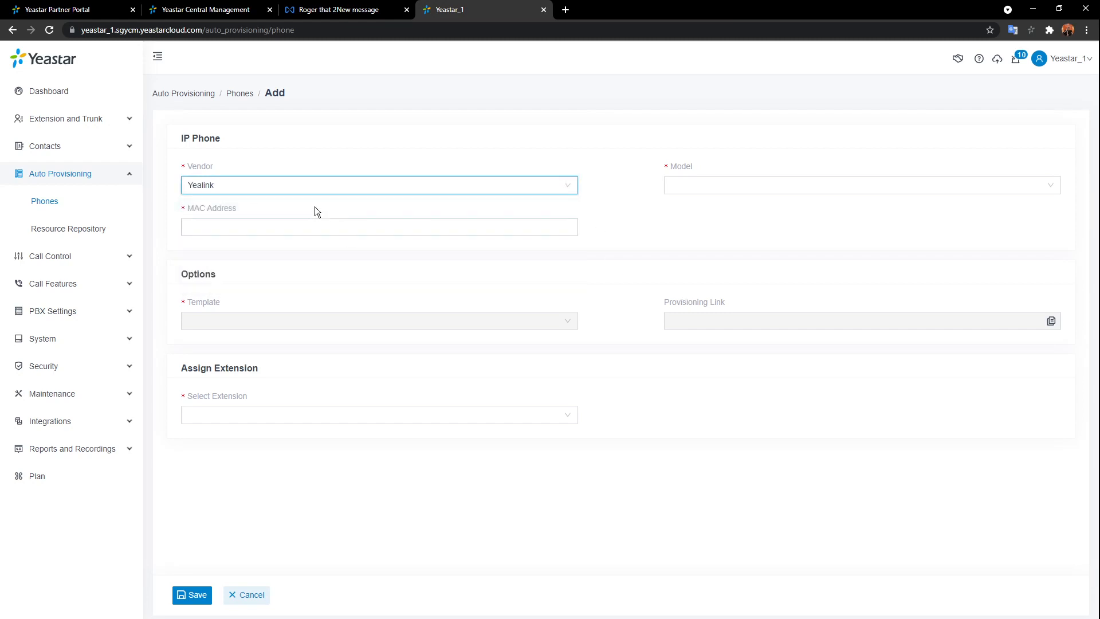
click(339, 186)
click(254, 227)
click(502, 185)
click(420, 210)
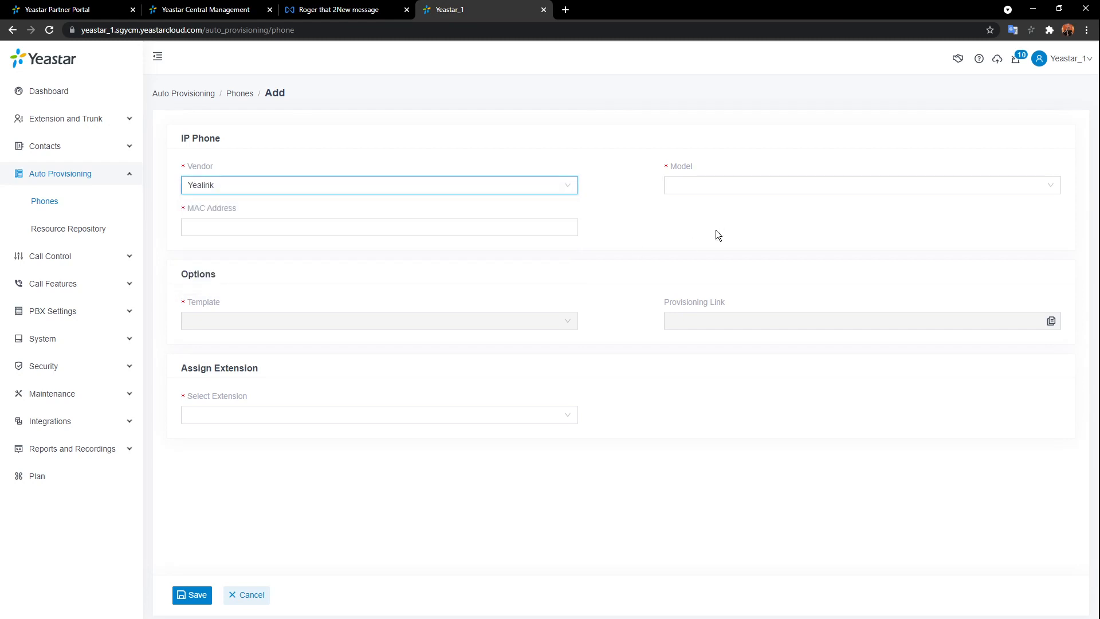
click(741, 185)
scroll(799, 221, down, 2)
scroll(802, 224, down, 3)
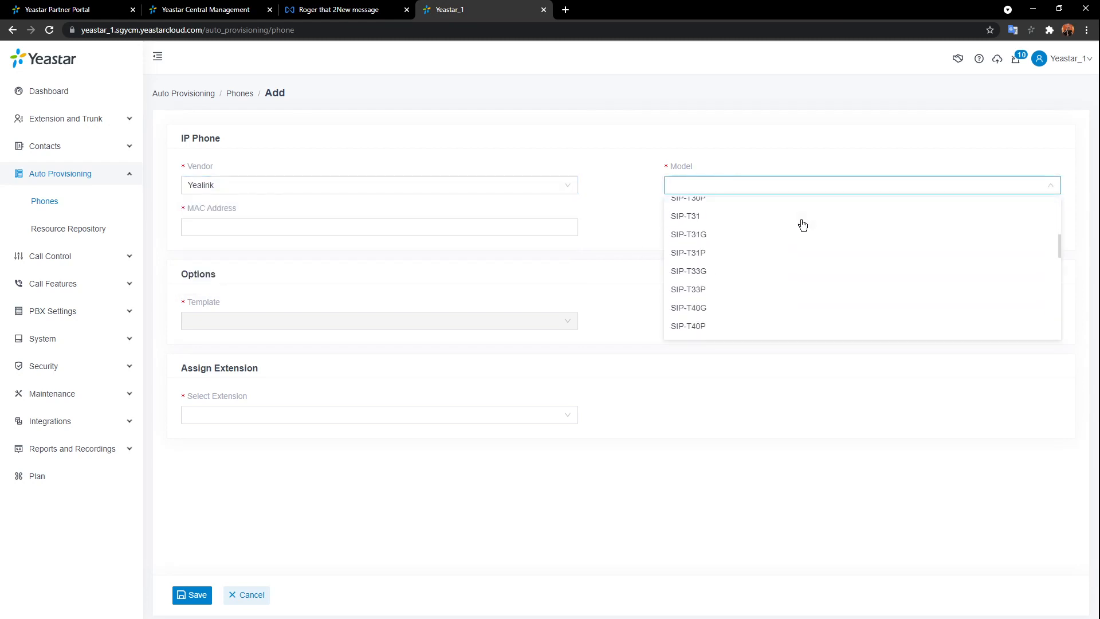
click(799, 230)
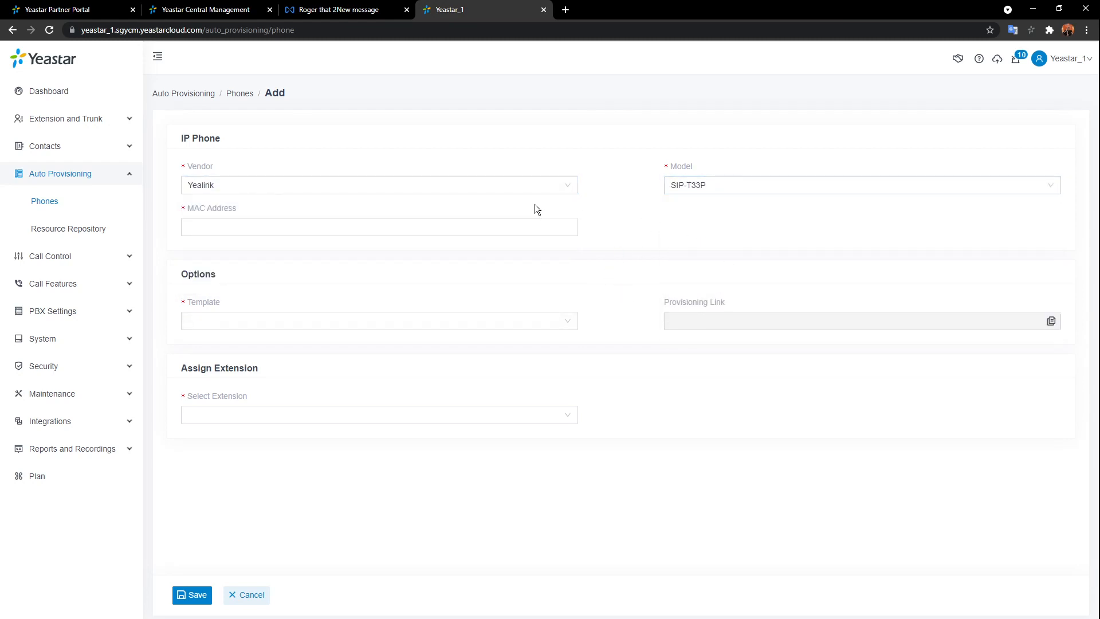
click(539, 224)
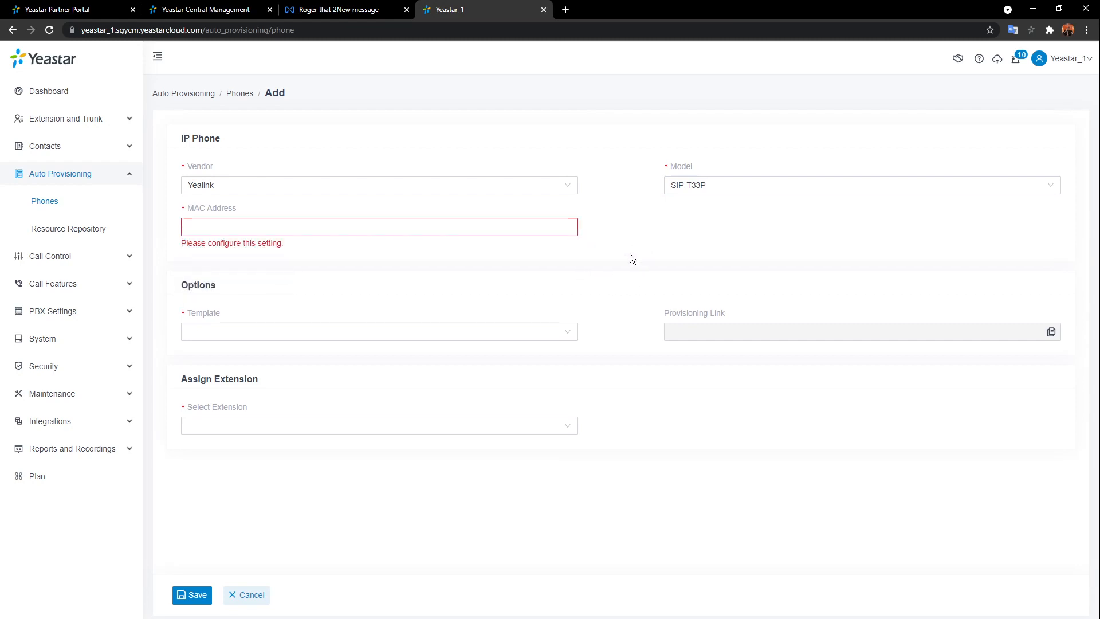
click(562, 333)
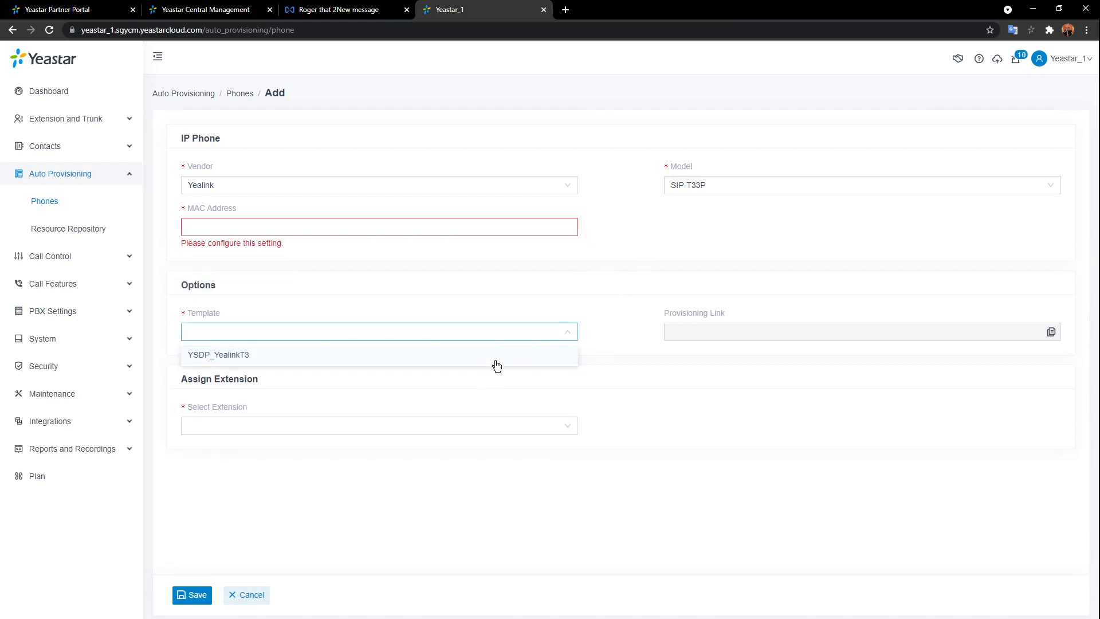
click(496, 362)
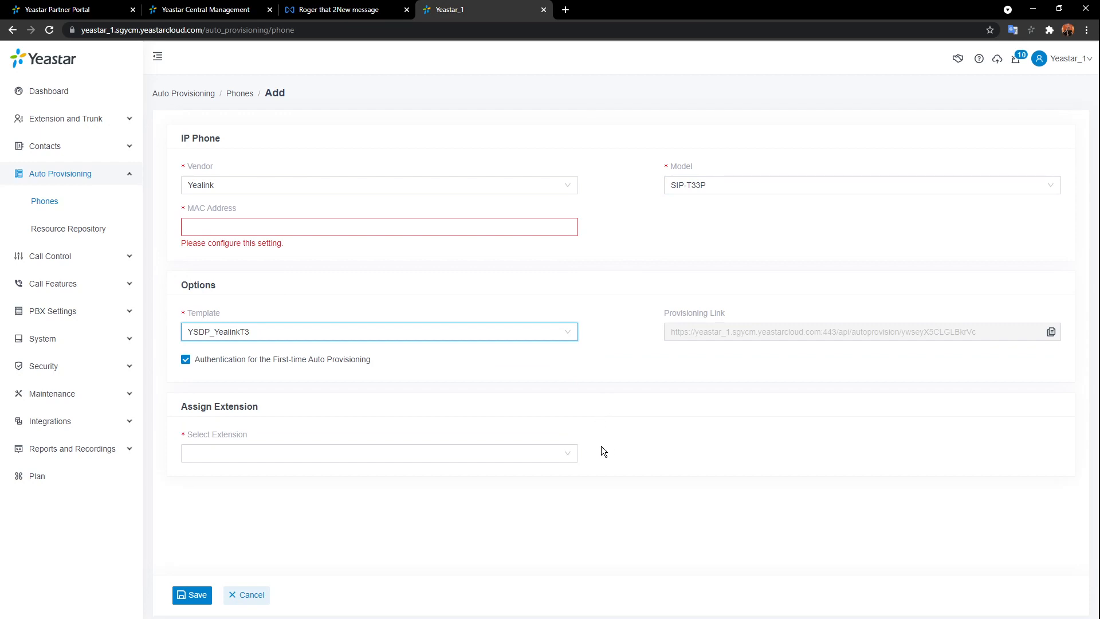
click(573, 454)
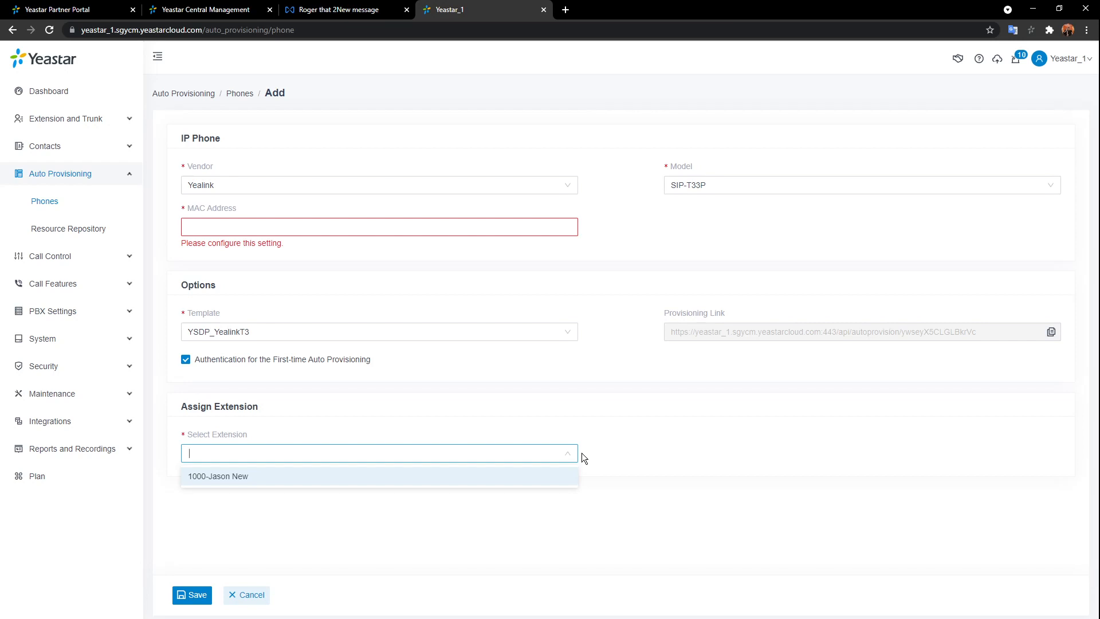
click(267, 593)
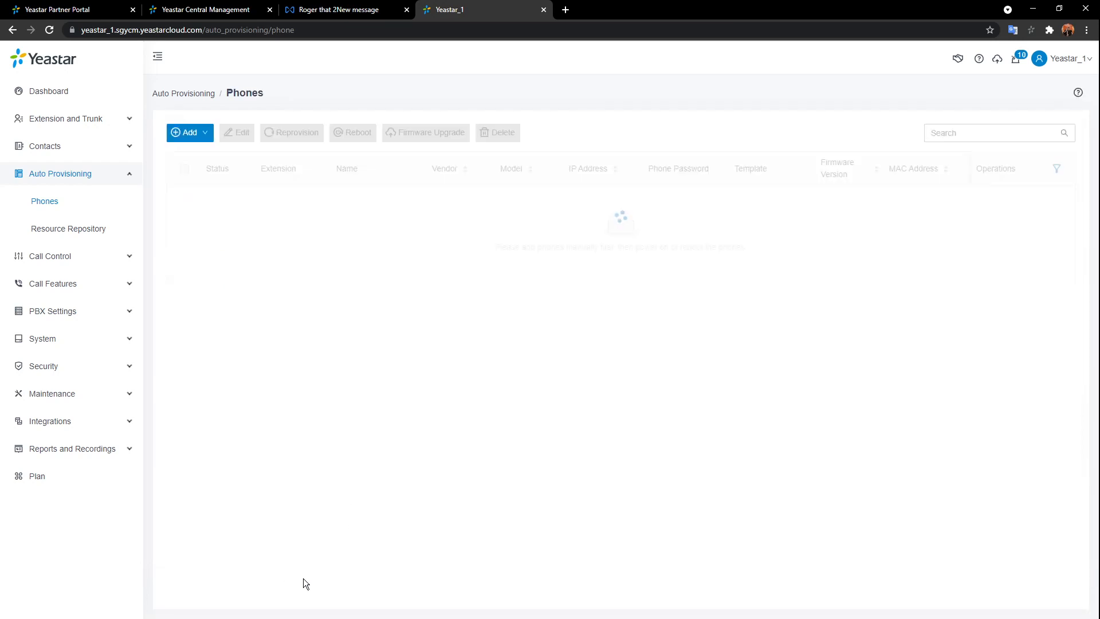
click(103, 121)
- Review the Linkus Server welcome email template and close it without saving
click(52, 146)
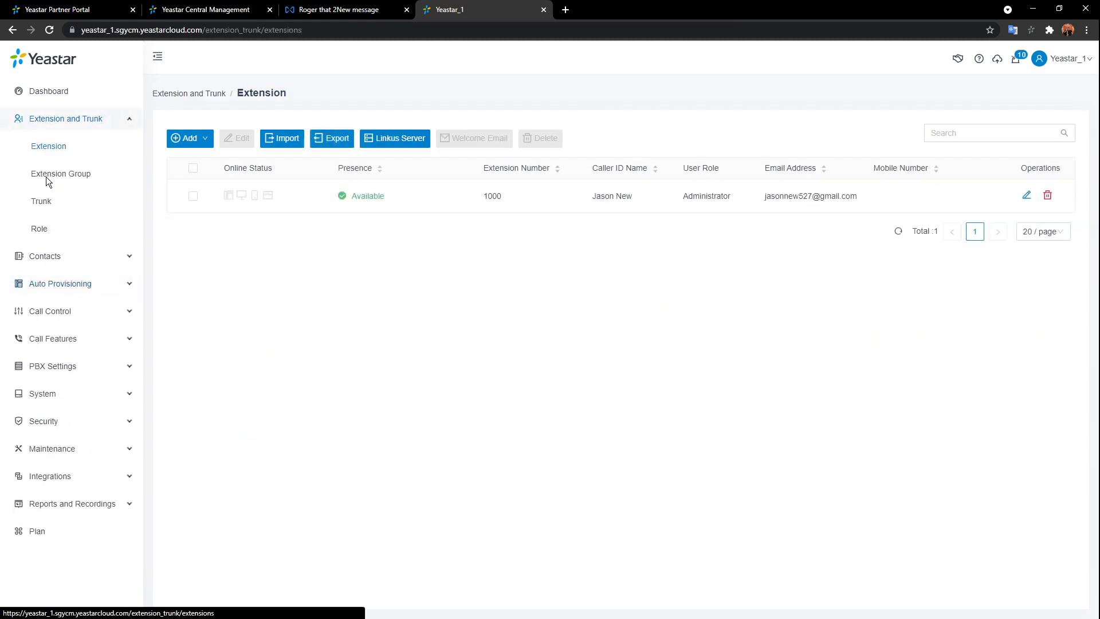
click(394, 144)
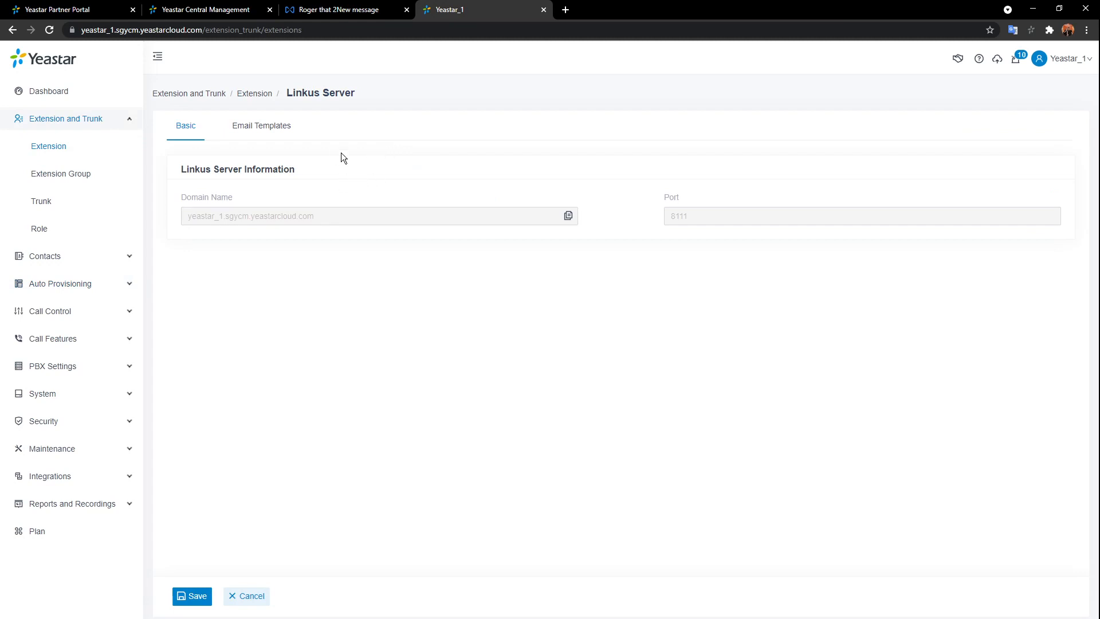
click(278, 134)
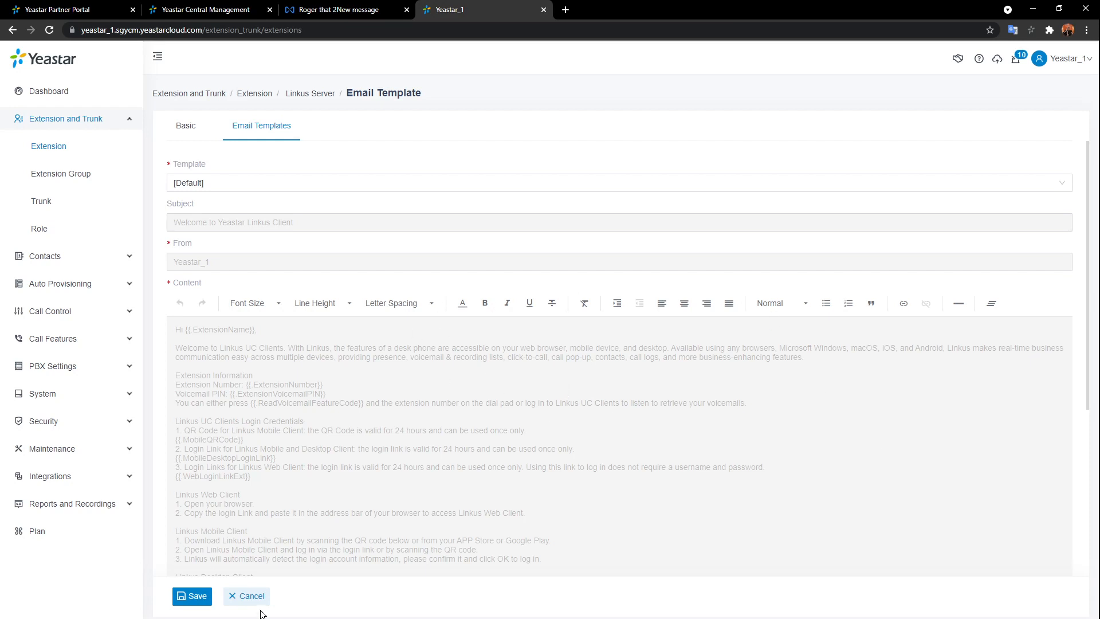
click(251, 596)
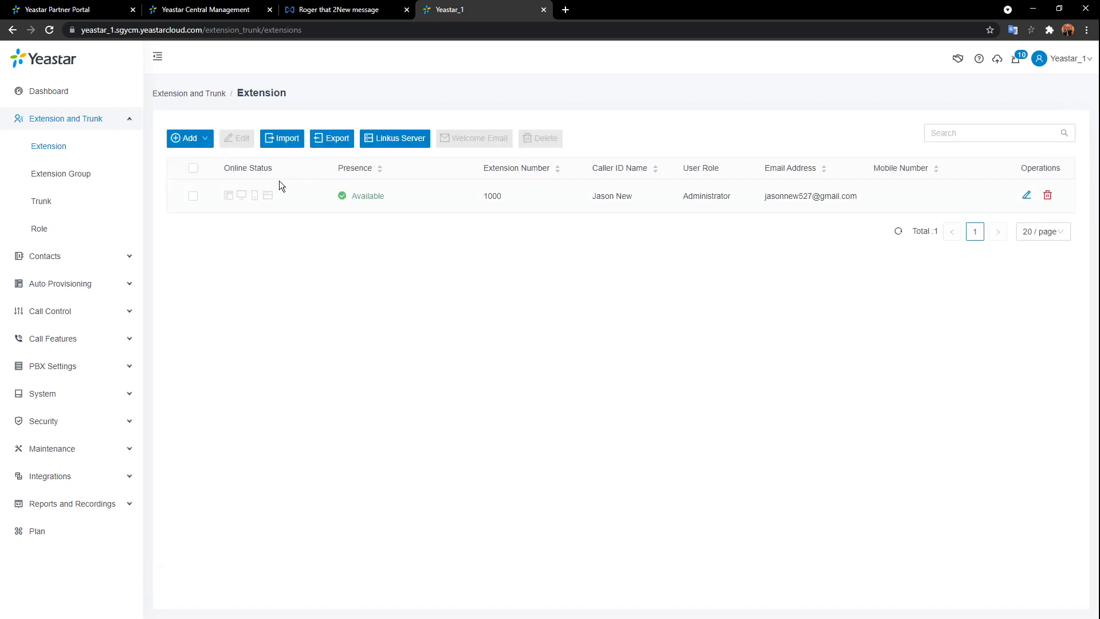
click(1026, 196)
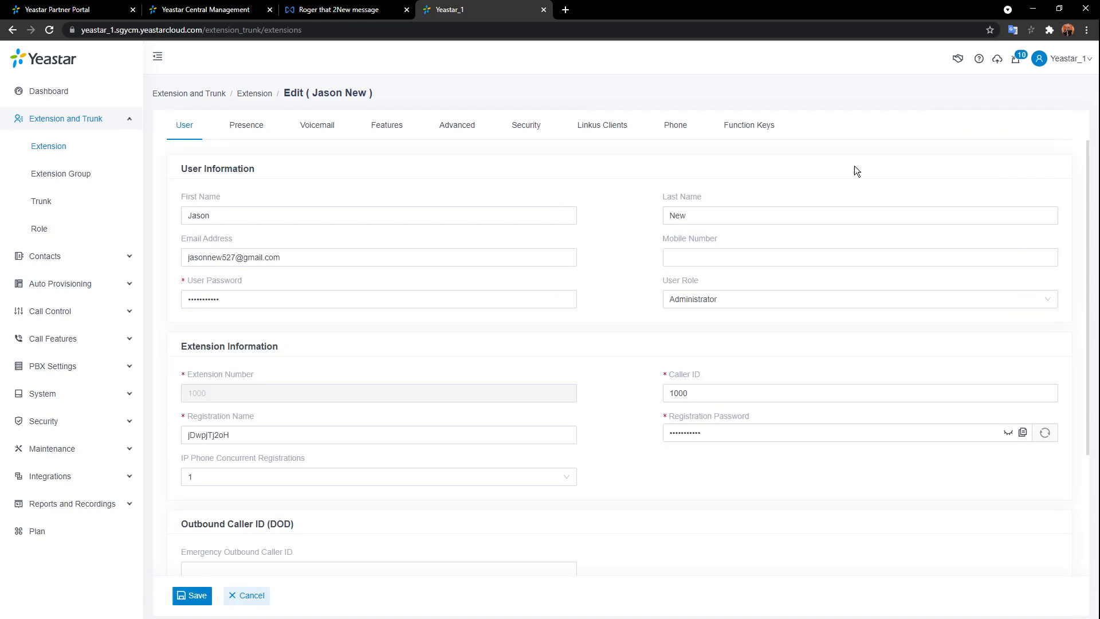
click(613, 132)
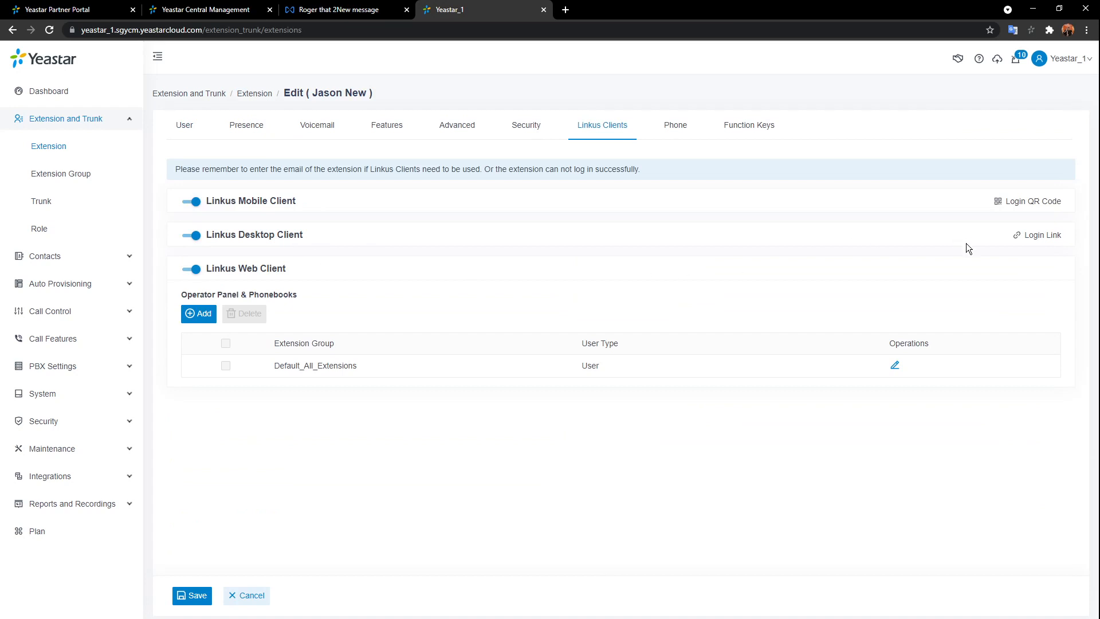
click(1049, 205)
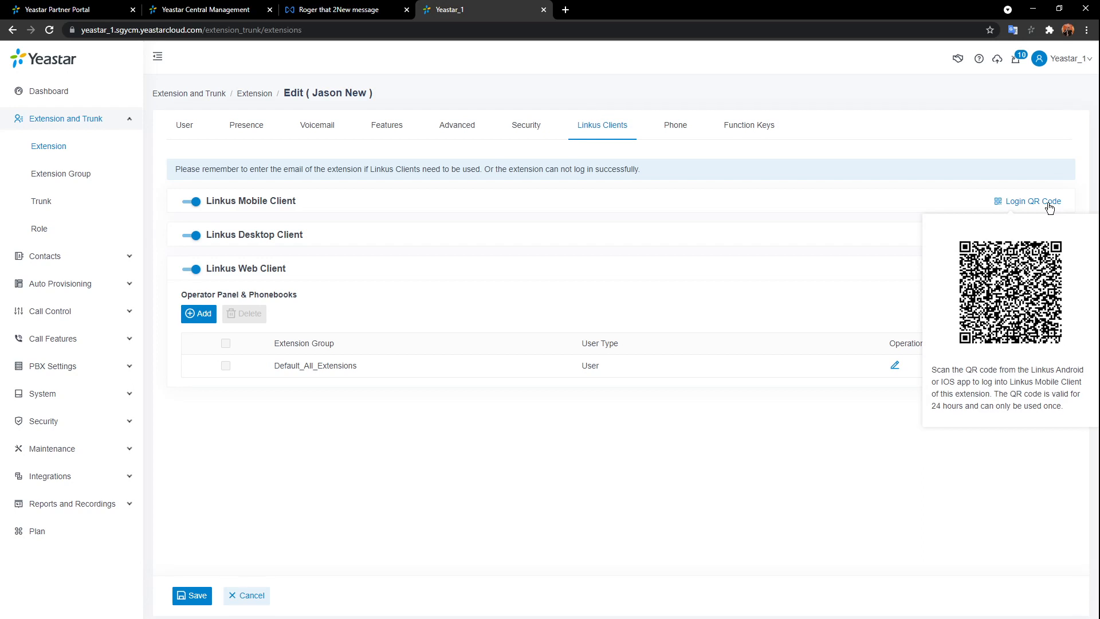
click(1028, 149)
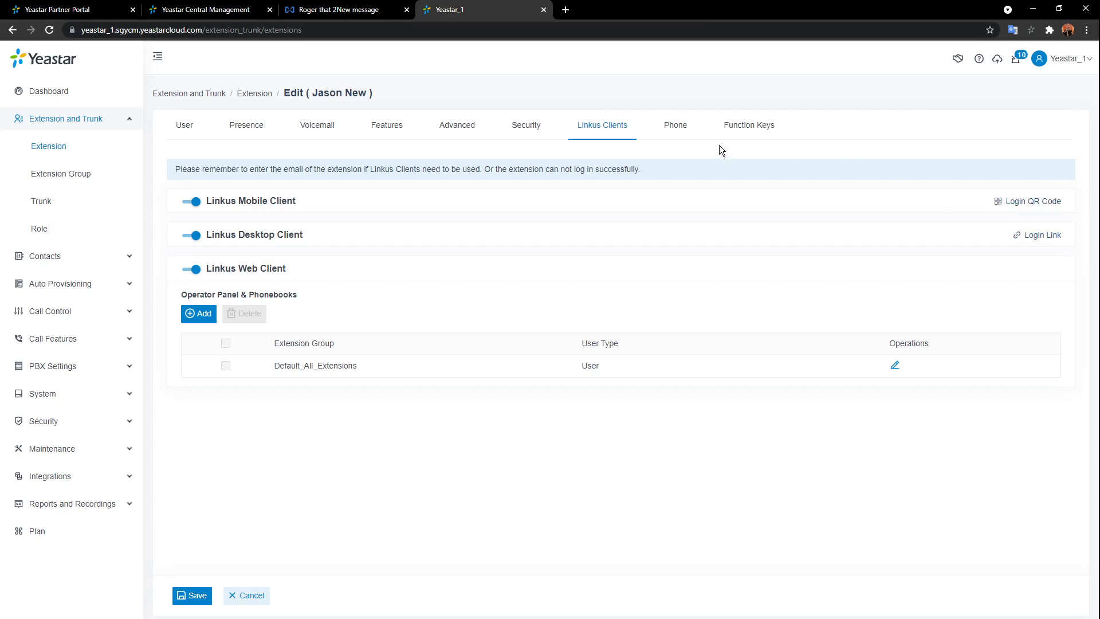
click(261, 595)
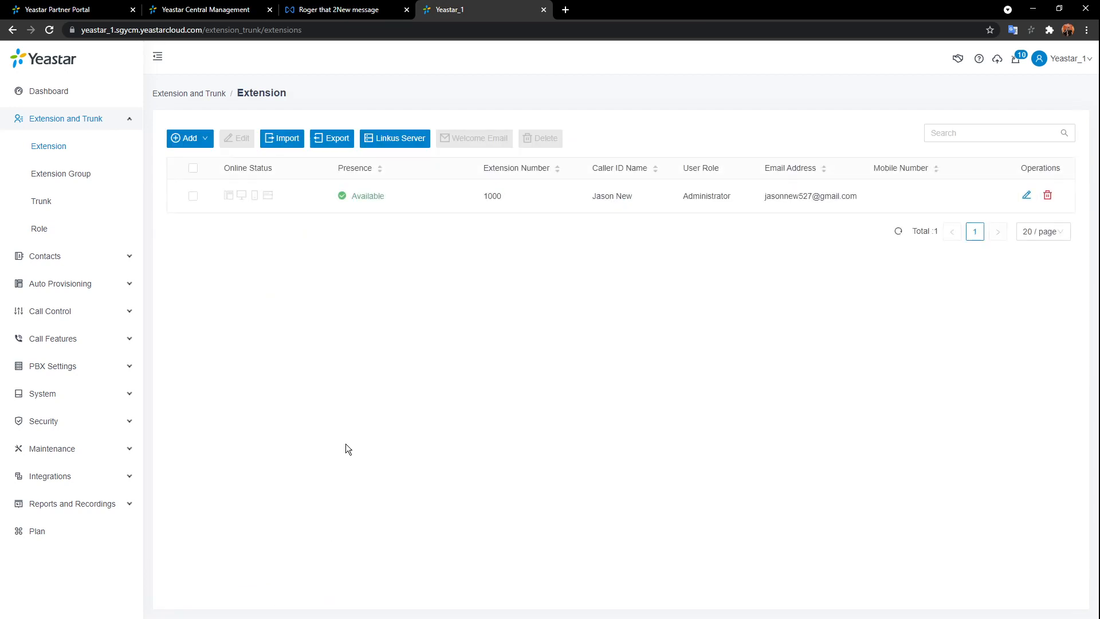
- Scroll through the Administrator role's permissions and close it without changes
click(44, 229)
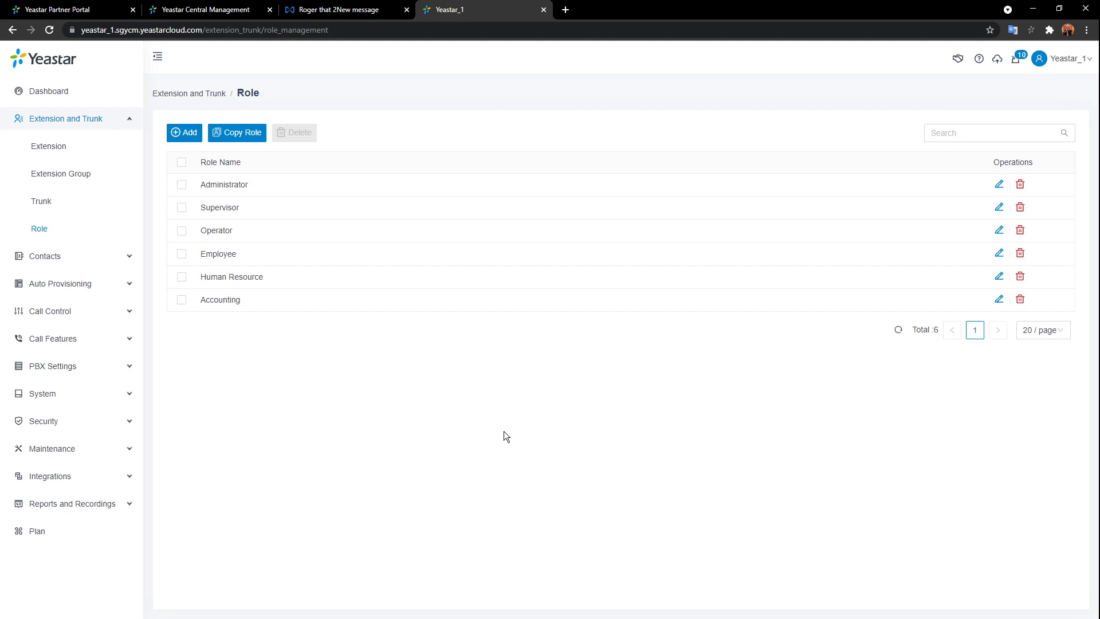
click(998, 183)
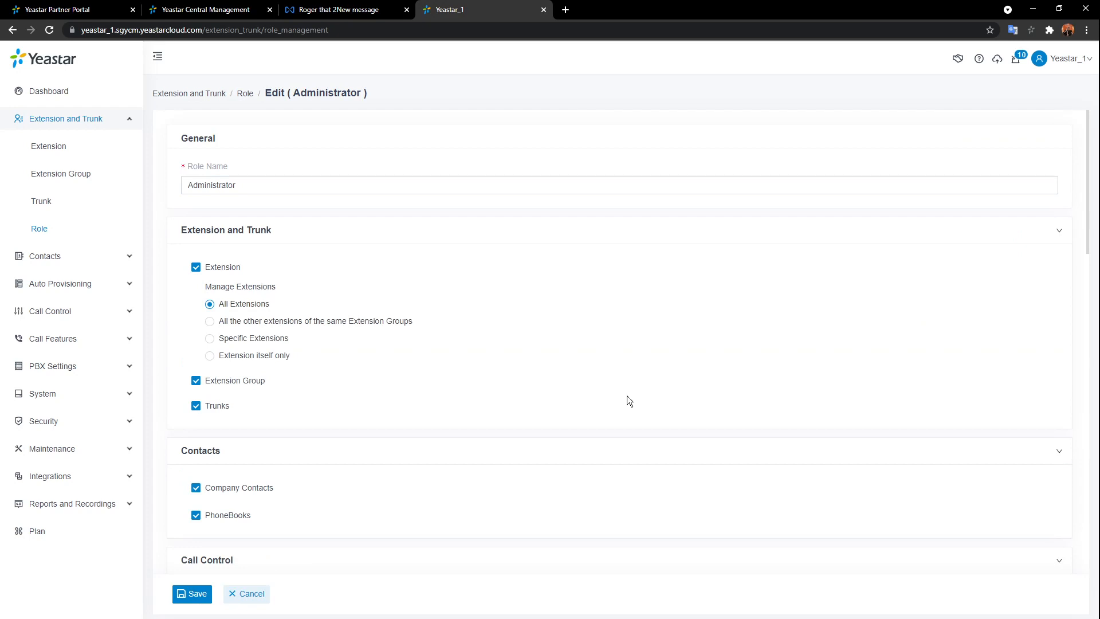
scroll(629, 414, down, 9)
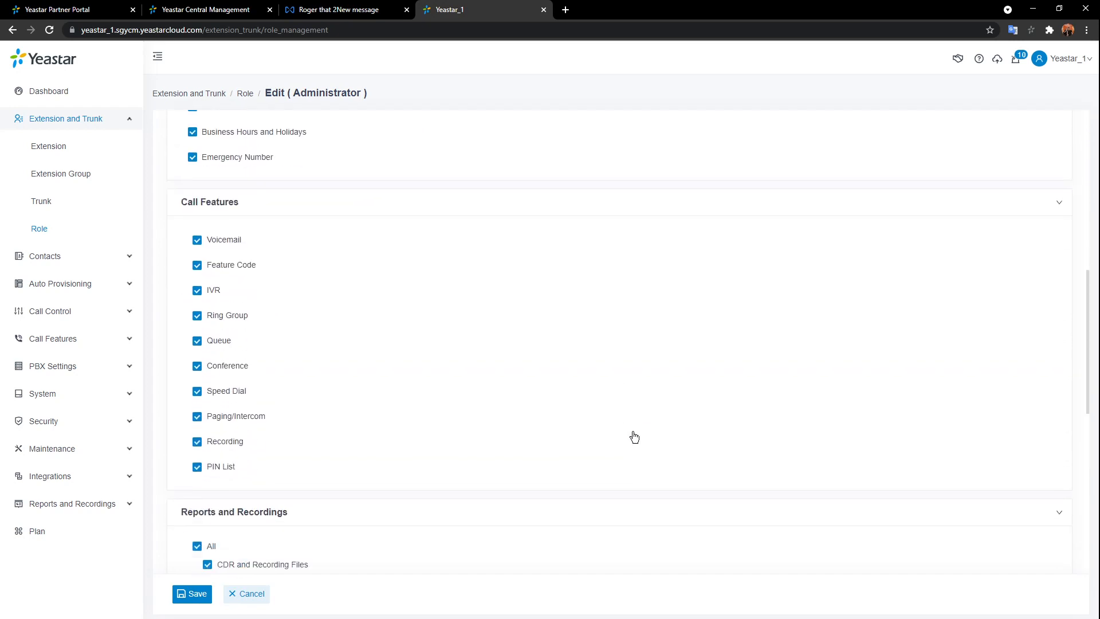
scroll(633, 437, down, 5)
scroll(630, 436, up, 6)
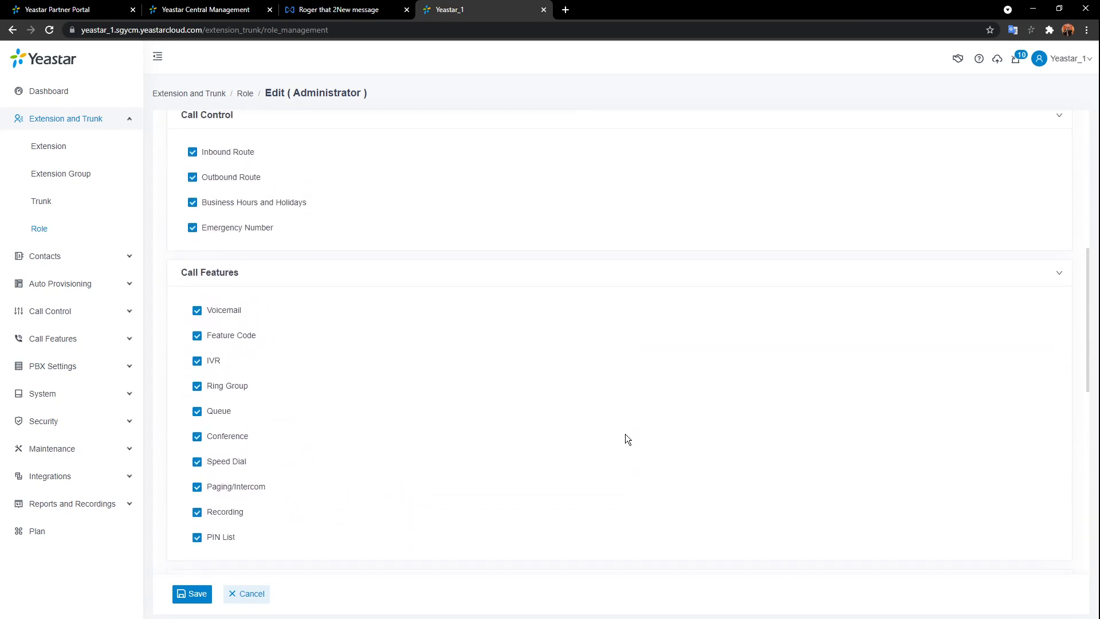
scroll(625, 437, up, 4)
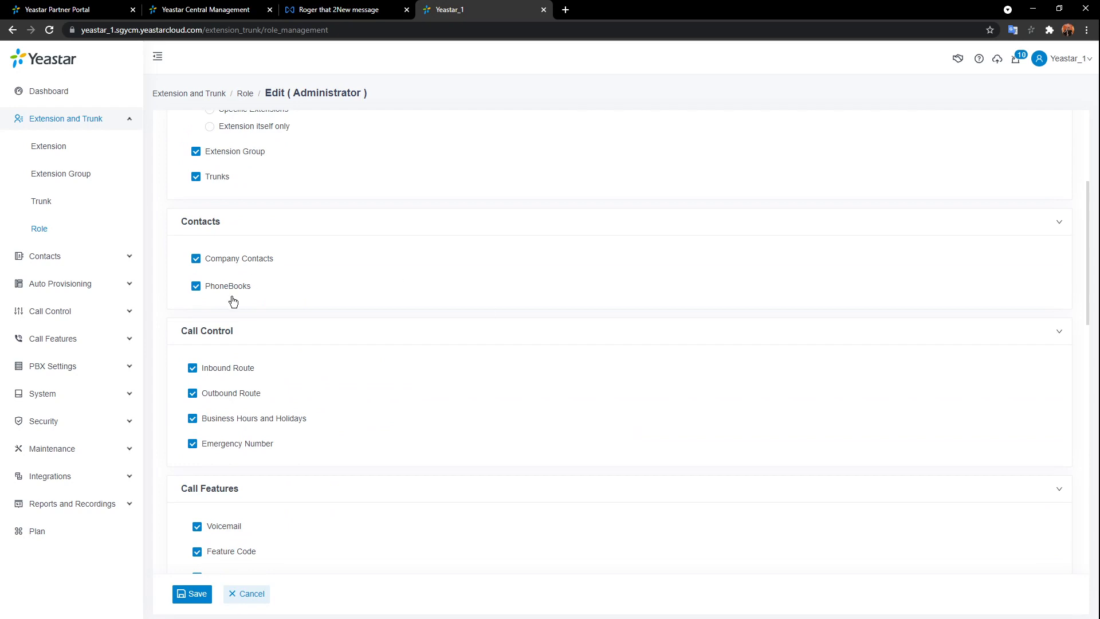
click(261, 596)
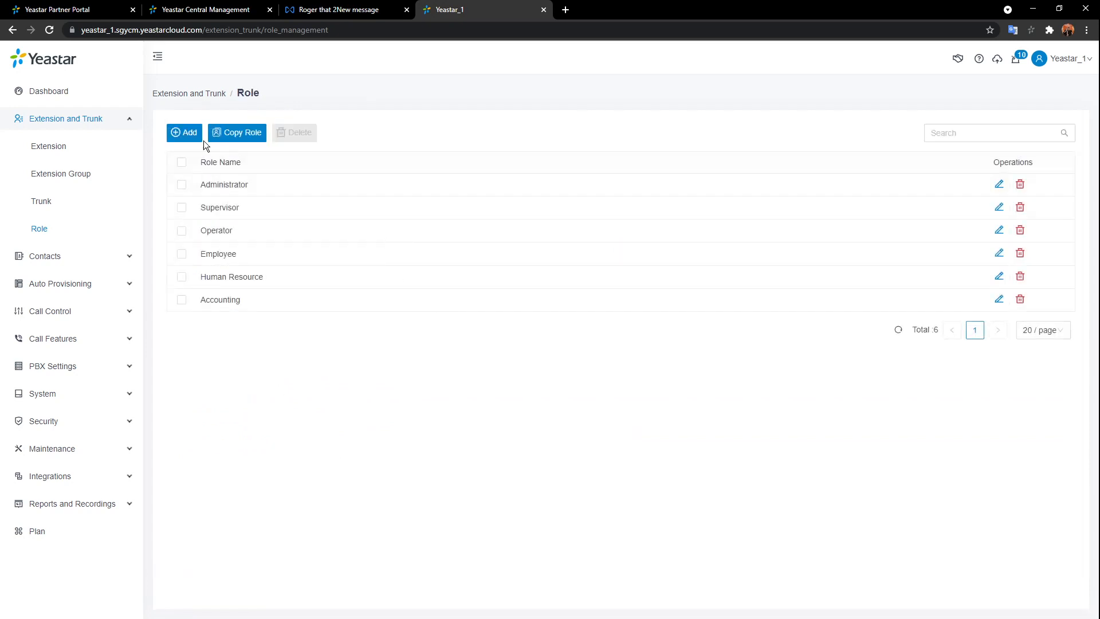
- Start and cancel a new role, then go to the Extension Group list
click(179, 132)
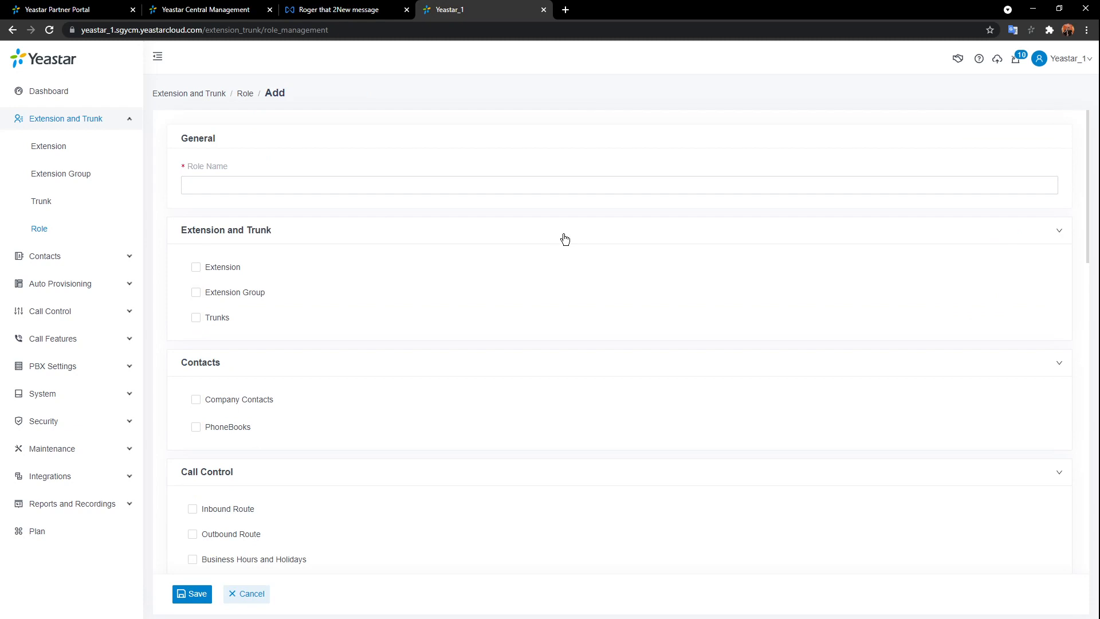
click(252, 594)
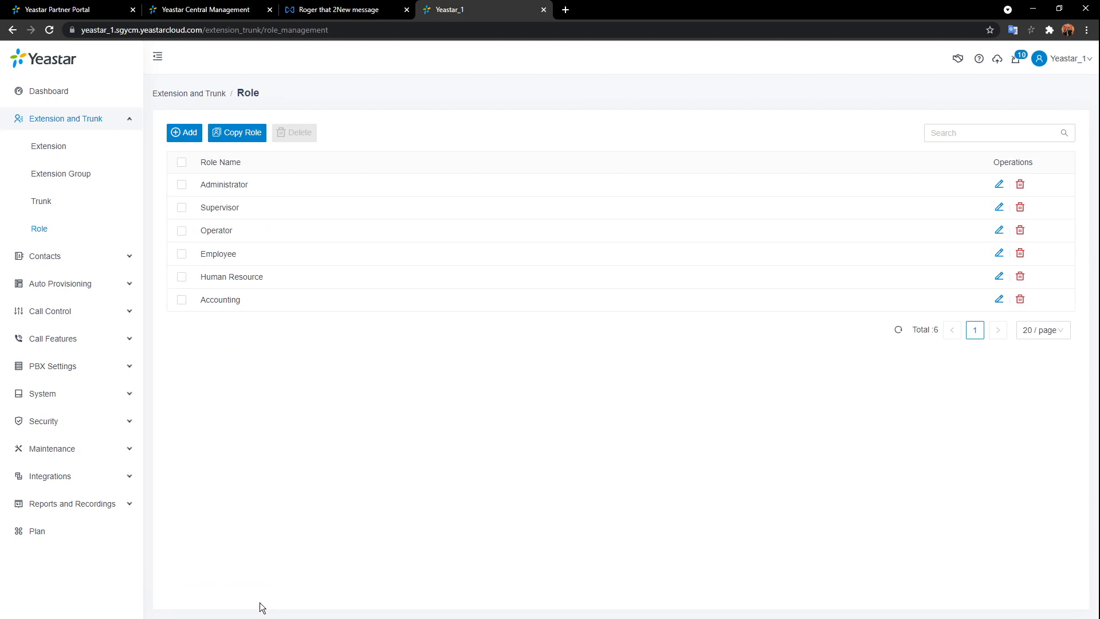
click(76, 173)
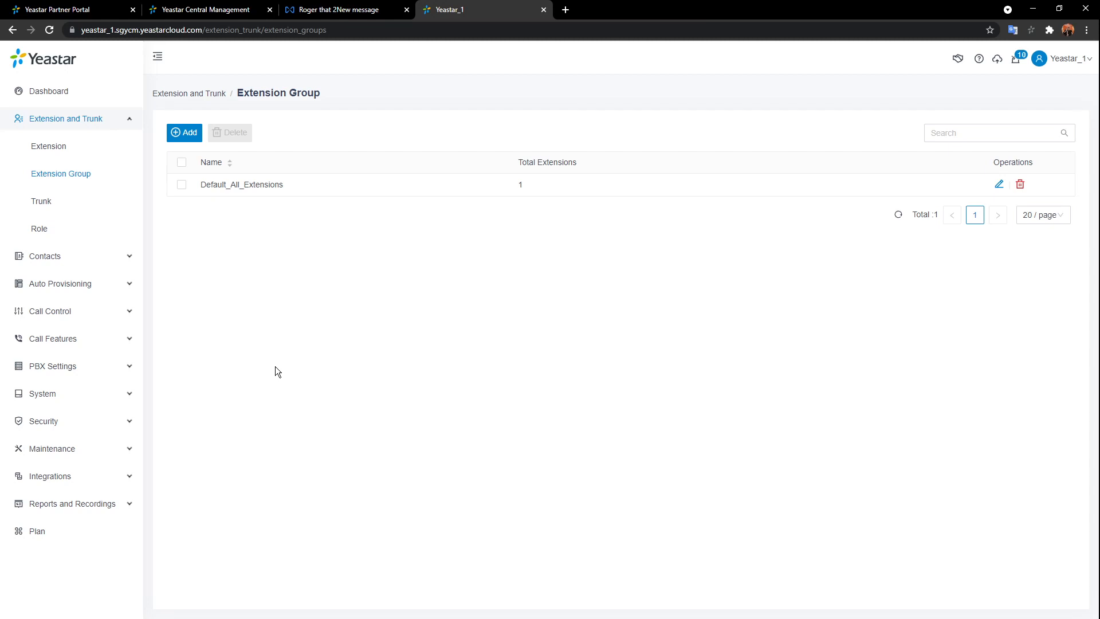
- Start and cancel a new extension group, then return to the Extension list
click(187, 134)
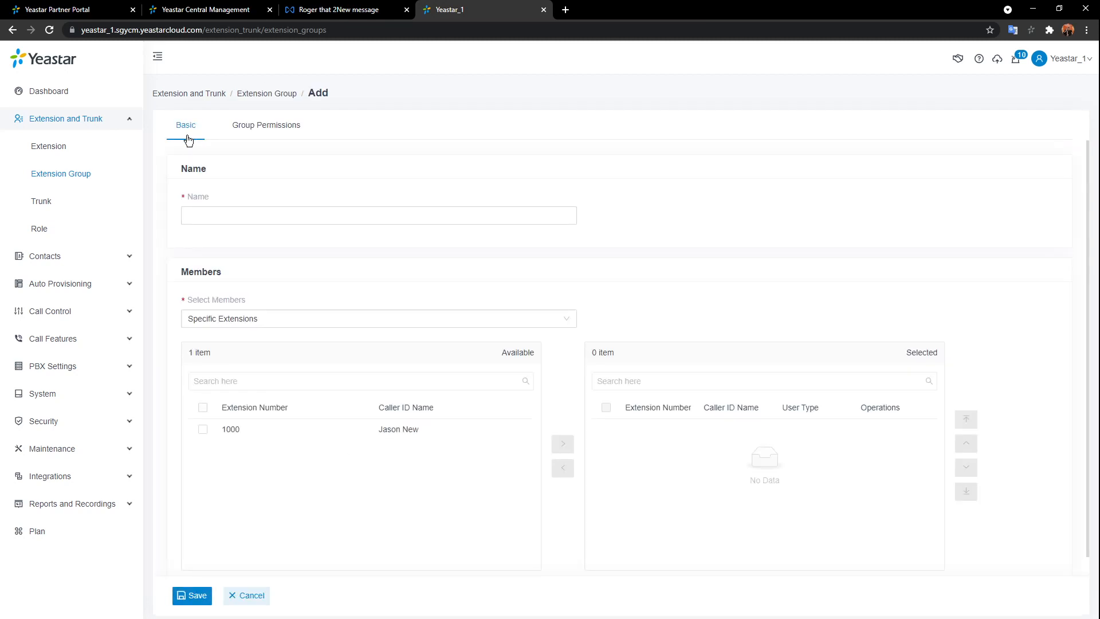
click(249, 595)
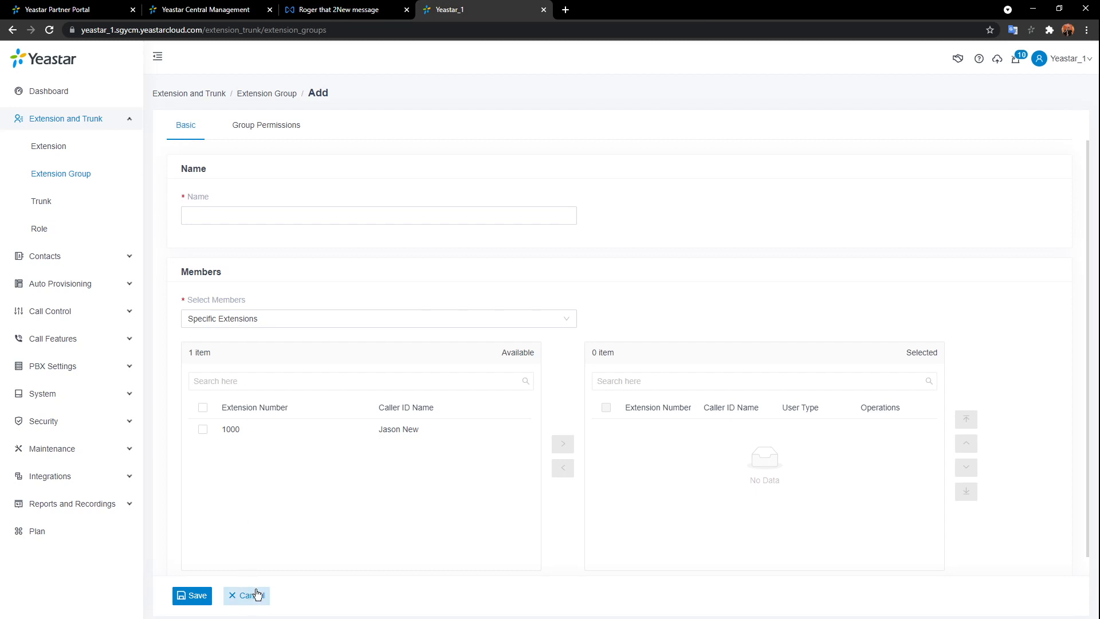
click(34, 148)
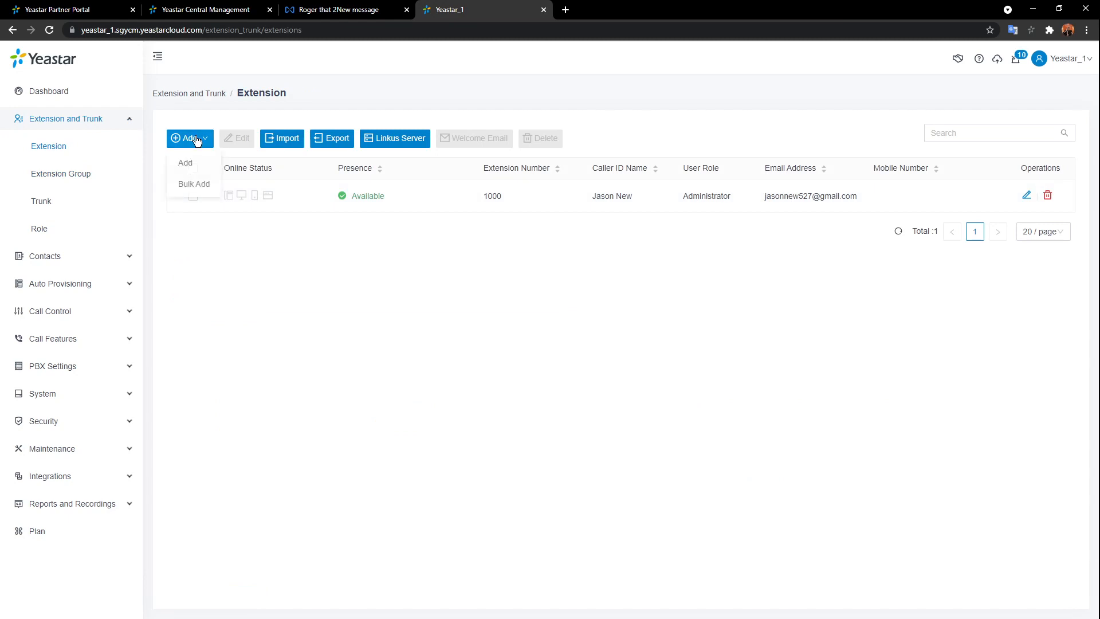
- Bulk-add 8 extensions starting at 1001, creating extensions 1001 through 1008
mouse_move(198, 142)
click(195, 183)
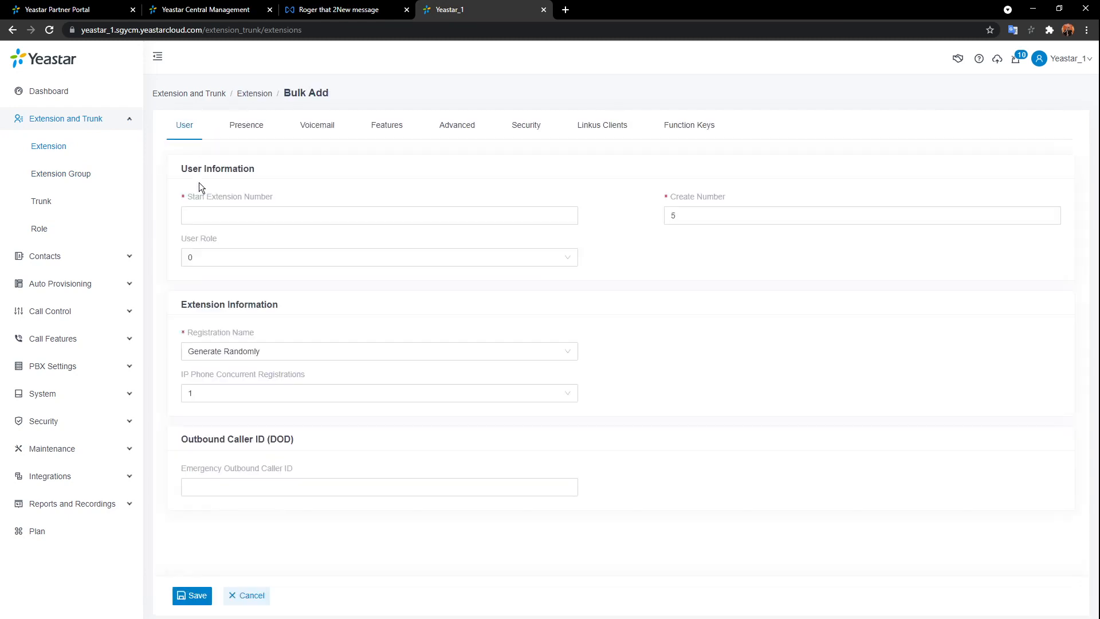
click(699, 247)
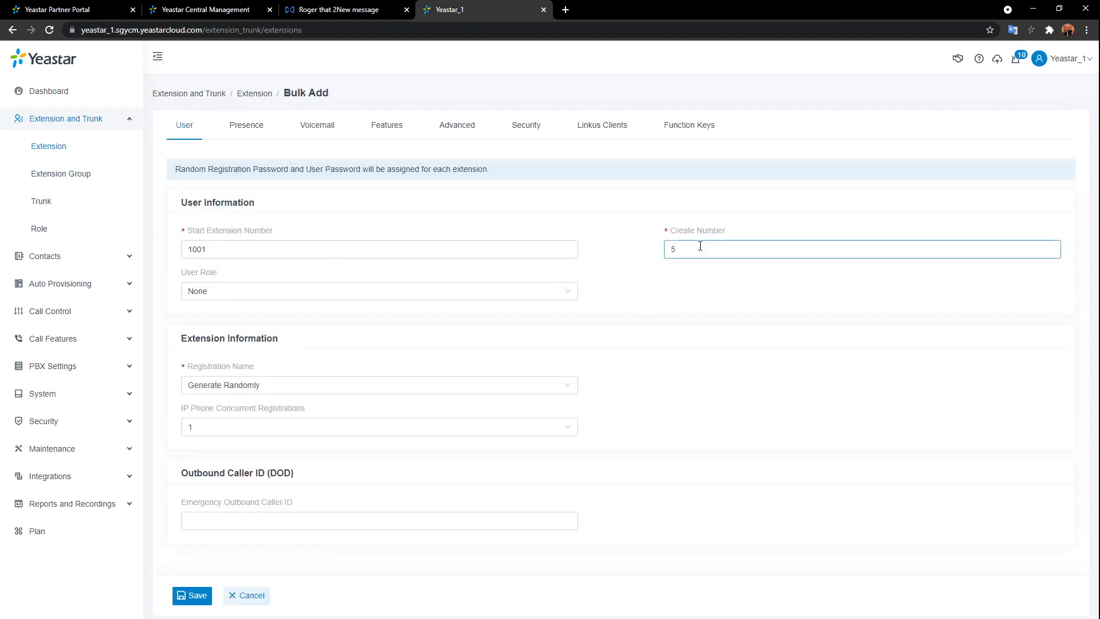
double_click(666, 246)
text(8)
click(192, 595)
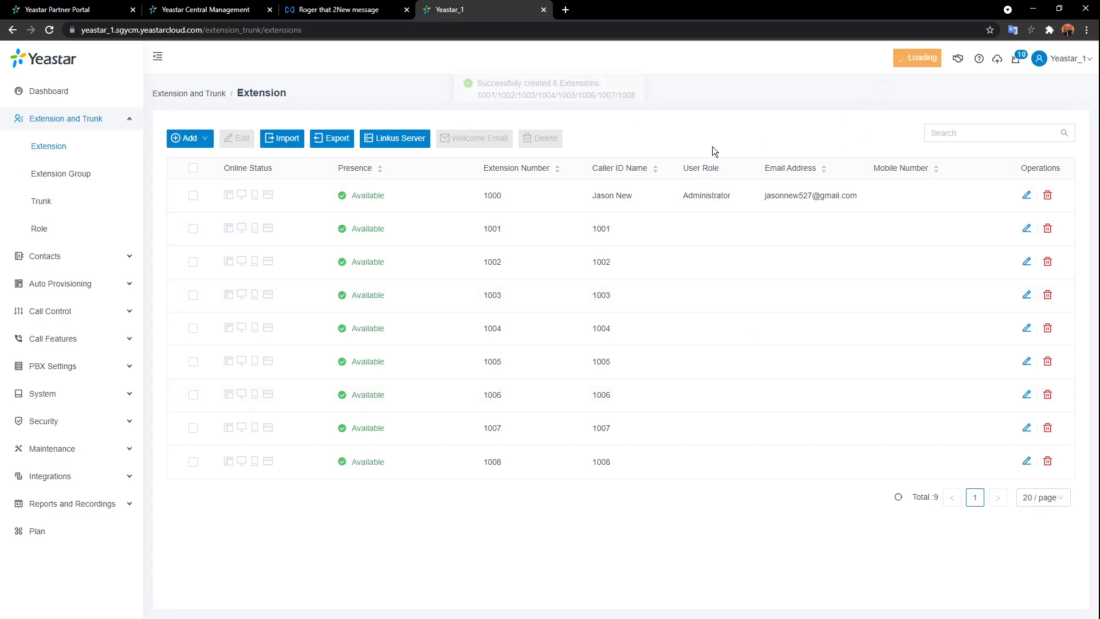
- Start a new extension group named Sales on the Extension Group page
click(83, 176)
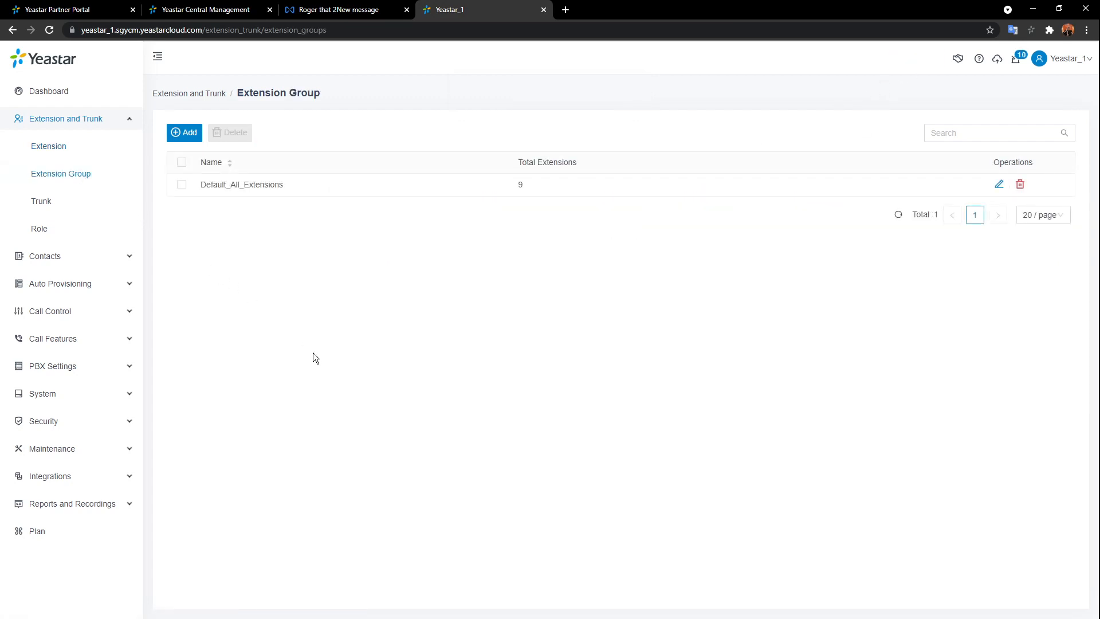
click(188, 132)
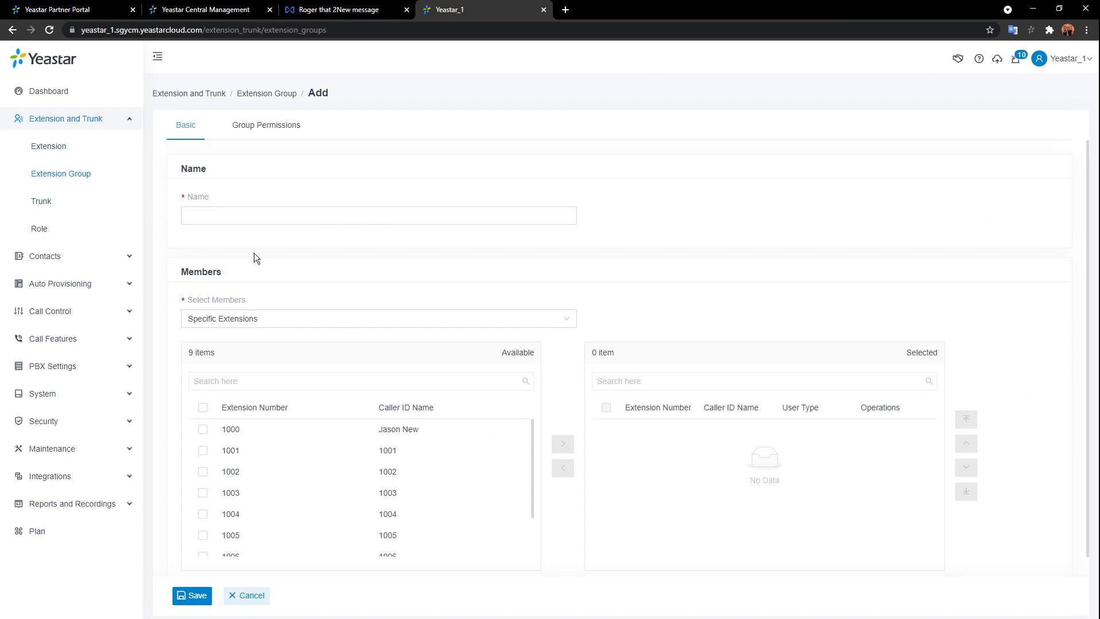
click(378, 209)
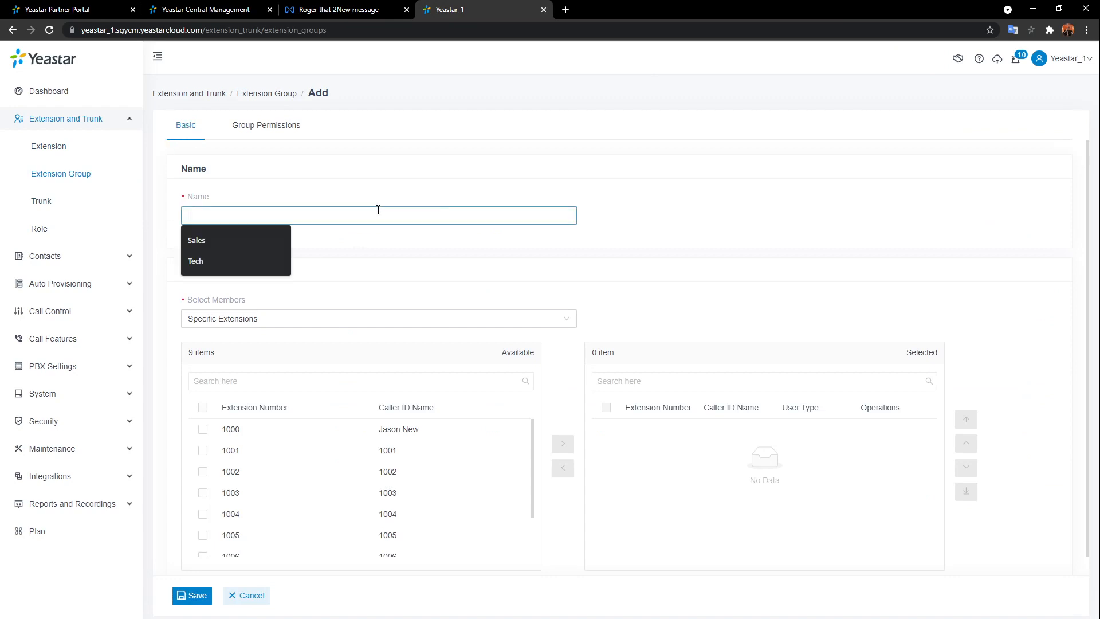
click(267, 240)
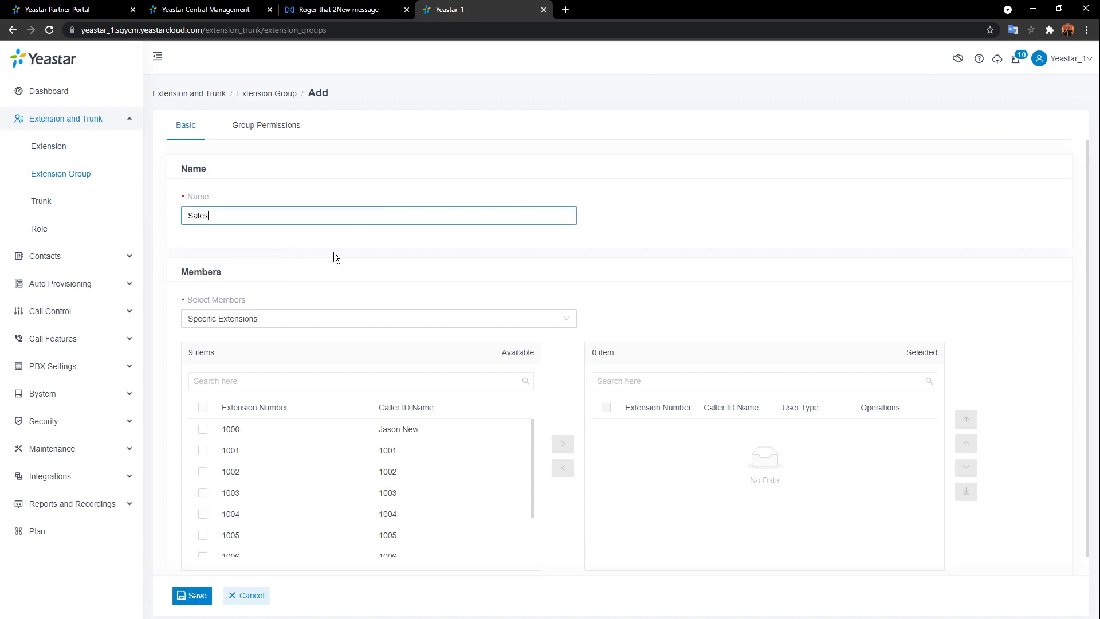
- Add extensions 1001, 1002, 1003 and 1004 as Sales members, then go to Group Permissions
scroll(372, 266, down, 1)
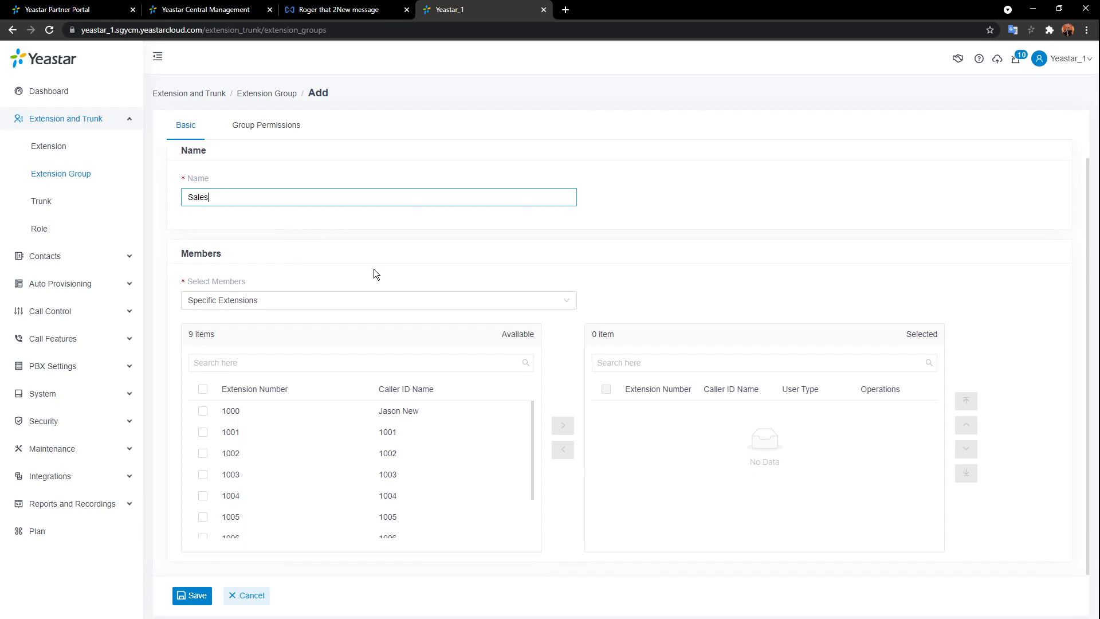
double_click(462, 436)
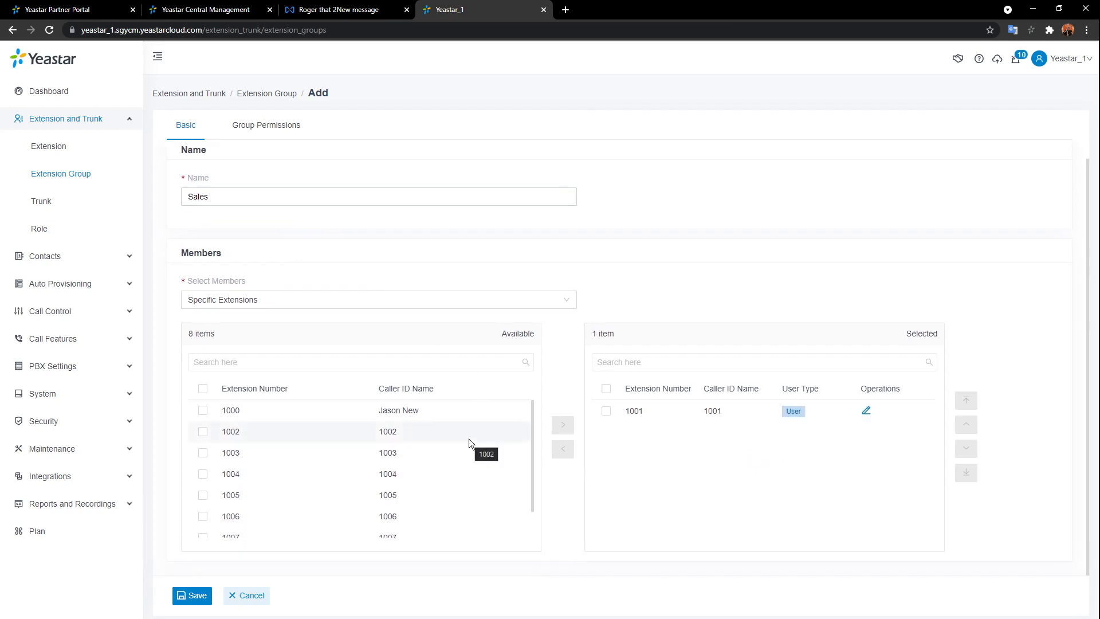
double_click(468, 438)
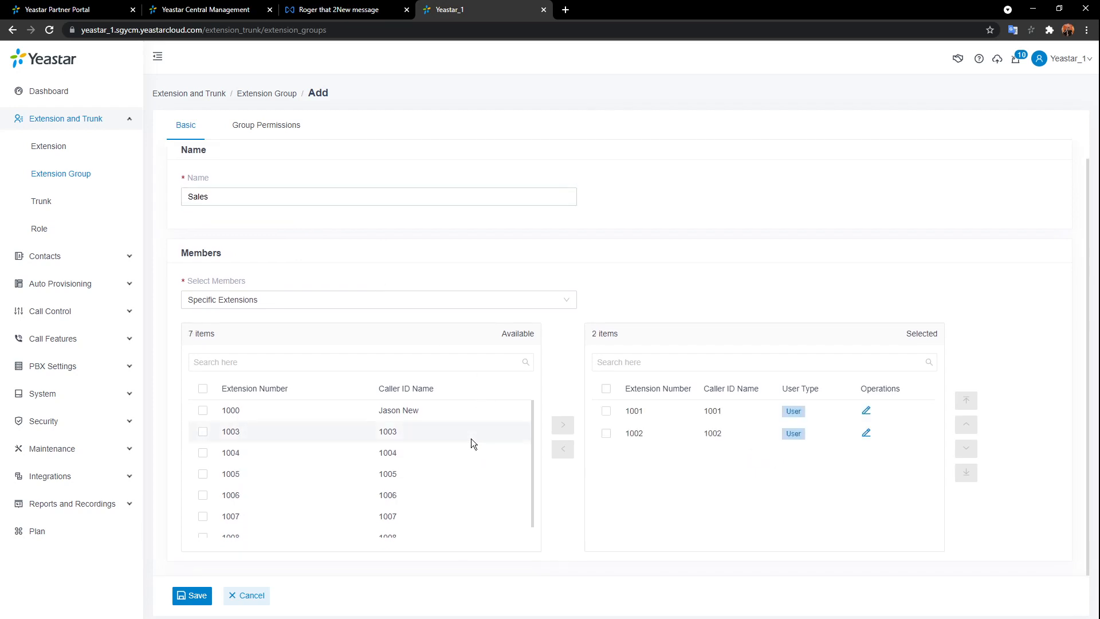
double_click(471, 439)
double_click(470, 438)
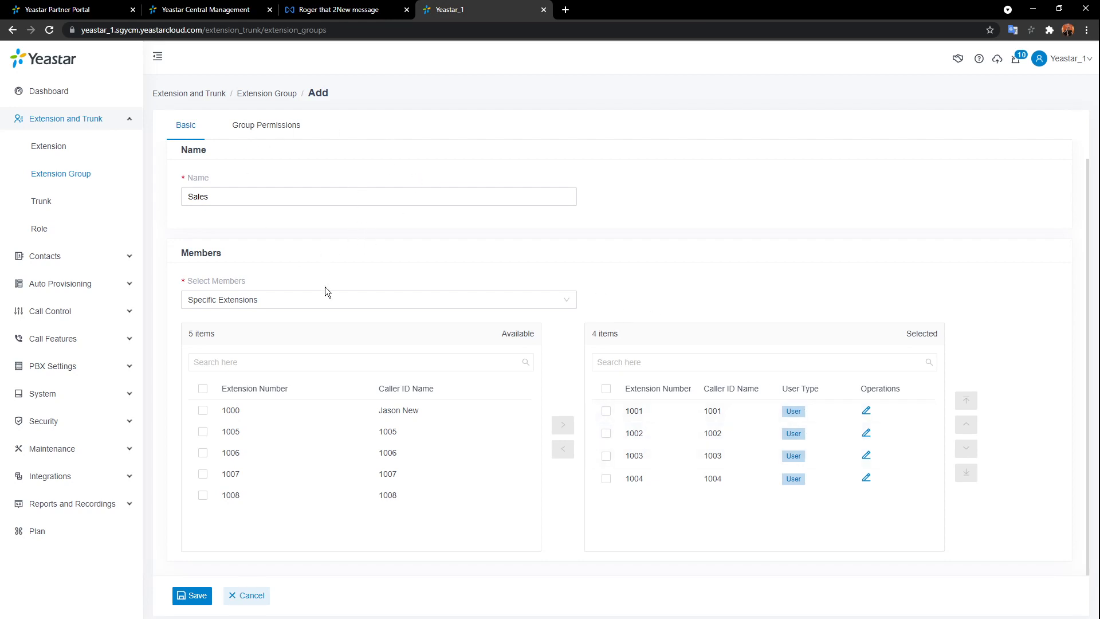
click(271, 126)
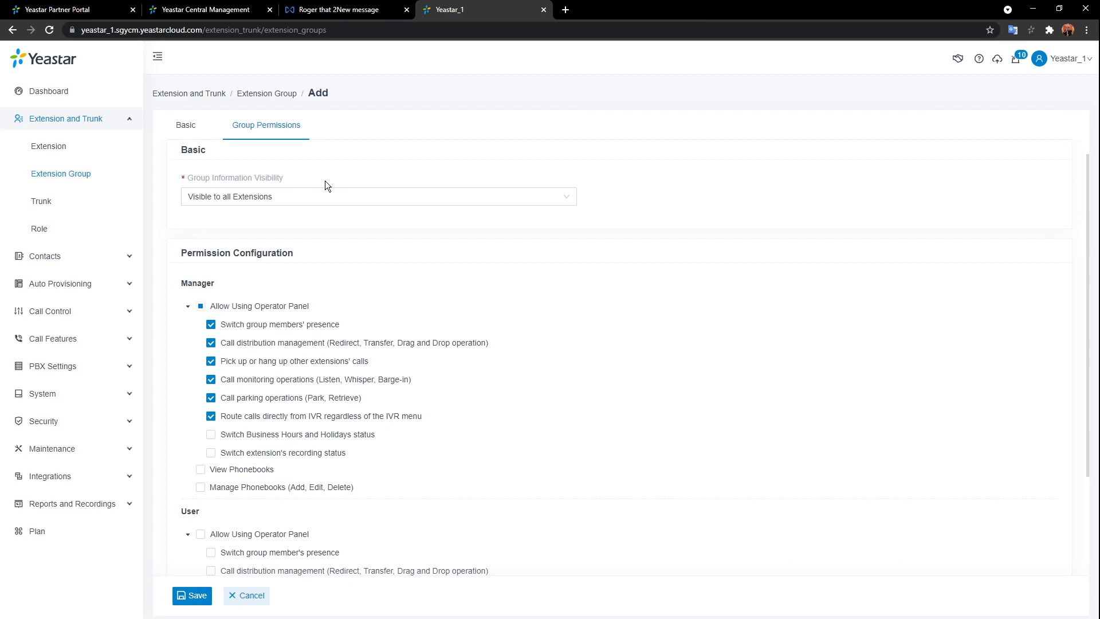
- Make the Sales group visible only to specific extension 1000
click(549, 199)
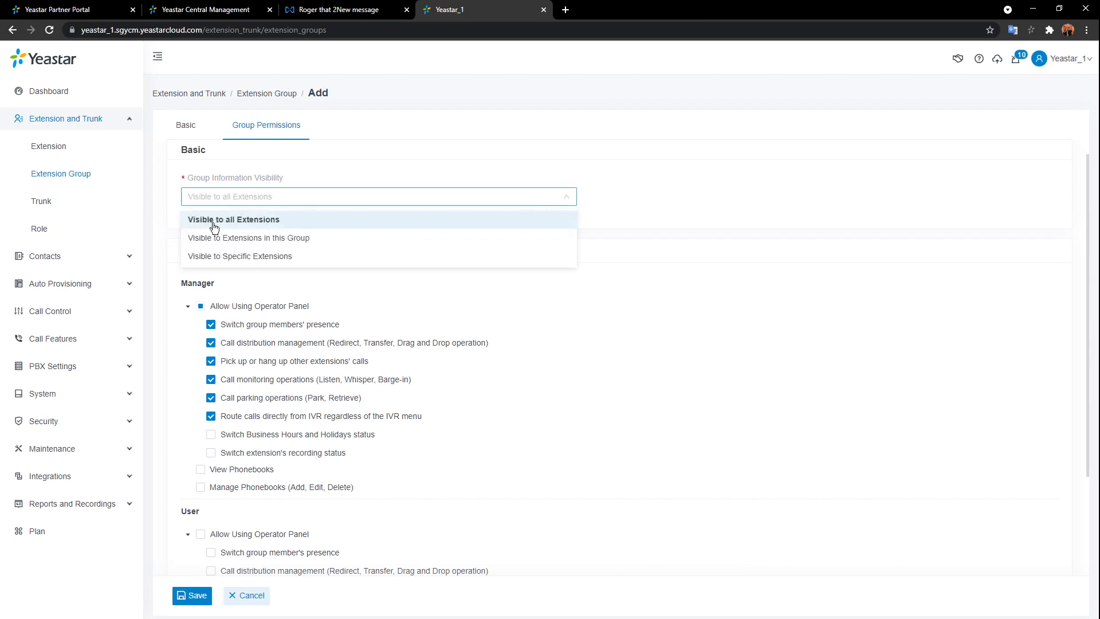
click(337, 238)
click(304, 198)
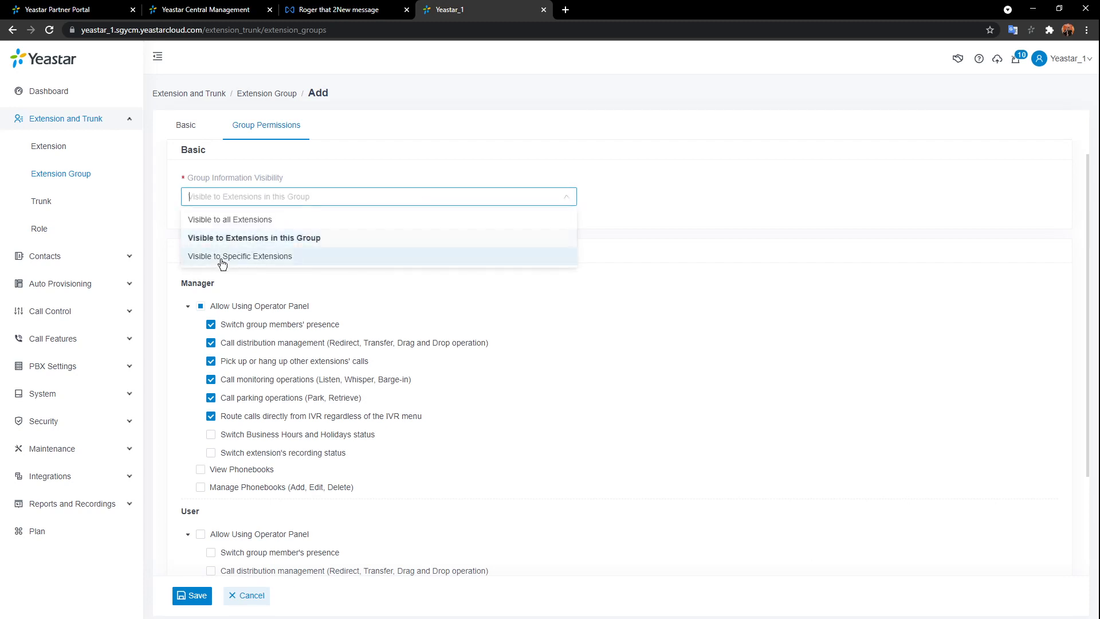
click(351, 257)
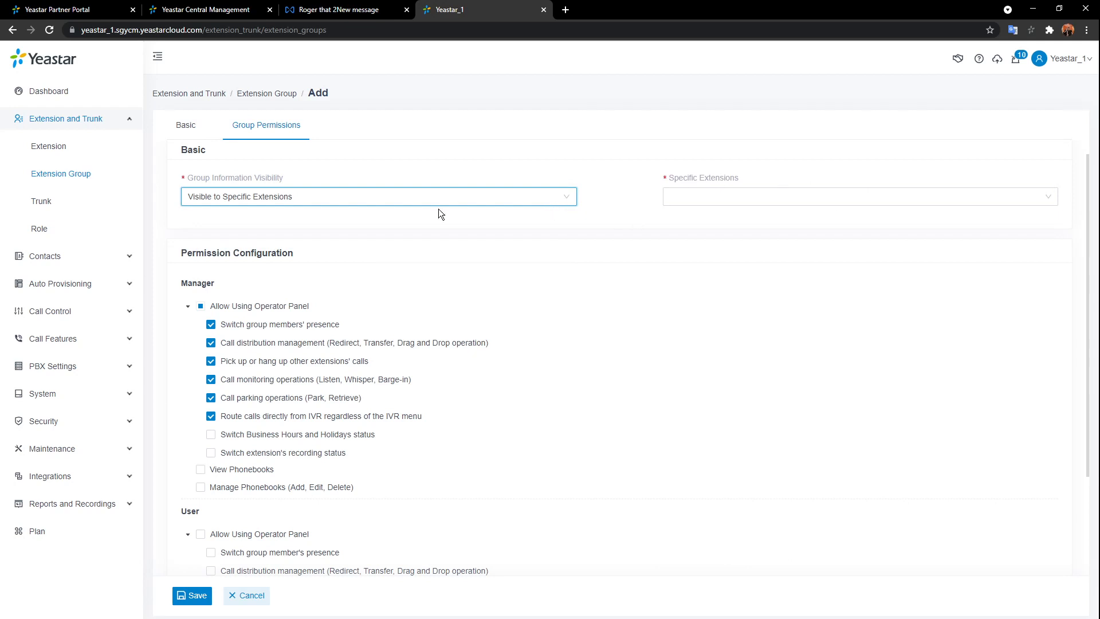
click(731, 194)
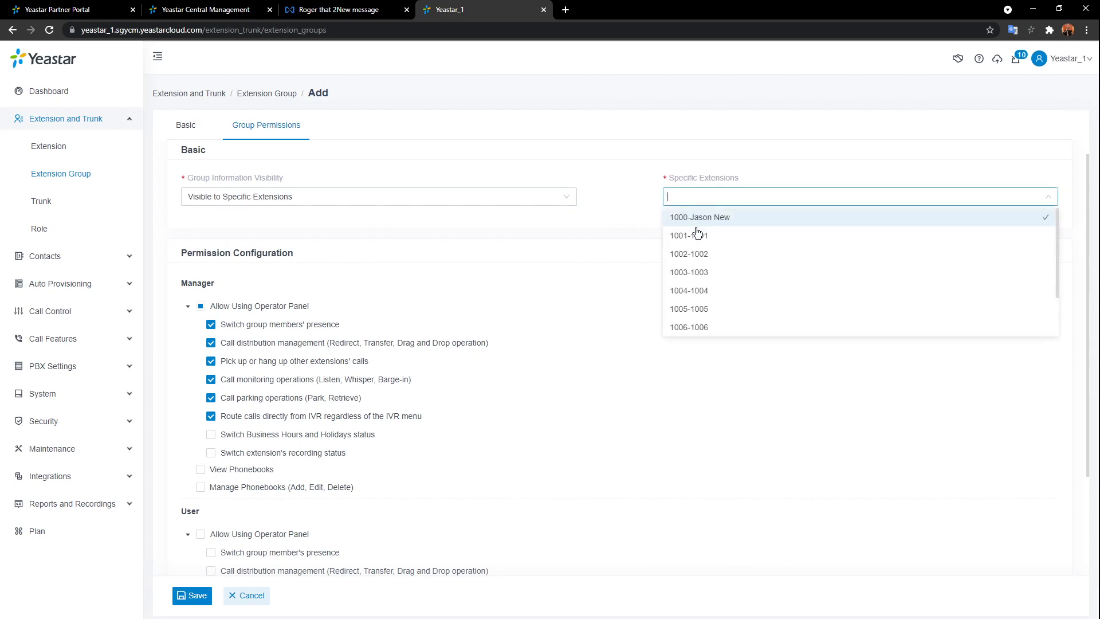
click(702, 218)
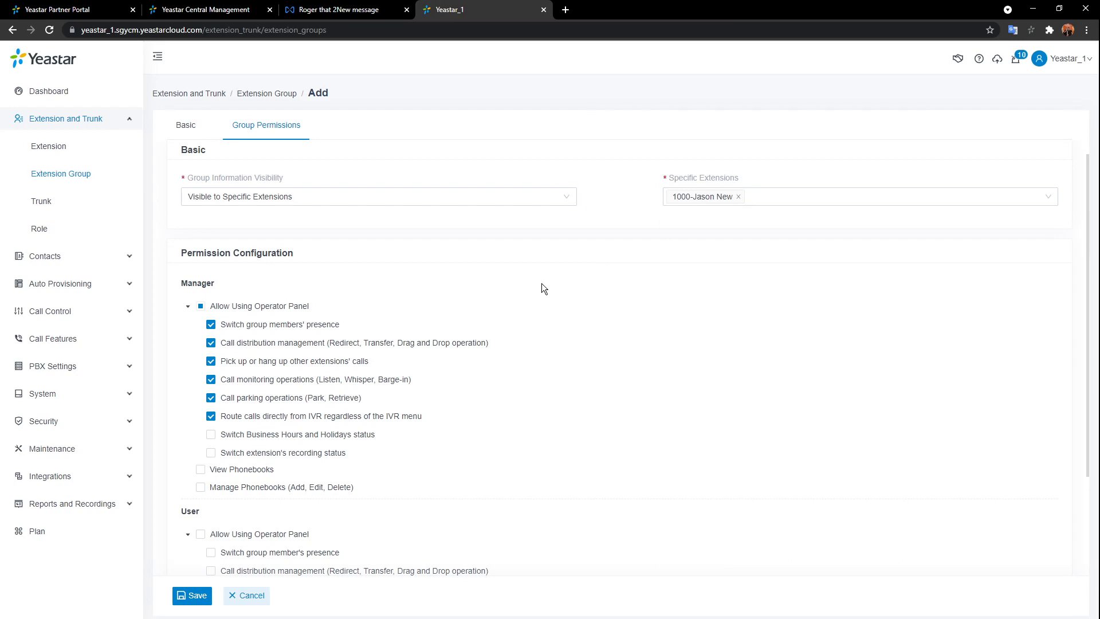
- Grant Managers all Operator Panel permissions and view/manage rights on All Company Contacts_Phonebook
scroll(256, 280, down, 3)
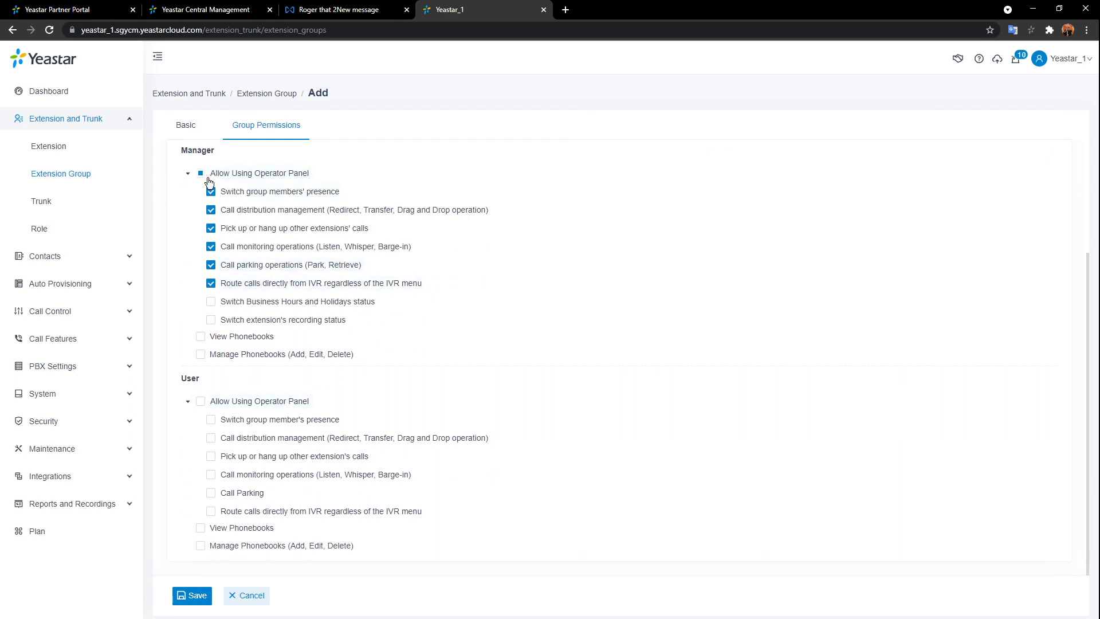
click(200, 173)
click(200, 337)
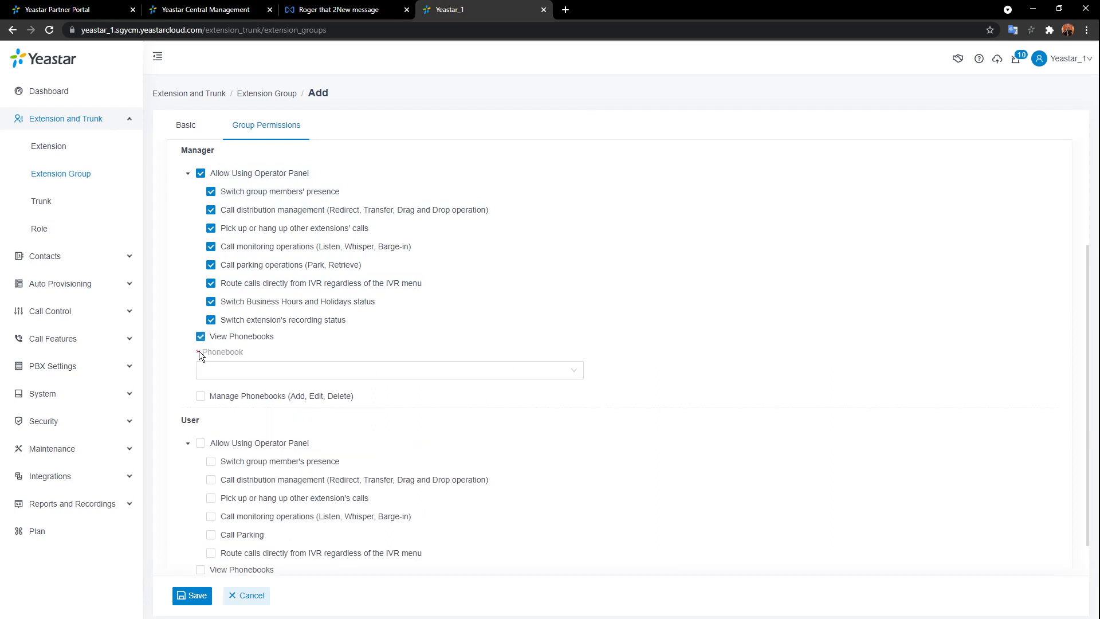
click(201, 396)
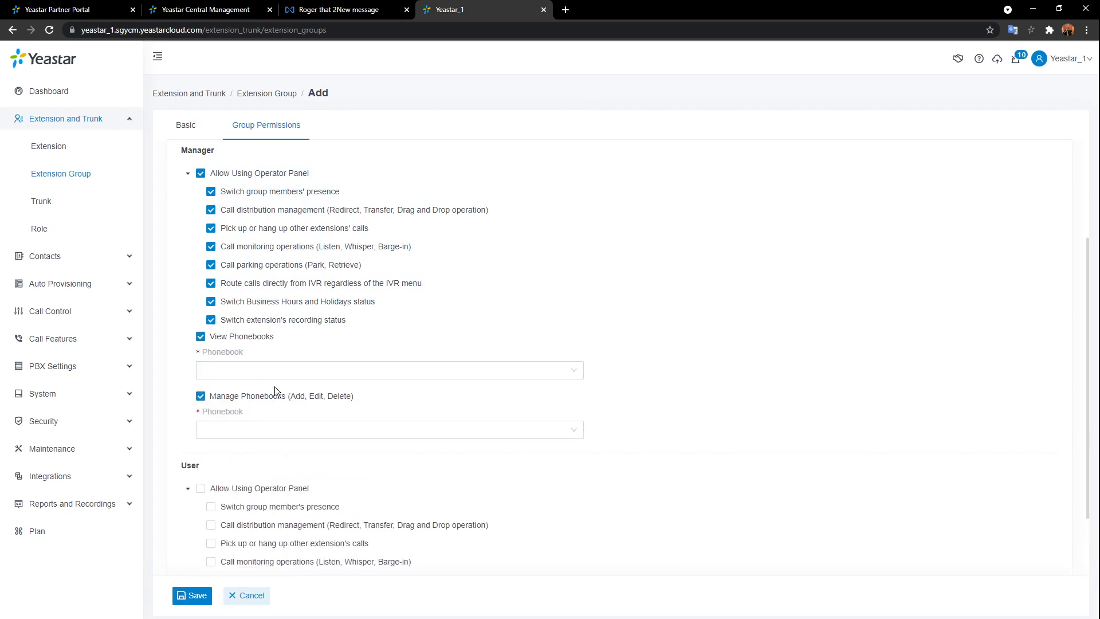
click(305, 373)
click(258, 394)
click(285, 431)
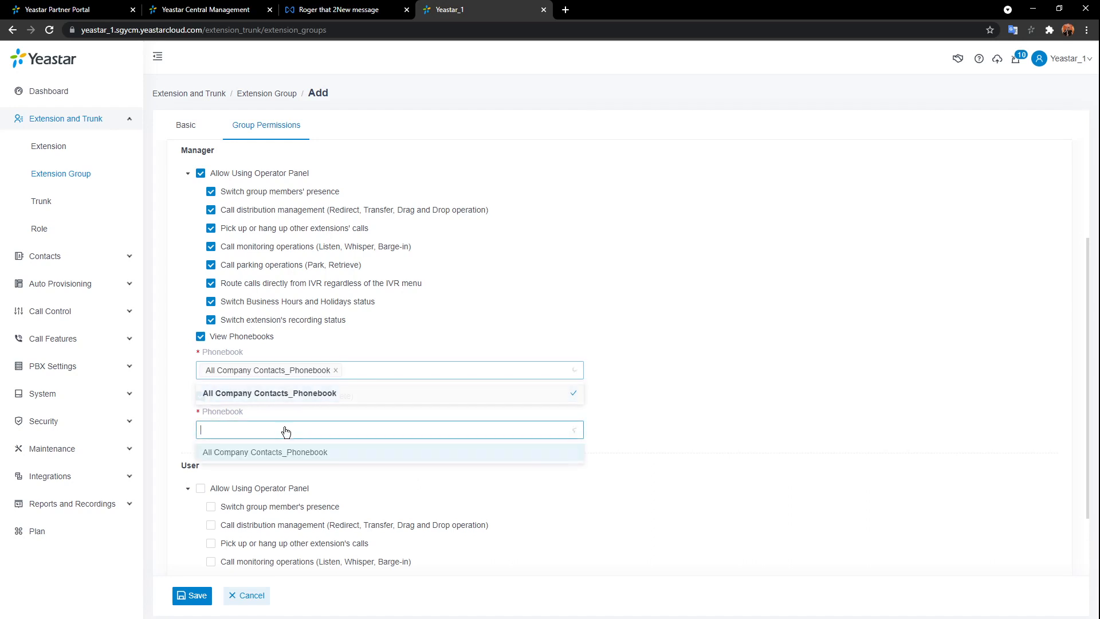
click(259, 452)
click(627, 413)
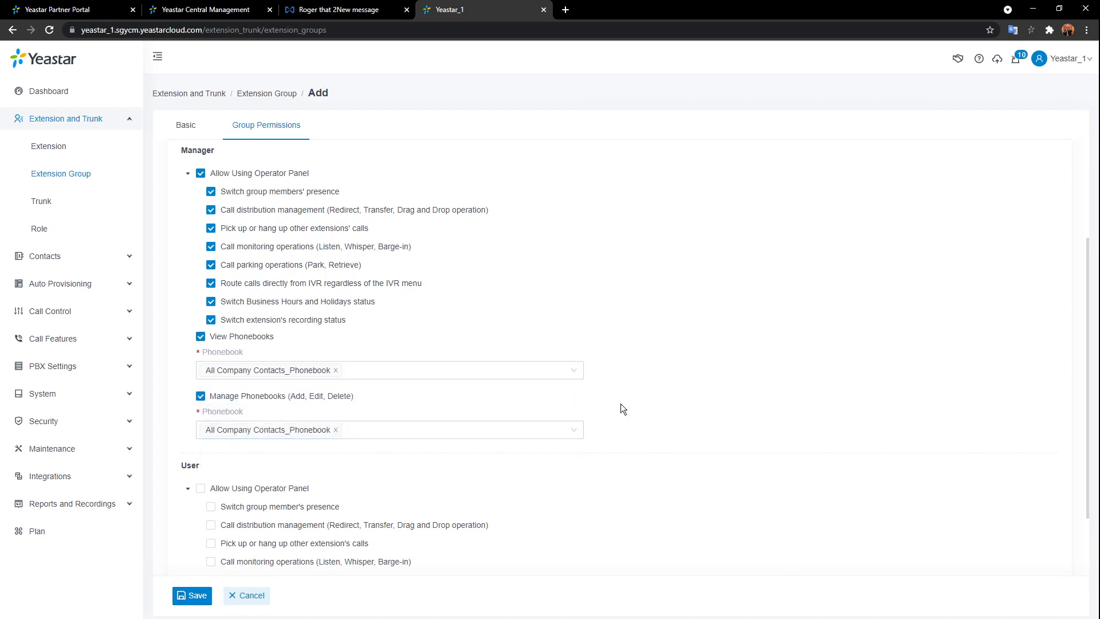
scroll(620, 405, down, 2)
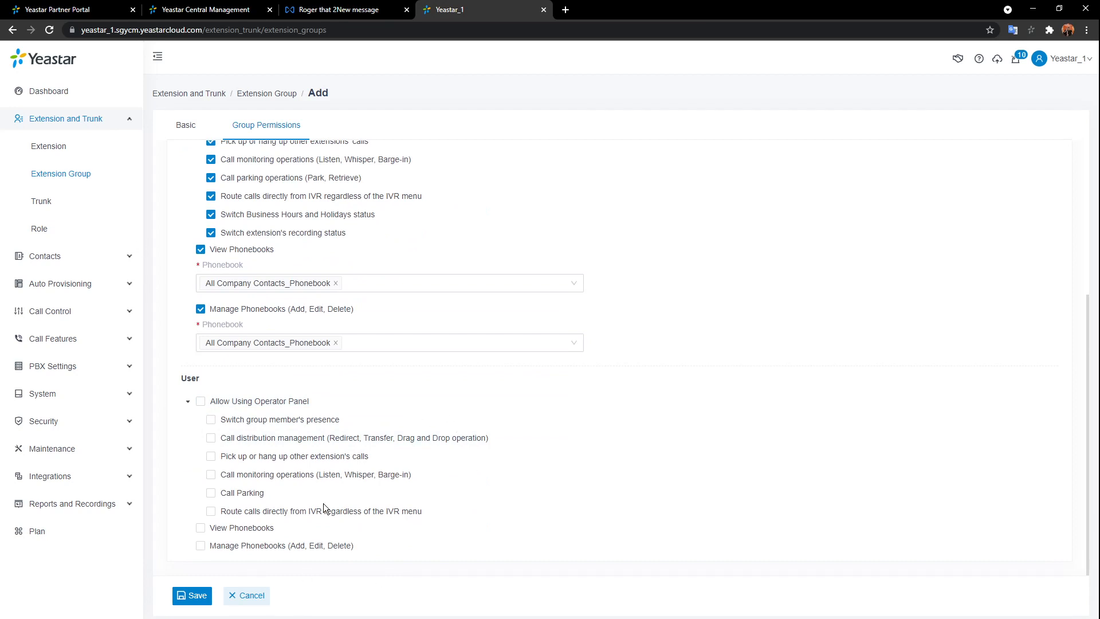
click(186, 126)
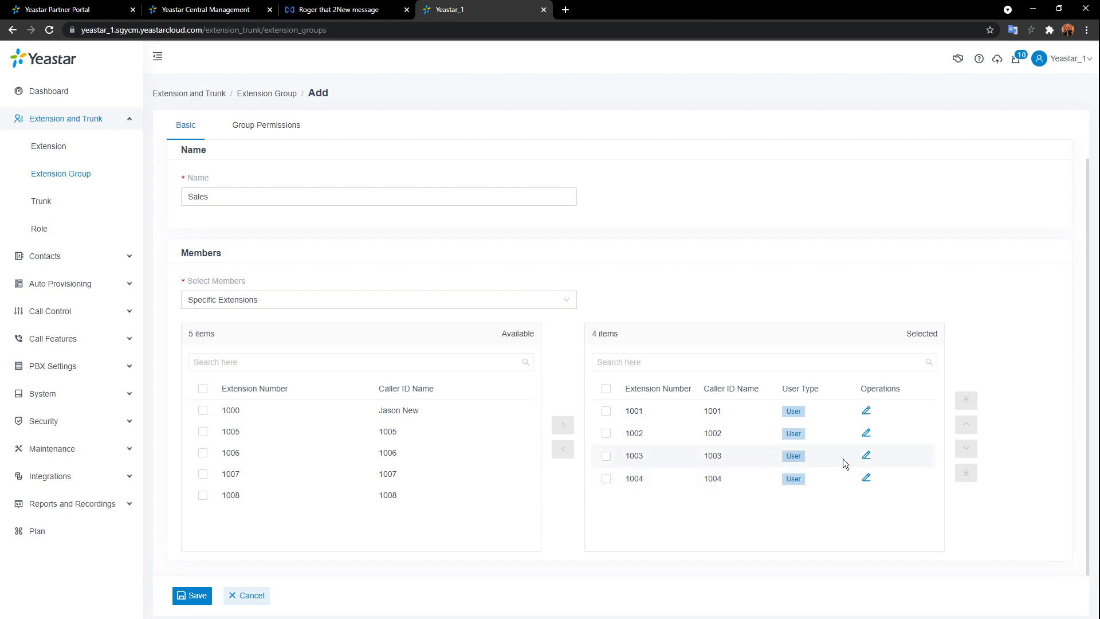
- Add extension 1000 to Sales as a Manager, save the group and apply changes
click(203, 410)
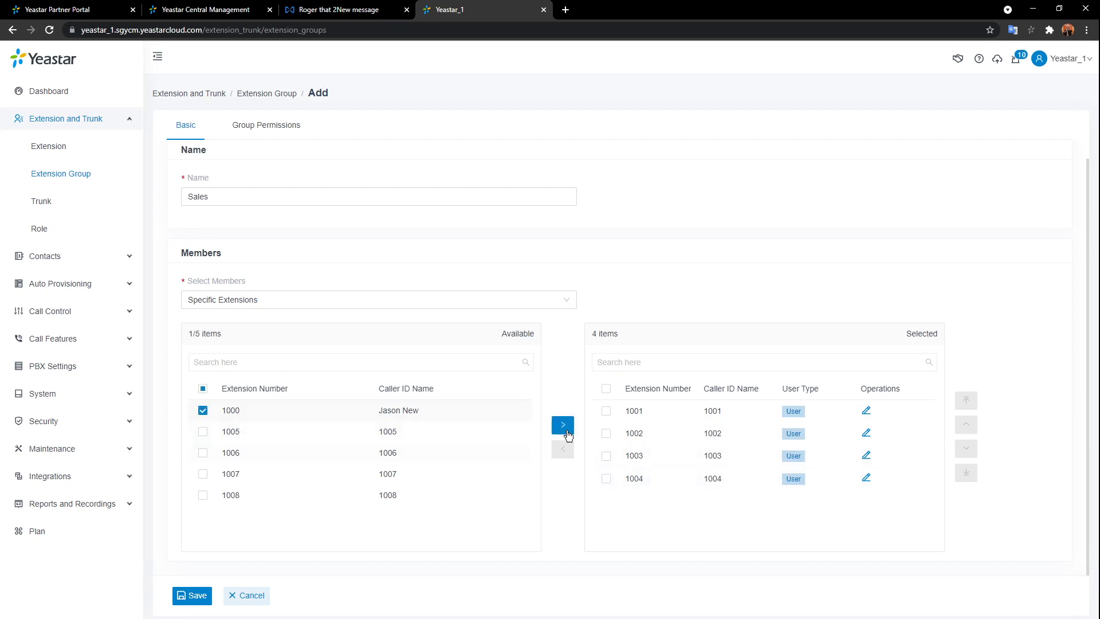
click(563, 424)
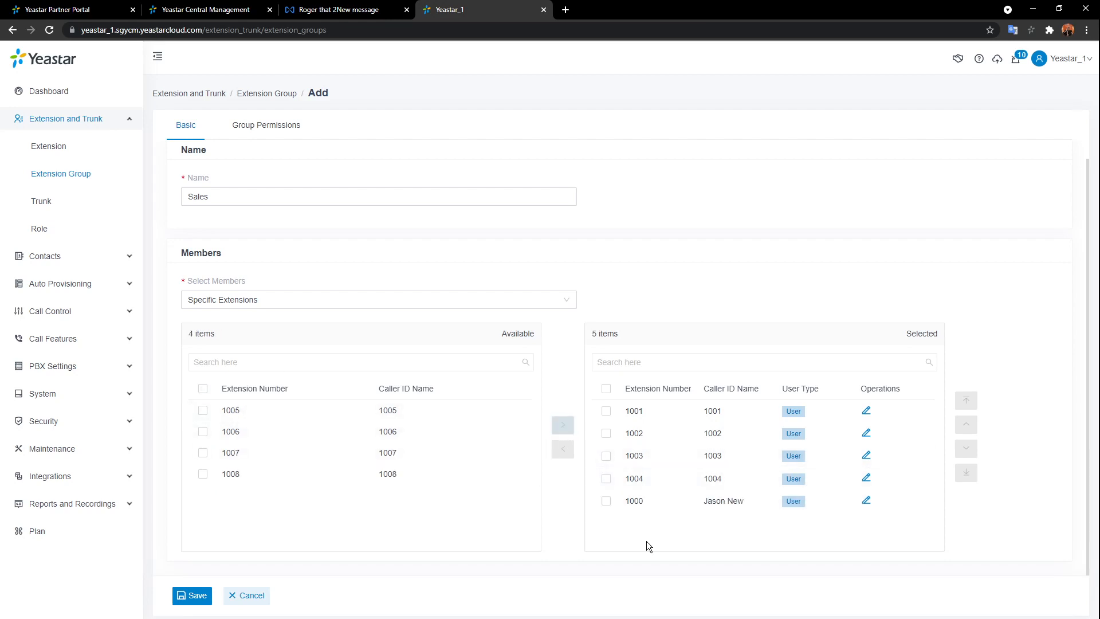
click(866, 501)
click(457, 250)
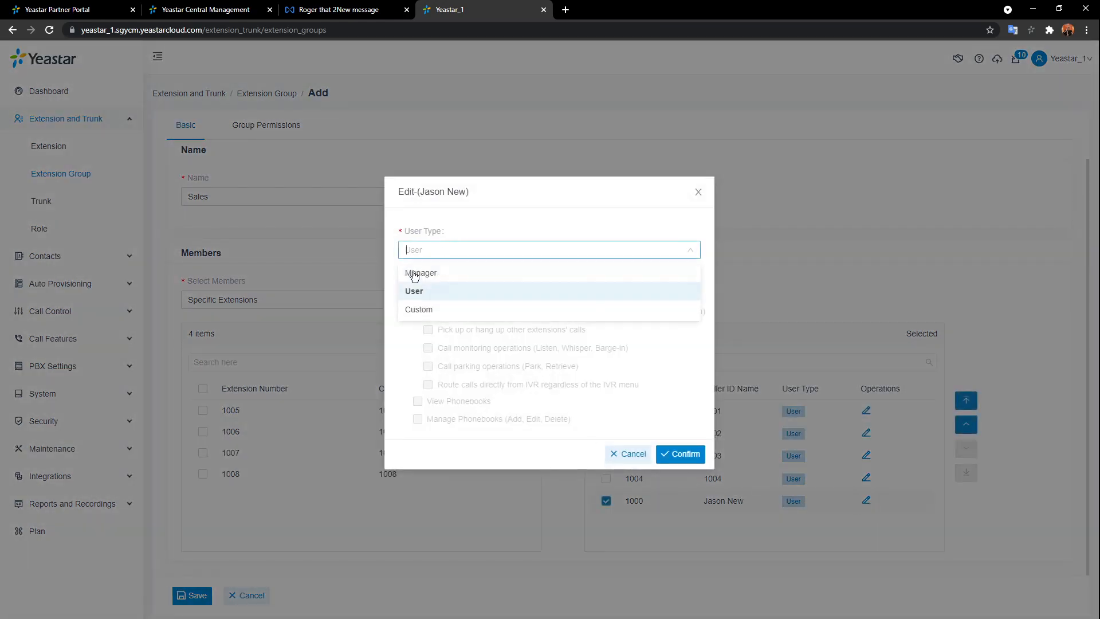
click(415, 274)
scroll(555, 383, down, 3)
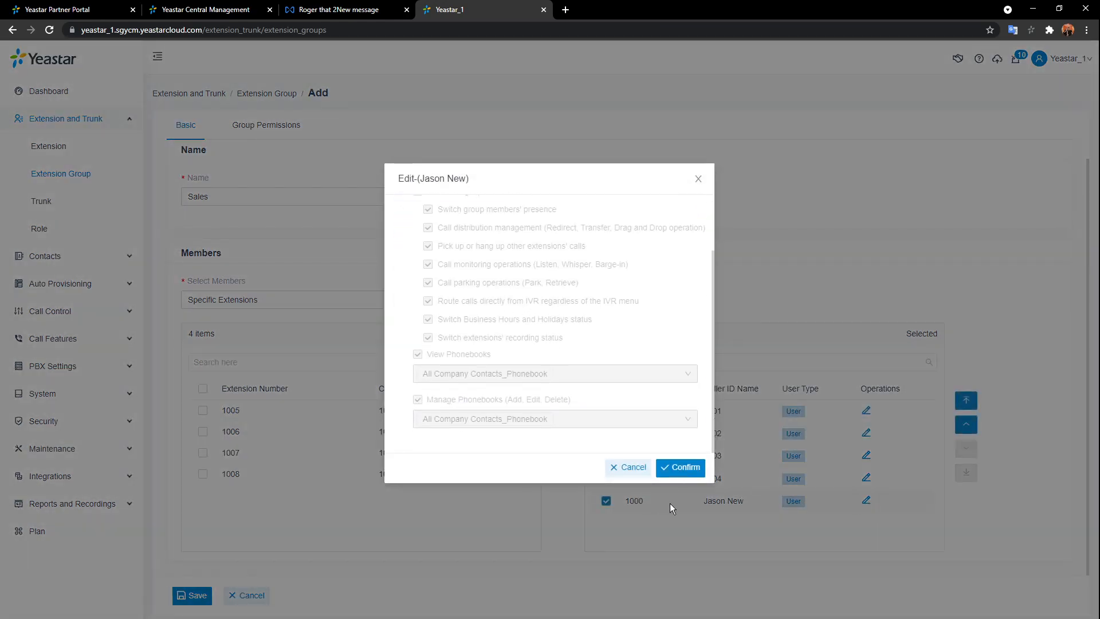
click(682, 468)
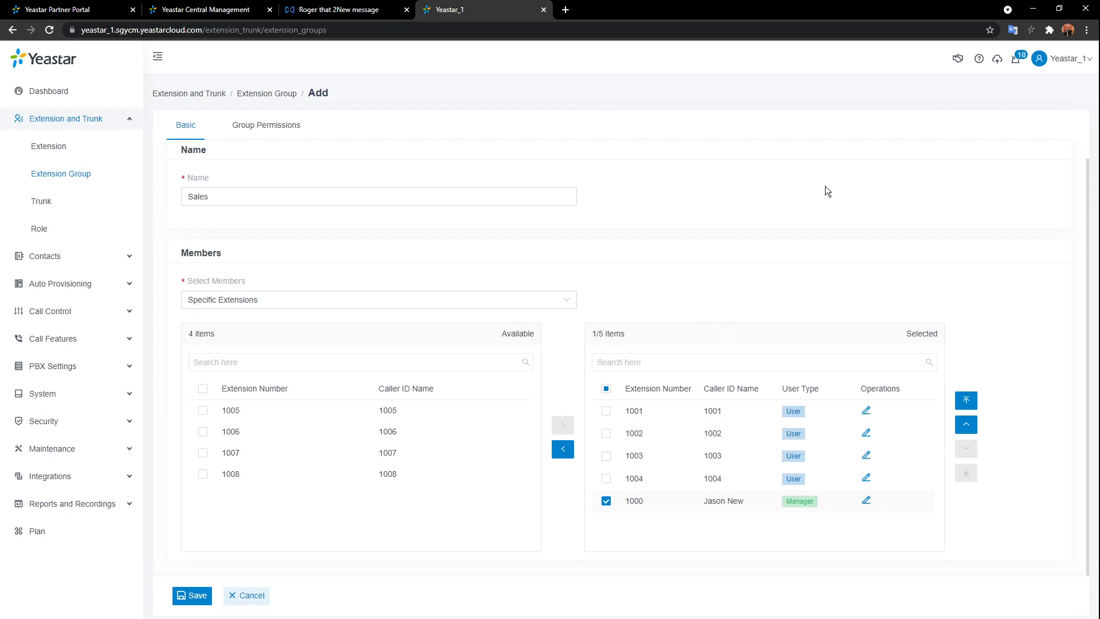
click(192, 595)
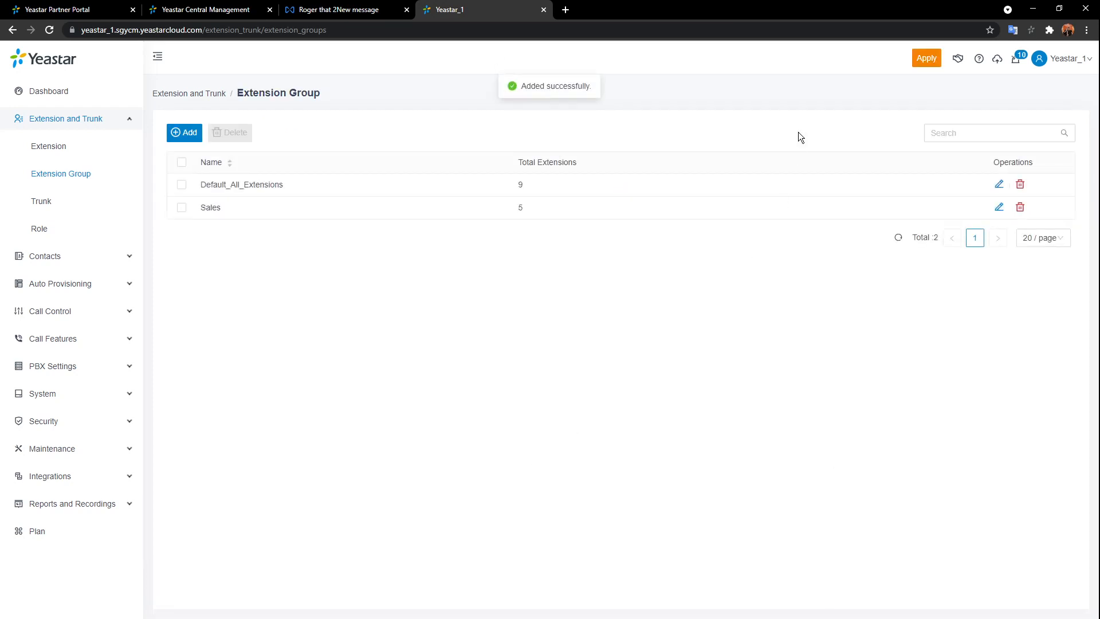
click(924, 58)
- Start a new extension group named Tech with members 1007 and 1008
click(184, 132)
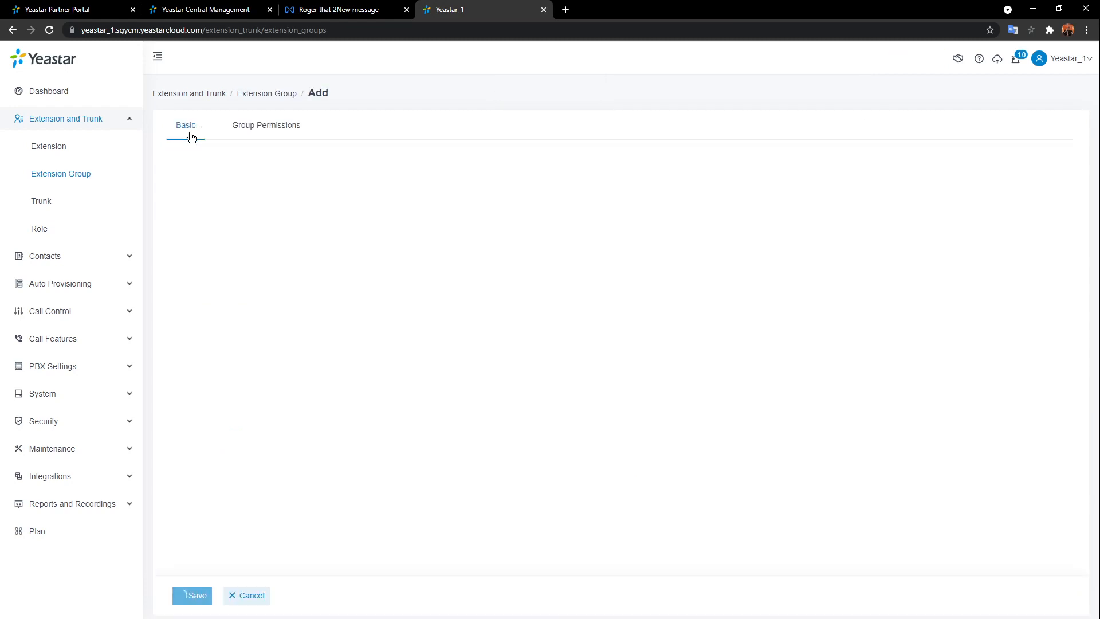
click(290, 214)
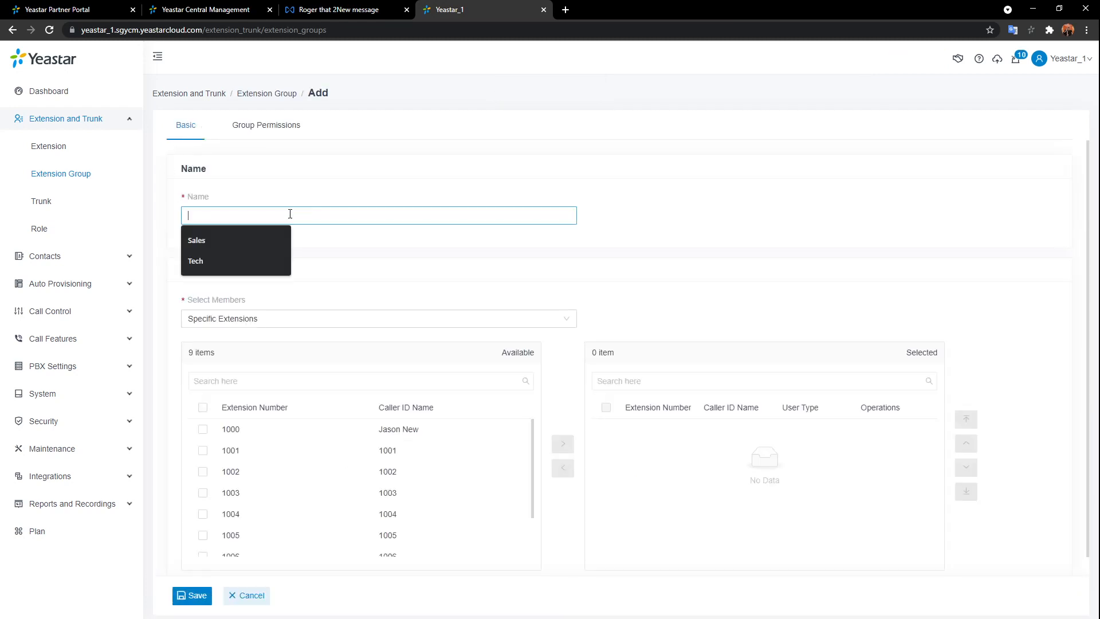
click(203, 255)
scroll(423, 507, down, 1)
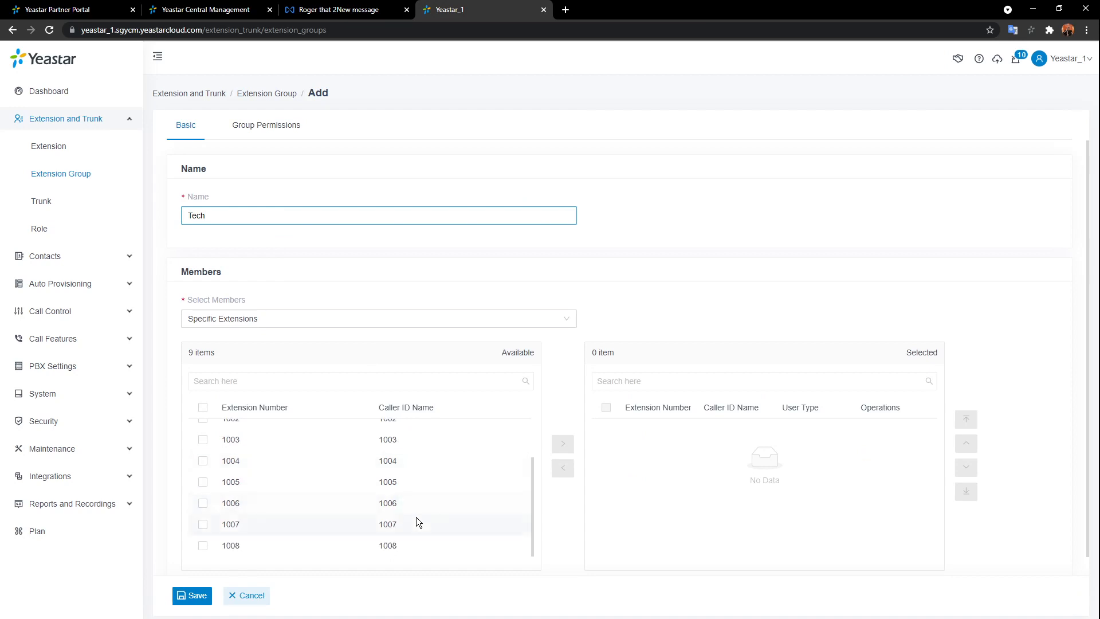
click(417, 519)
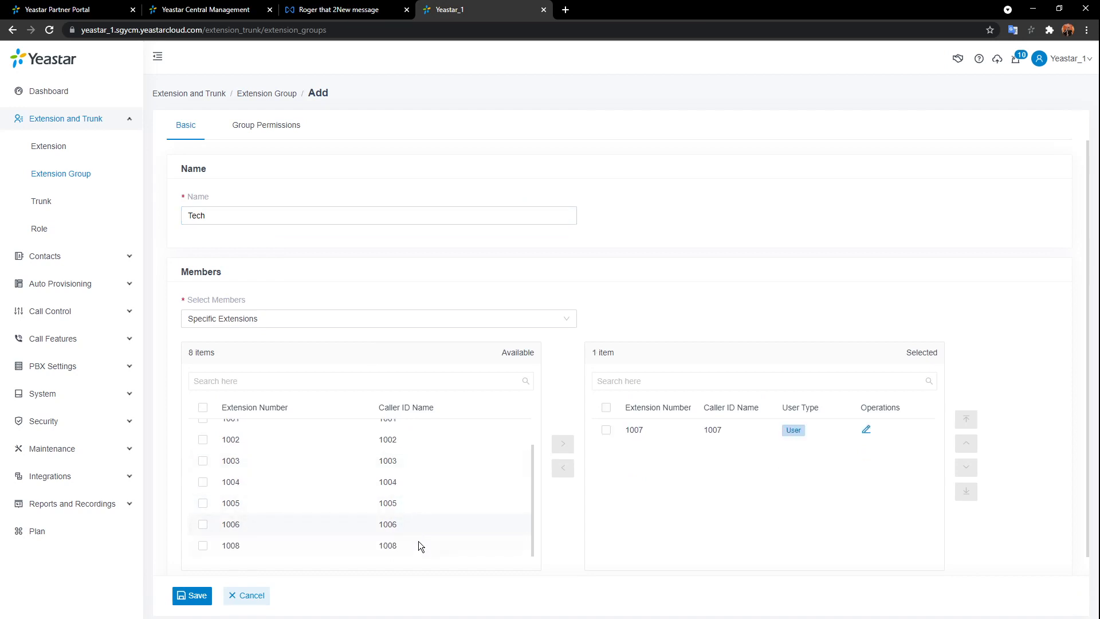
click(419, 544)
scroll(717, 457, down, 1)
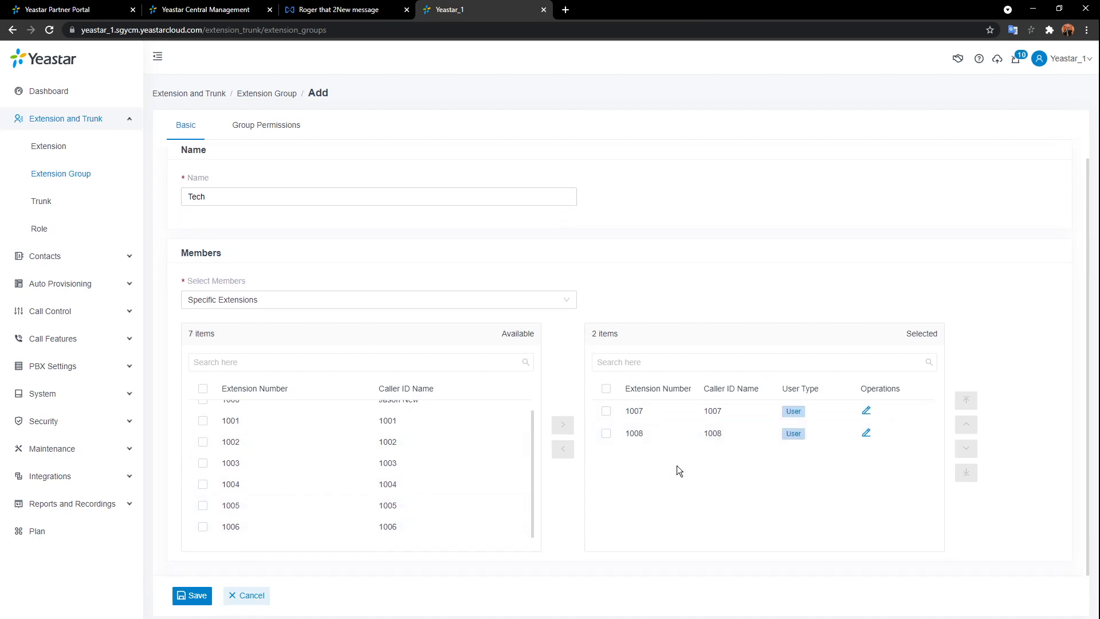
scroll(359, 299, up, 1)
- Keep the Tech group Visible to all Extensions and save it
click(277, 136)
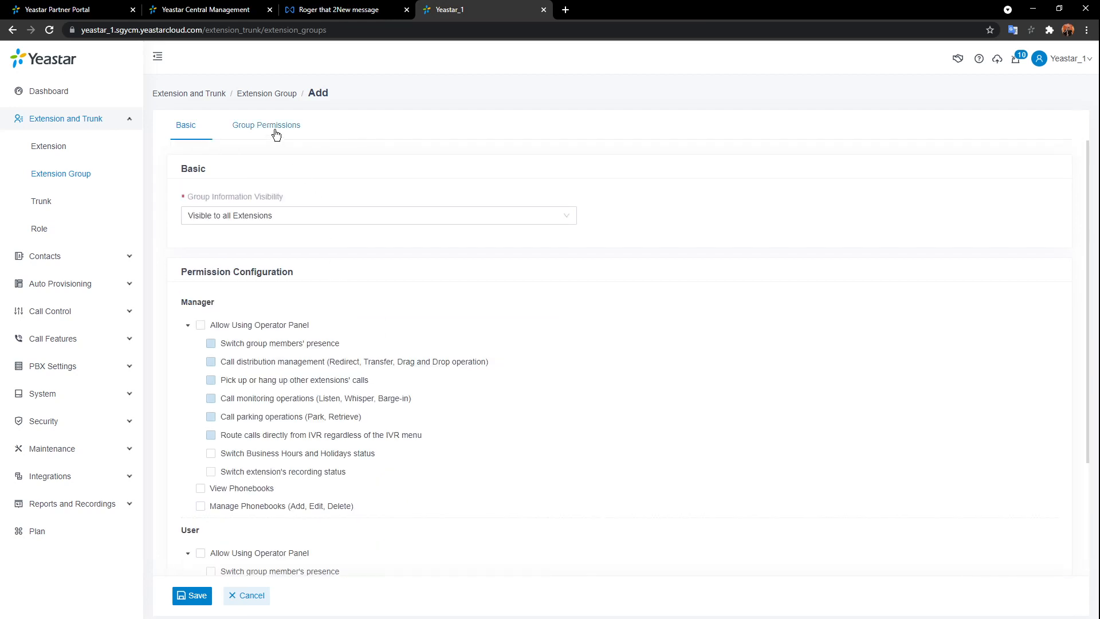
click(461, 217)
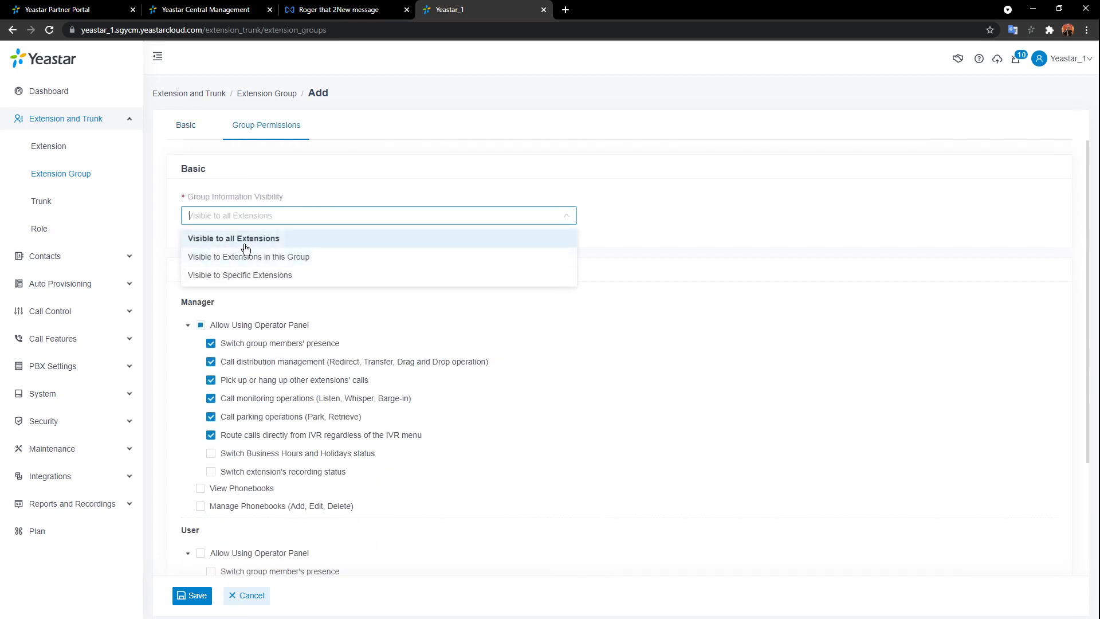
click(280, 243)
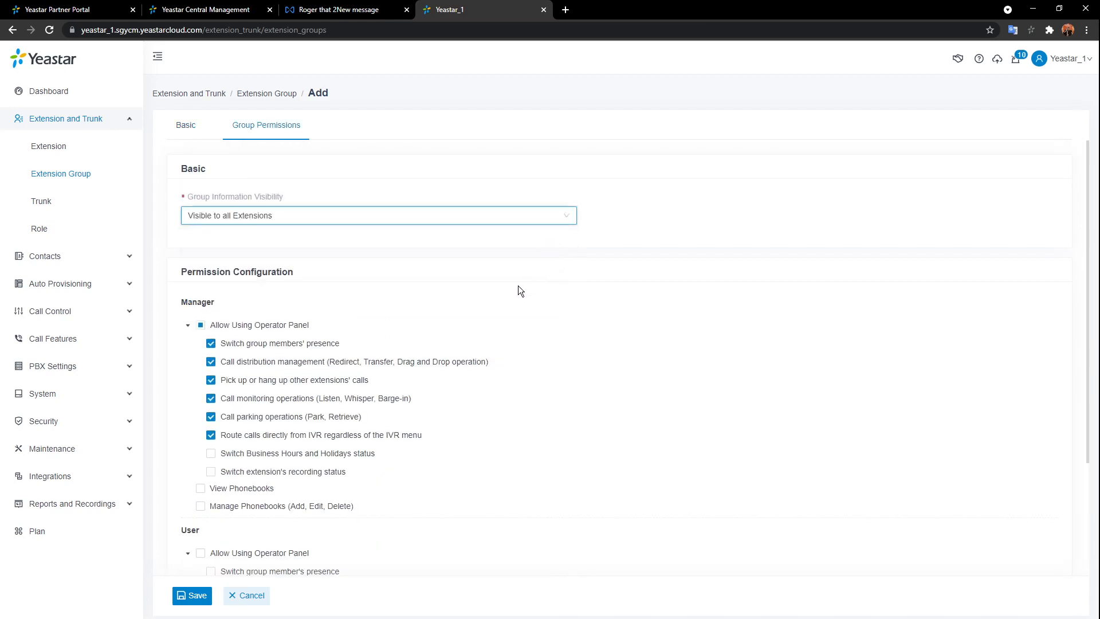
scroll(517, 287, down, 2)
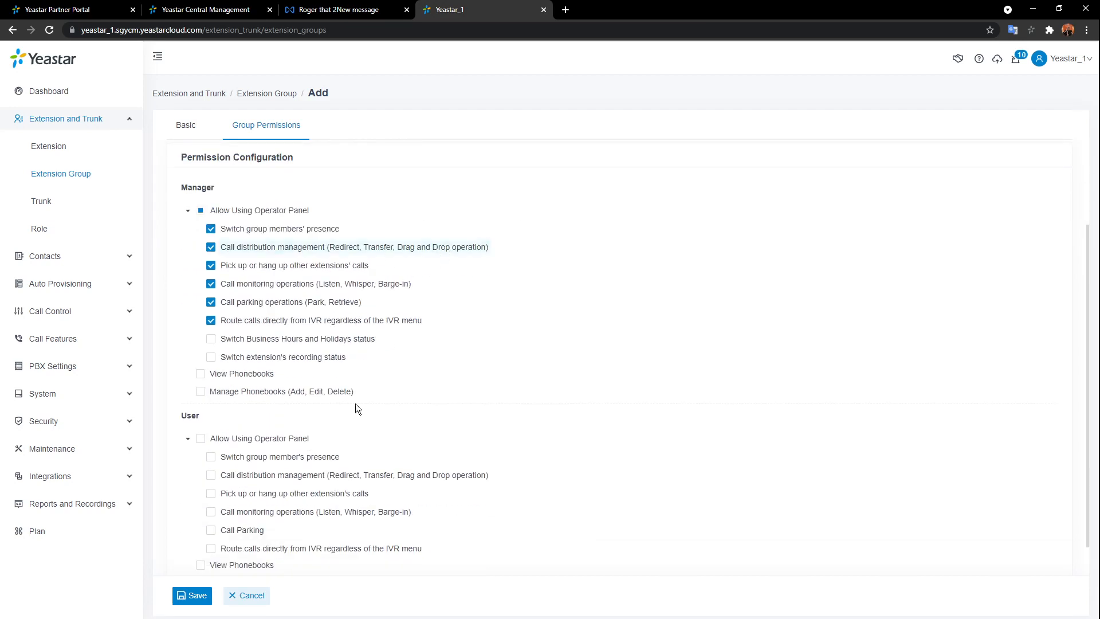
click(194, 595)
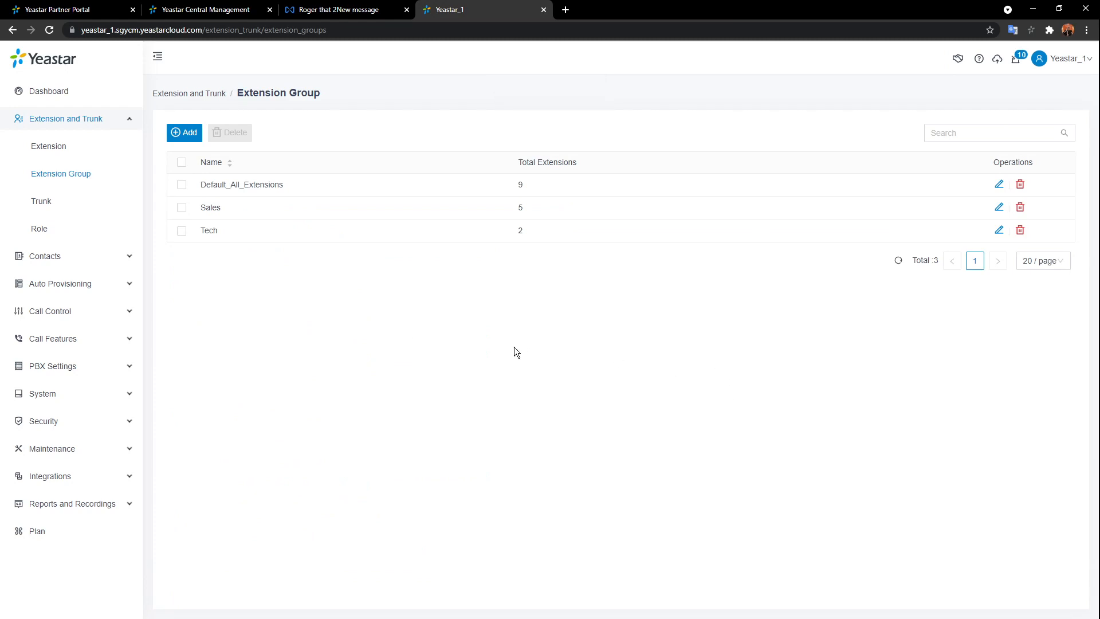
- Open the empty Company Contacts list and cancel a new contact form unsaved
click(120, 122)
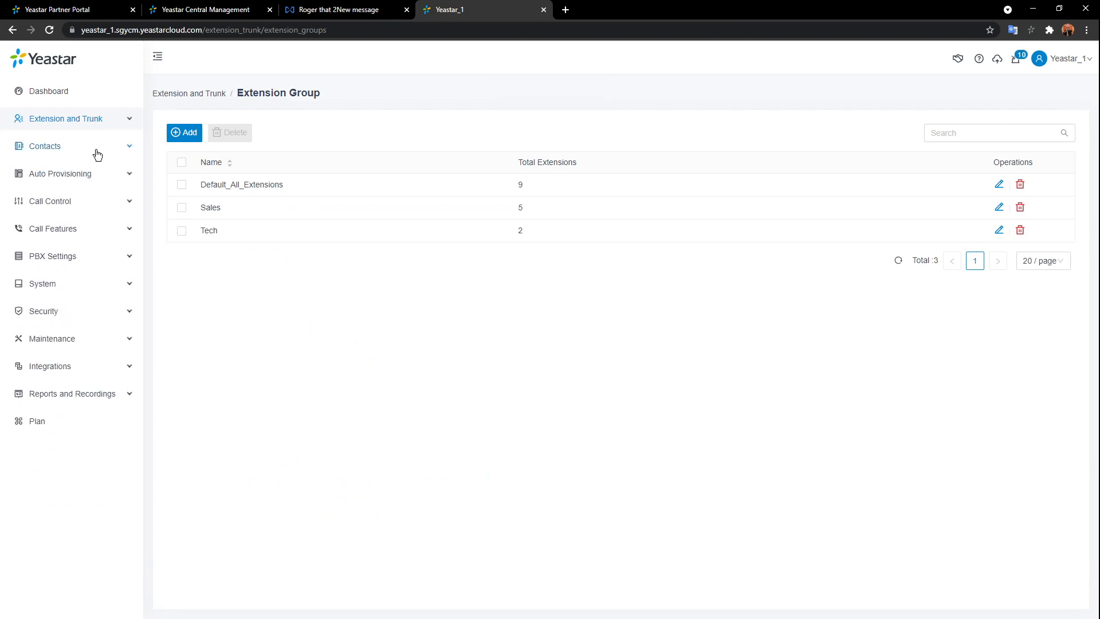
click(97, 152)
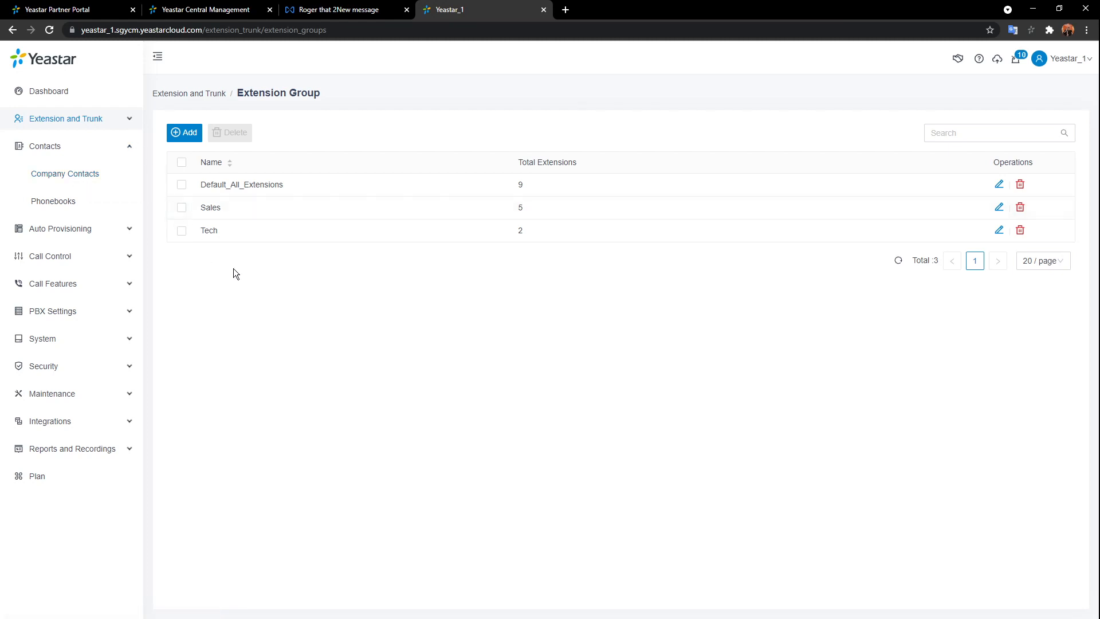
click(65, 173)
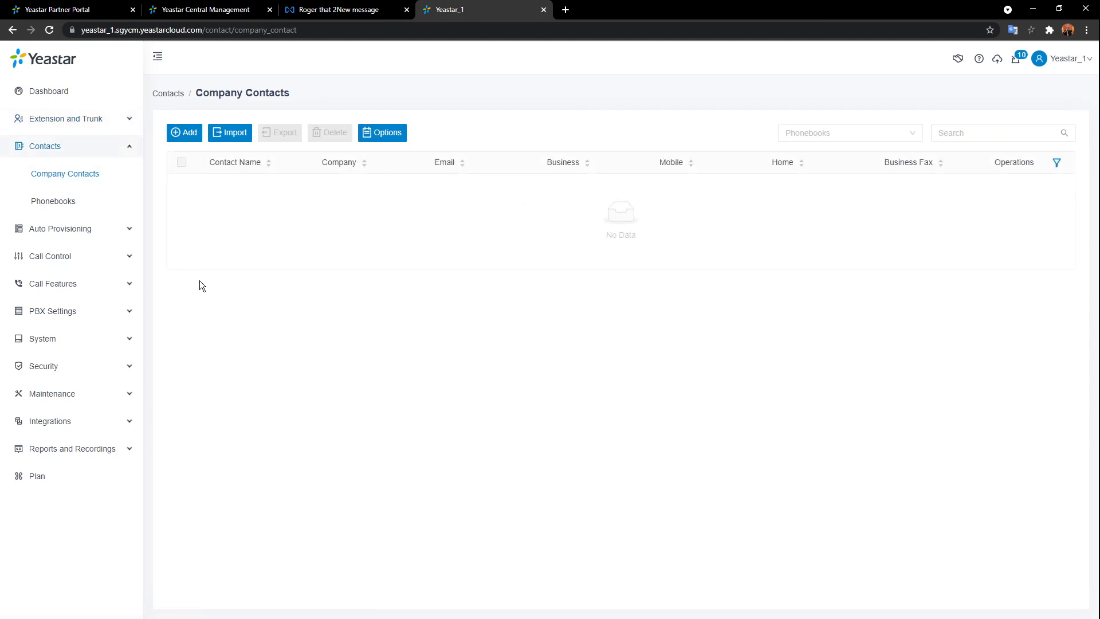
click(184, 132)
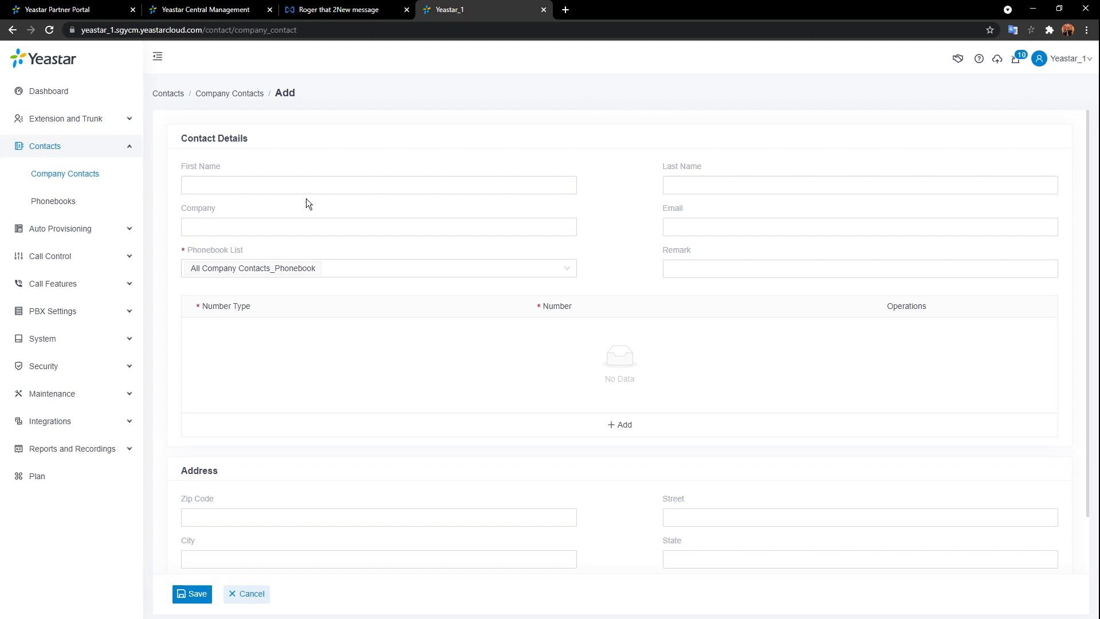
click(256, 597)
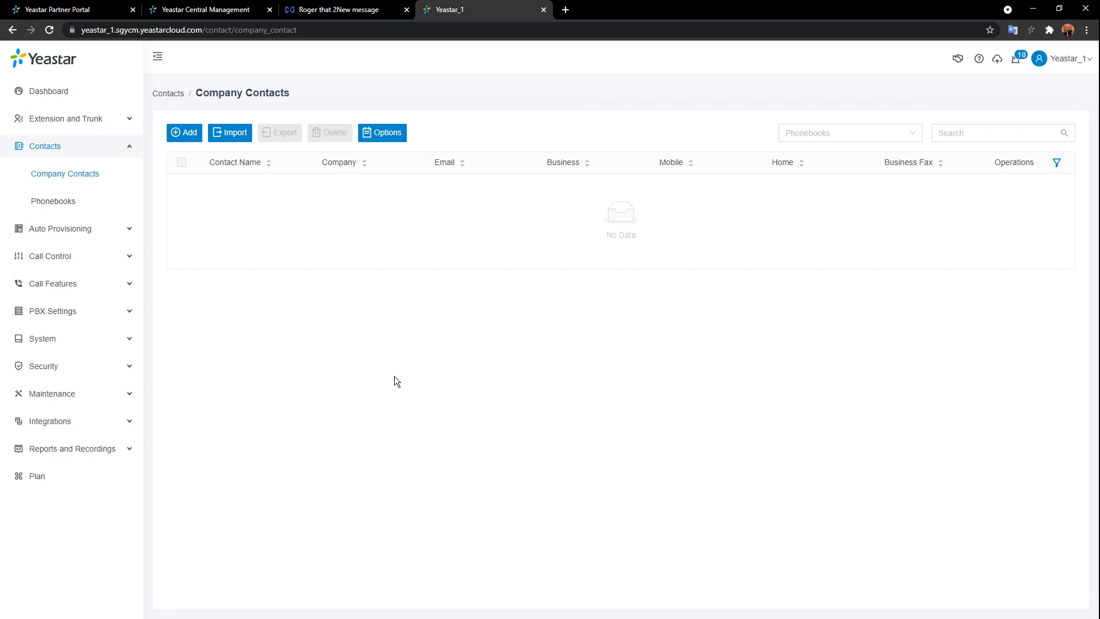
click(83, 202)
- Cancel a new phonebook form, then switch the sidebar from Contacts to Extension and Trunk
click(186, 135)
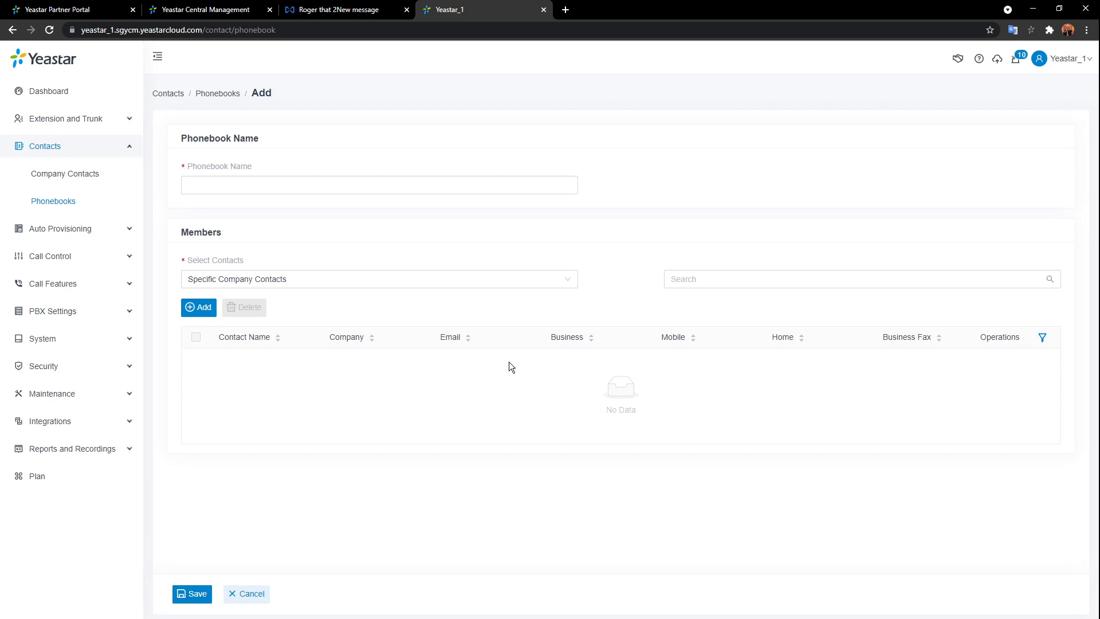
click(245, 594)
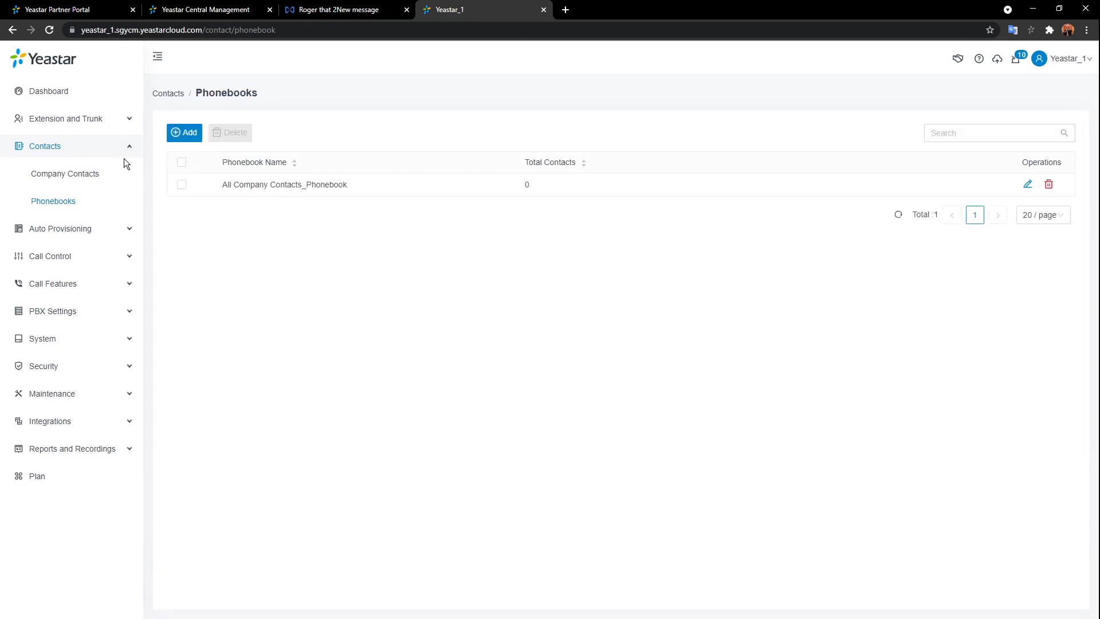
click(113, 144)
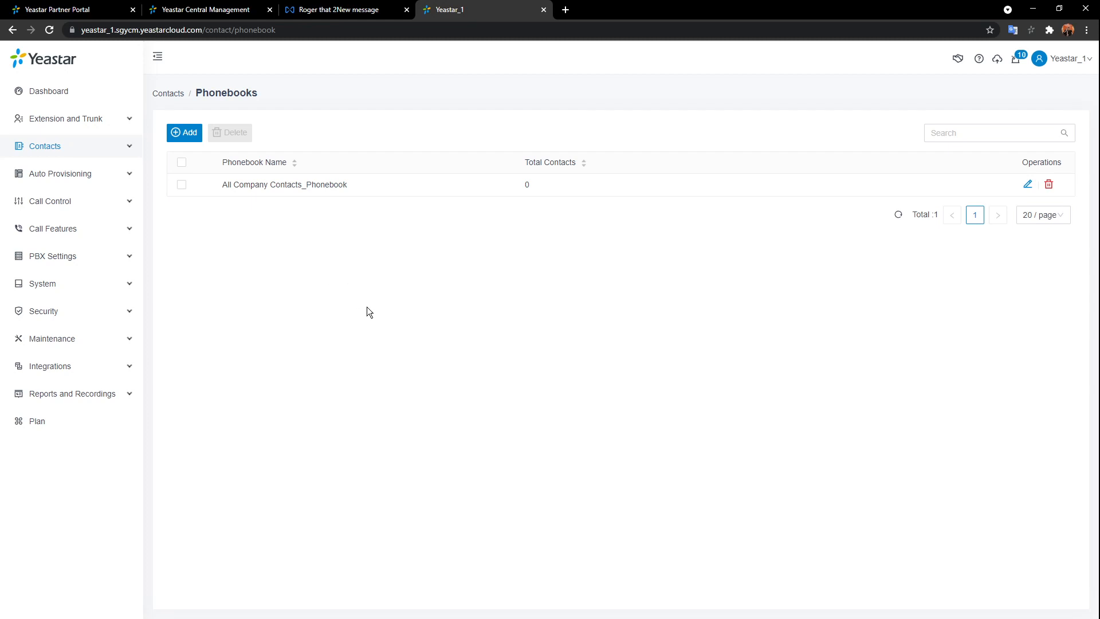
click(102, 119)
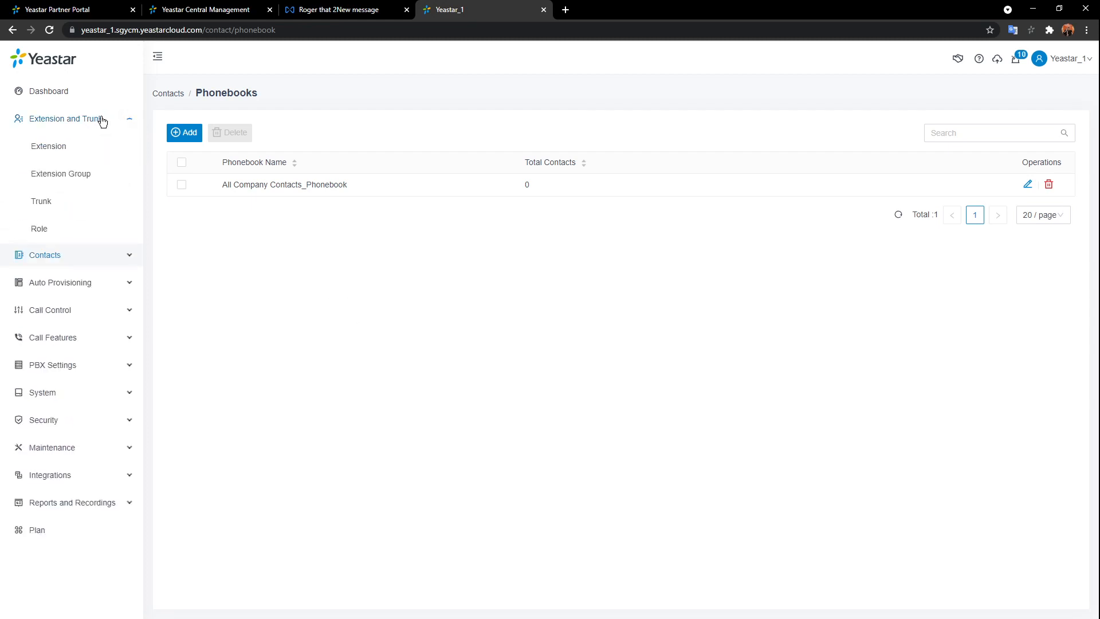
- Add a new trunk on the Trunk page and name it SIP_1
click(41, 203)
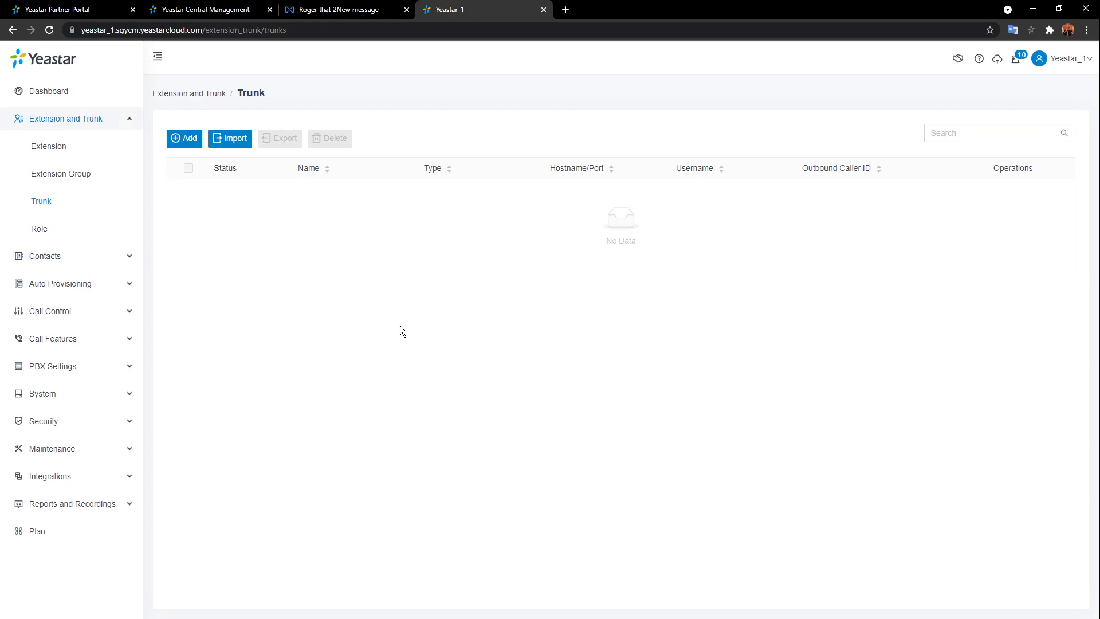
click(184, 138)
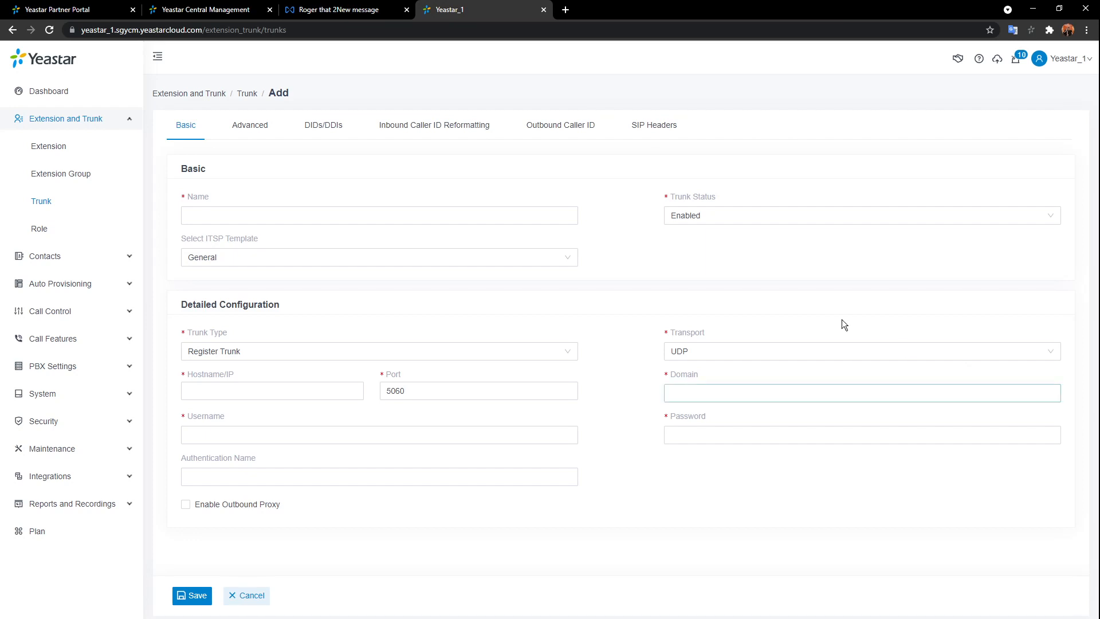
click(401, 220)
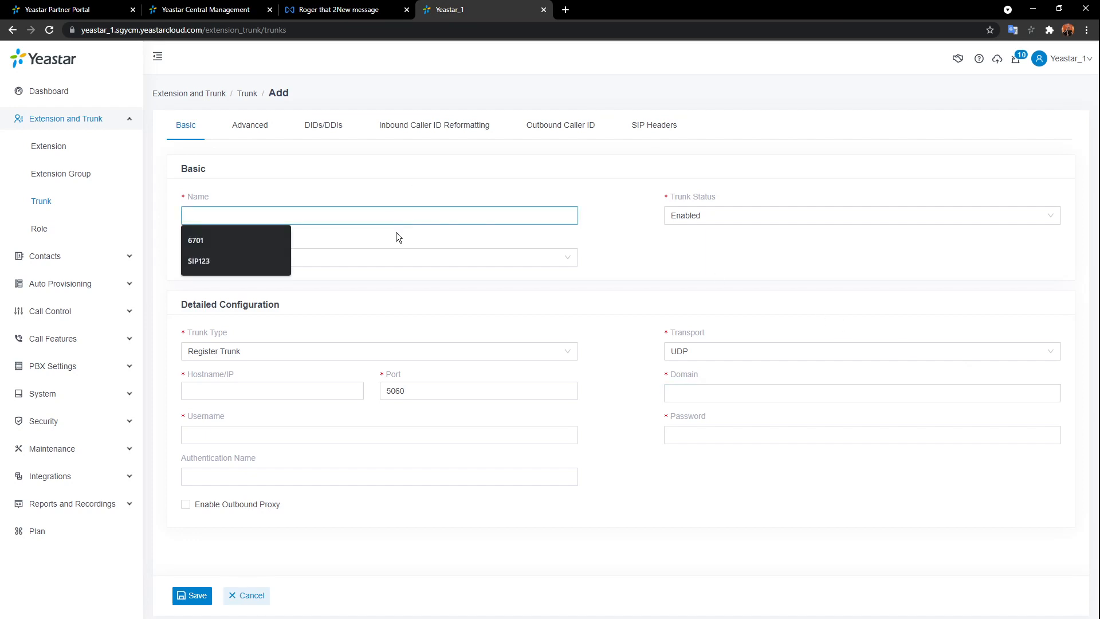
click(619, 212)
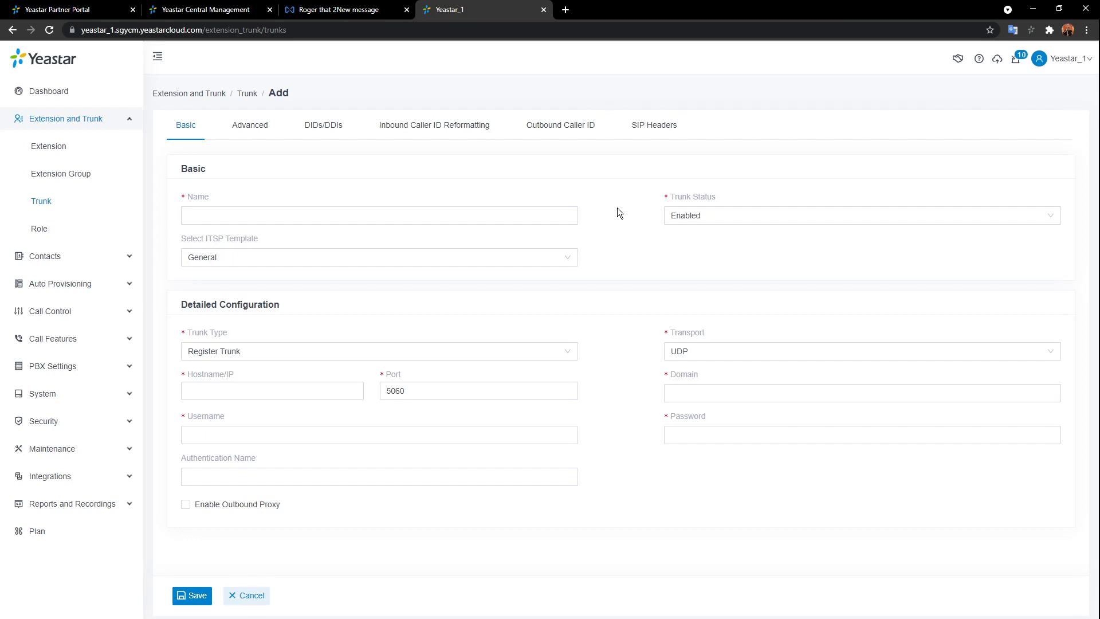
click(553, 216)
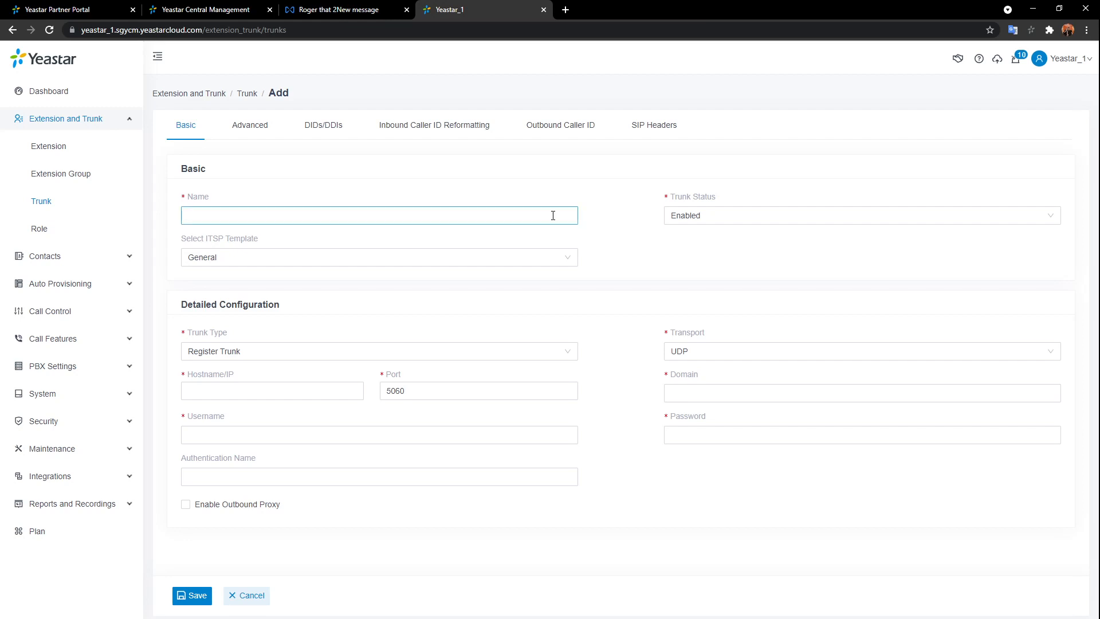
click(550, 218)
text(P)
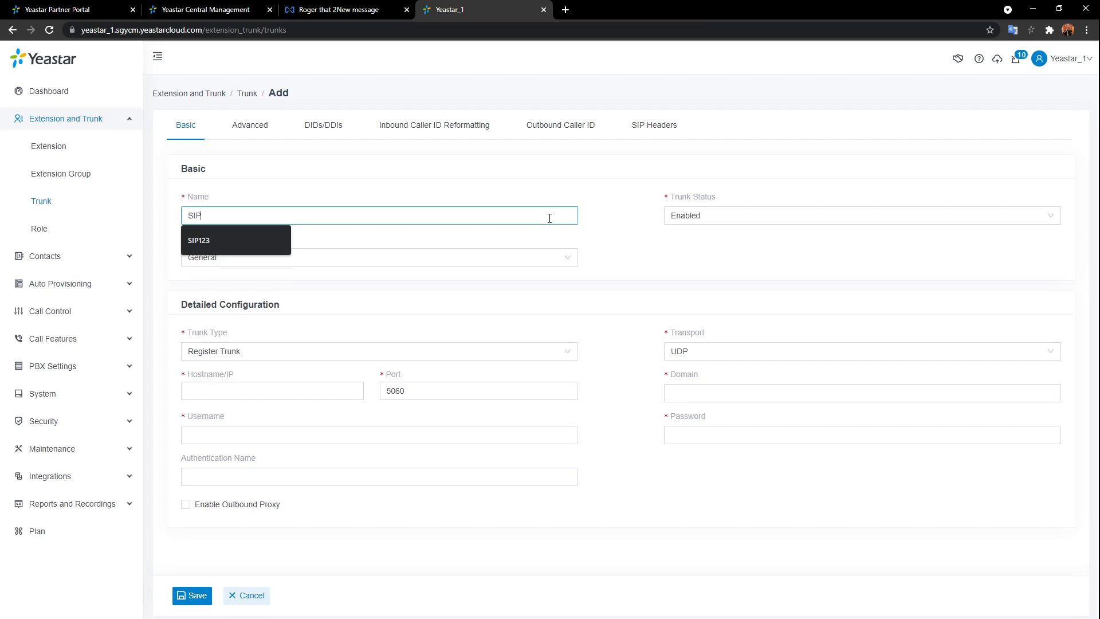
text(01)
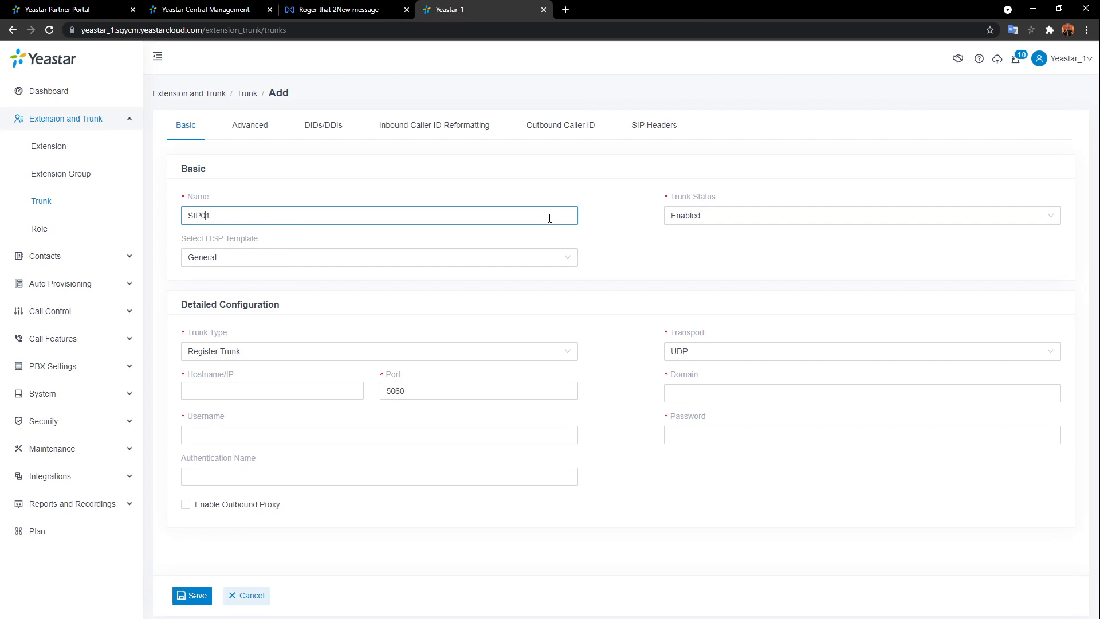
key(Left)
key(BackSpace)
text(_)
click(608, 224)
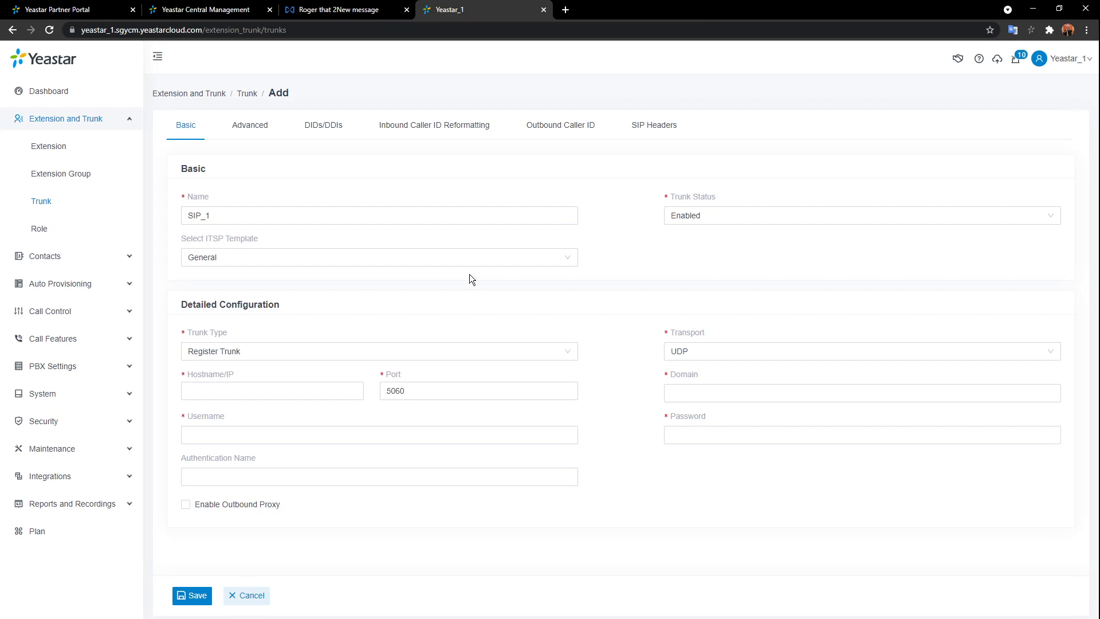
- Apply the United States ITSP template with SIP.US as the provider
click(560, 261)
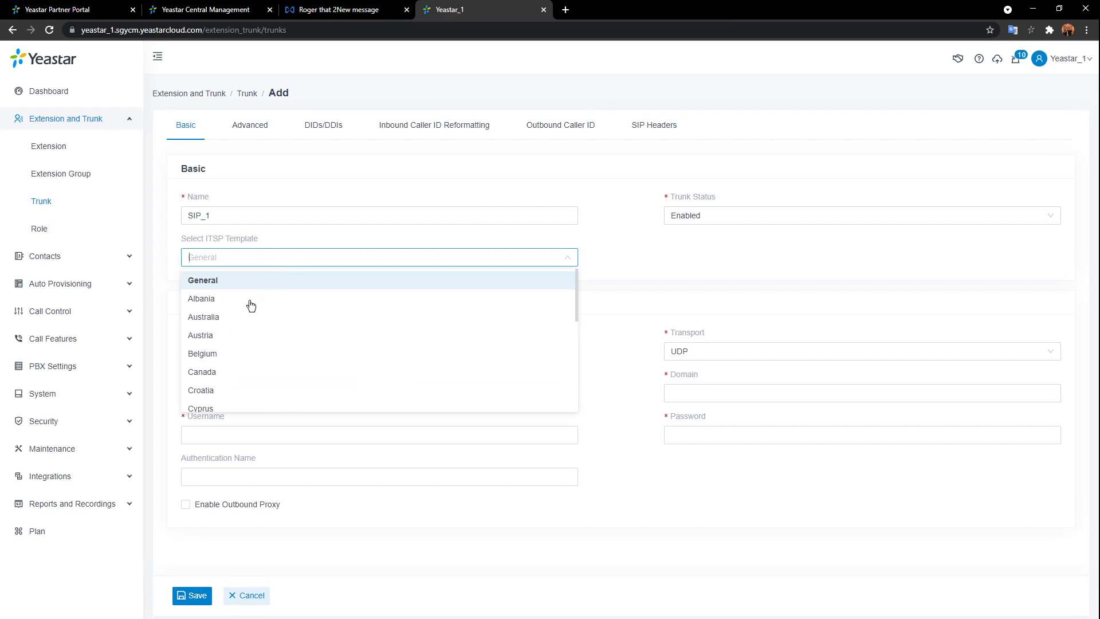
scroll(316, 341, down, 1)
scroll(316, 341, down, 7)
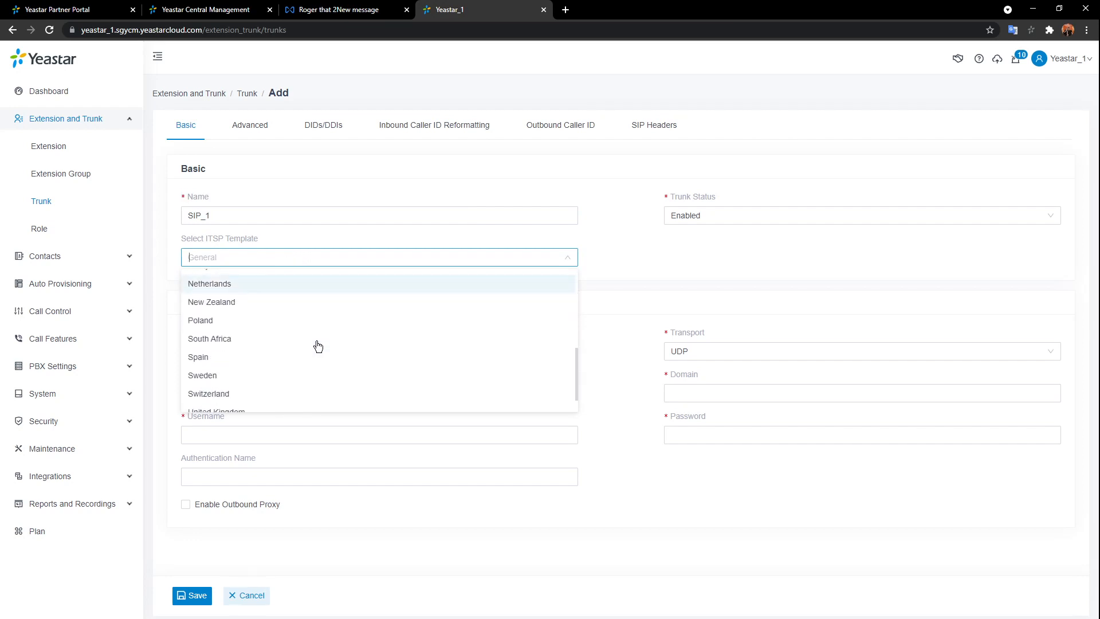
click(254, 402)
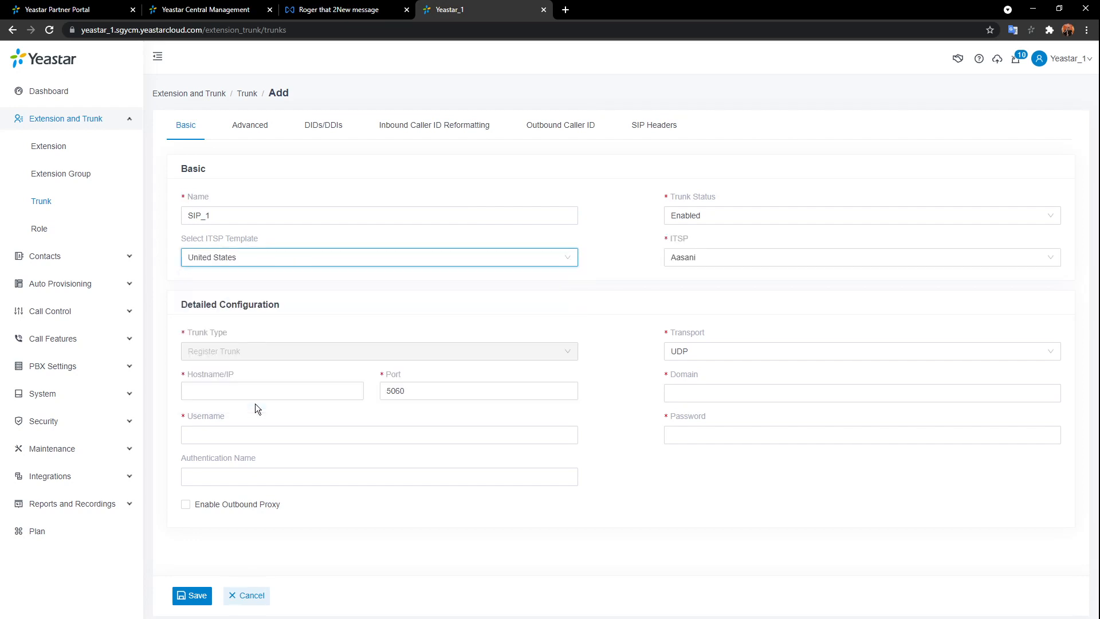
click(796, 259)
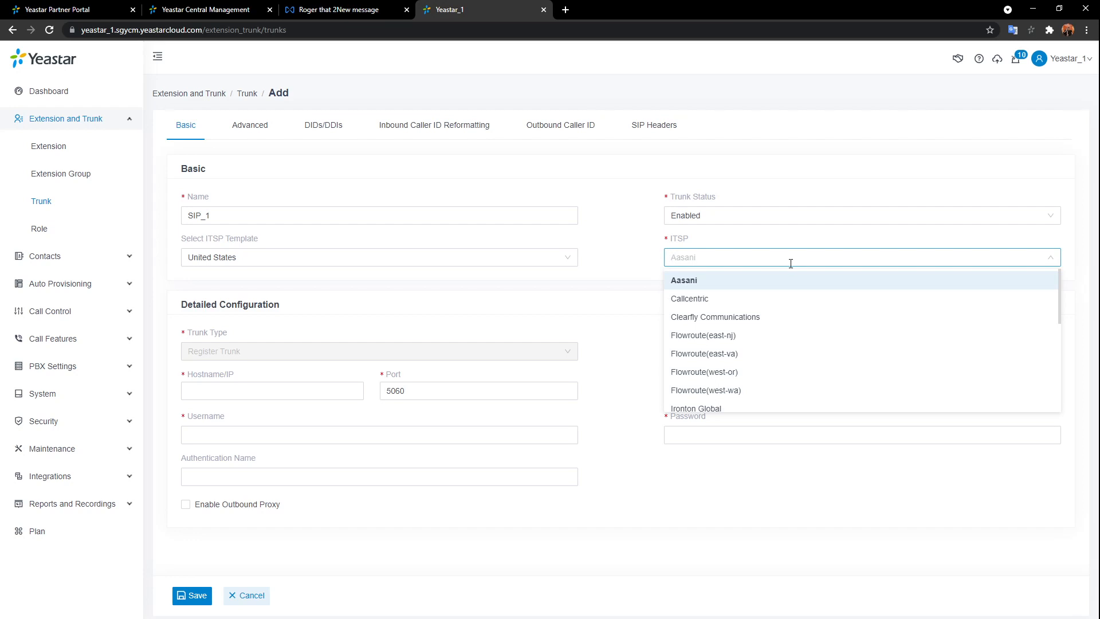
scroll(790, 334, down, 2)
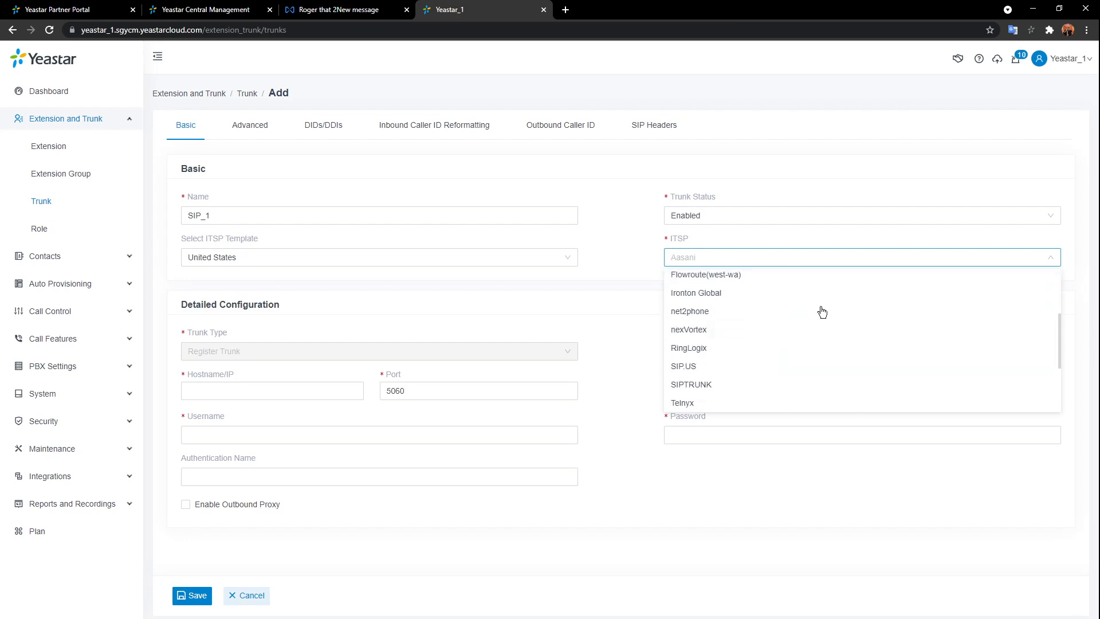
click(750, 367)
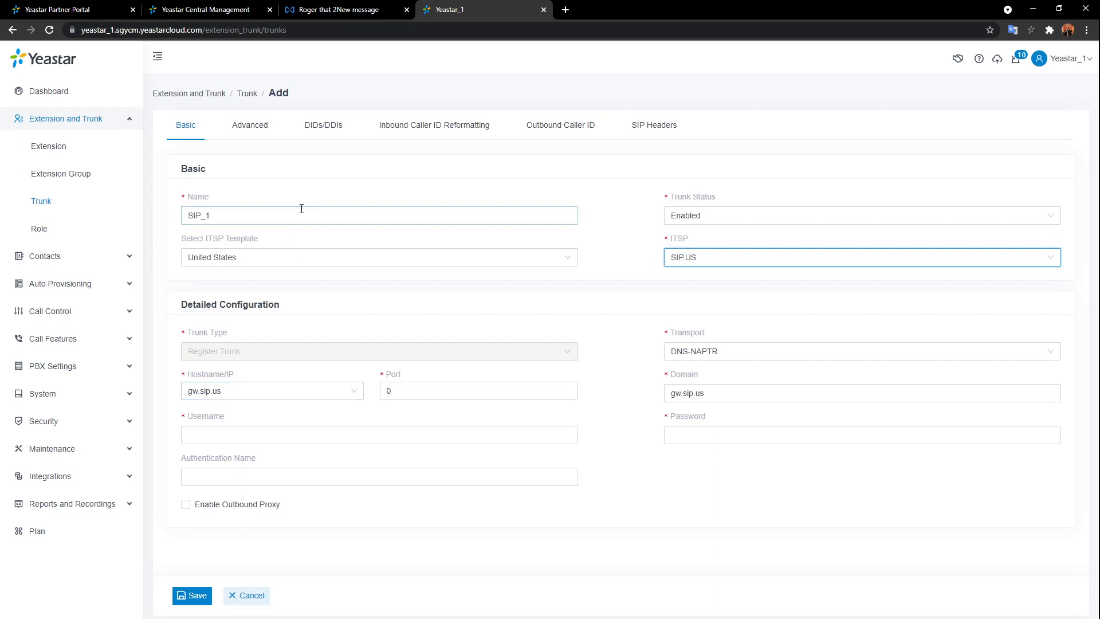
- Switch the trunk's ITSP template back to General
click(792, 265)
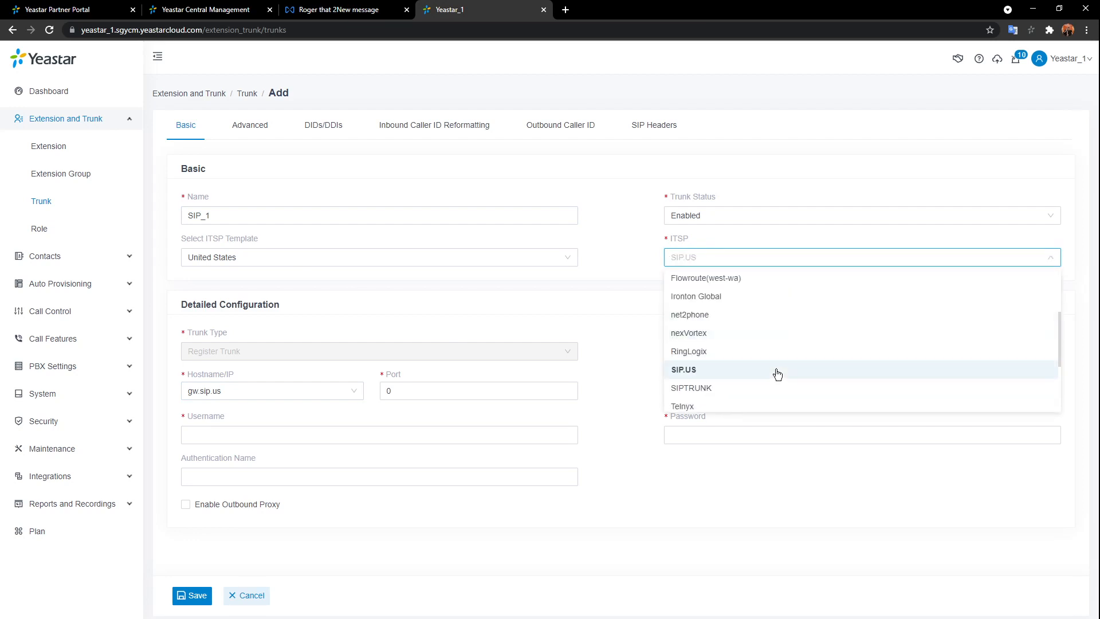
click(603, 294)
click(565, 261)
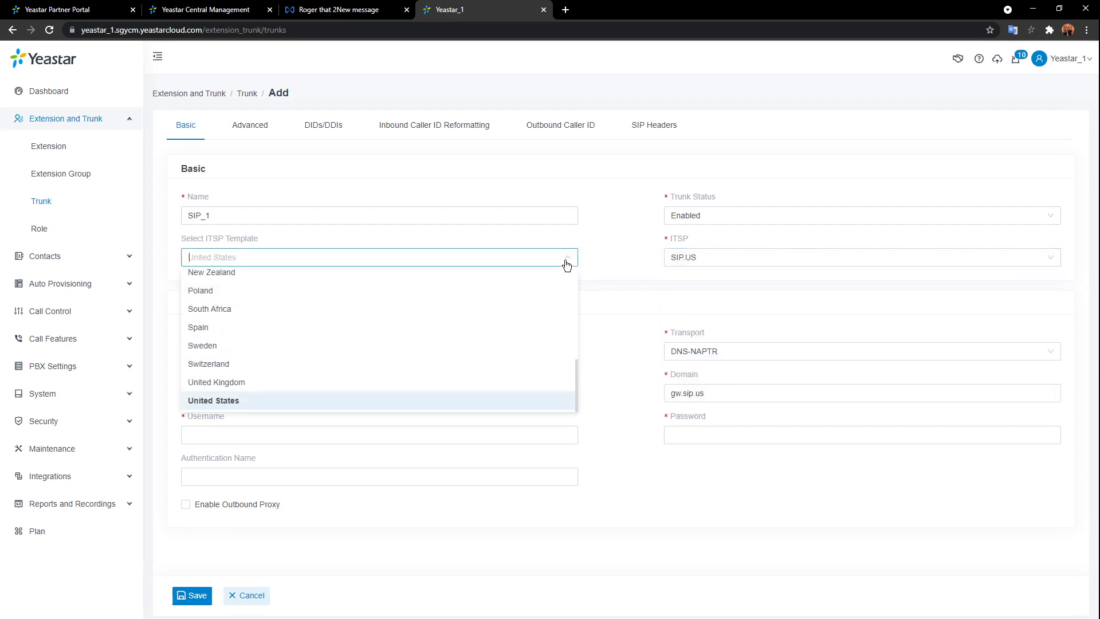
scroll(548, 286, up, 10)
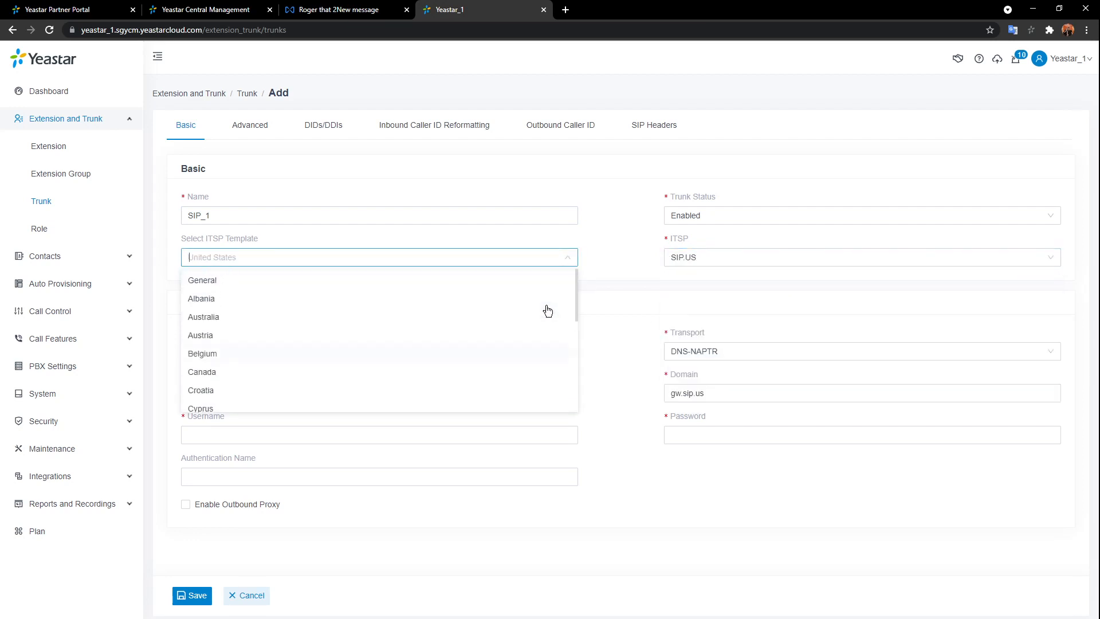
click(388, 288)
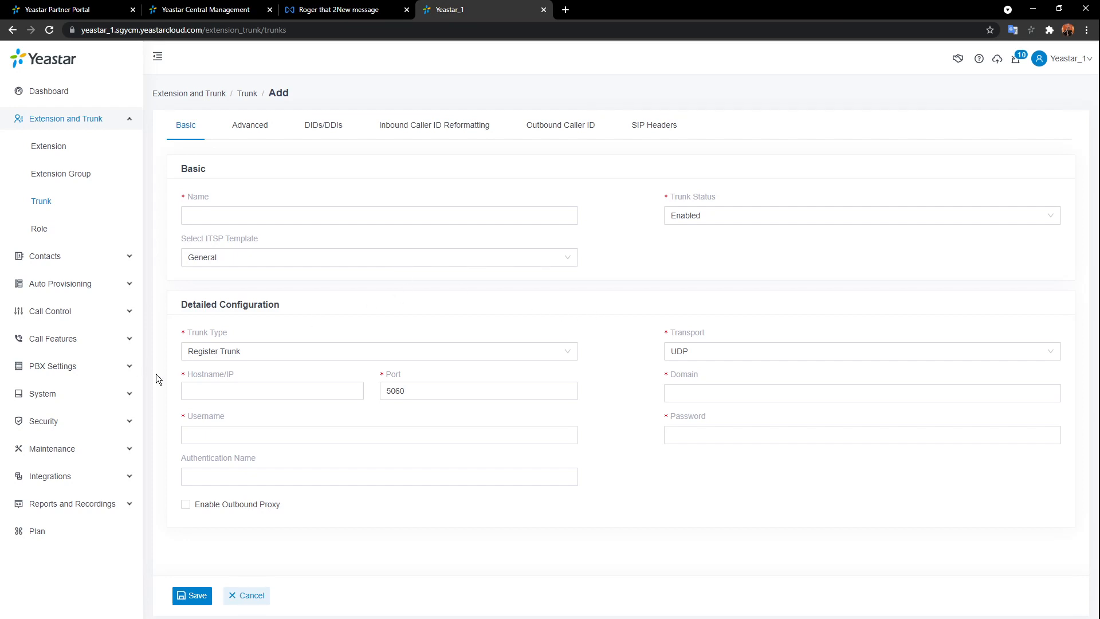
- Go through the hostname, domain, username, password and authentication name fields without entering values
click(217, 389)
click(699, 393)
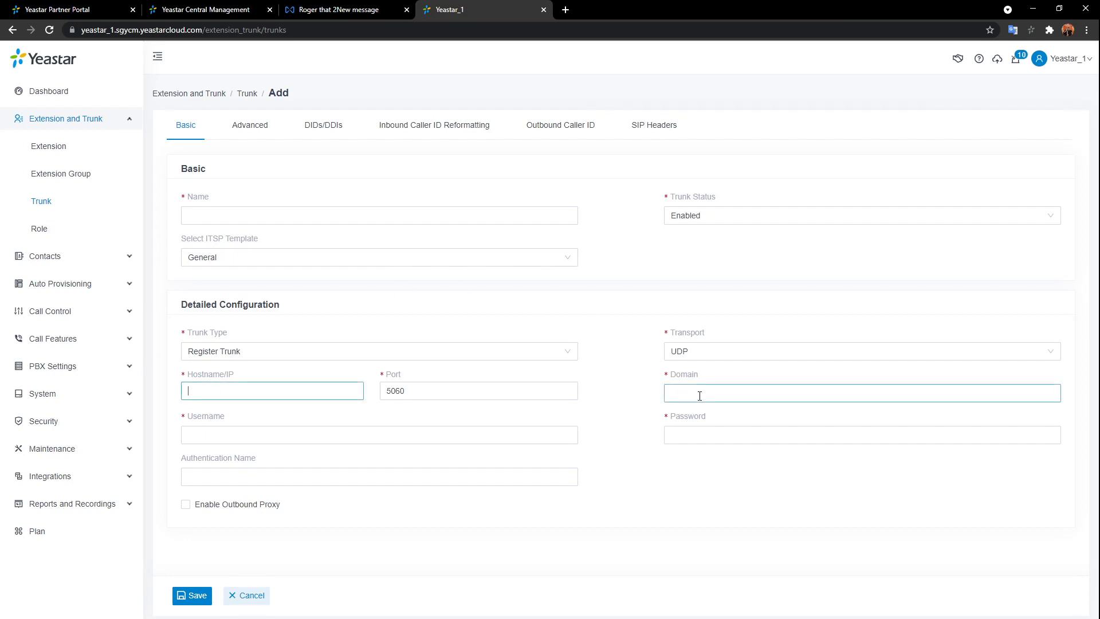
click(287, 433)
key(Tab)
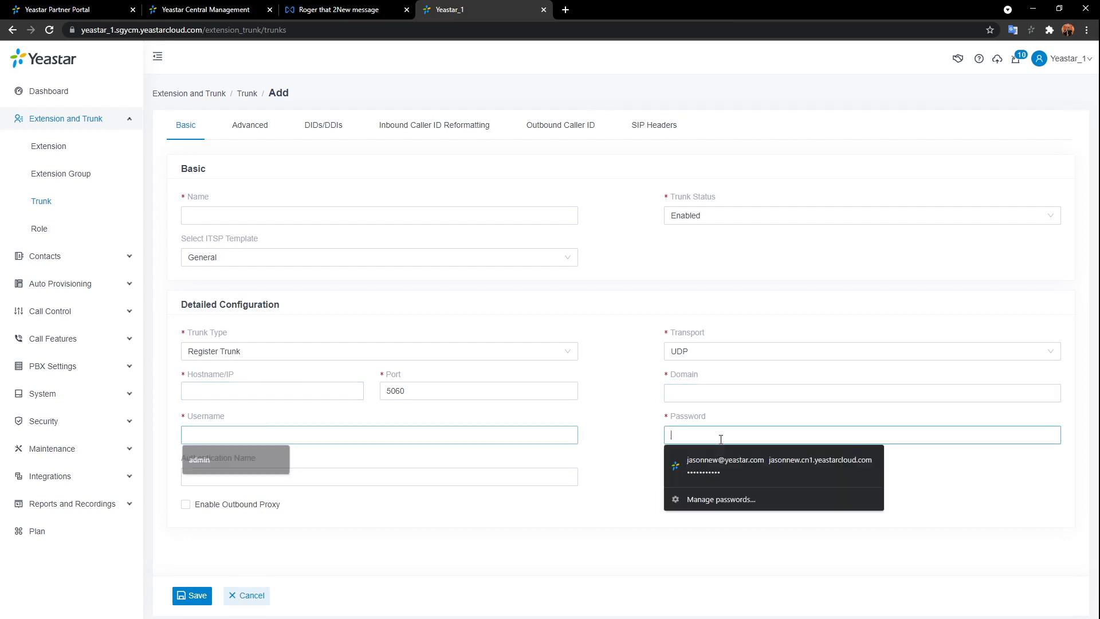
click(411, 478)
click(639, 527)
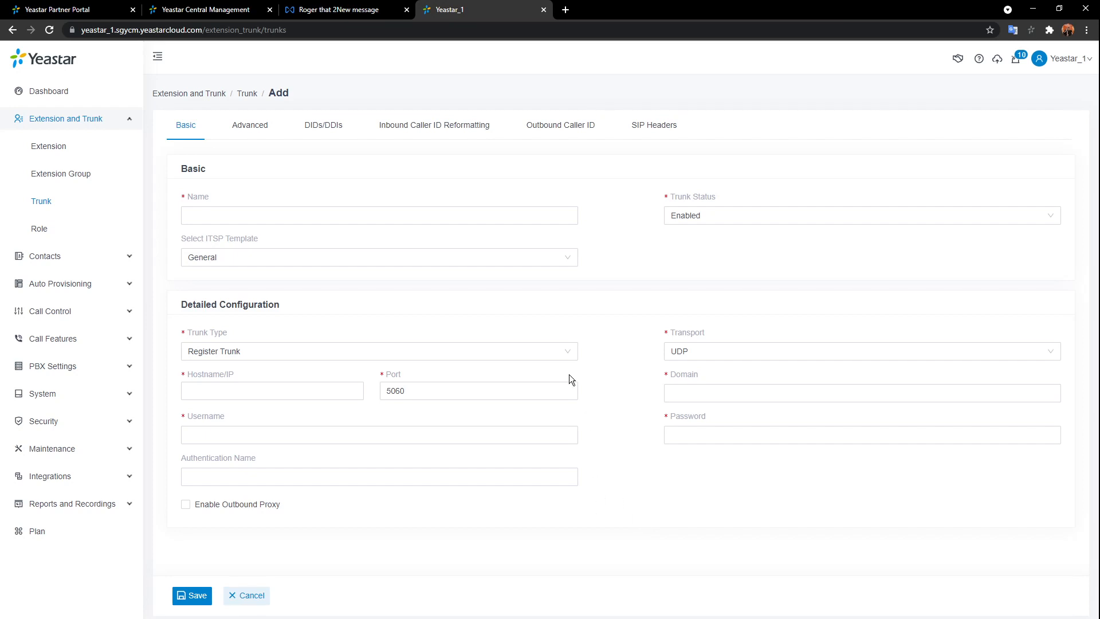
- Try Peer Trunk (DID Based) and Peer Trunk (Port Based), ending on Peer Trunk (Private Network)
click(565, 354)
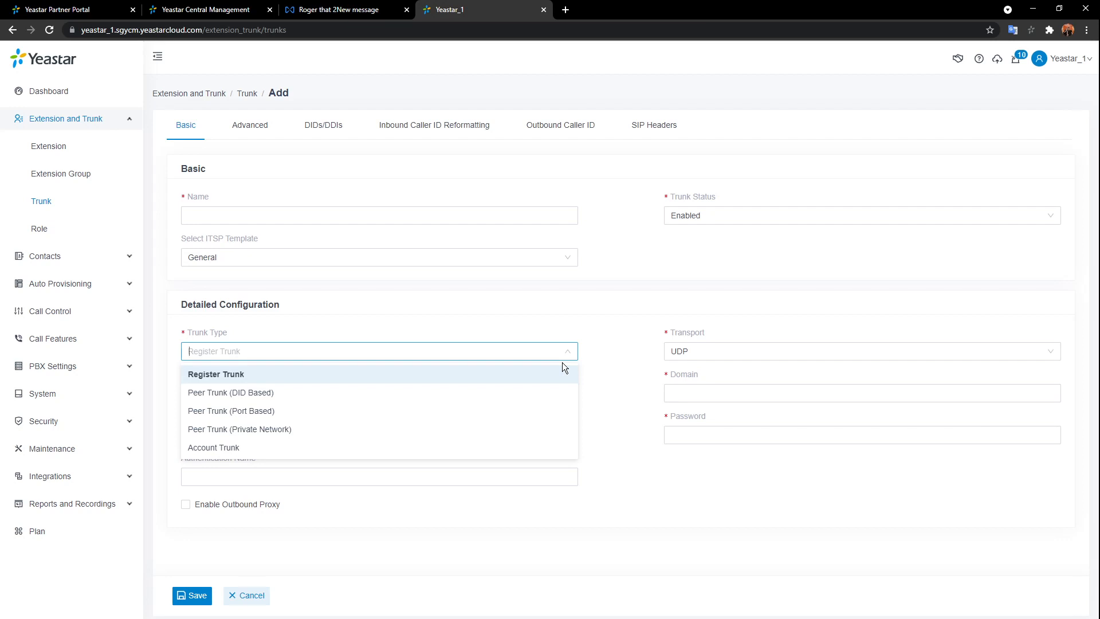
click(278, 395)
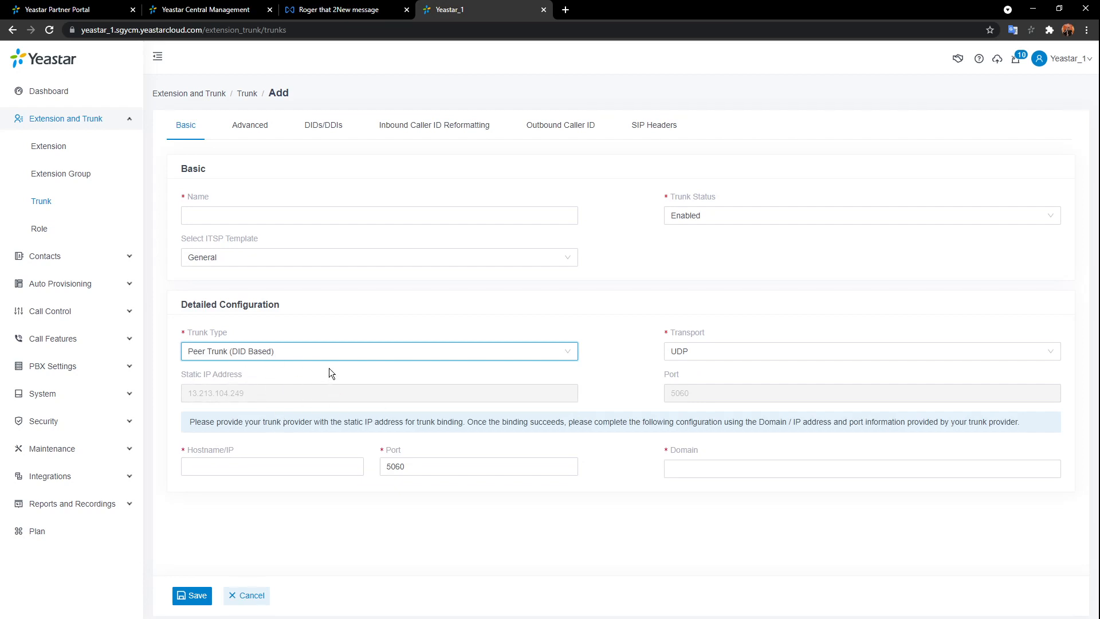
click(528, 351)
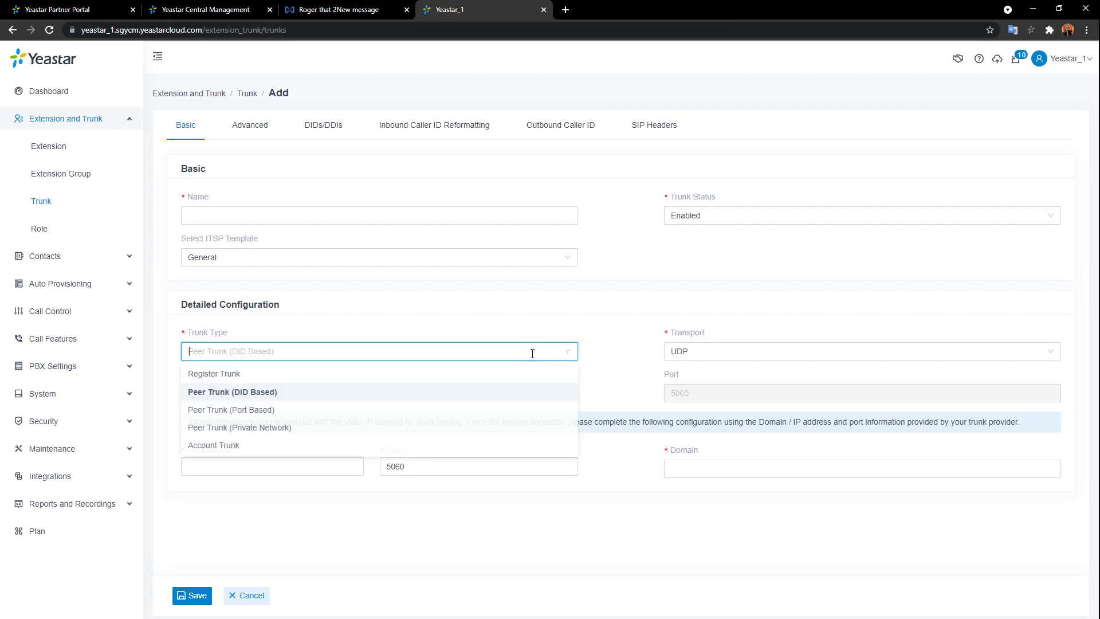
click(290, 414)
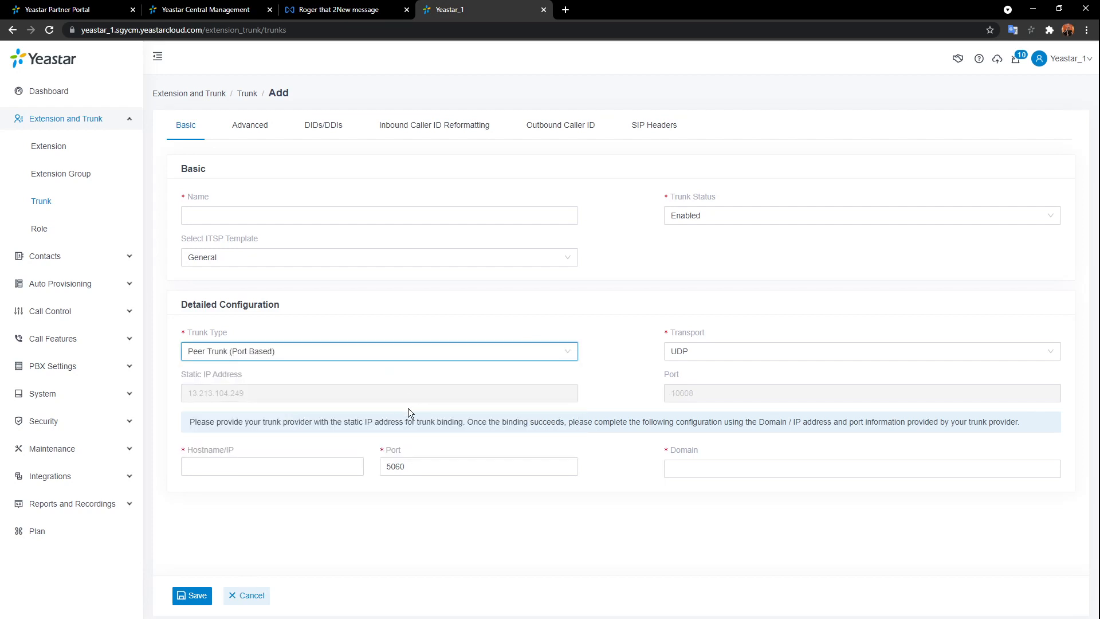
click(567, 357)
click(342, 431)
- Discard the peer trunk draft and save a new Account Trunk named SIP_1
click(246, 595)
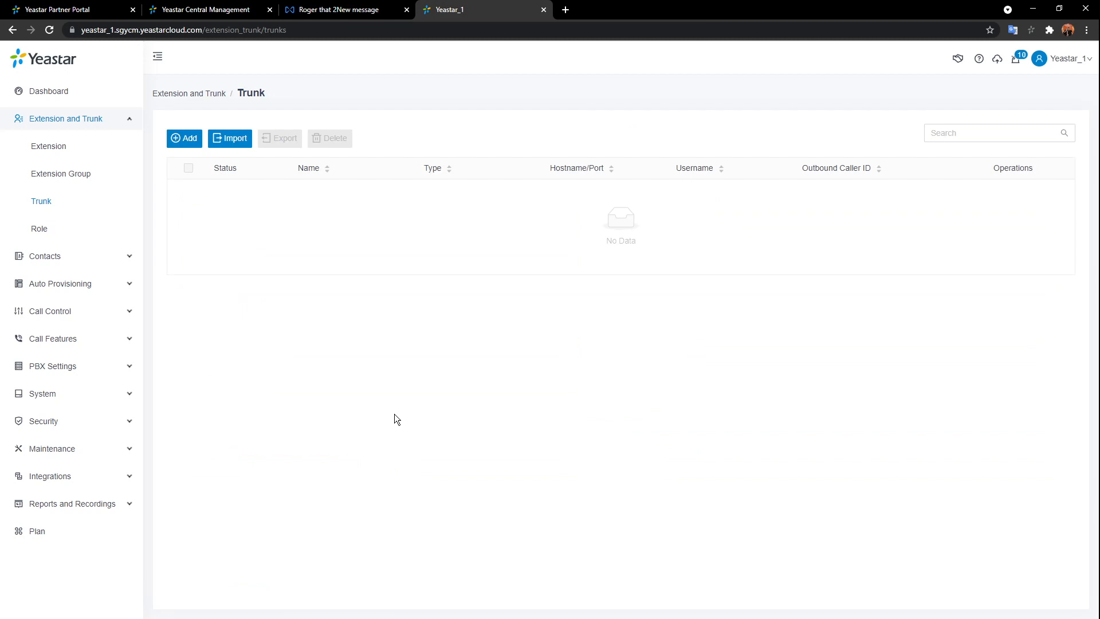
click(188, 139)
click(290, 215)
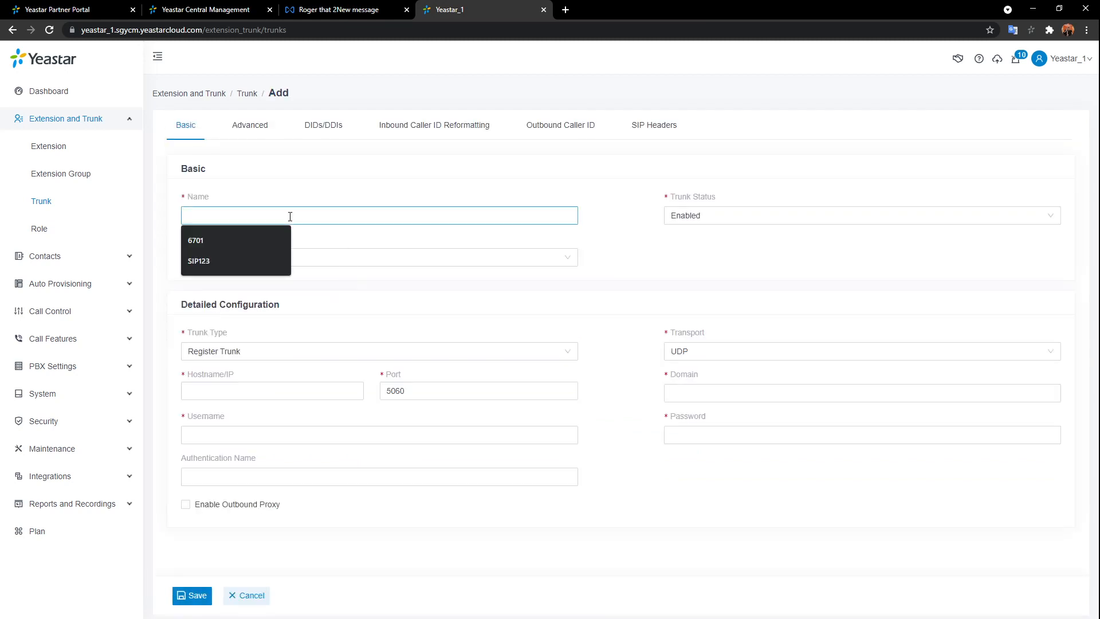
text(SIP_1)
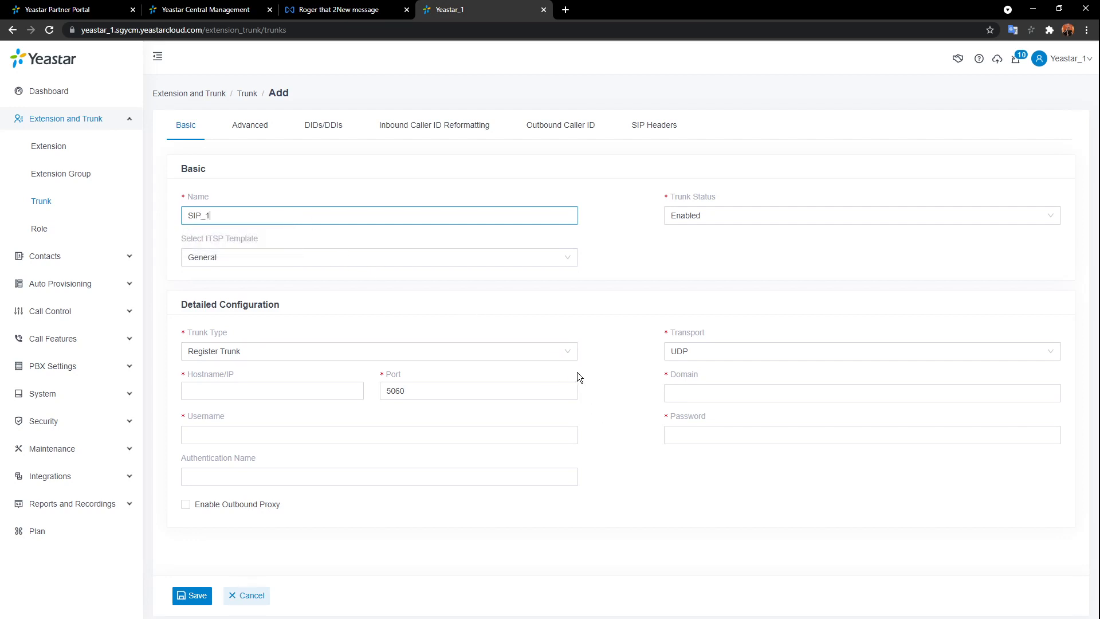
click(567, 355)
click(212, 449)
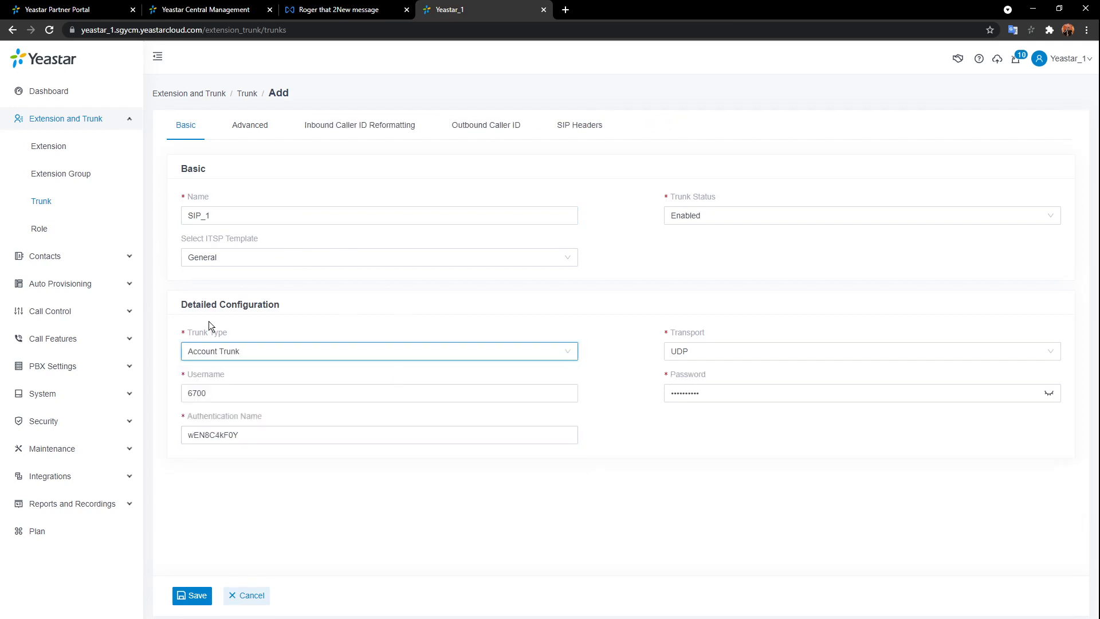
click(193, 595)
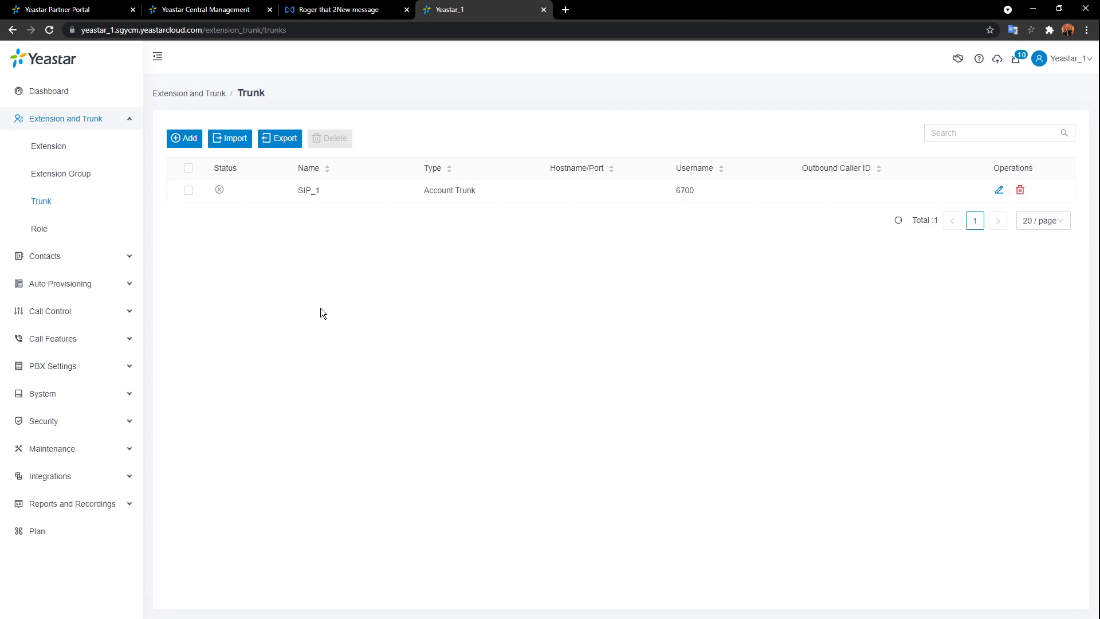
- Expand Call Control and add a new Account Trunk named SIP_2
click(116, 119)
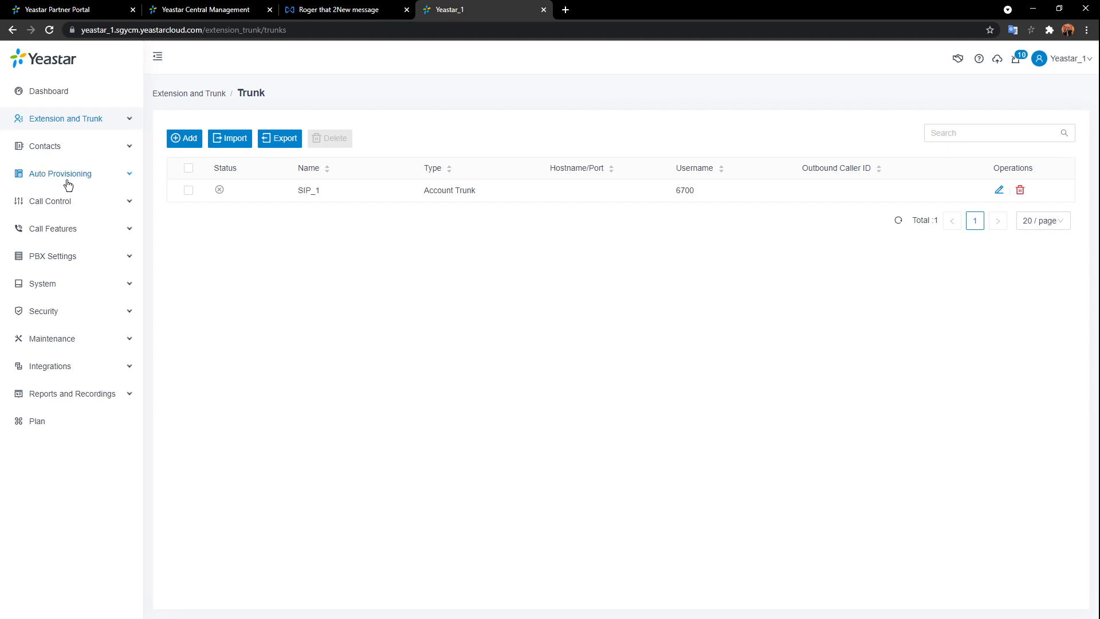
click(64, 201)
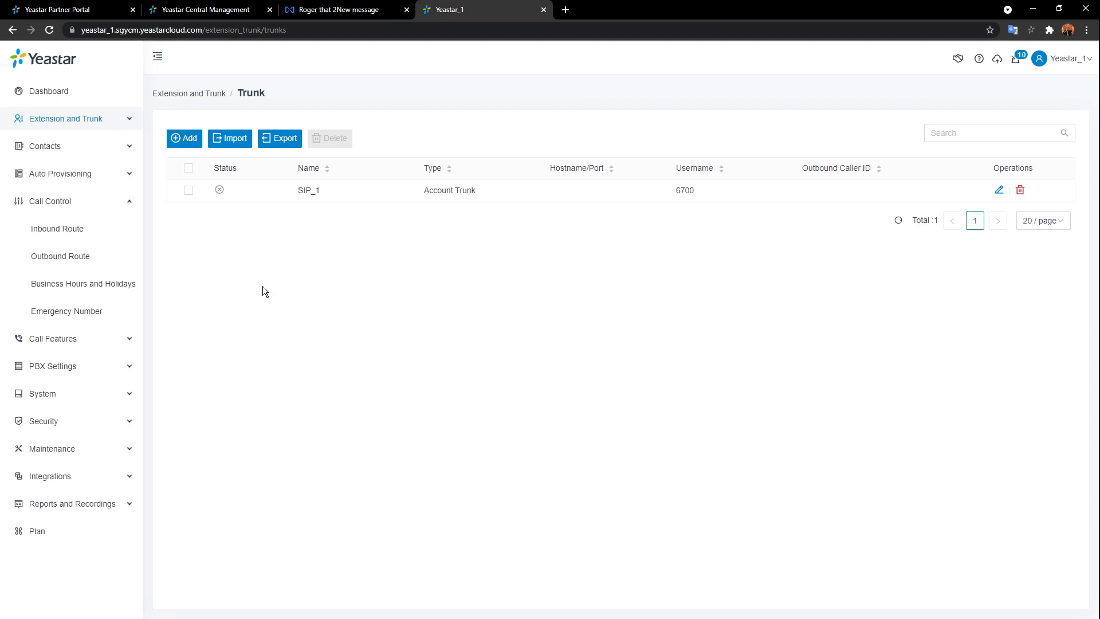
click(191, 139)
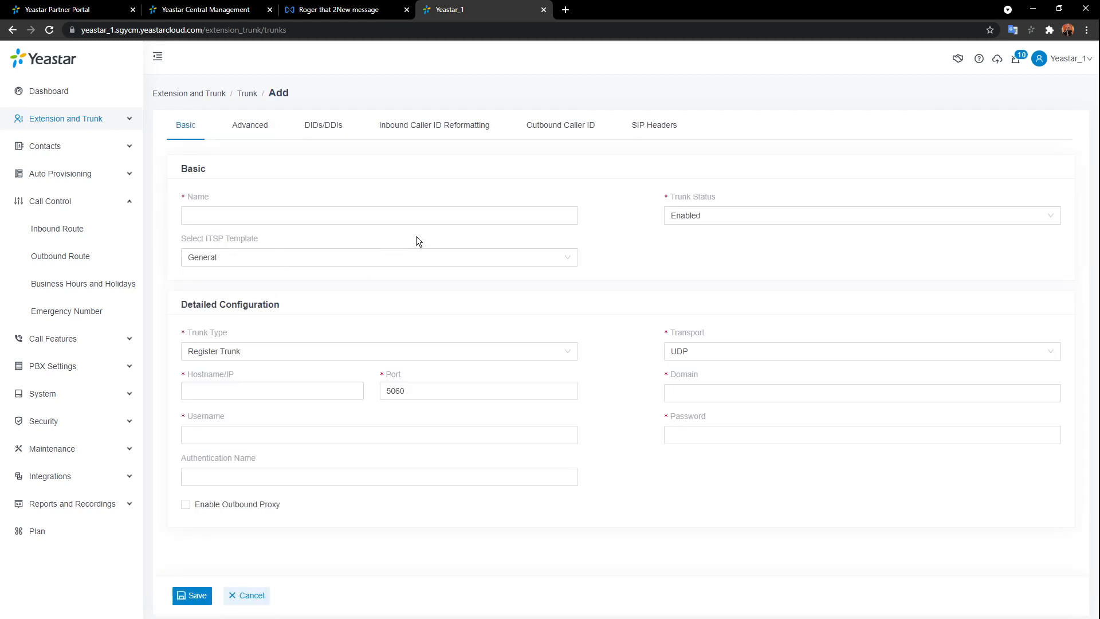
click(427, 218)
text(SI)
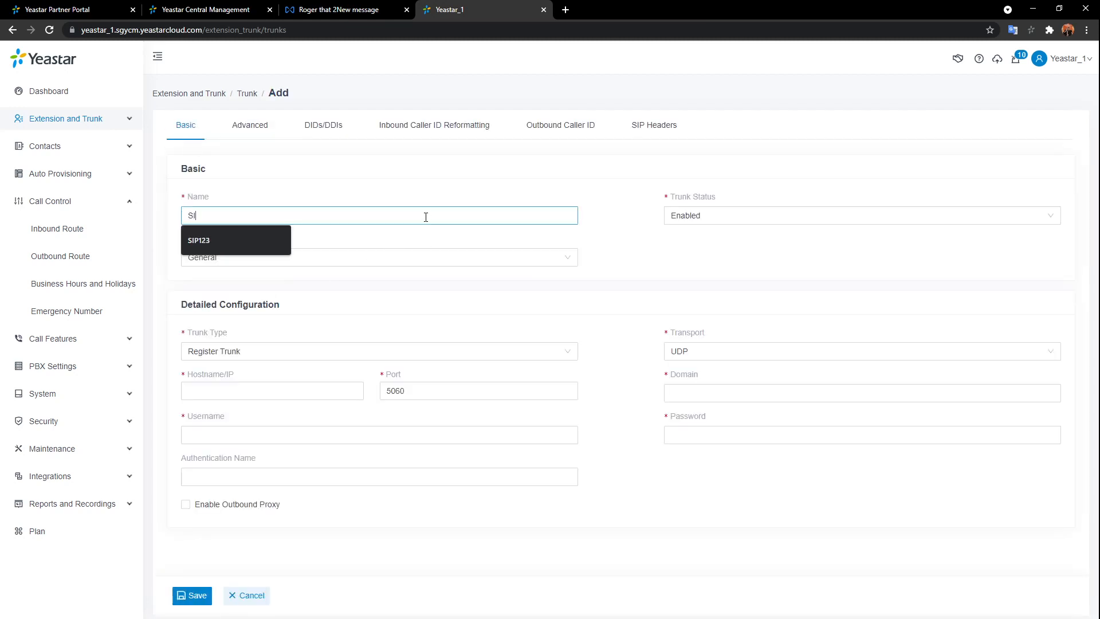
text(P_2)
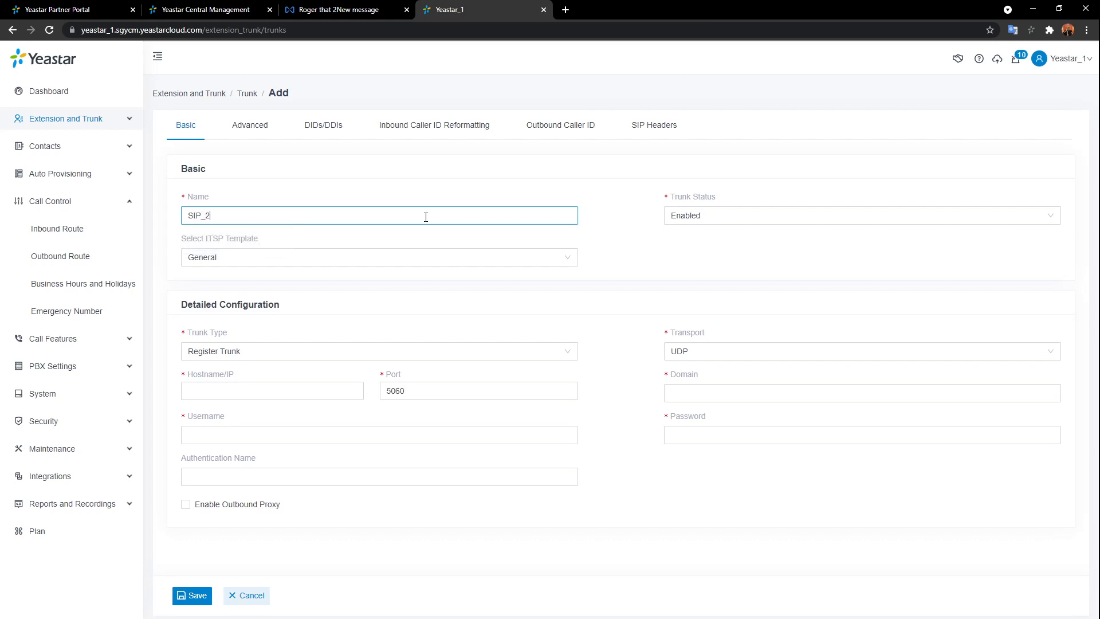
click(538, 359)
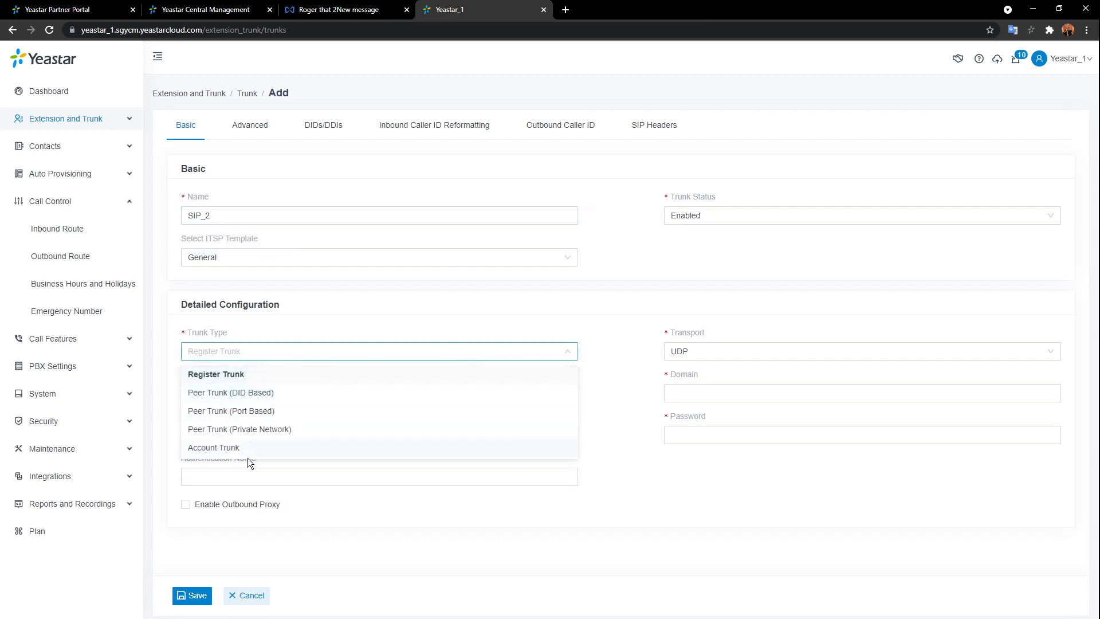
click(247, 447)
click(193, 595)
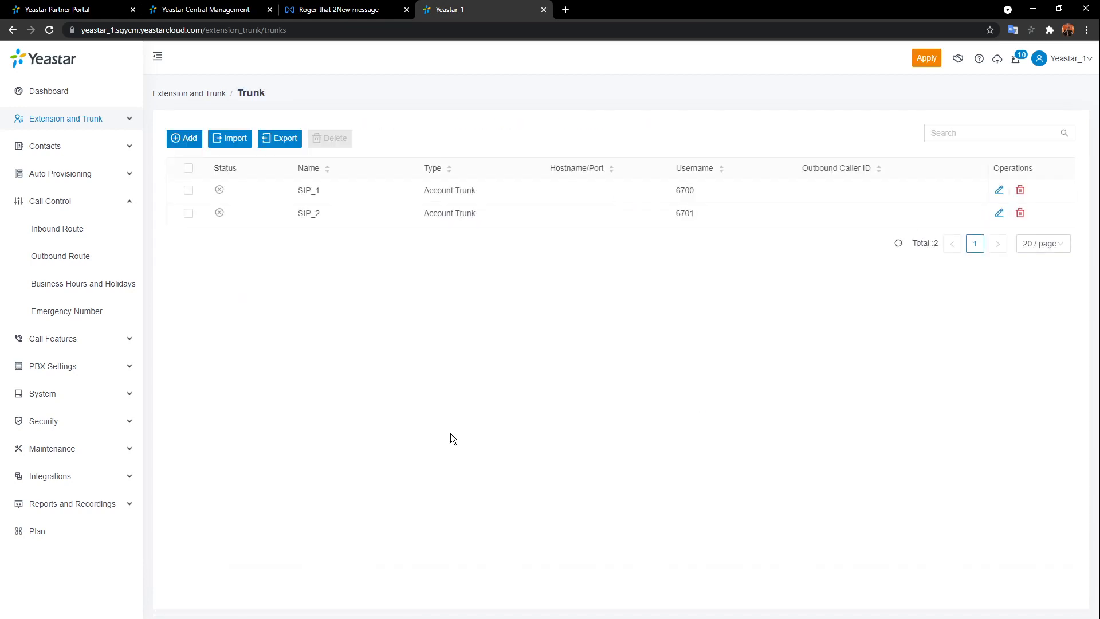
- Add a third Account Trunk, SIP_3, and save it
click(183, 138)
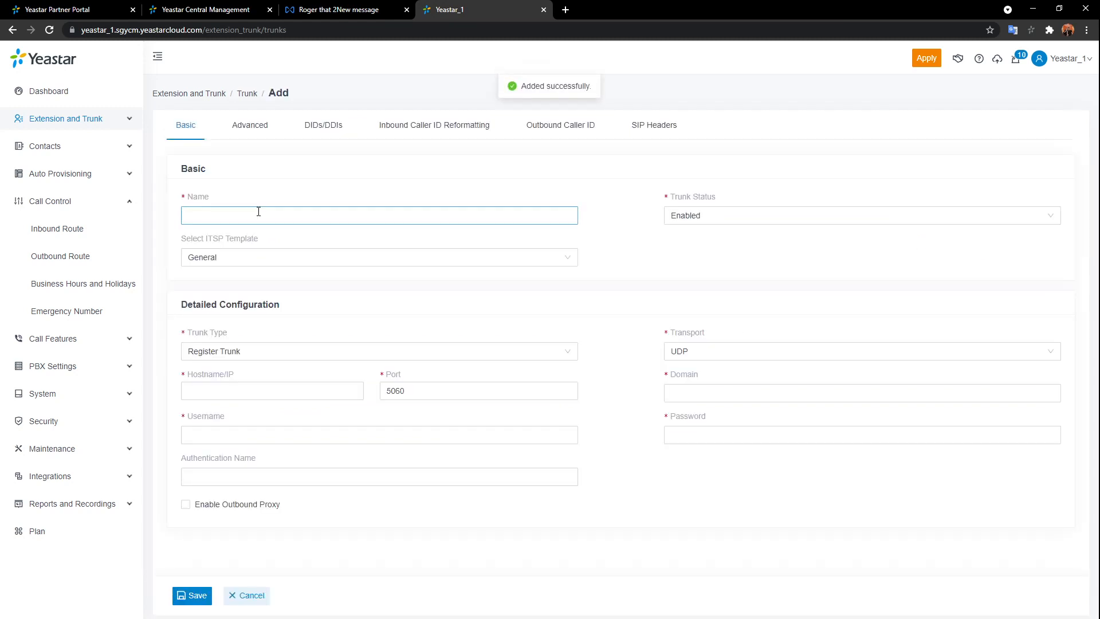
click(256, 215)
text(SIP123)
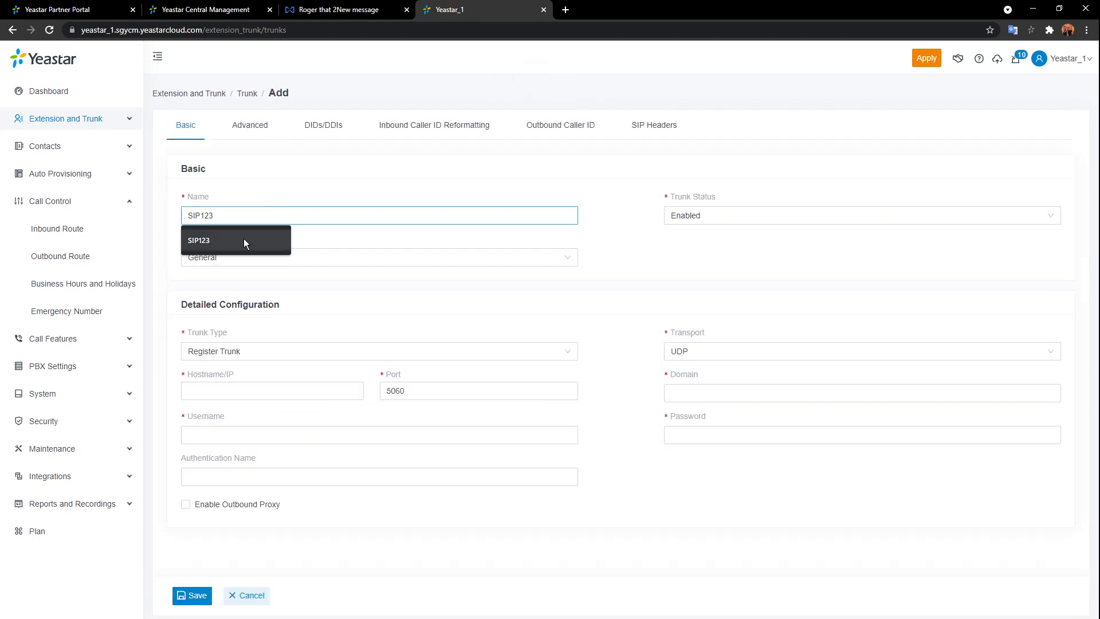
text(_)
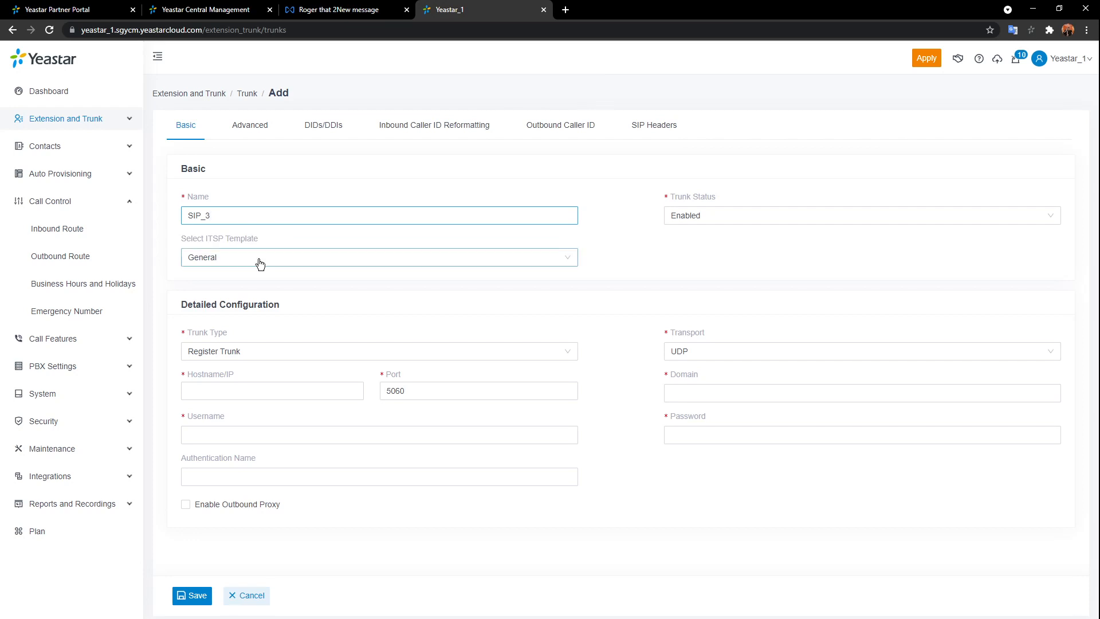
click(342, 352)
click(234, 448)
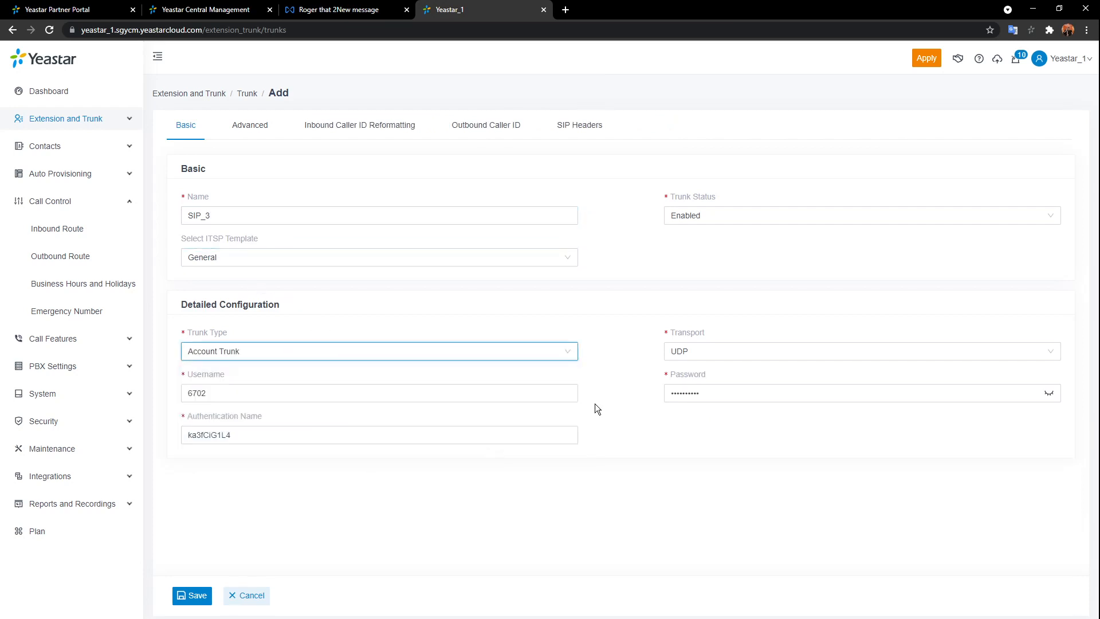
click(196, 596)
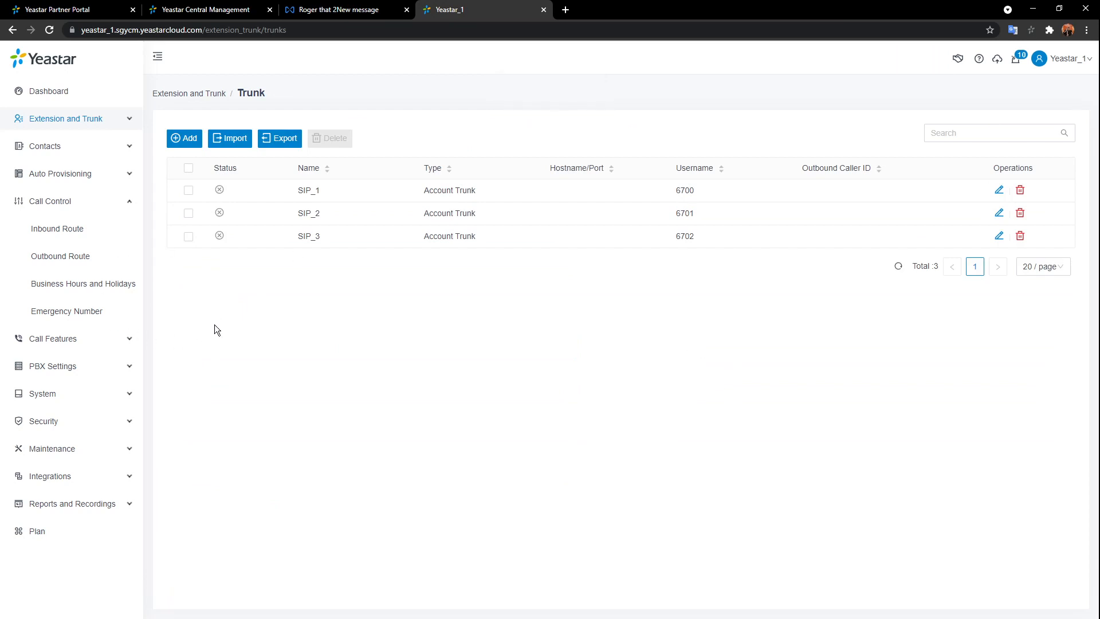
- Start a new business hours schedule with a 09:00–18:00 time range
click(45, 284)
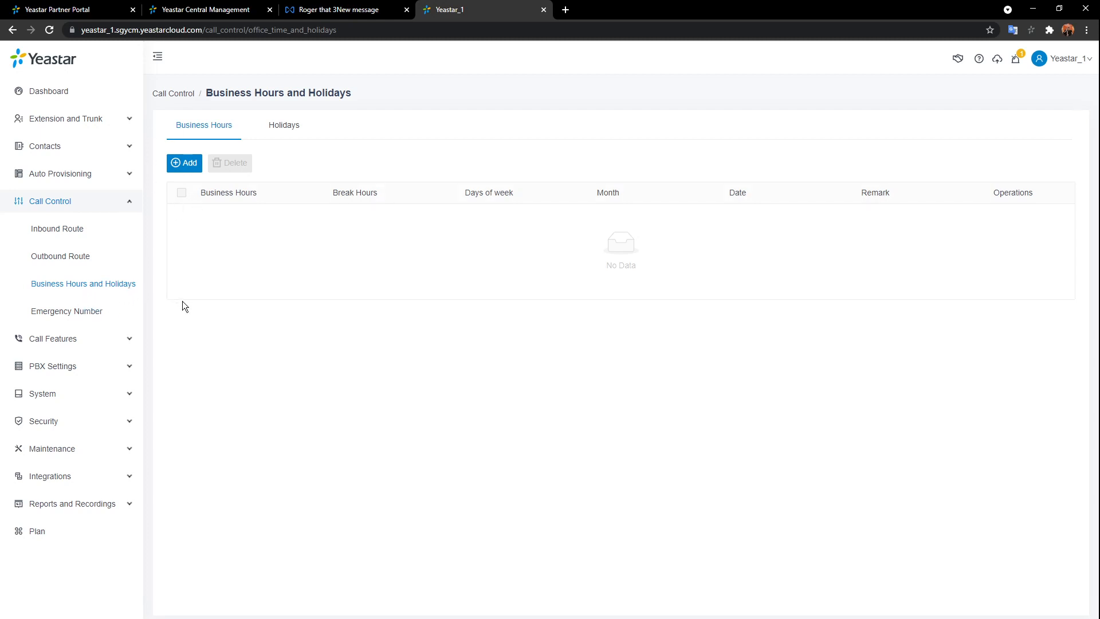
click(189, 164)
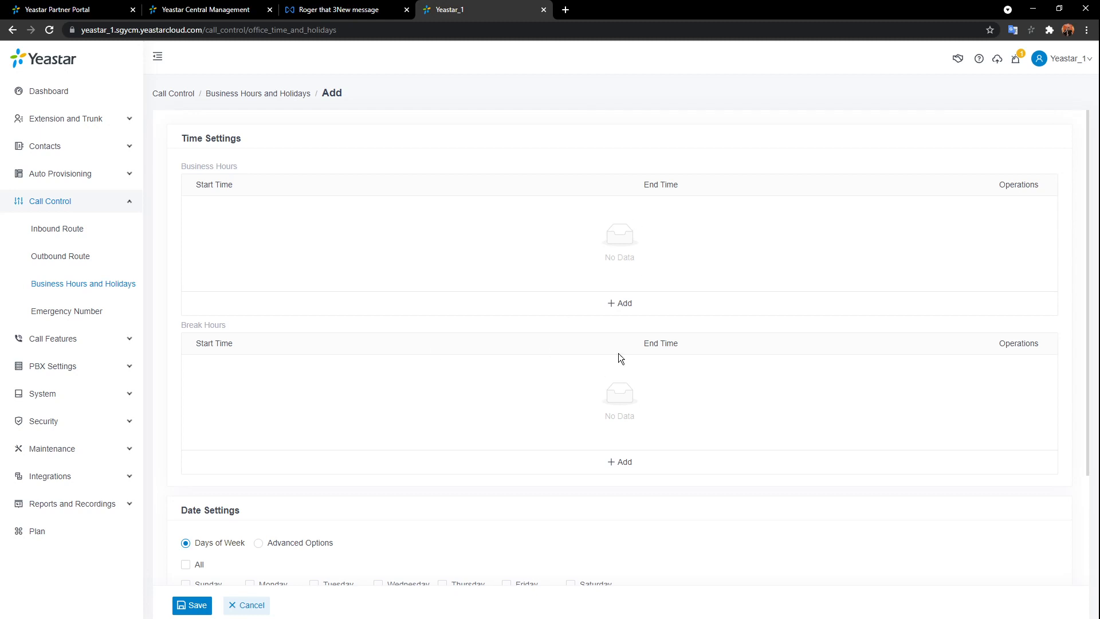
click(622, 302)
click(255, 213)
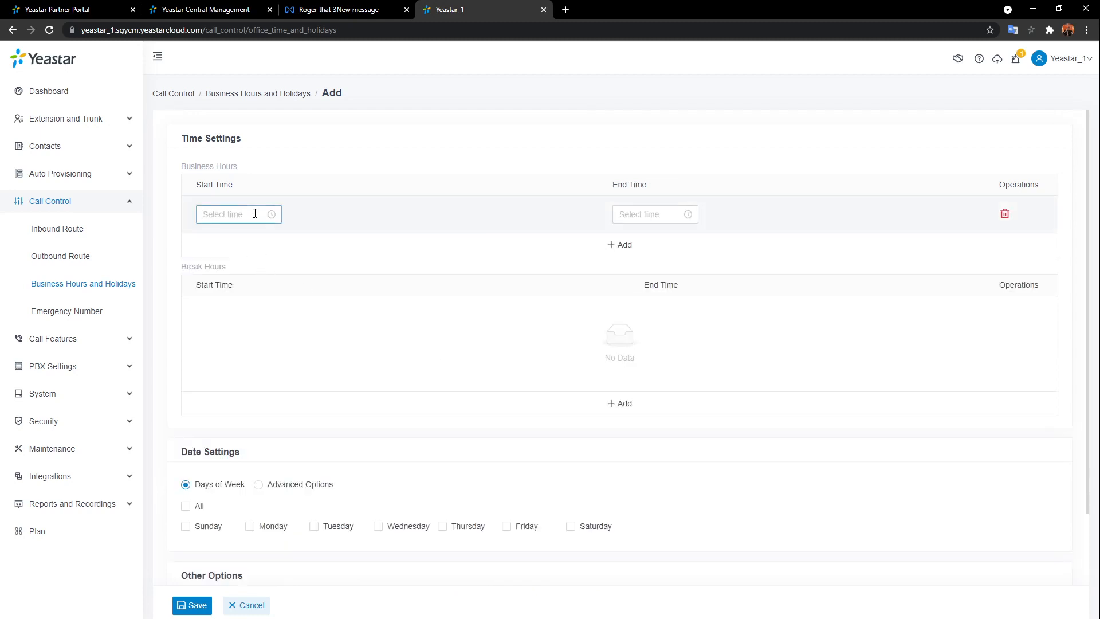
scroll(218, 263, down, 2)
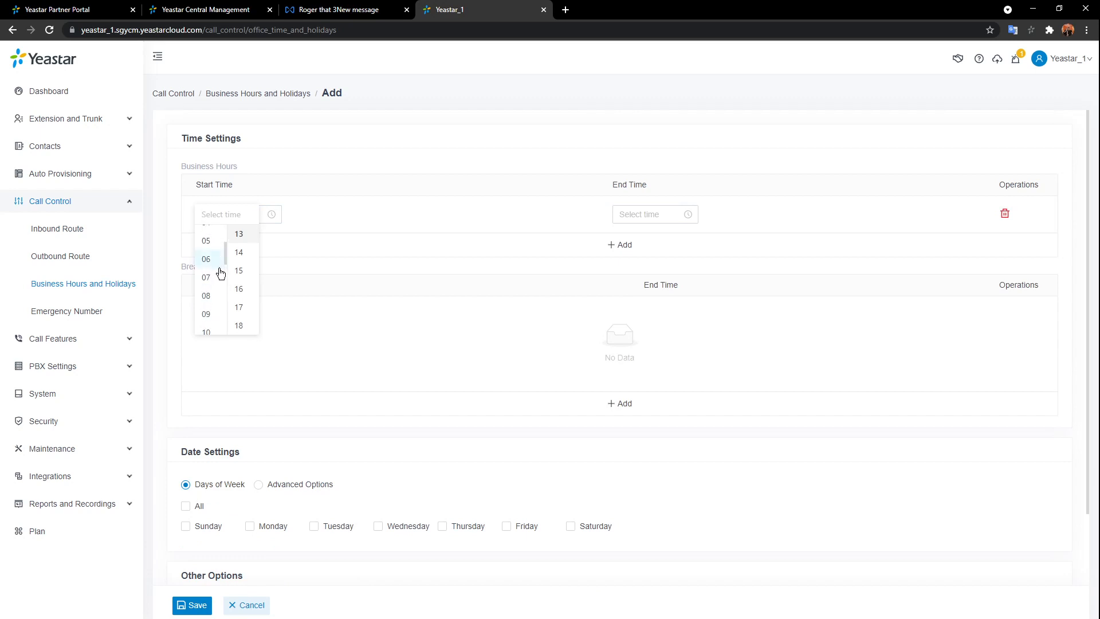
click(207, 314)
scroll(239, 260, up, 5)
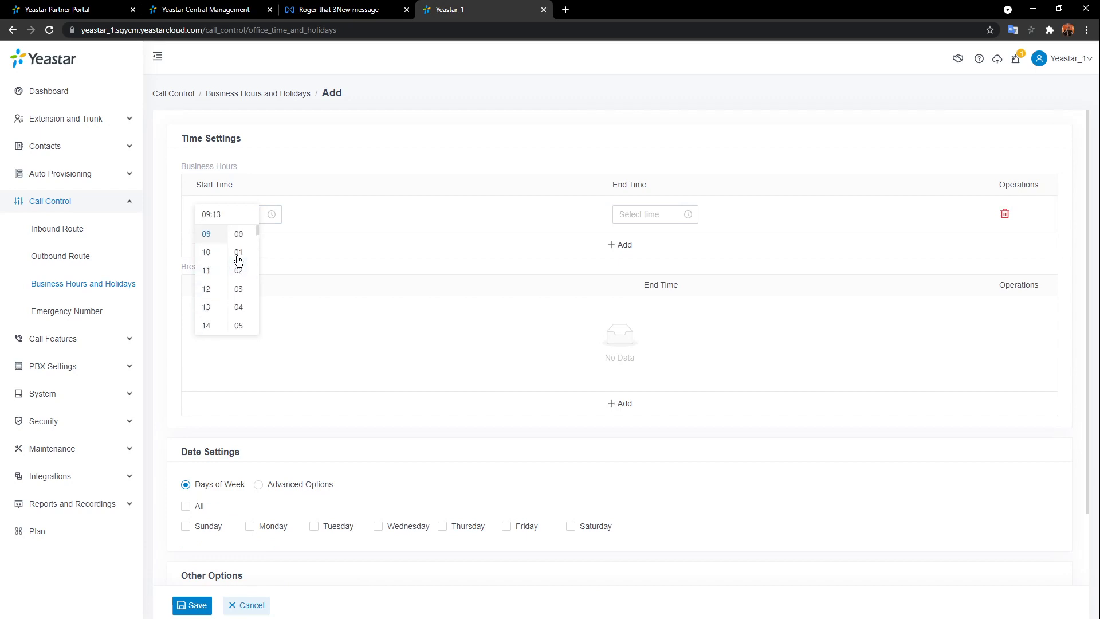
click(239, 234)
click(640, 218)
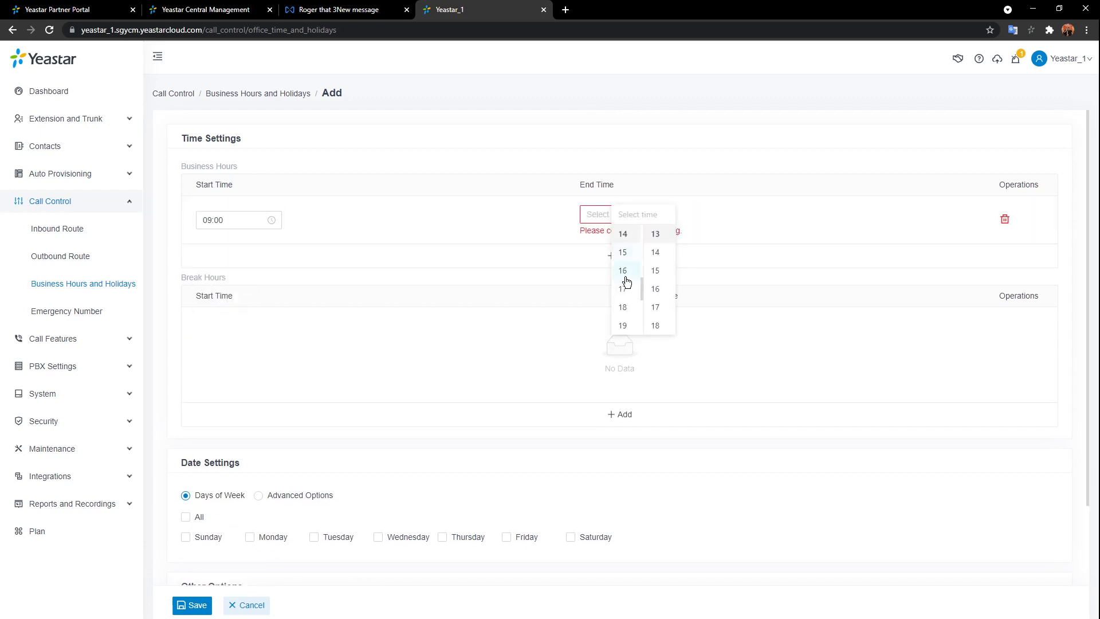
click(622, 306)
scroll(630, 265, up, 4)
click(624, 236)
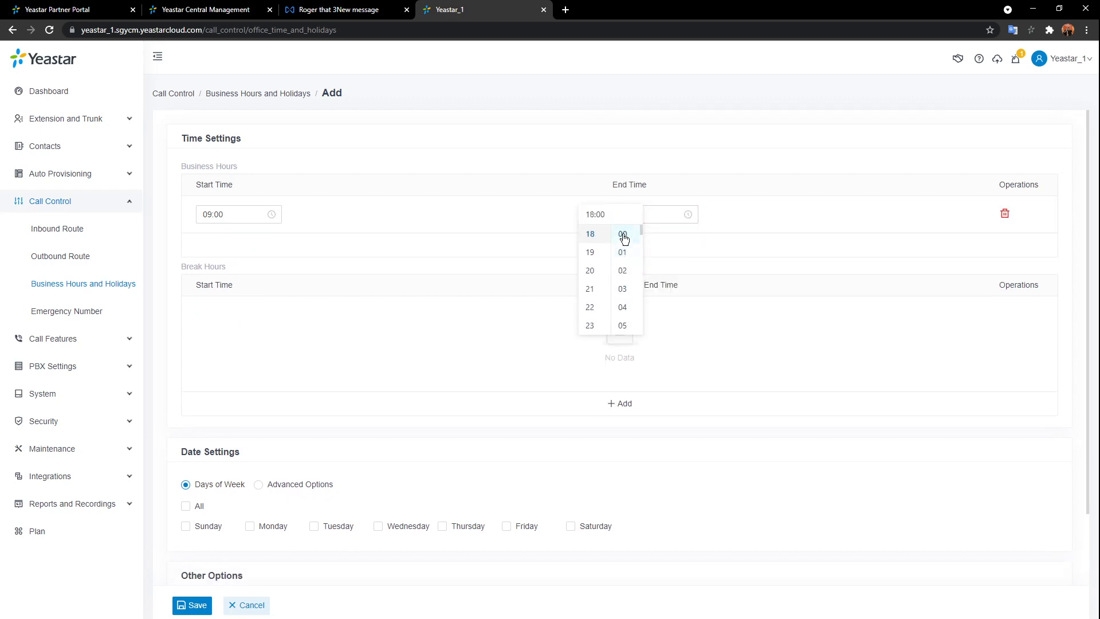
click(721, 190)
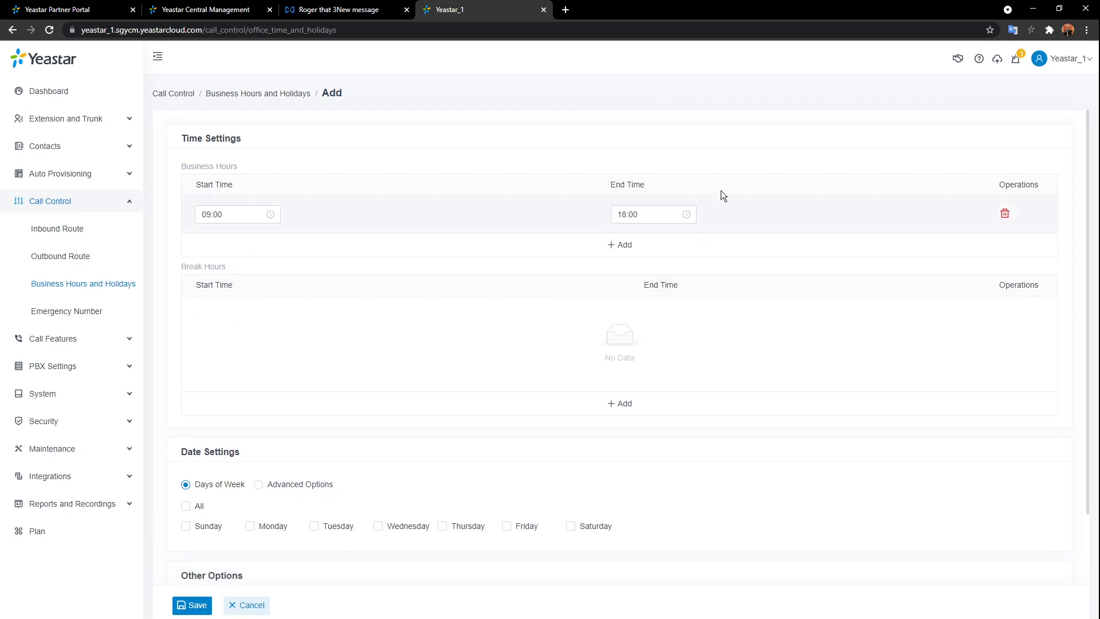
- Add a 12:00–13:00 break to the schedule
click(624, 403)
click(222, 314)
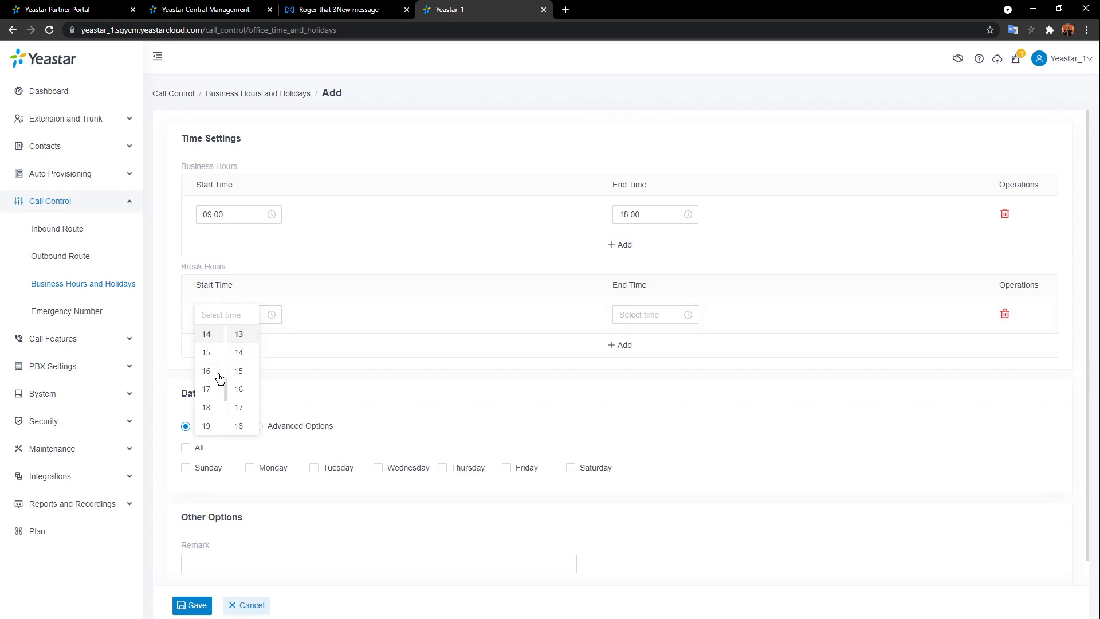
scroll(212, 381, up, 3)
click(209, 355)
scroll(238, 344, up, 4)
click(238, 344)
click(647, 314)
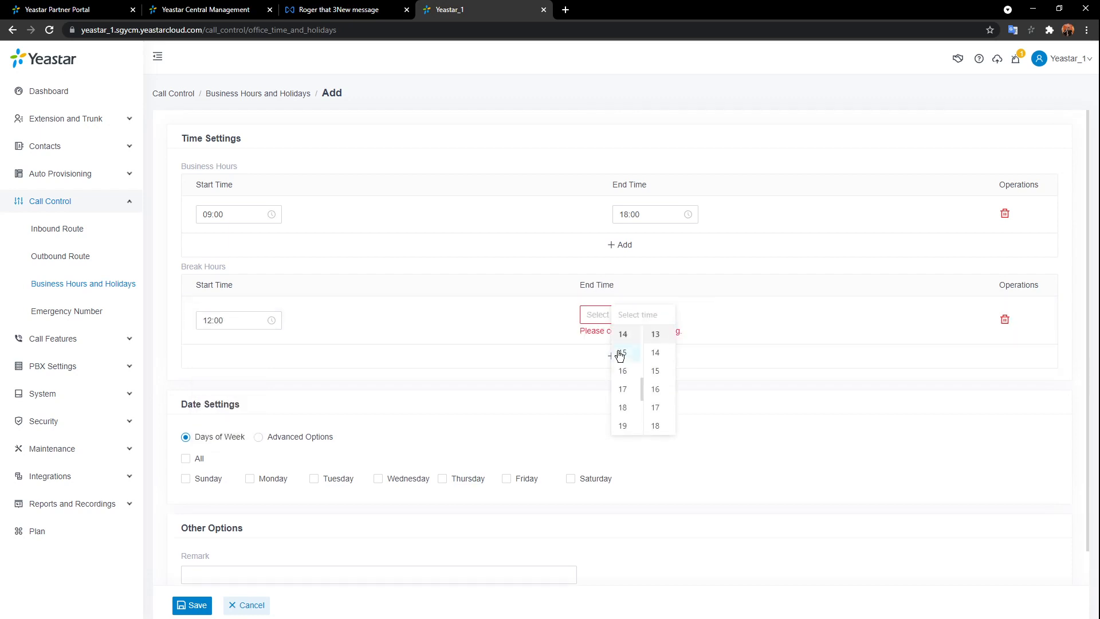
scroll(620, 356, up, 1)
click(625, 375)
scroll(625, 355, up, 4)
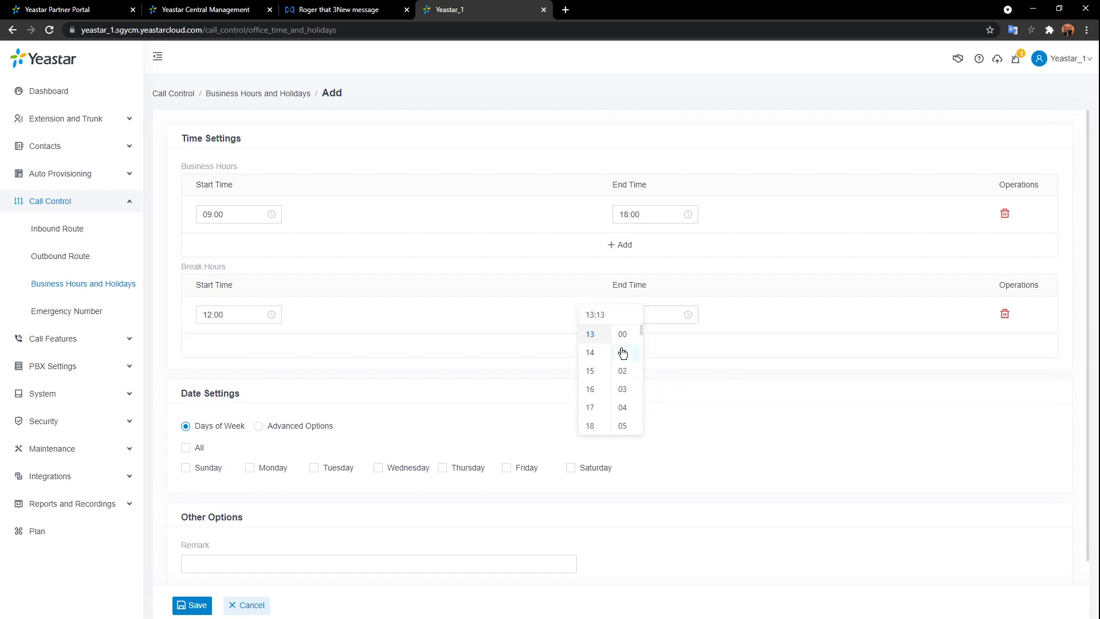
click(625, 335)
click(761, 316)
scroll(397, 401, down, 1)
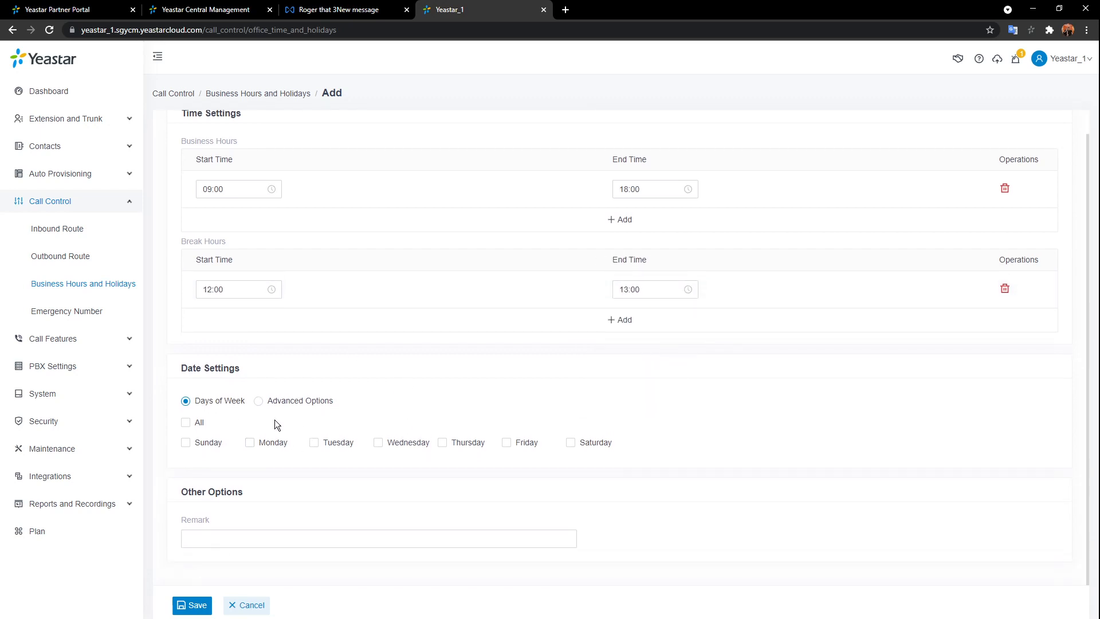
- Apply the schedule to Monday through Friday by days of week and save it
click(251, 443)
click(314, 444)
click(378, 443)
click(443, 444)
click(507, 443)
click(259, 401)
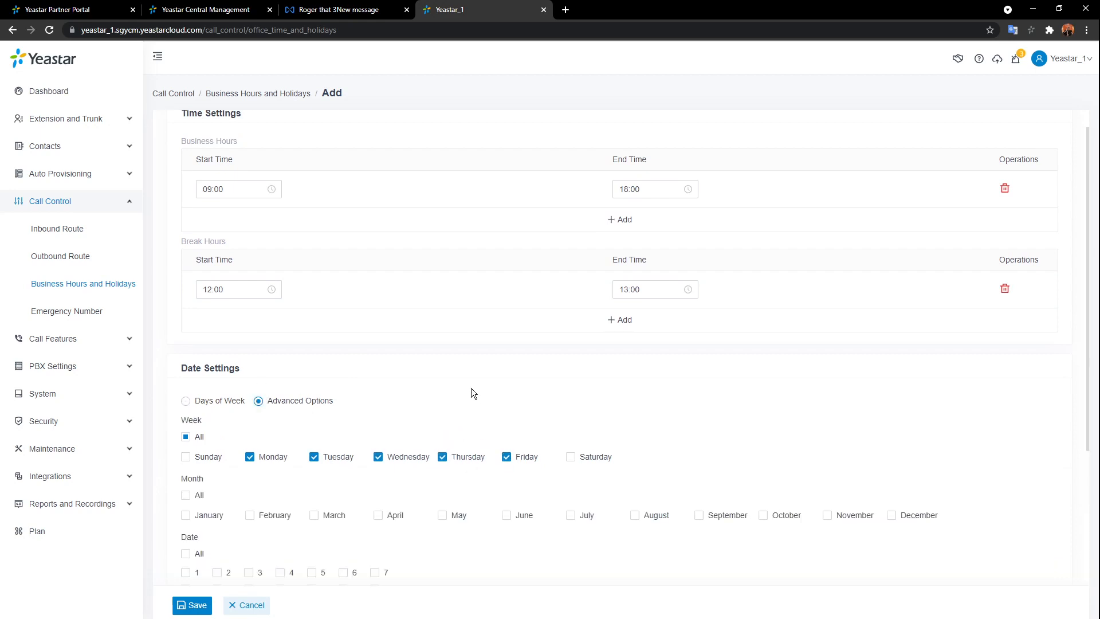
scroll(352, 373, down, 4)
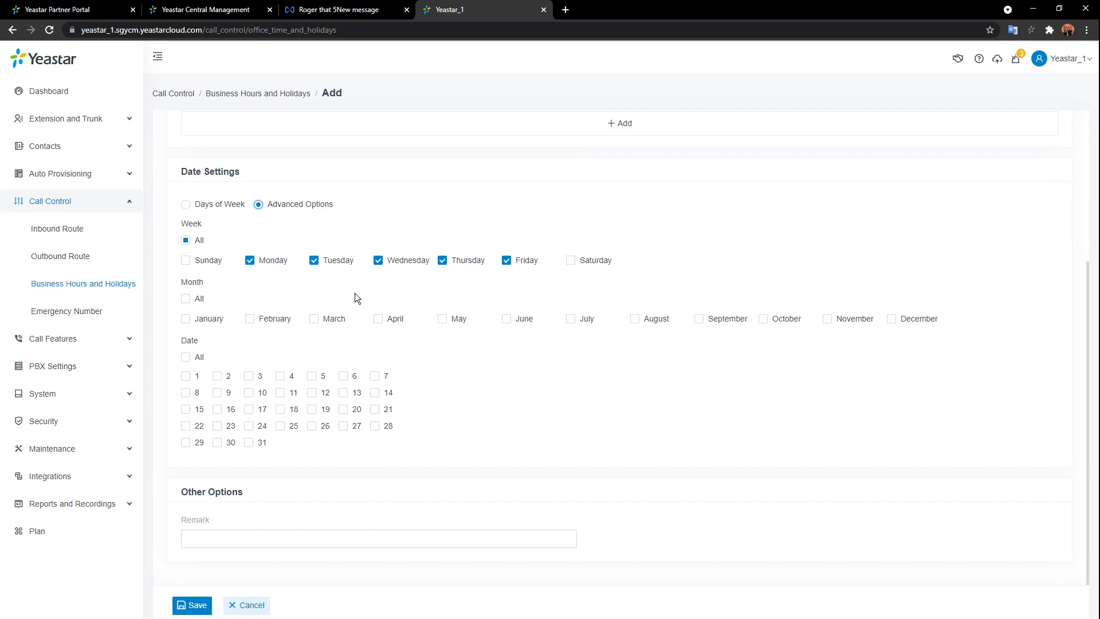
click(186, 204)
scroll(366, 393, up, 1)
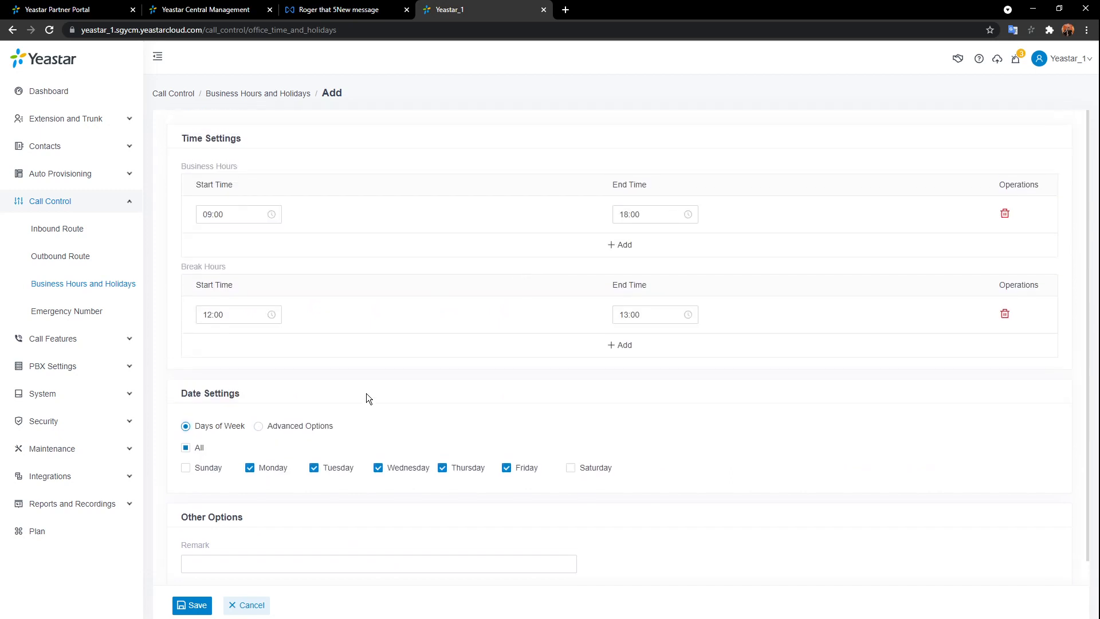
click(192, 605)
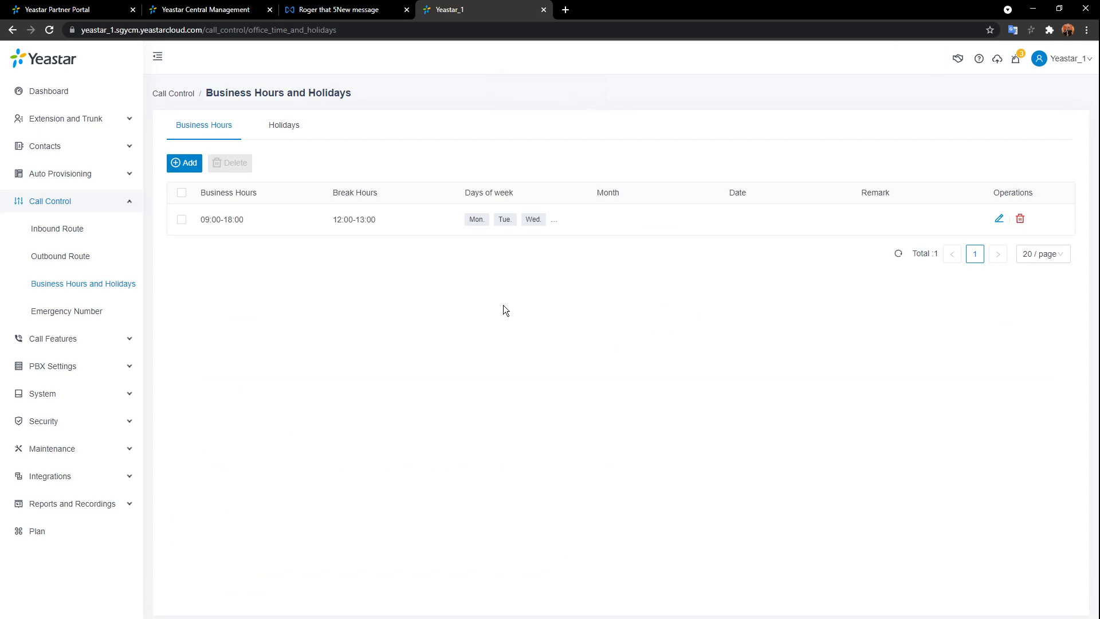
- Add a holiday named 'New Year' with type By Date
click(285, 130)
click(186, 164)
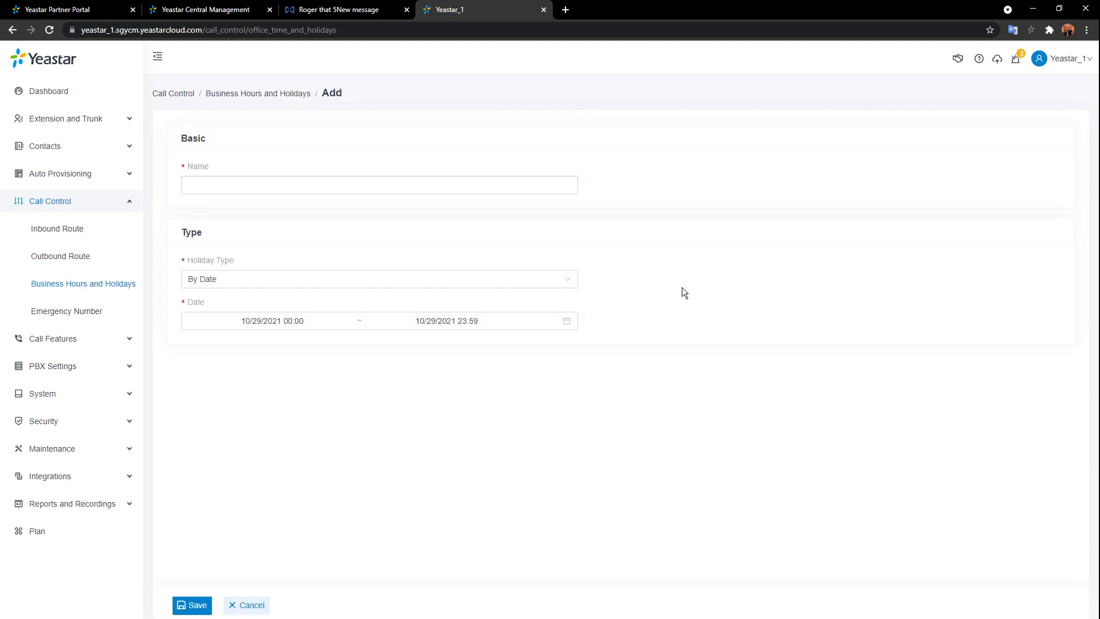
click(474, 182)
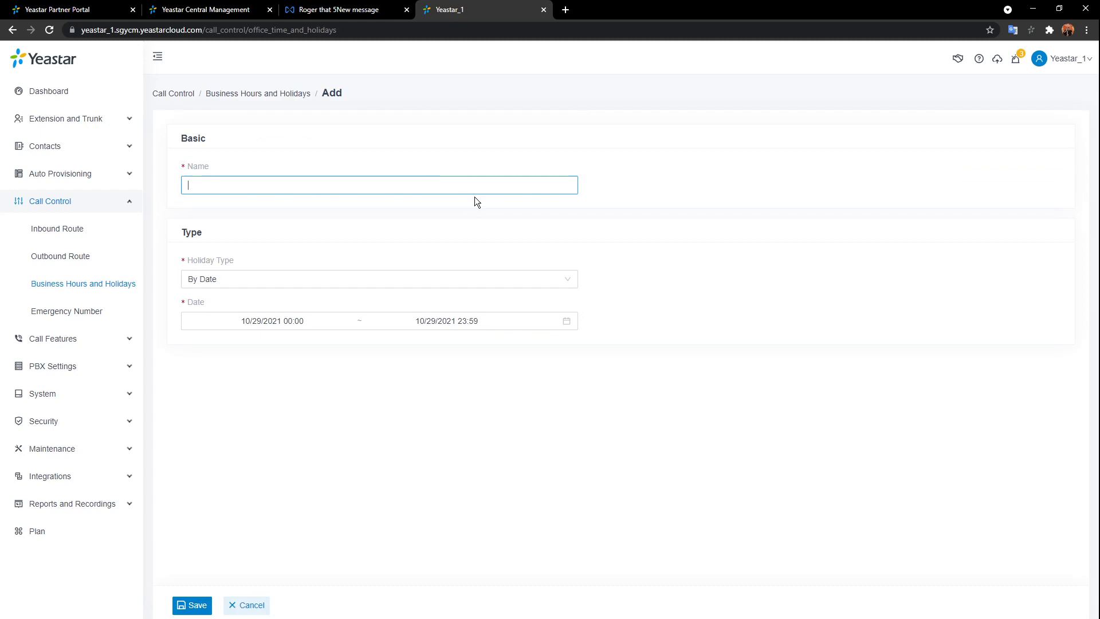
text(New Yeasr)
key(BackSpace)
key(BackSpace)
text(r)
click(592, 205)
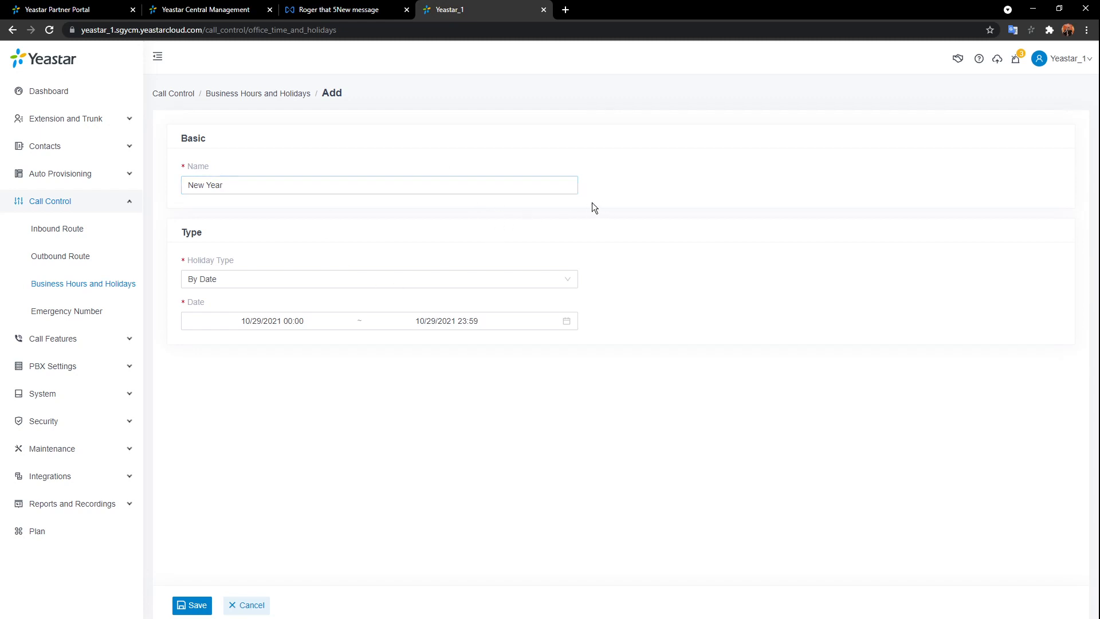
click(304, 287)
click(332, 299)
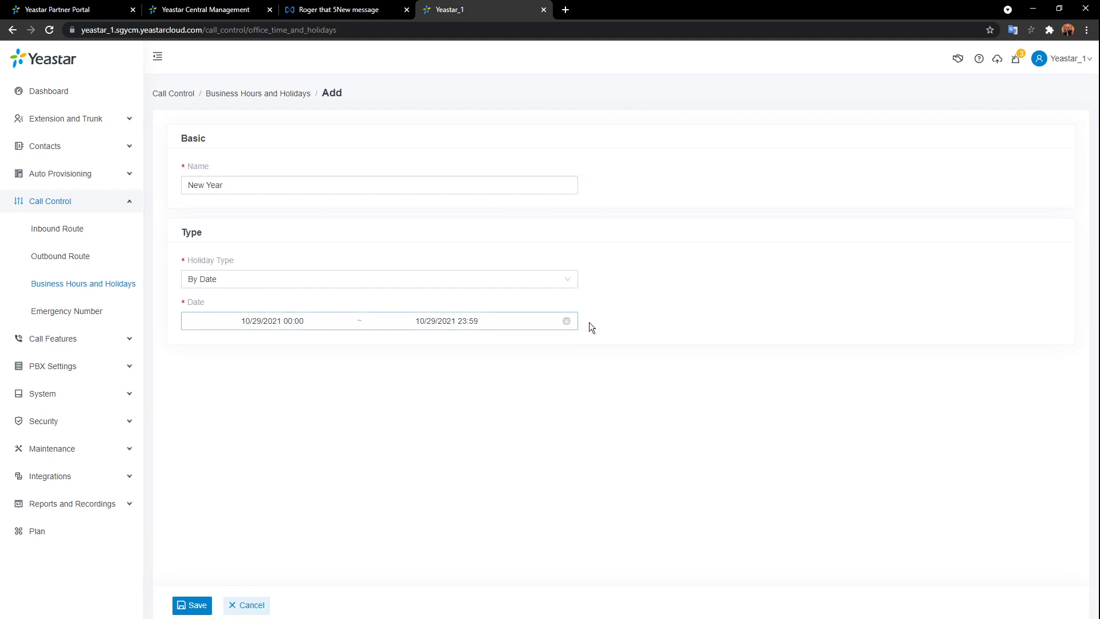
- Set the holiday dates to 1–2 January 2022 and save it
click(545, 319)
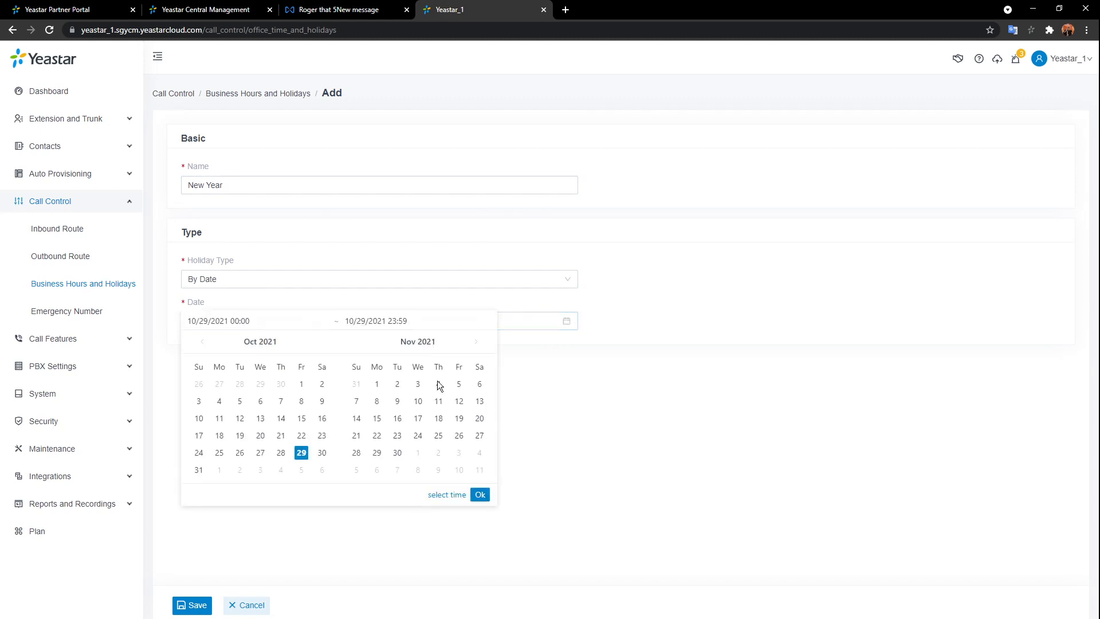
click(477, 342)
click(476, 341)
click(476, 342)
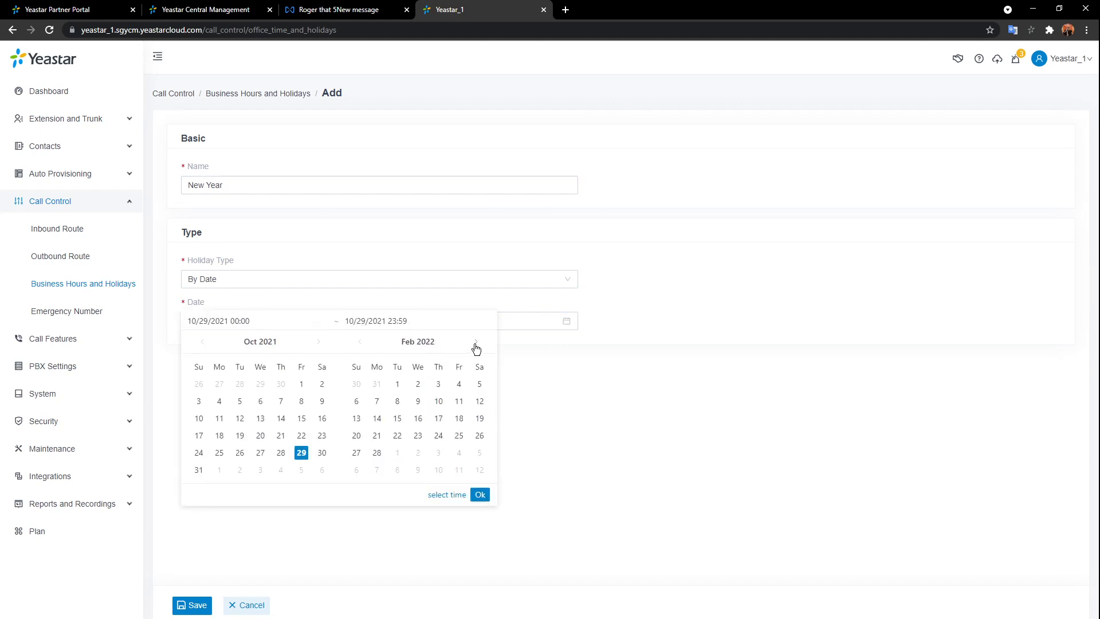
click(201, 342)
click(201, 342)
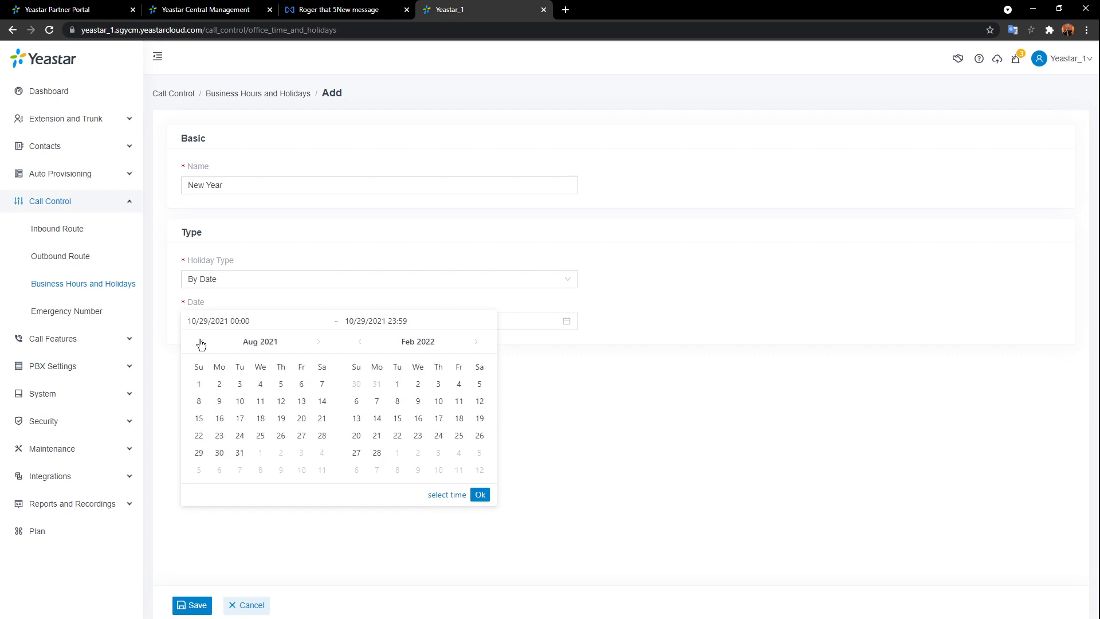
click(360, 343)
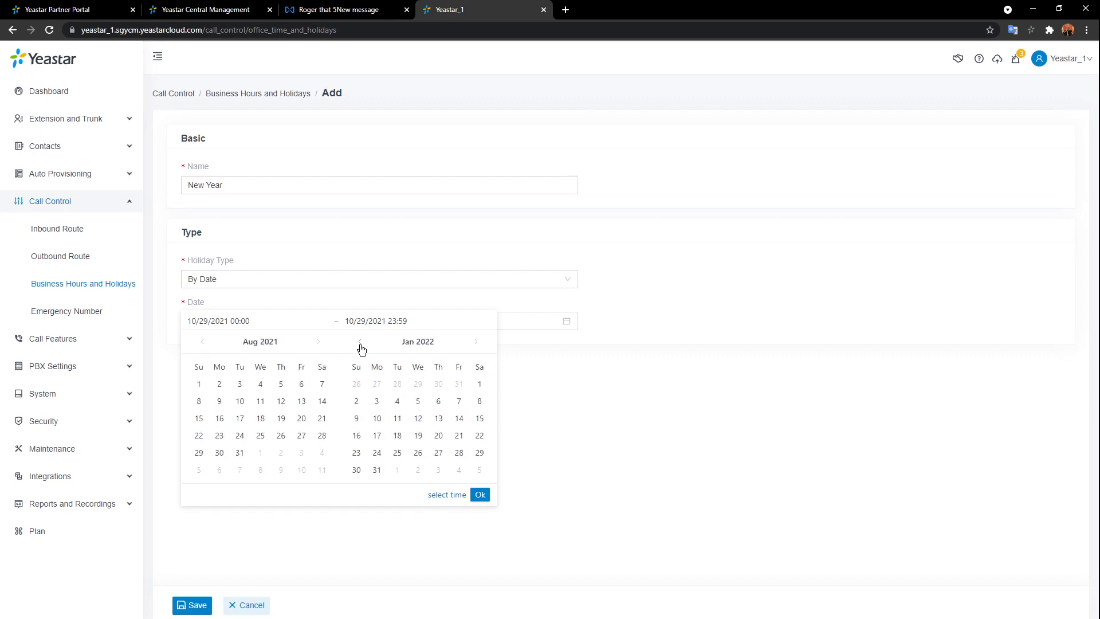
click(480, 384)
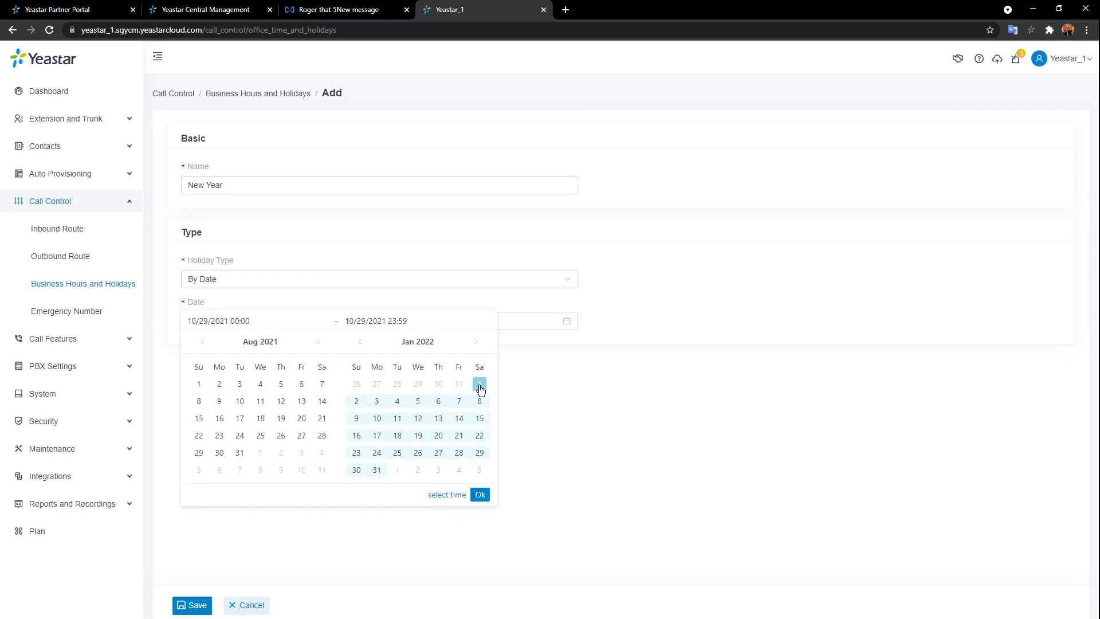
click(356, 401)
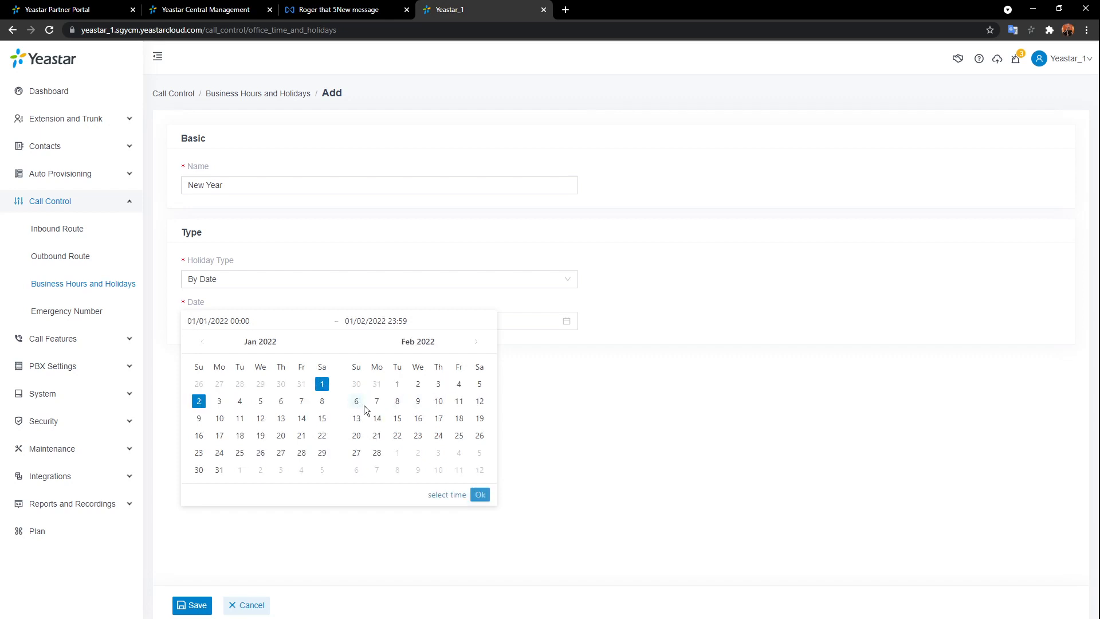
click(480, 494)
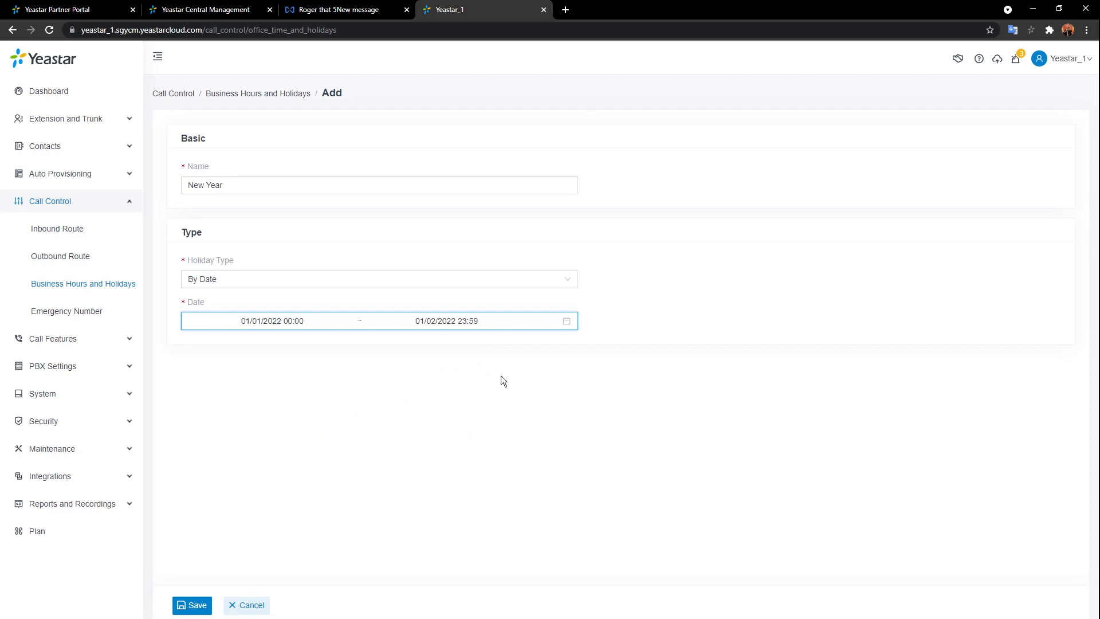
click(192, 606)
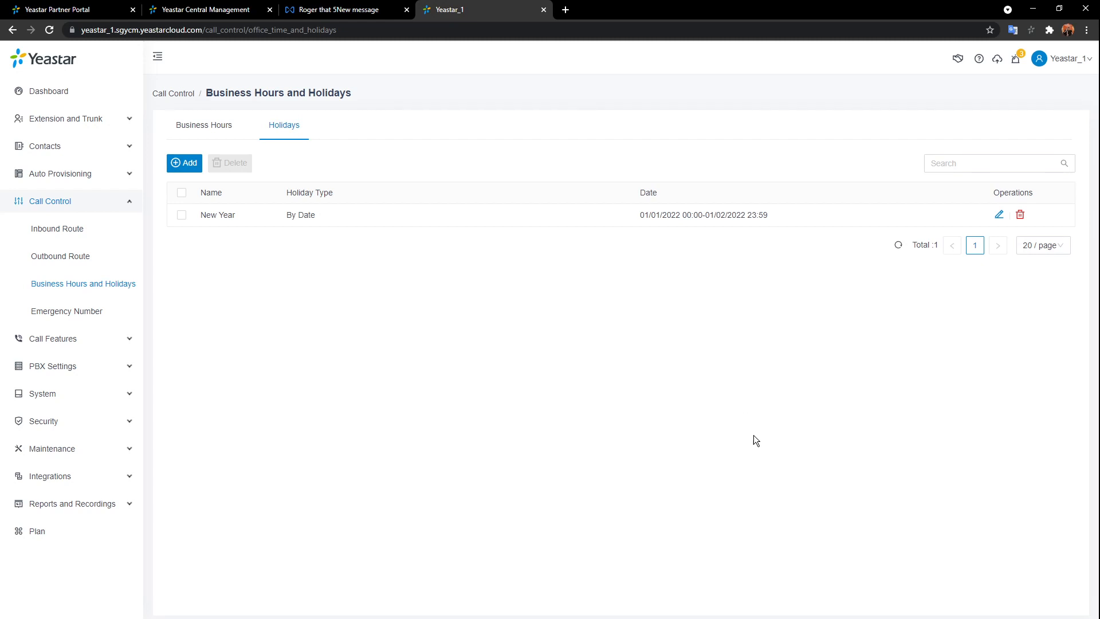
- Open the Call Control Inbound Route list
click(61, 231)
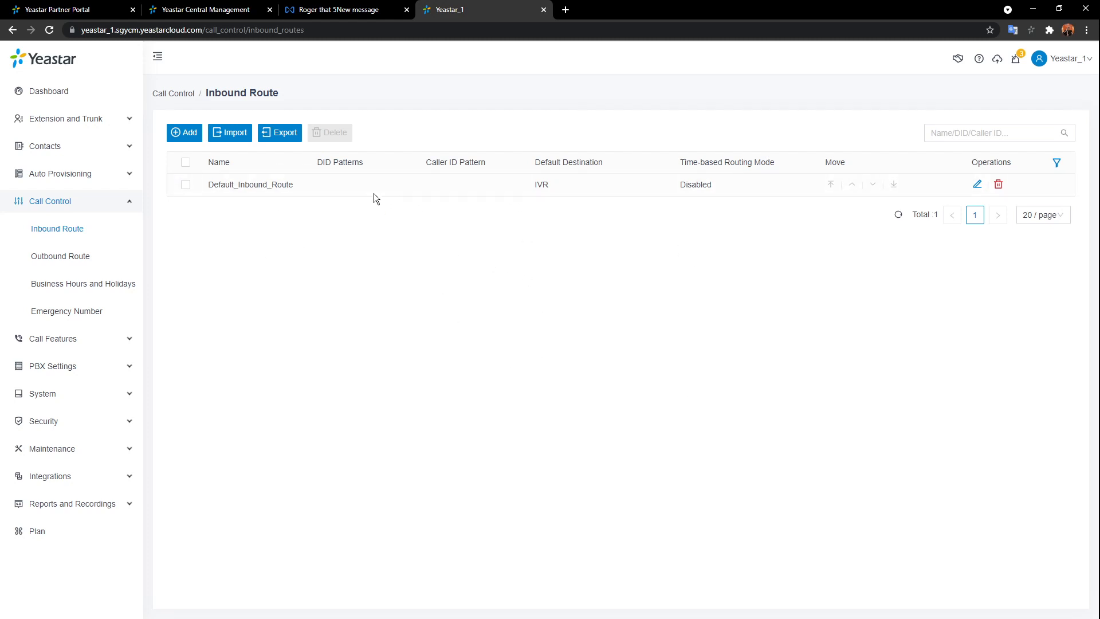
- Open Default_Inbound_Route's edit form and look over its Name and Inbound Alert Info fields
click(977, 183)
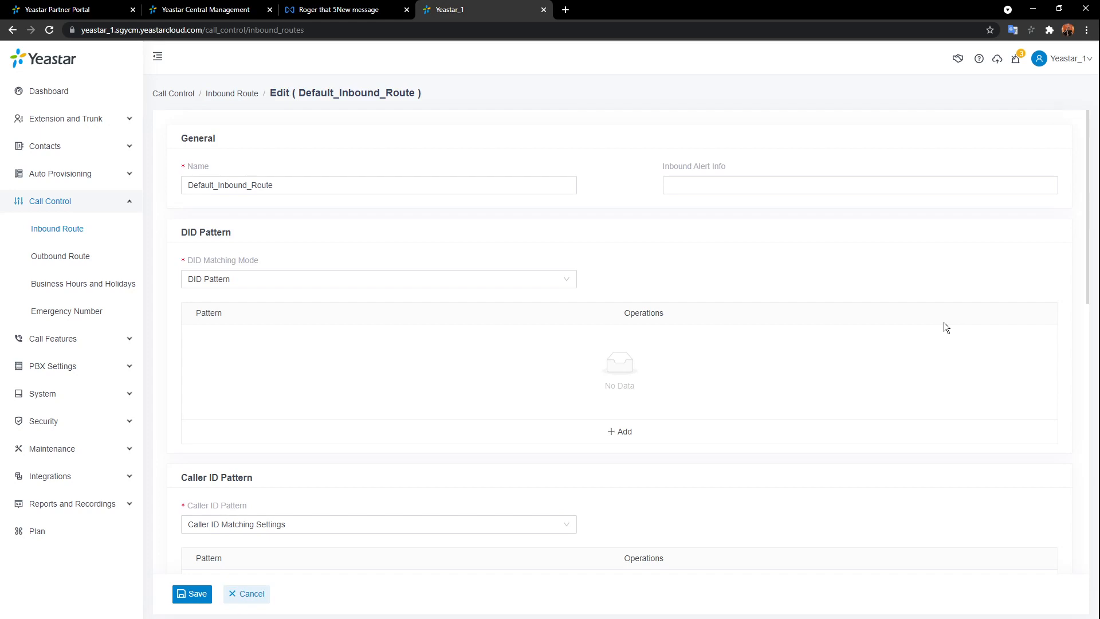
click(344, 185)
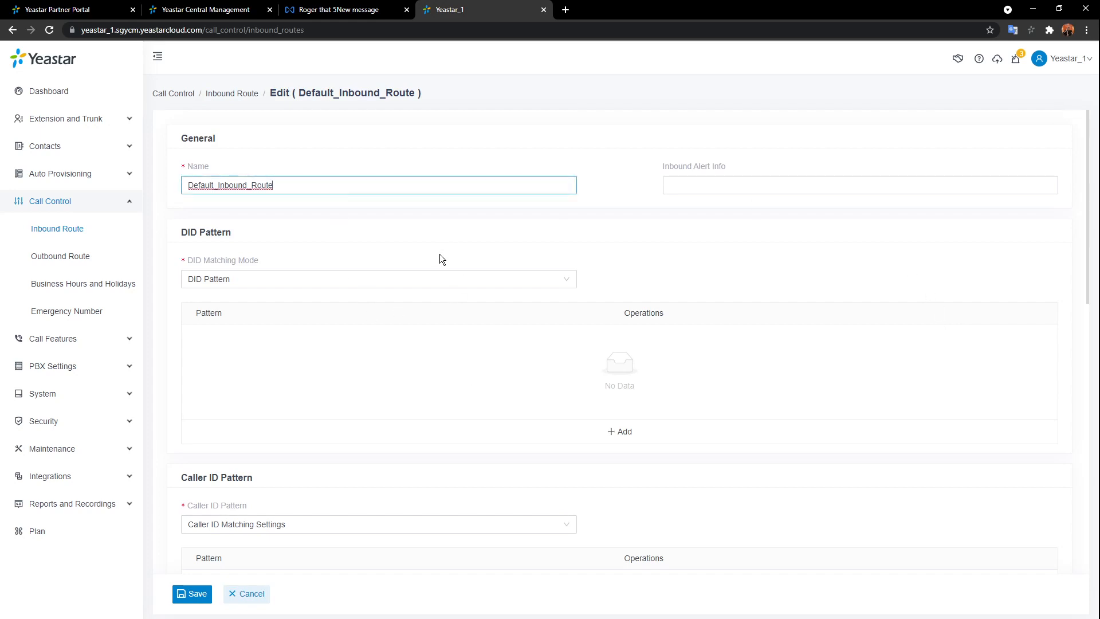
click(845, 185)
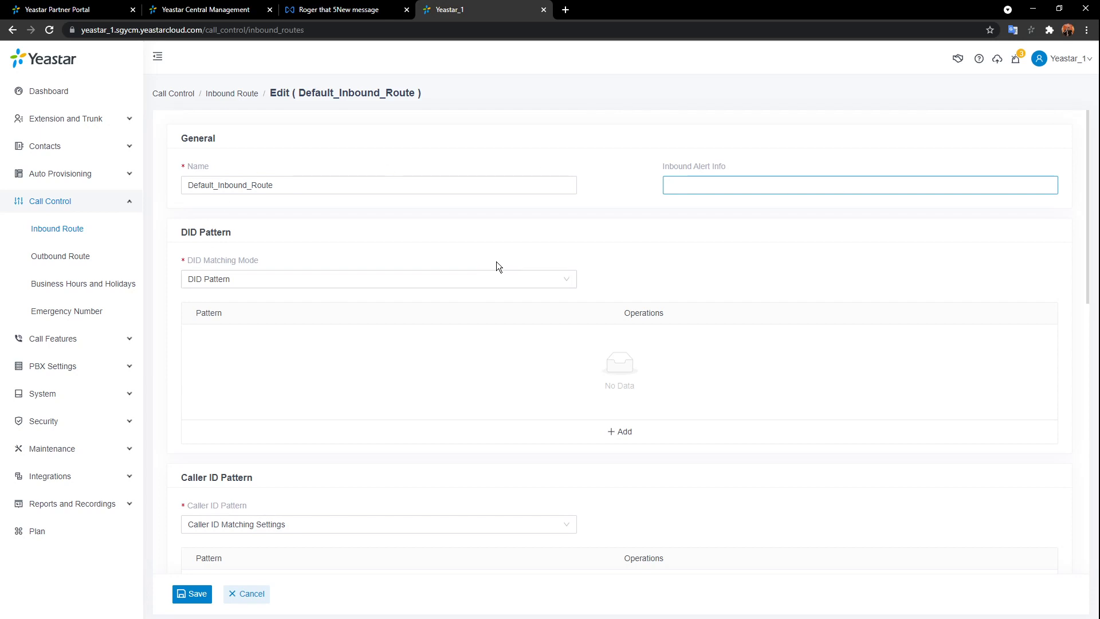
scroll(496, 262, down, 2)
scroll(496, 261, up, 1)
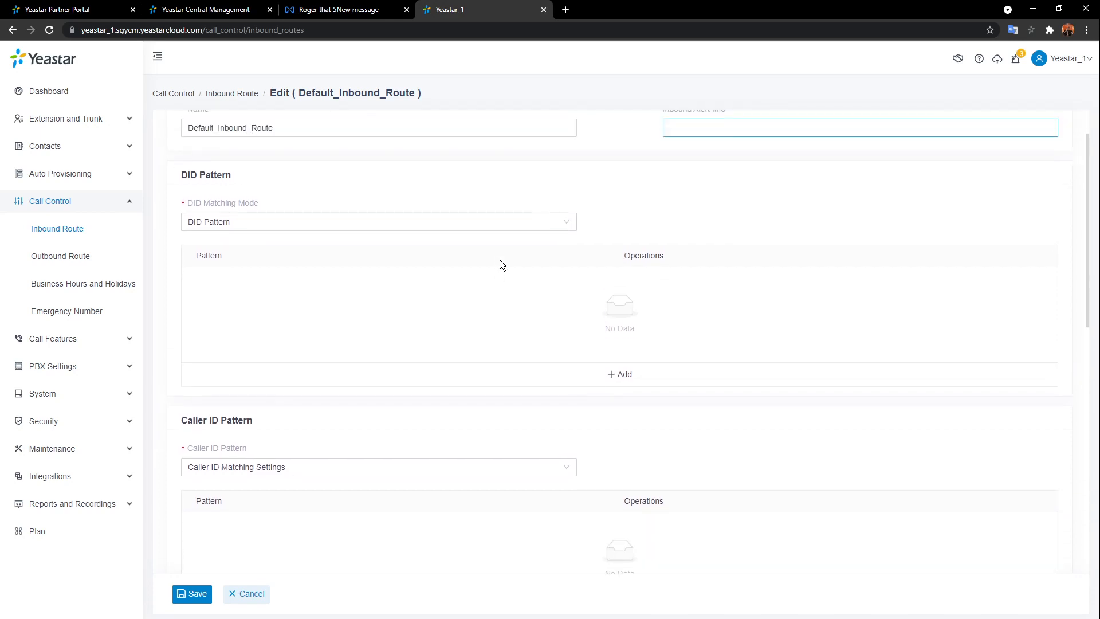
click(451, 228)
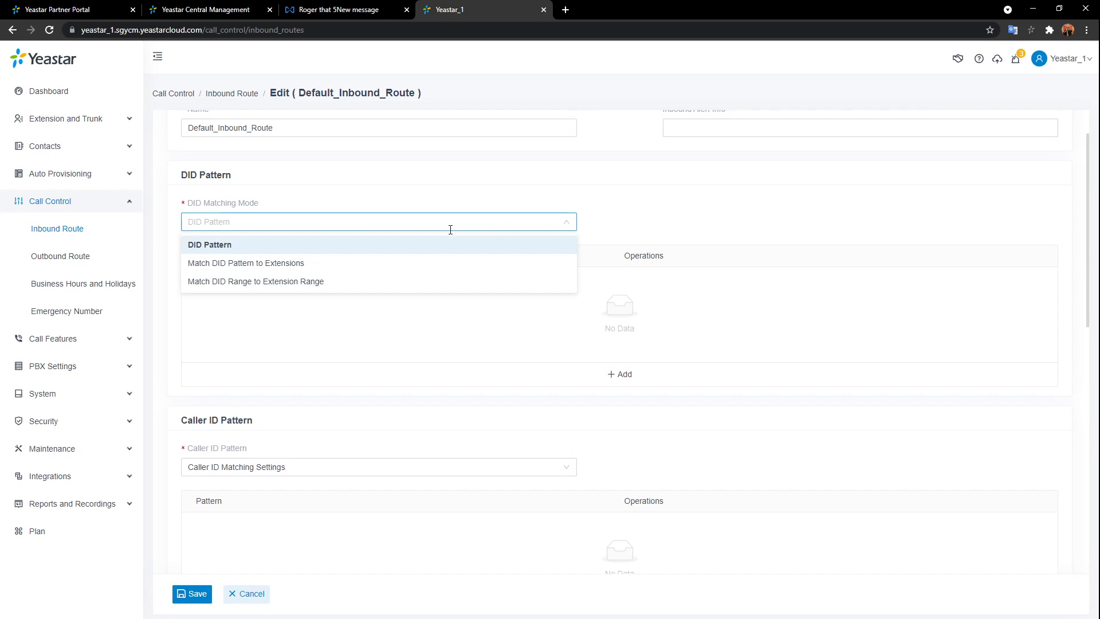
click(248, 246)
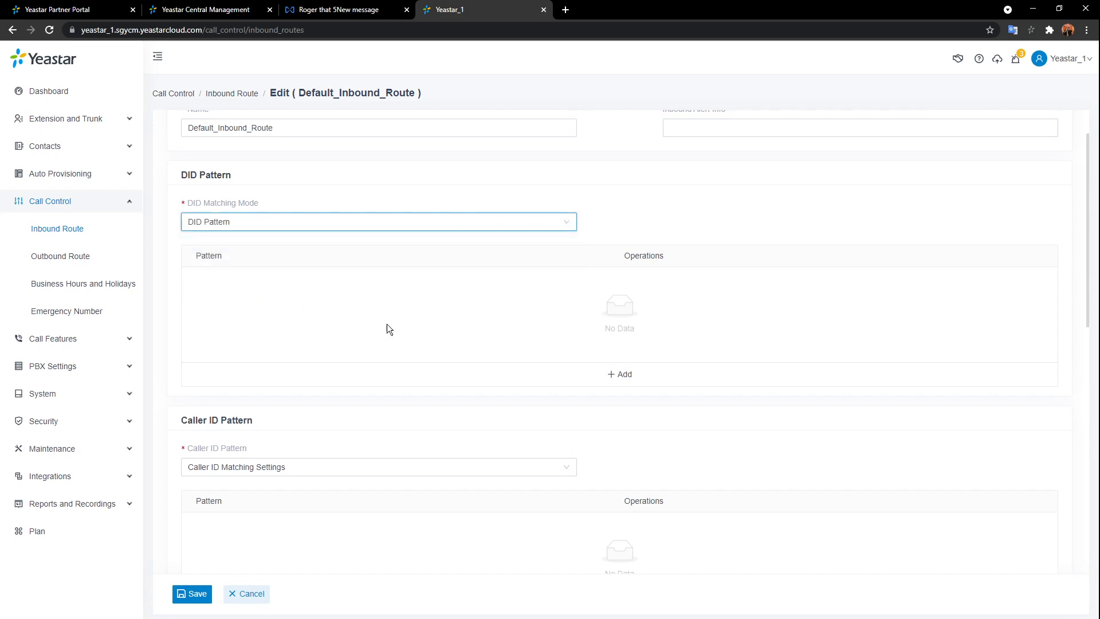
click(655, 381)
click(265, 287)
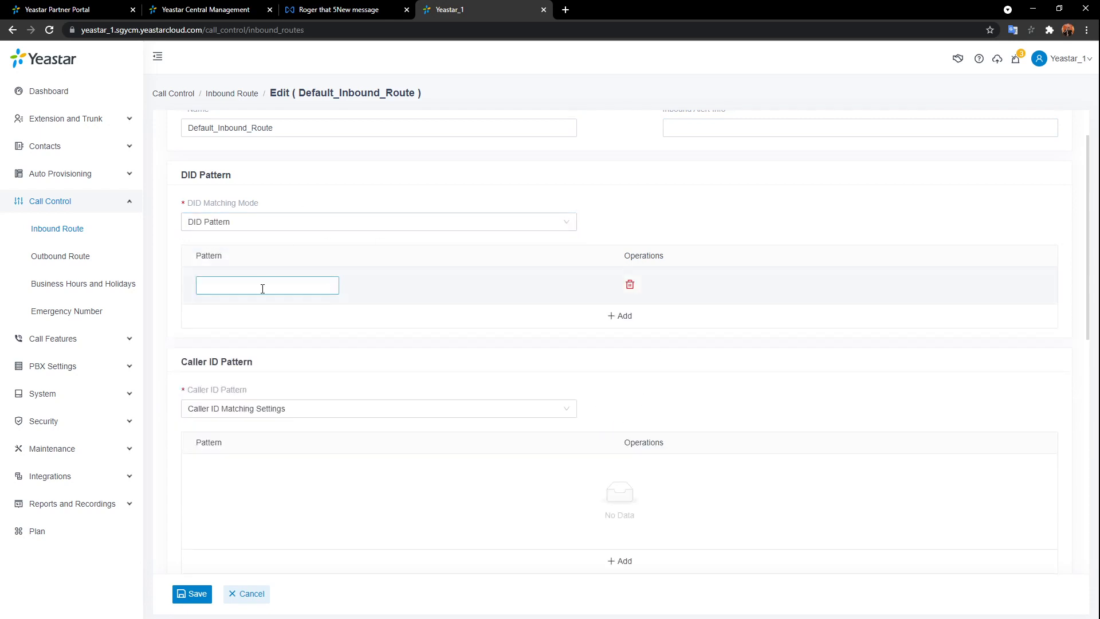
click(380, 290)
mouse_move(244, 205)
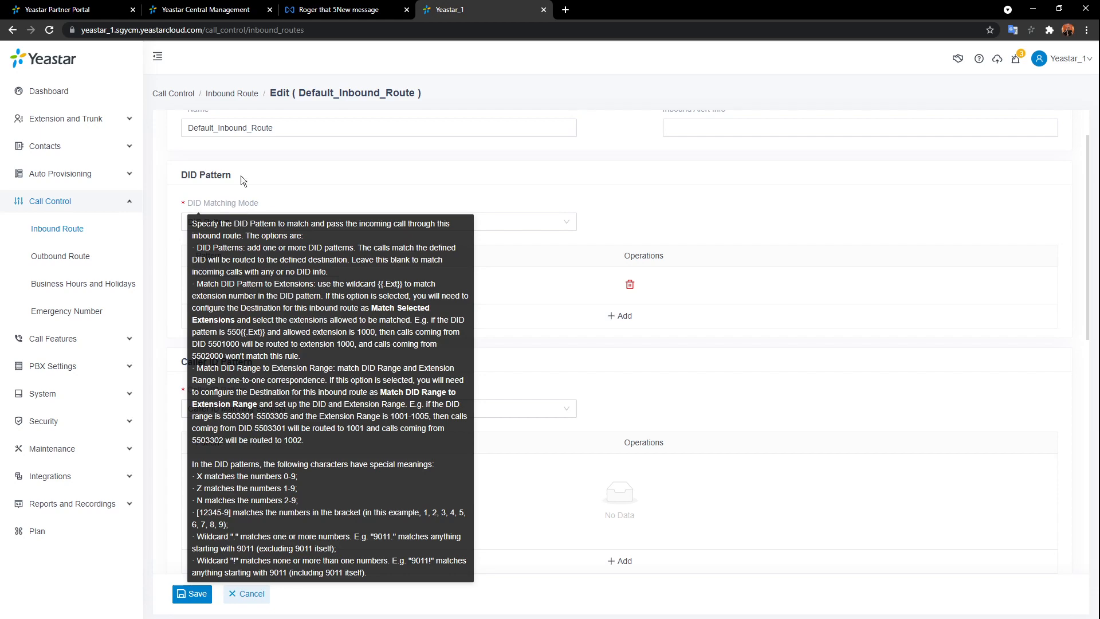
click(630, 285)
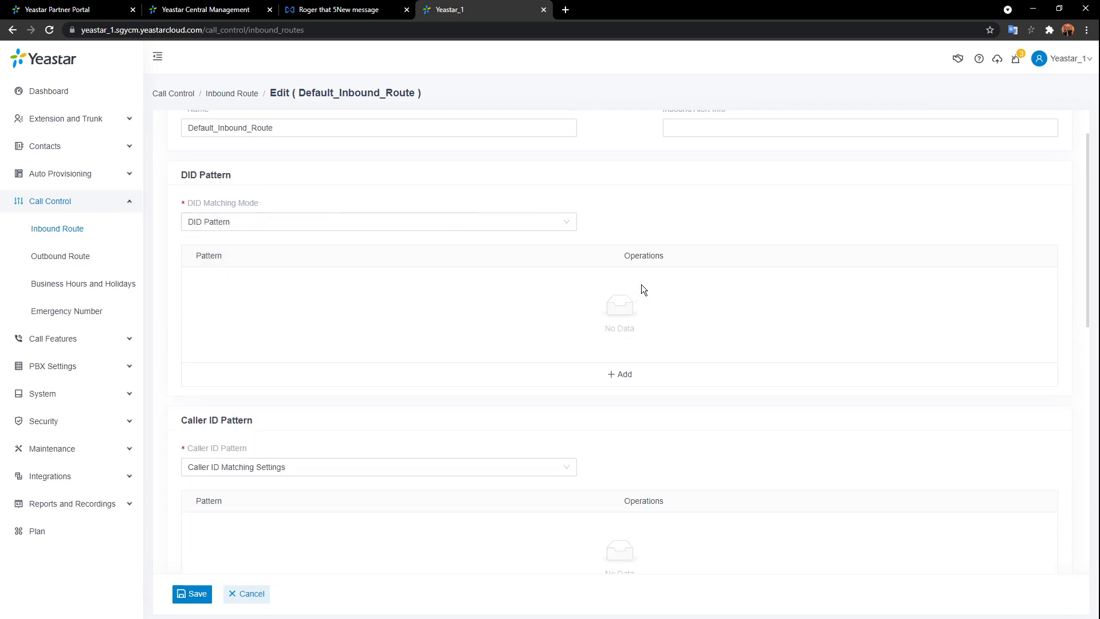
- Move trunks SIP_1 and SIP_2 into the route's Selected trunk list, leaving SIP_3
scroll(587, 251, down, 2)
scroll(588, 252, down, 2)
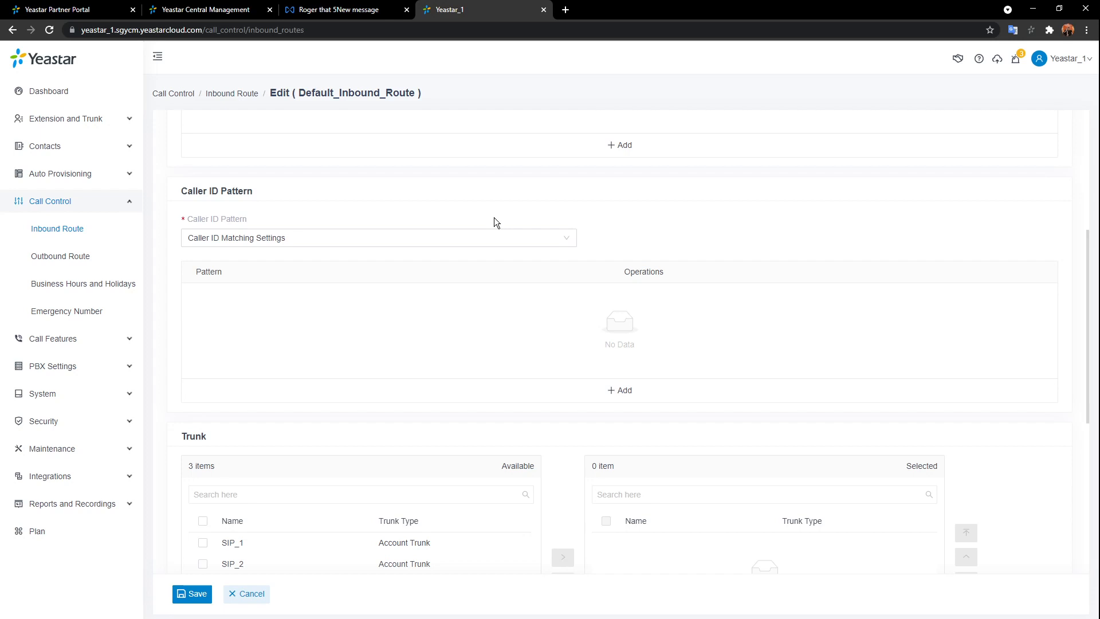
scroll(519, 252, down, 1)
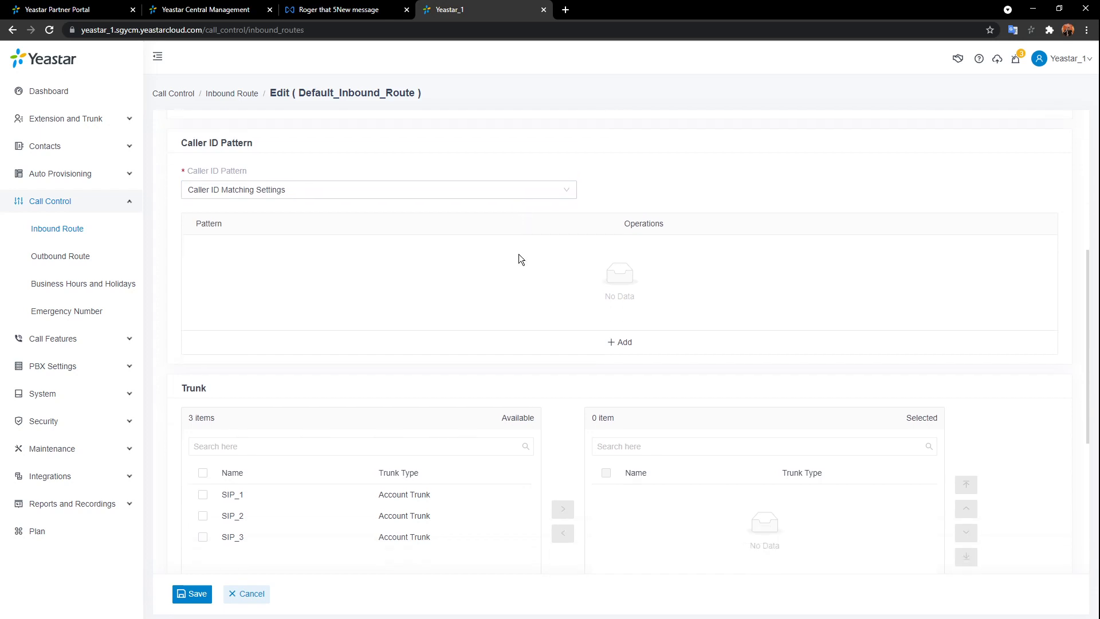
scroll(519, 255, down, 1)
scroll(518, 256, down, 3)
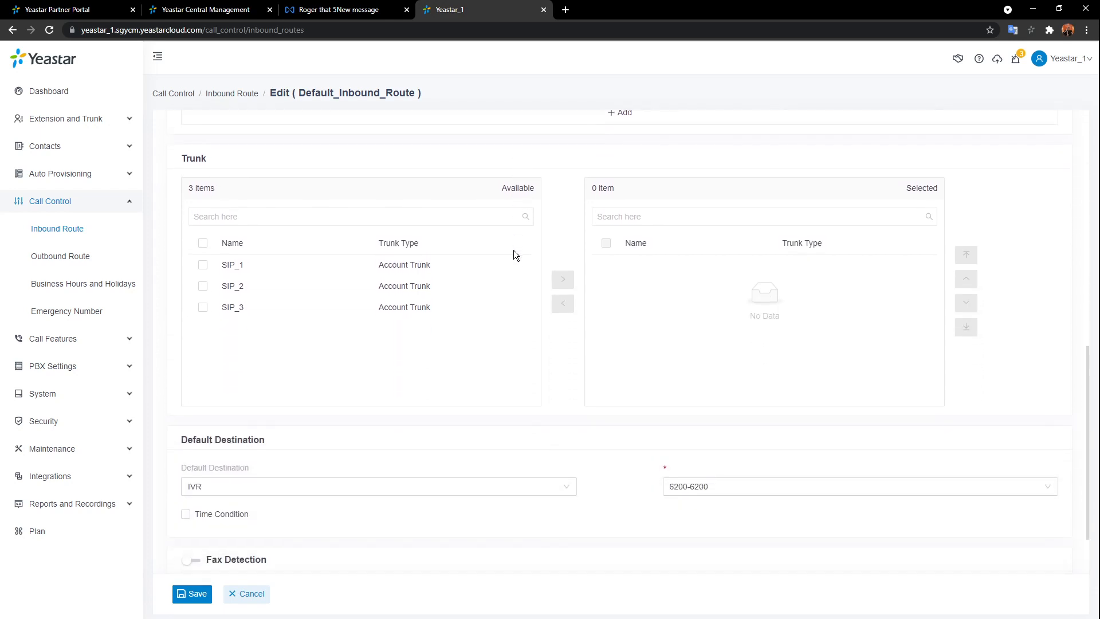
double_click(343, 257)
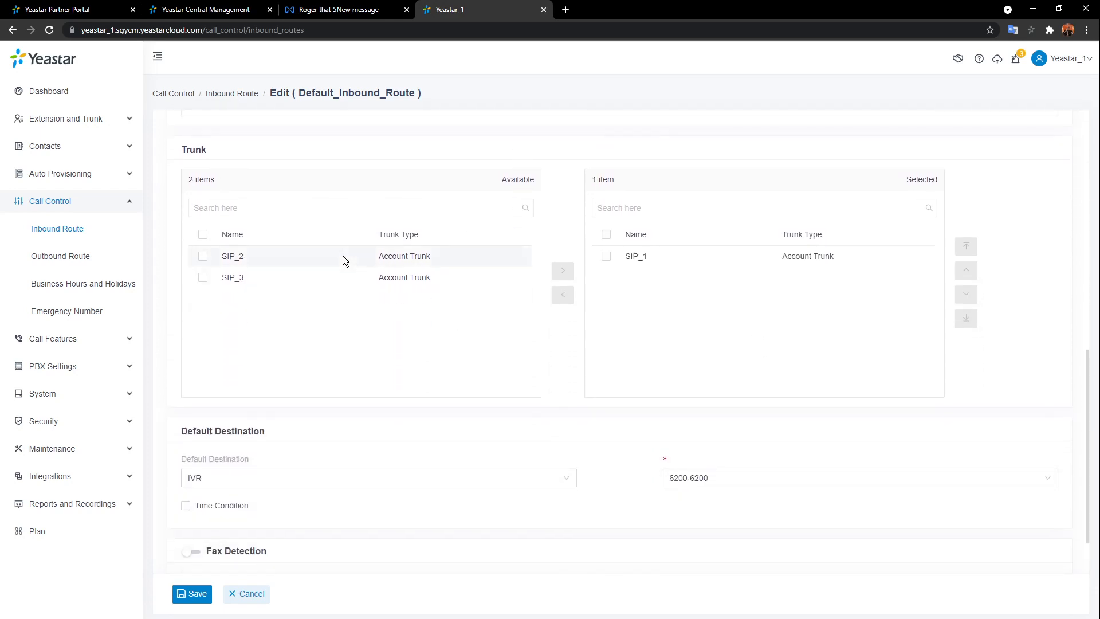
double_click(342, 257)
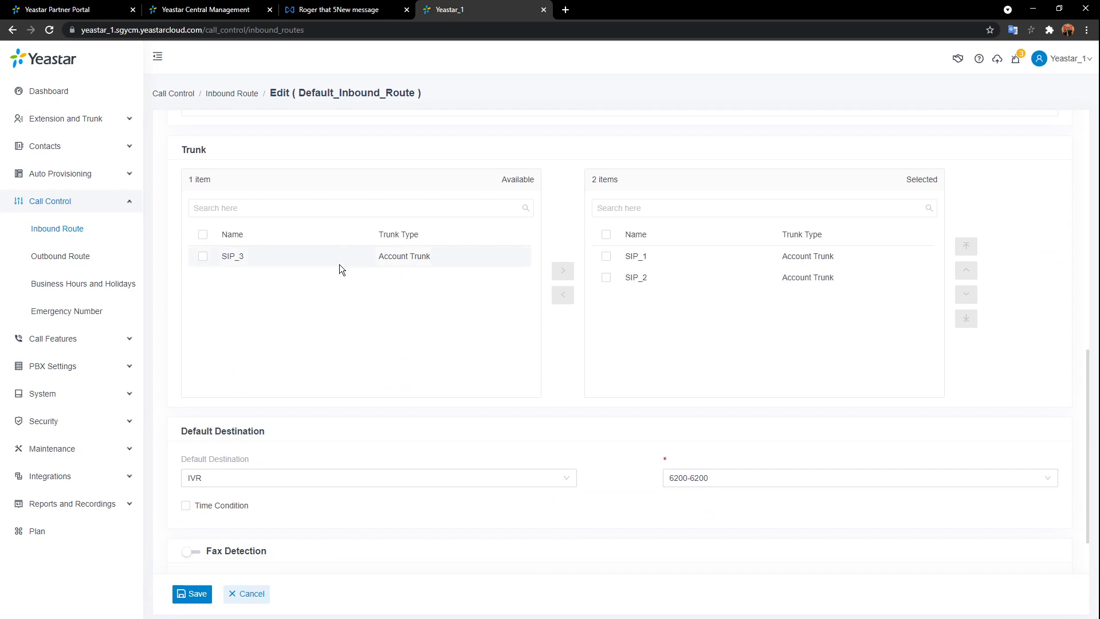
scroll(433, 361, down, 1)
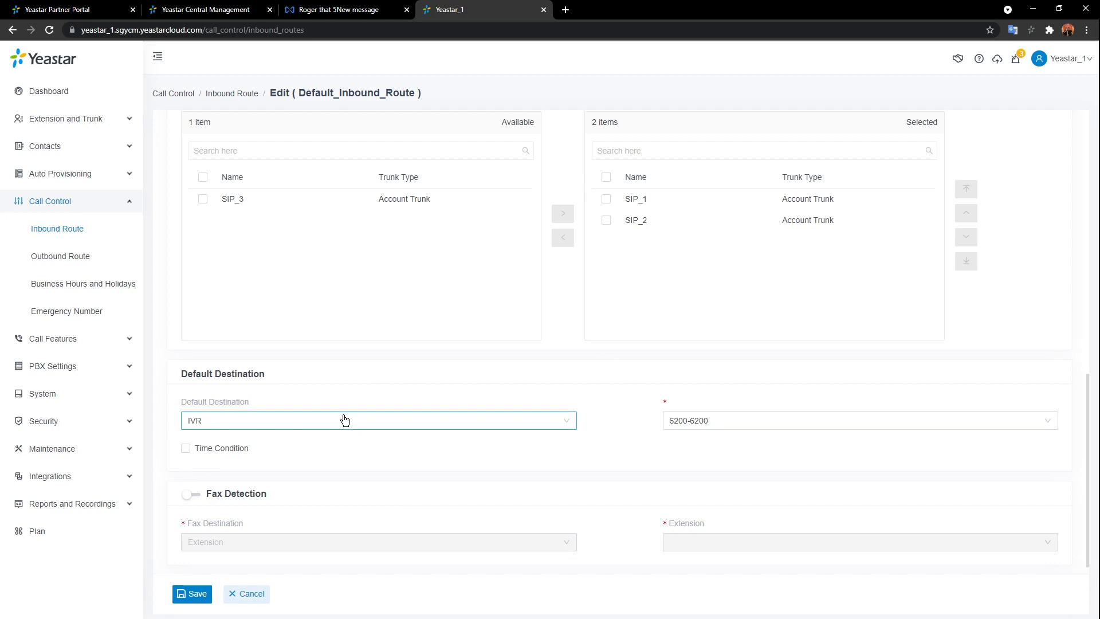
- Use global business hours: IVR 6200 in hours, Group Voicemail after hours, holidays hang up
click(185, 449)
scroll(630, 472, down, 3)
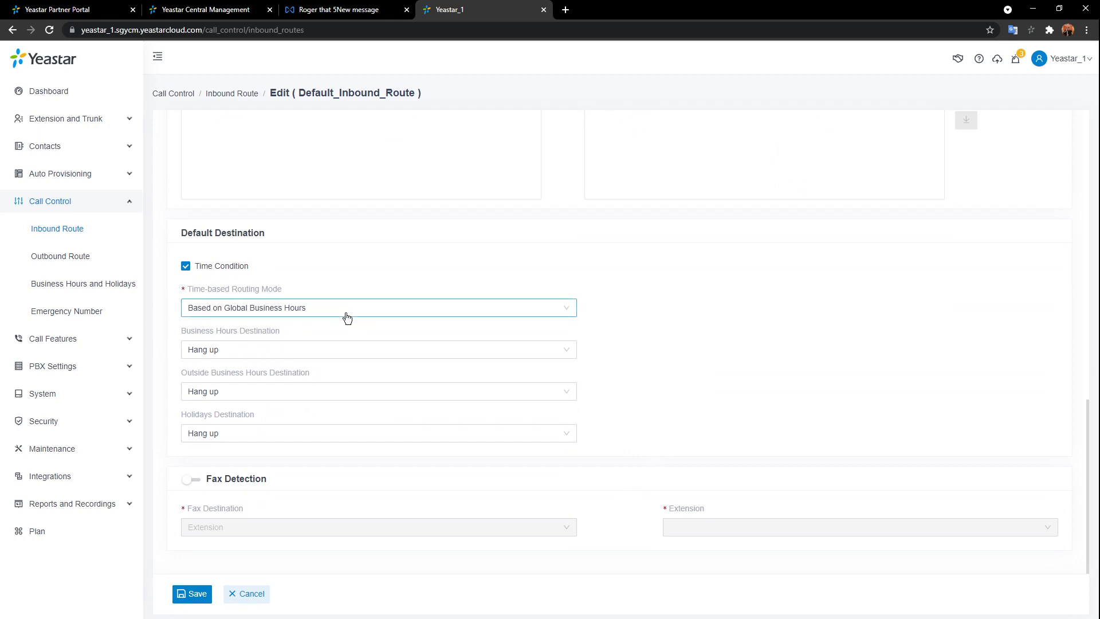
click(346, 313)
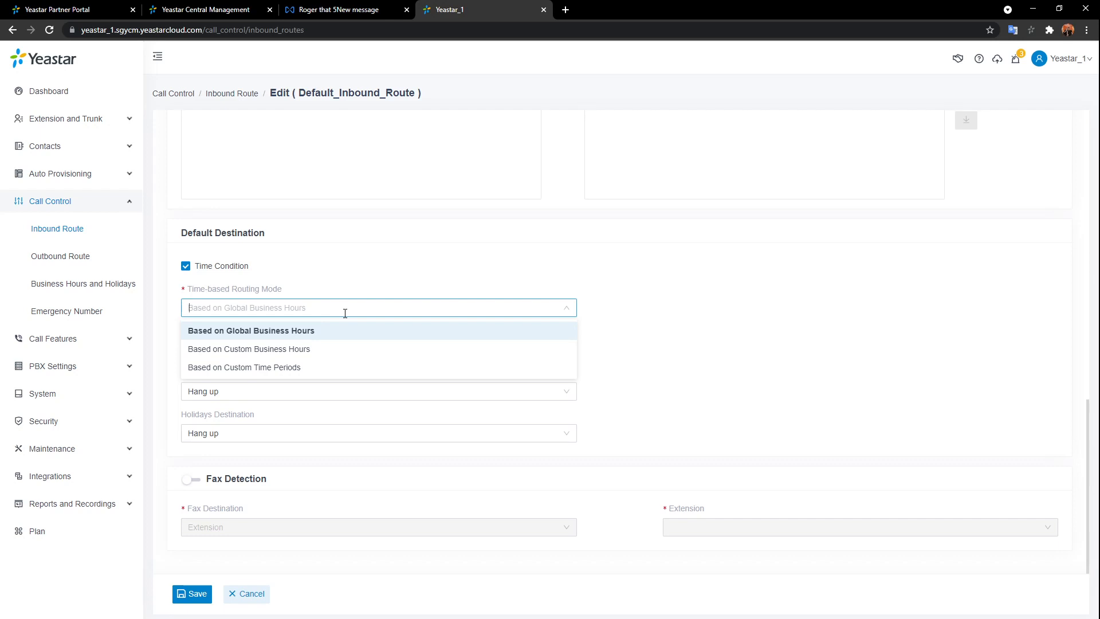
click(355, 333)
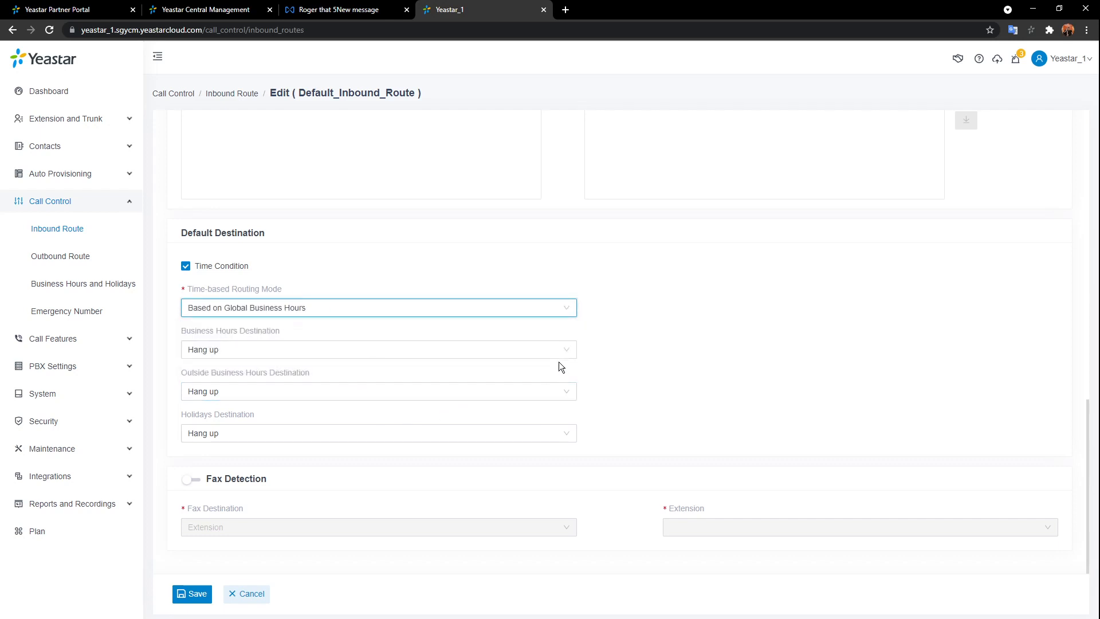
click(574, 356)
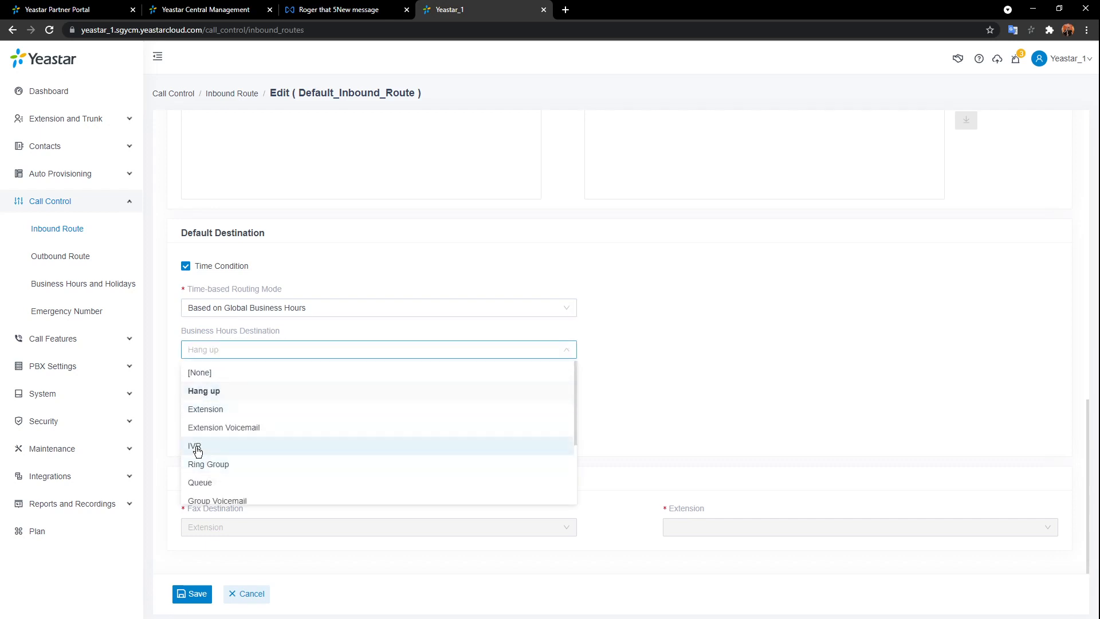
click(195, 446)
click(523, 395)
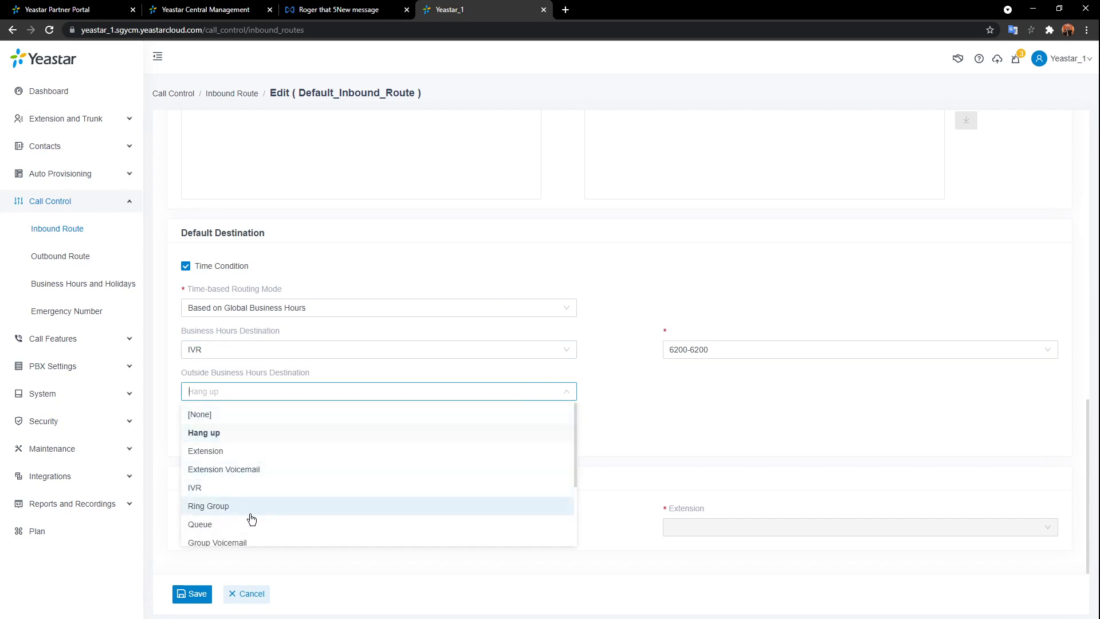
click(248, 537)
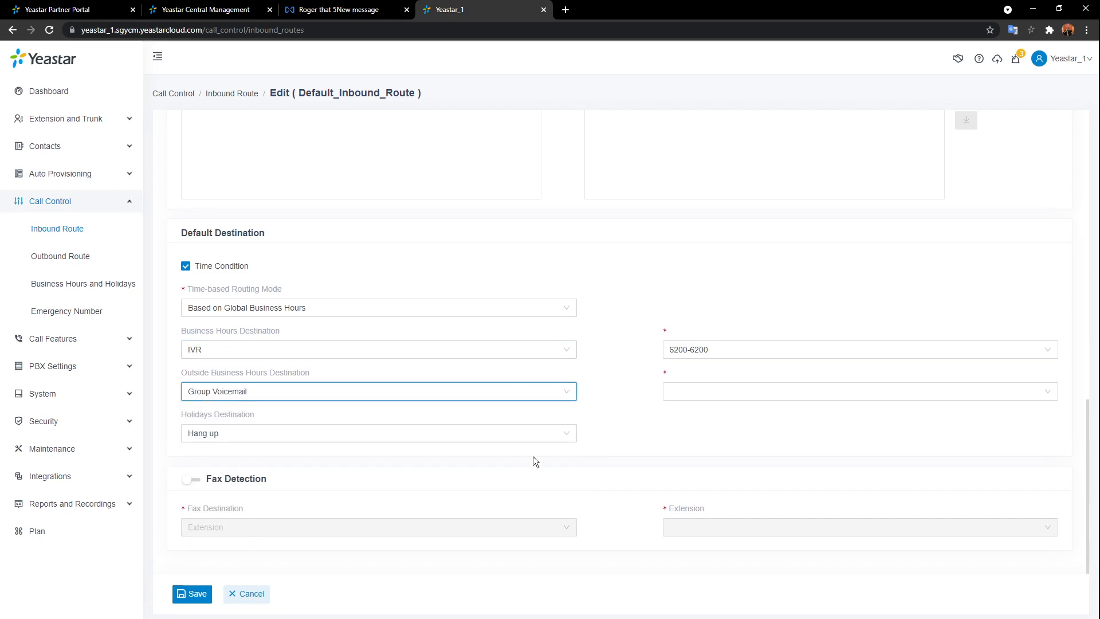
click(569, 440)
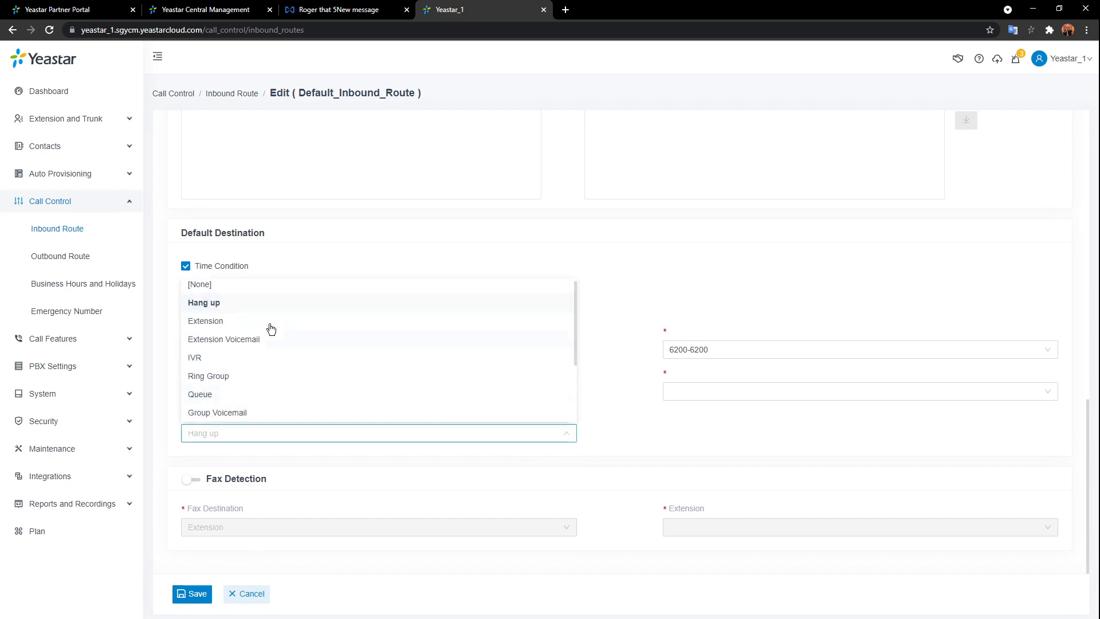
click(298, 308)
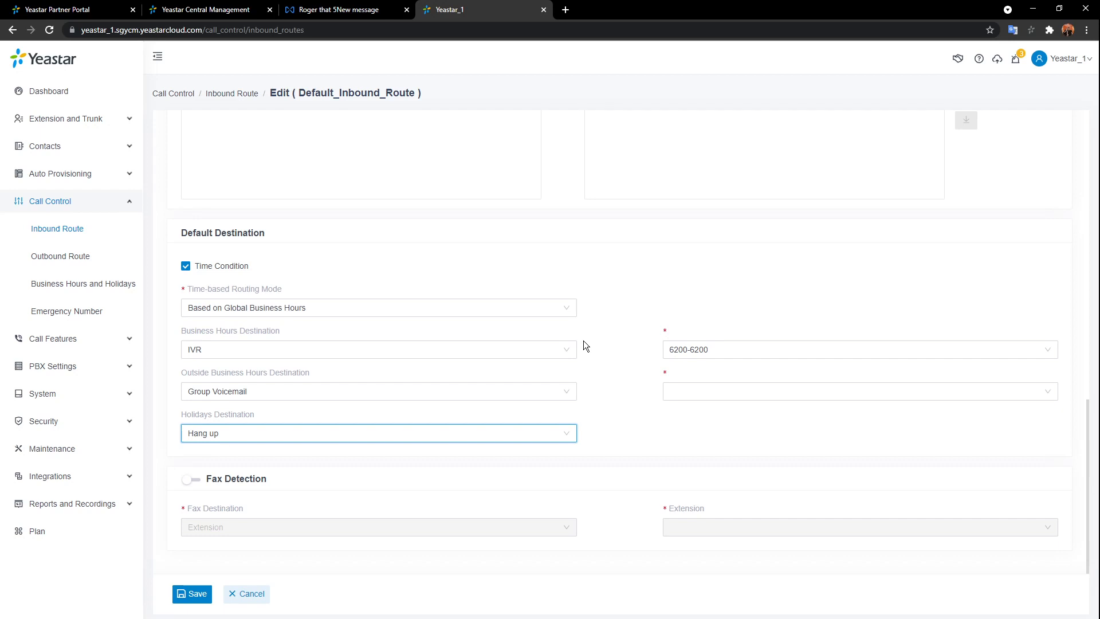
click(567, 307)
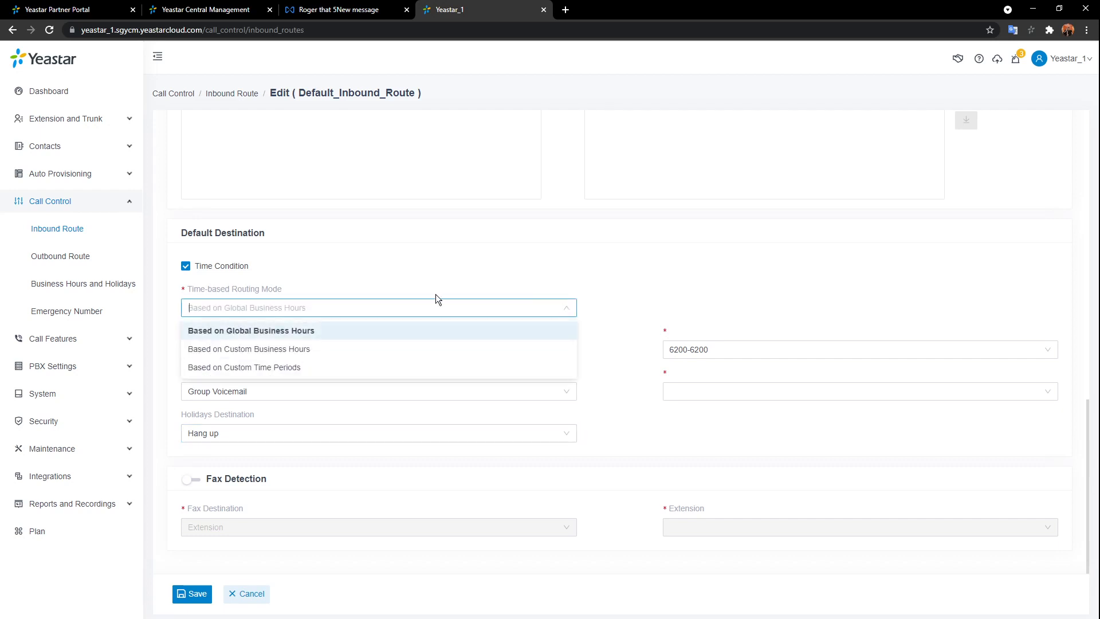
- Switch the routing mode to Custom Business Hours, then to Custom Time Periods
click(295, 350)
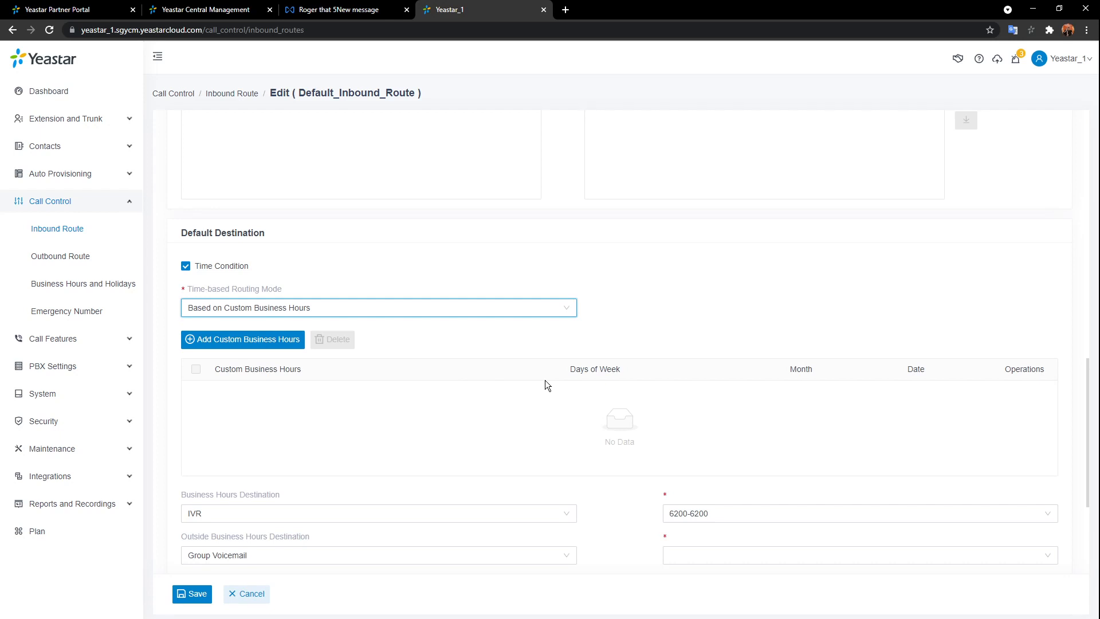
scroll(545, 372, down, 3)
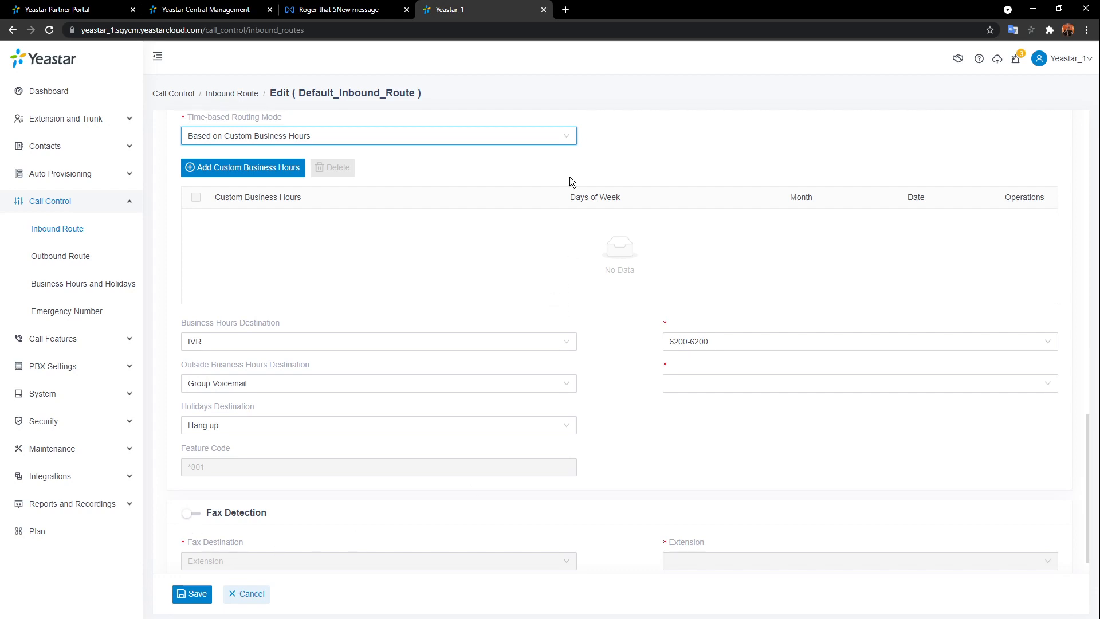
click(527, 135)
click(283, 197)
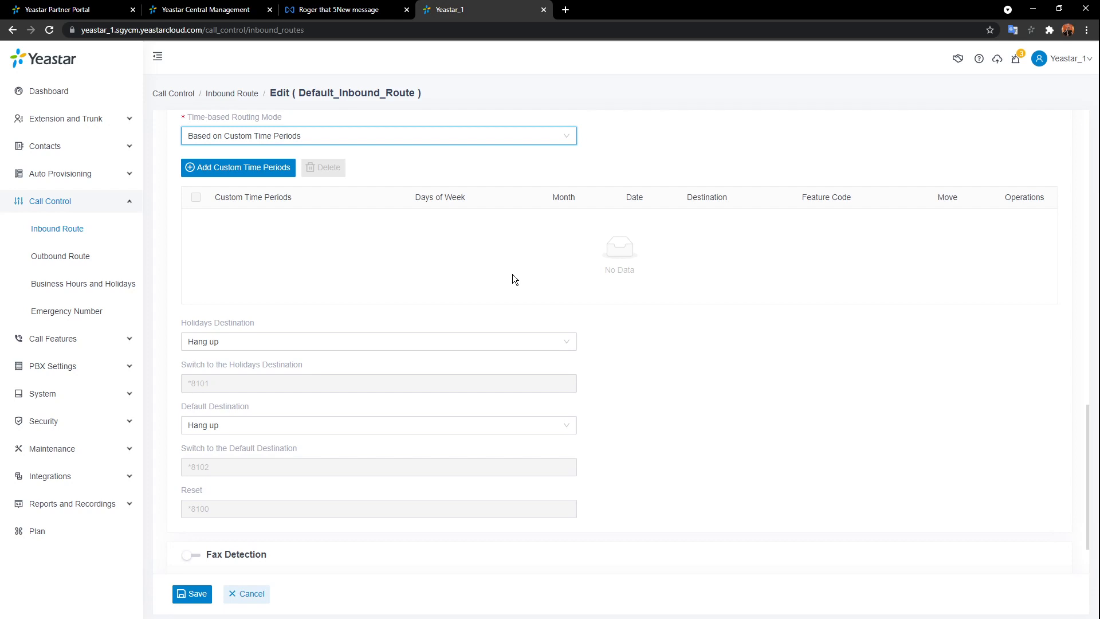
scroll(517, 283, down, 2)
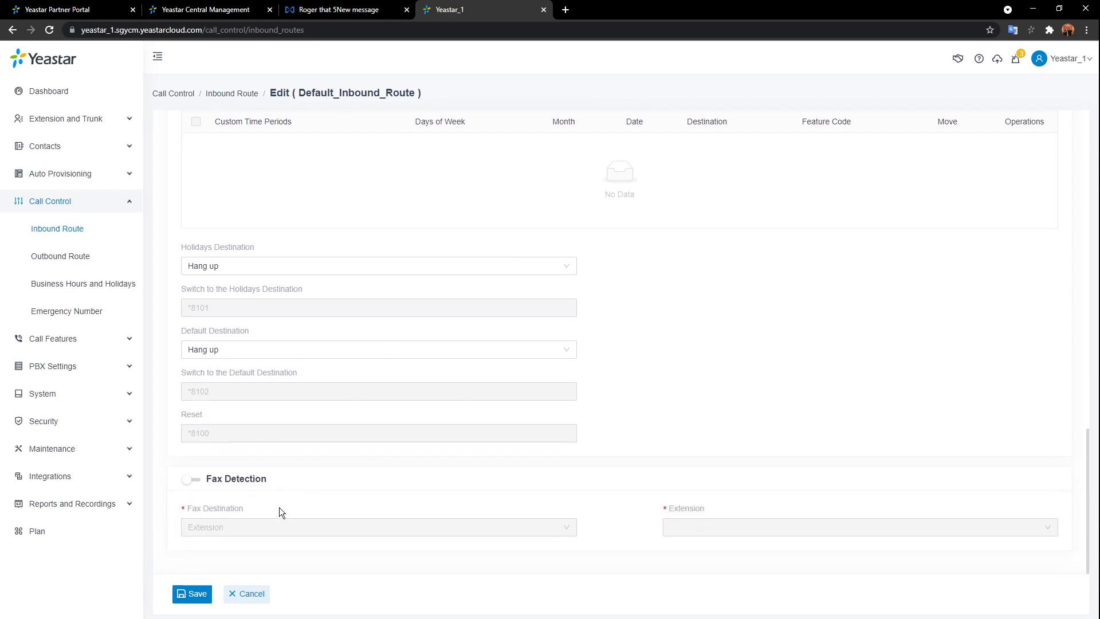
- Enable fax detection and try Extension 1006, then Fax To Email for extension 1000
click(198, 481)
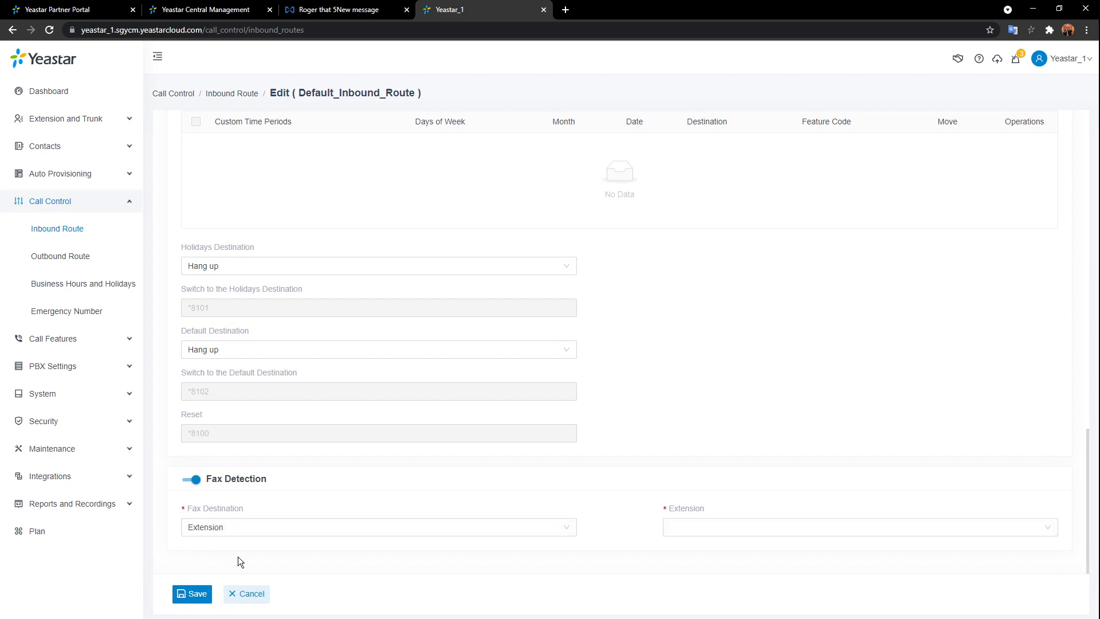
click(502, 530)
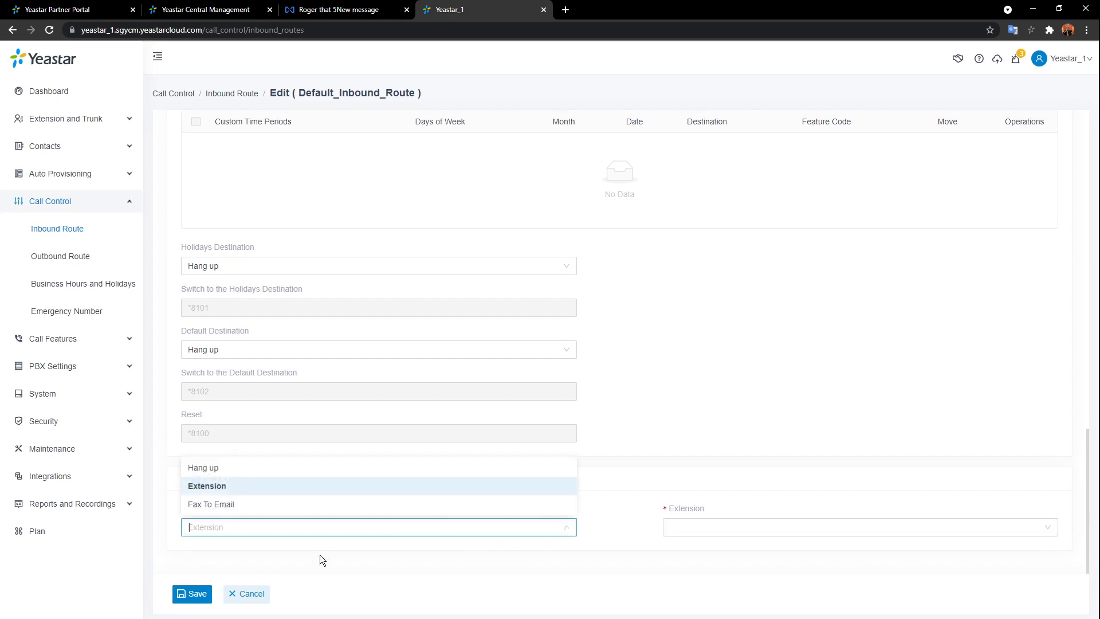
click(314, 487)
click(842, 527)
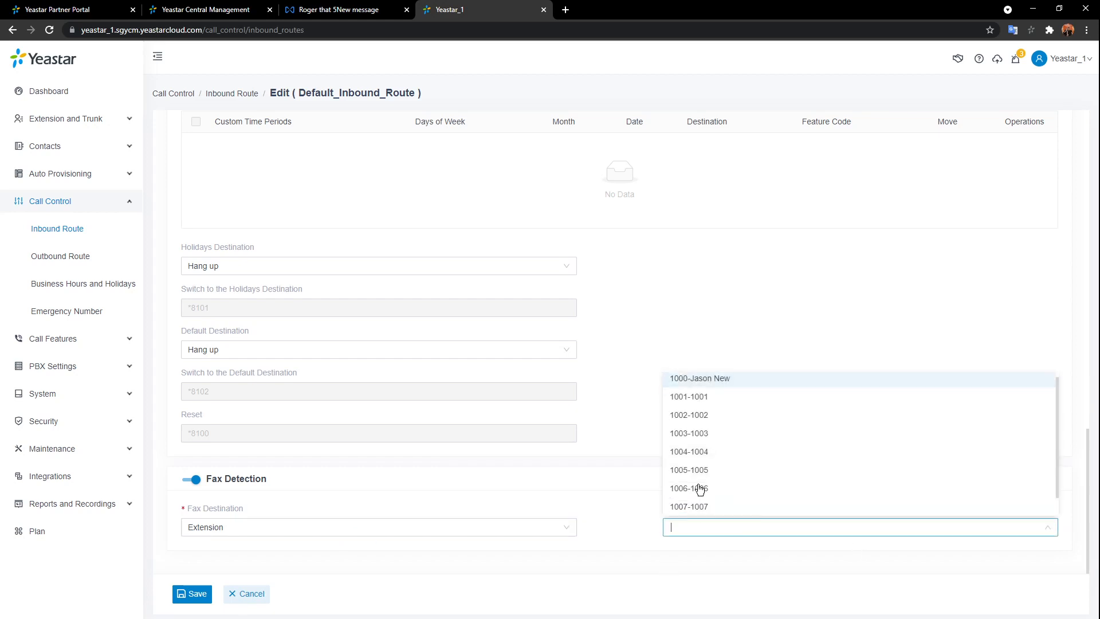
click(699, 488)
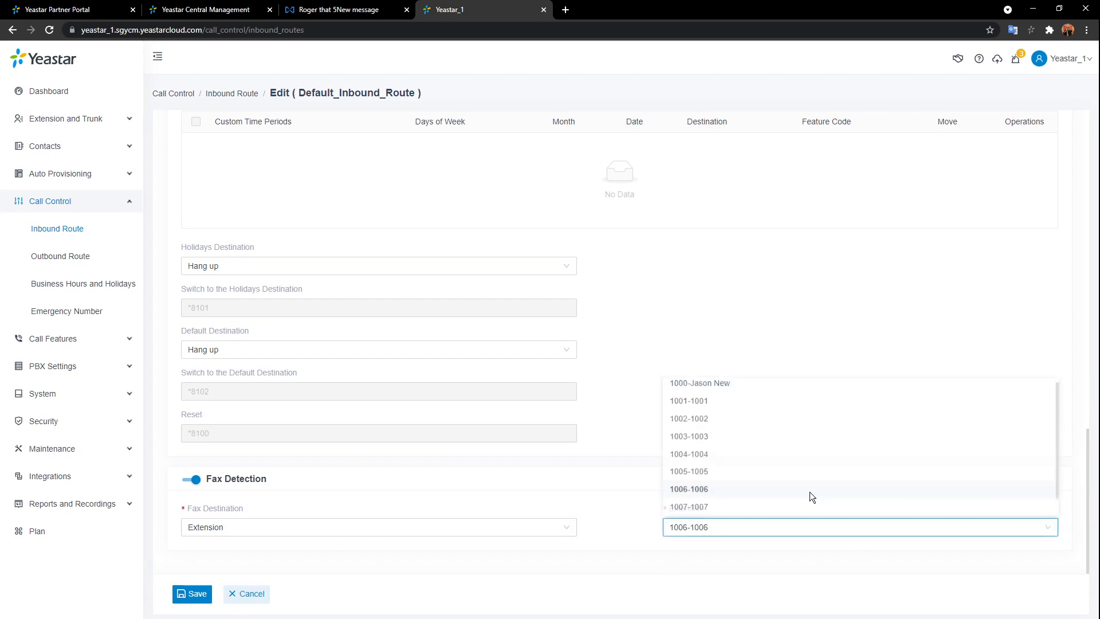
click(564, 528)
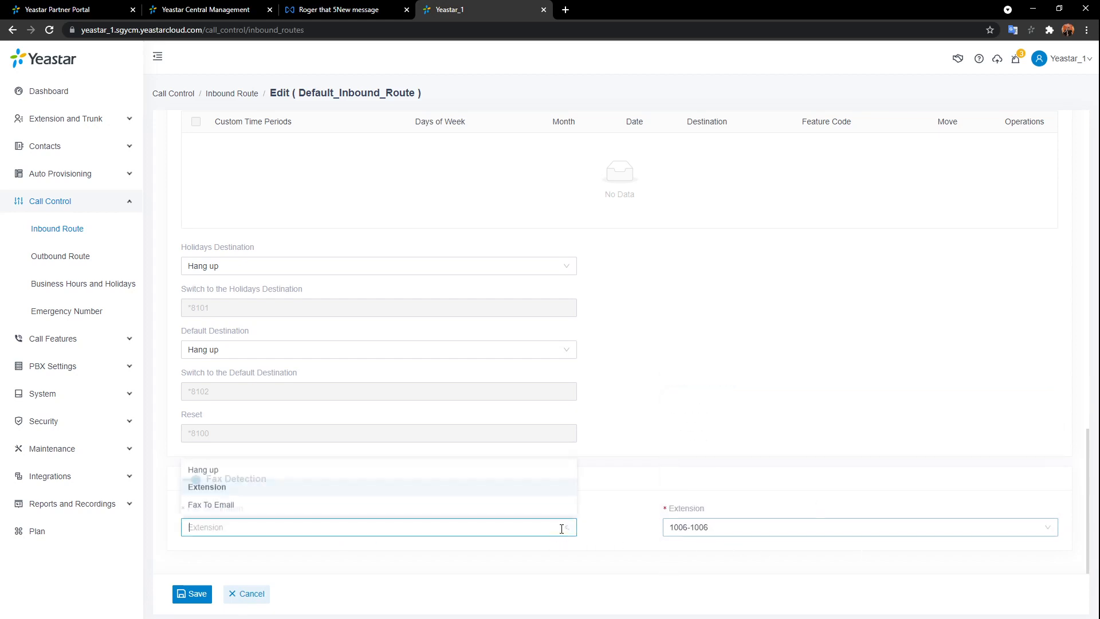
click(232, 507)
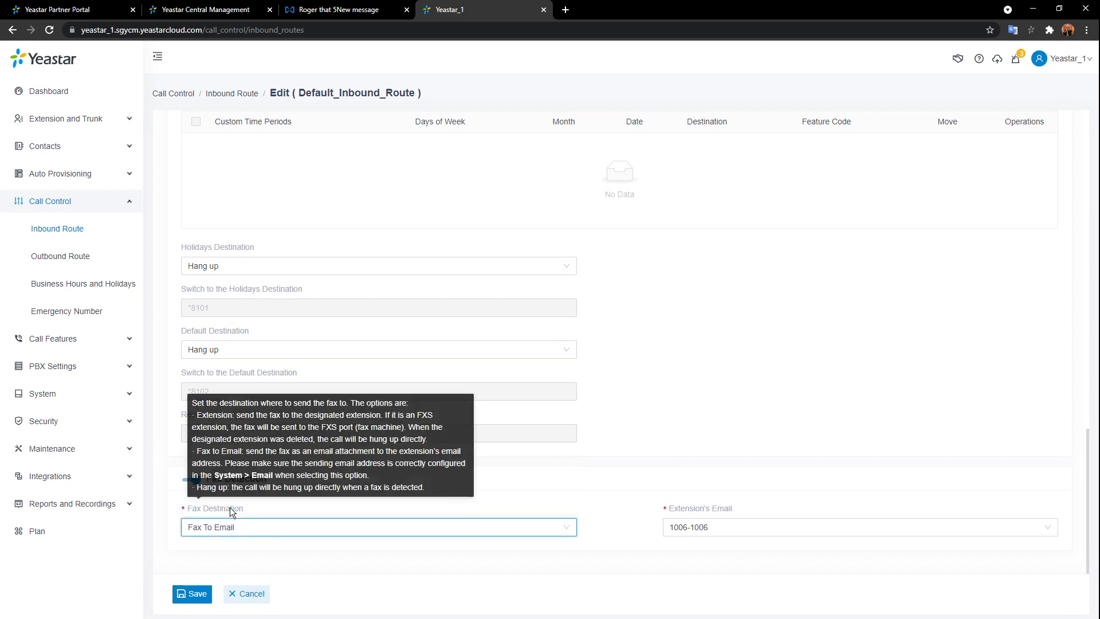
click(751, 525)
click(781, 379)
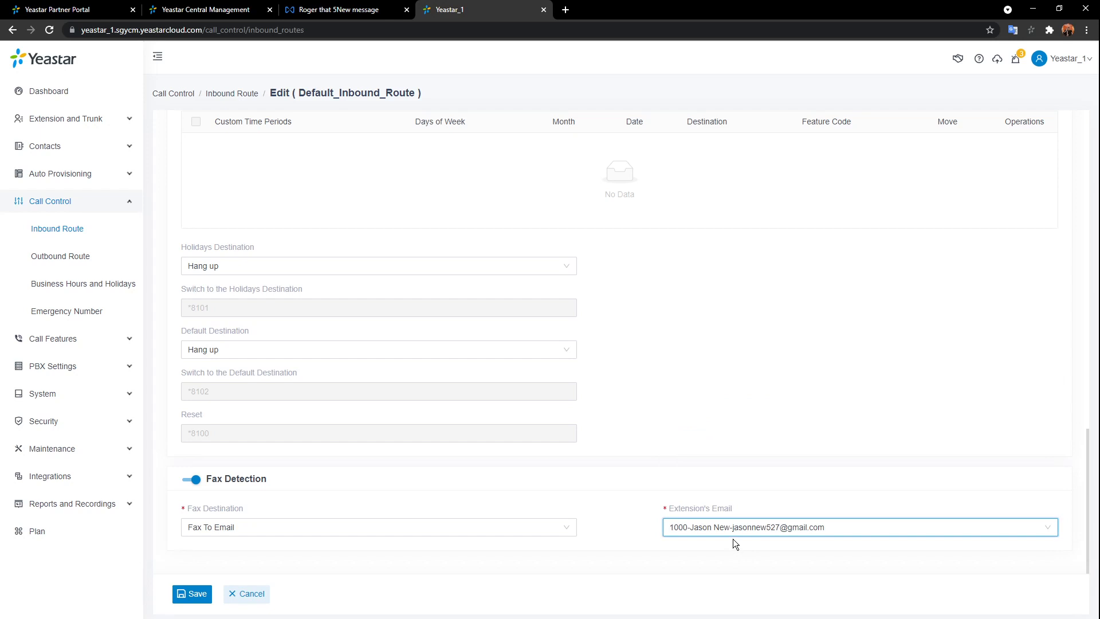
- Set the fax destination to hang up, turn fax detection off, and cancel the edit
click(559, 530)
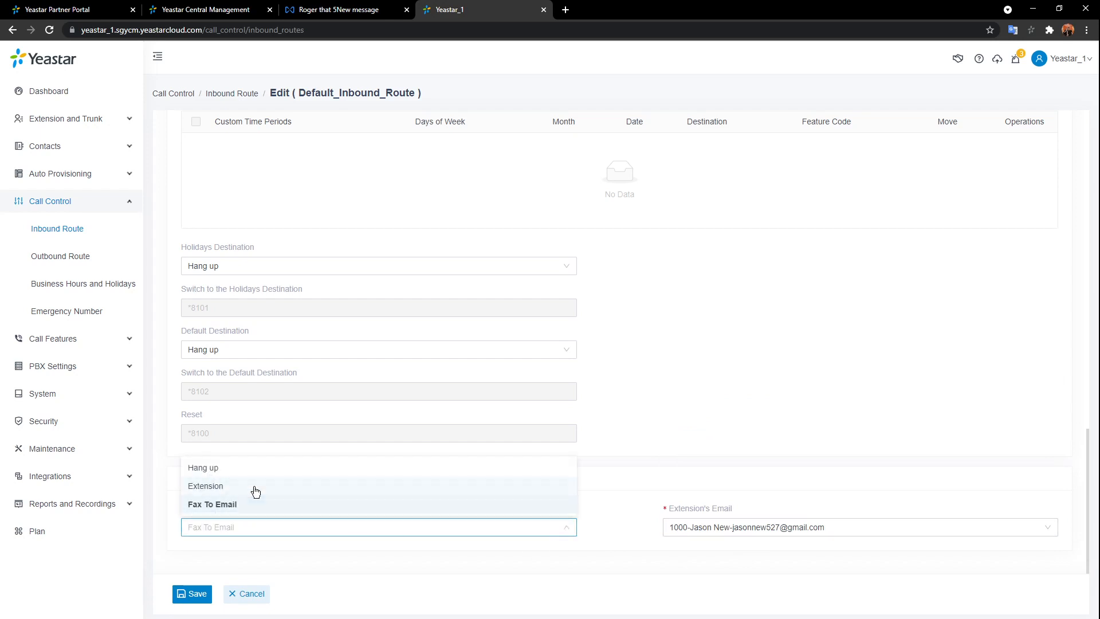
click(256, 469)
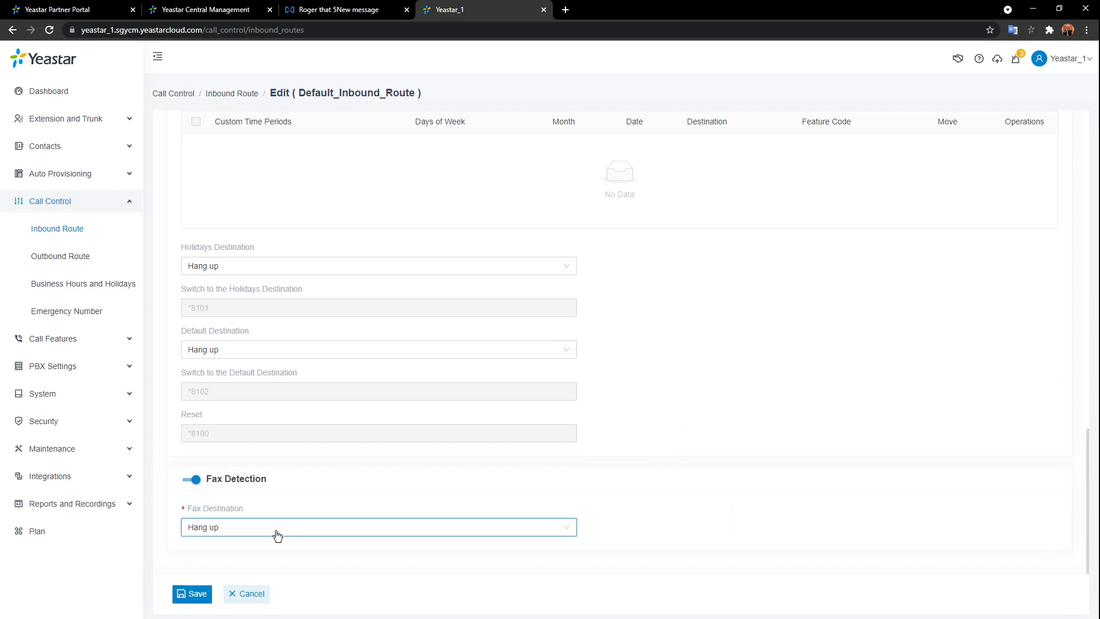
click(190, 481)
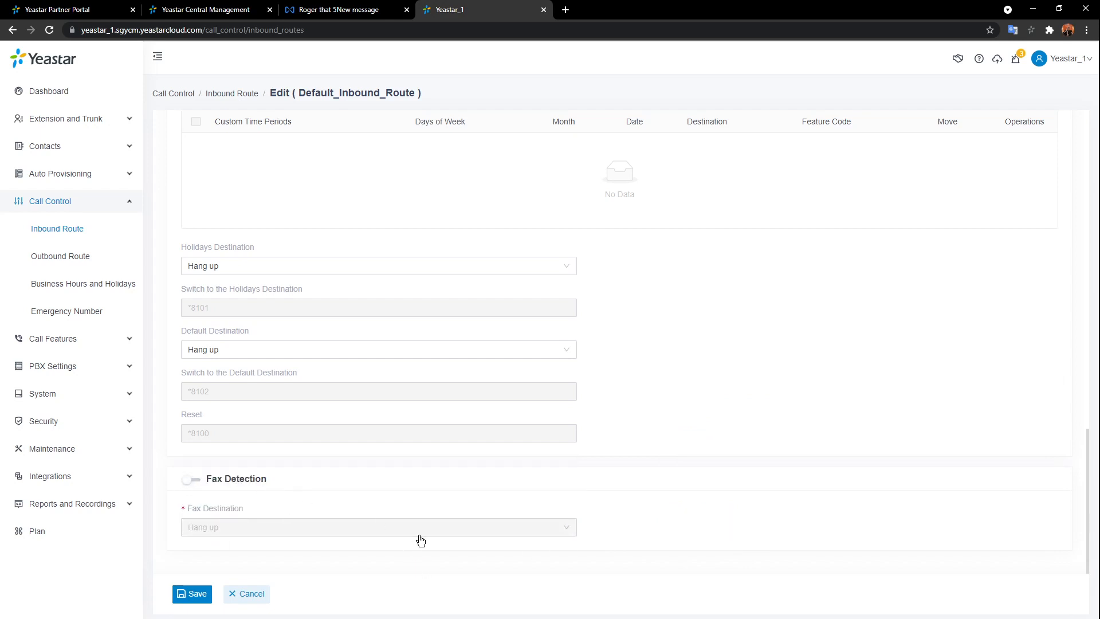
scroll(490, 522, up, 4)
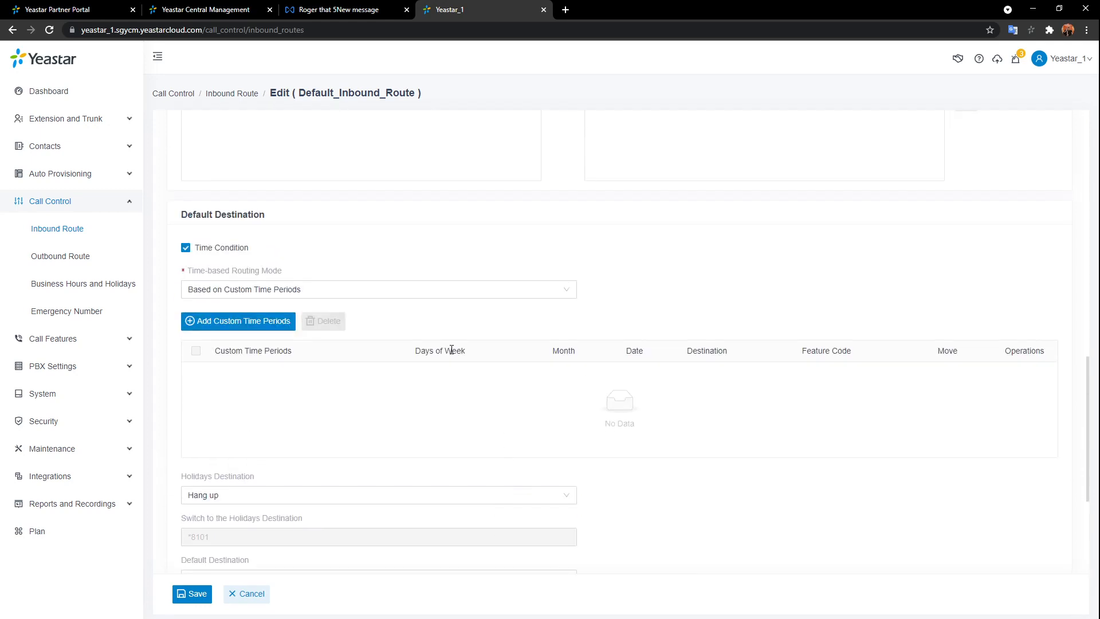
scroll(394, 492, up, 5)
scroll(347, 417, up, 4)
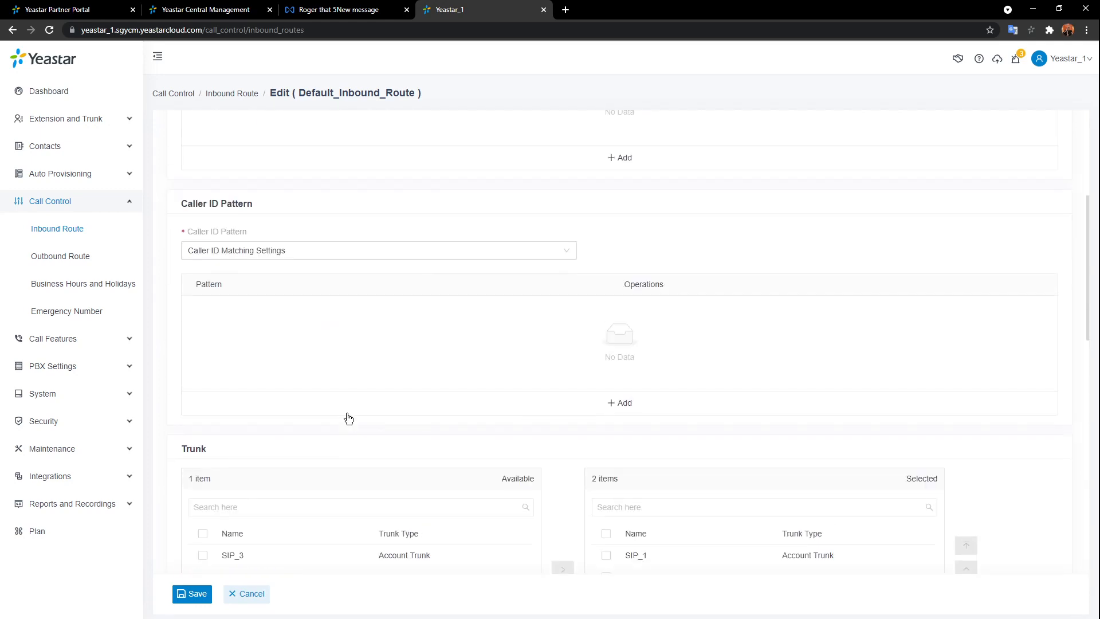
scroll(351, 424, down, 6)
click(246, 595)
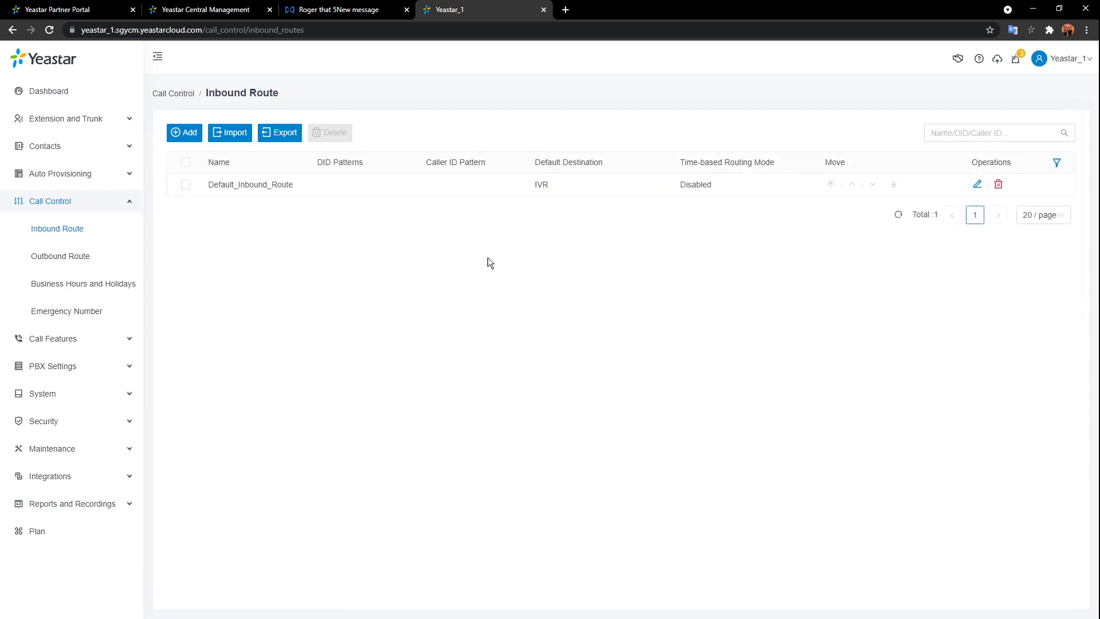
- Open Default_Outbound_Route from the Outbound Route list and review its Name and Outbound Caller ID fields
click(81, 256)
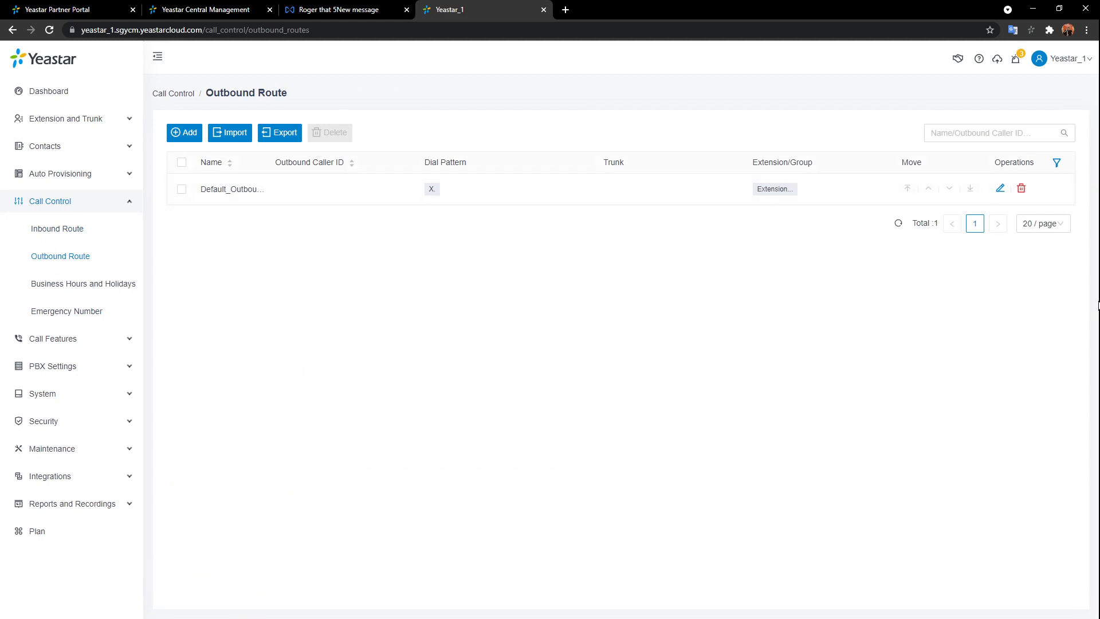
click(1001, 188)
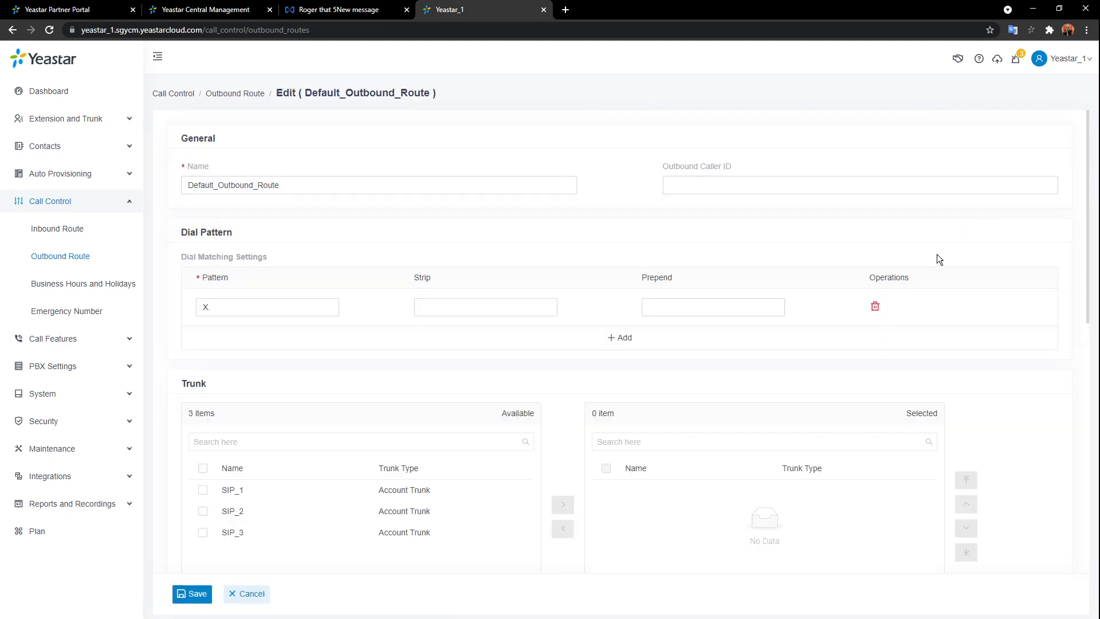
click(433, 192)
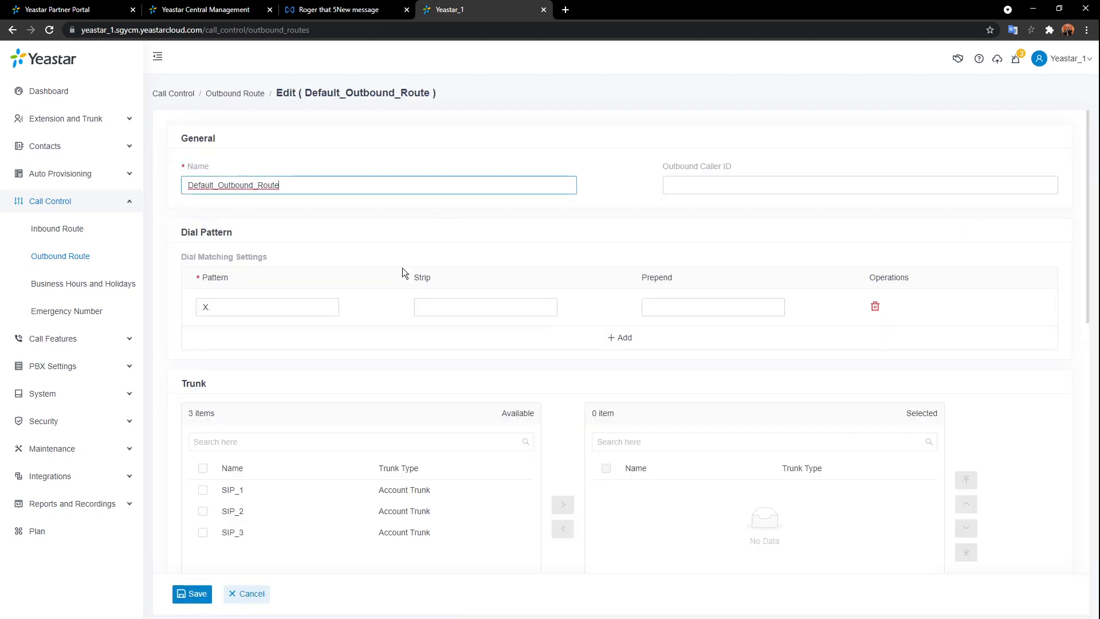
click(767, 180)
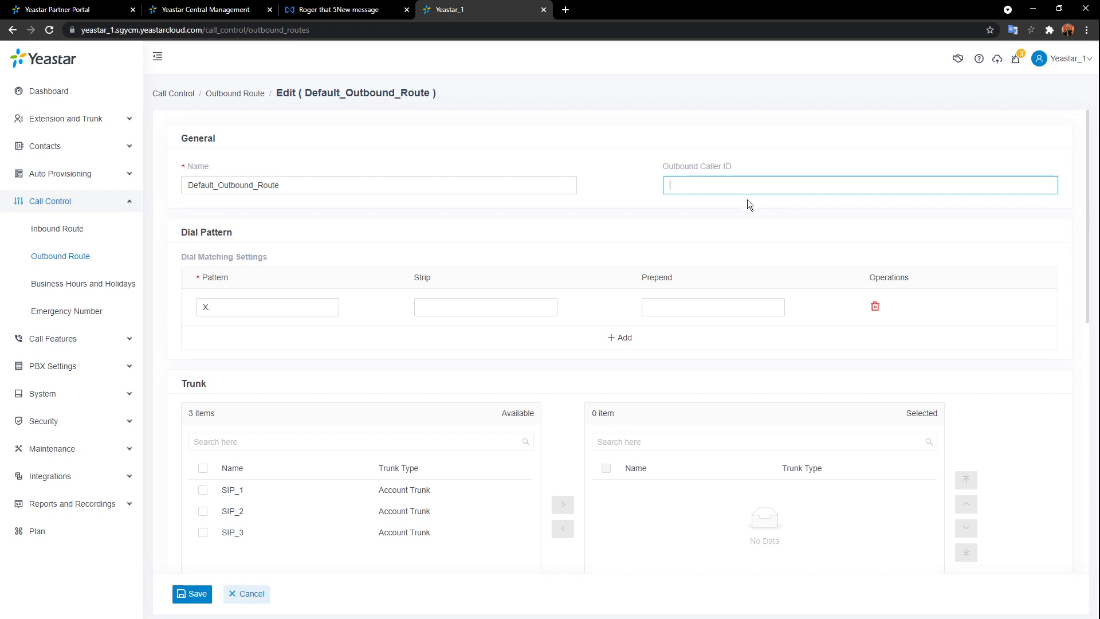
scroll(449, 228, down, 1)
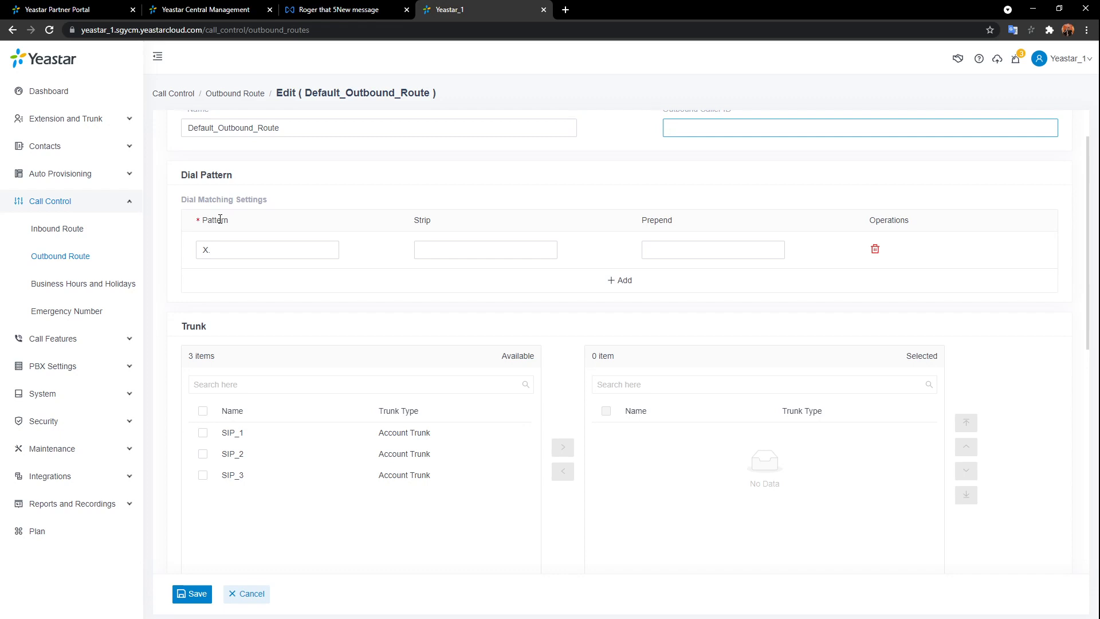
- Prefix the X. dial pattern with 9 so it reads 9X
click(242, 252)
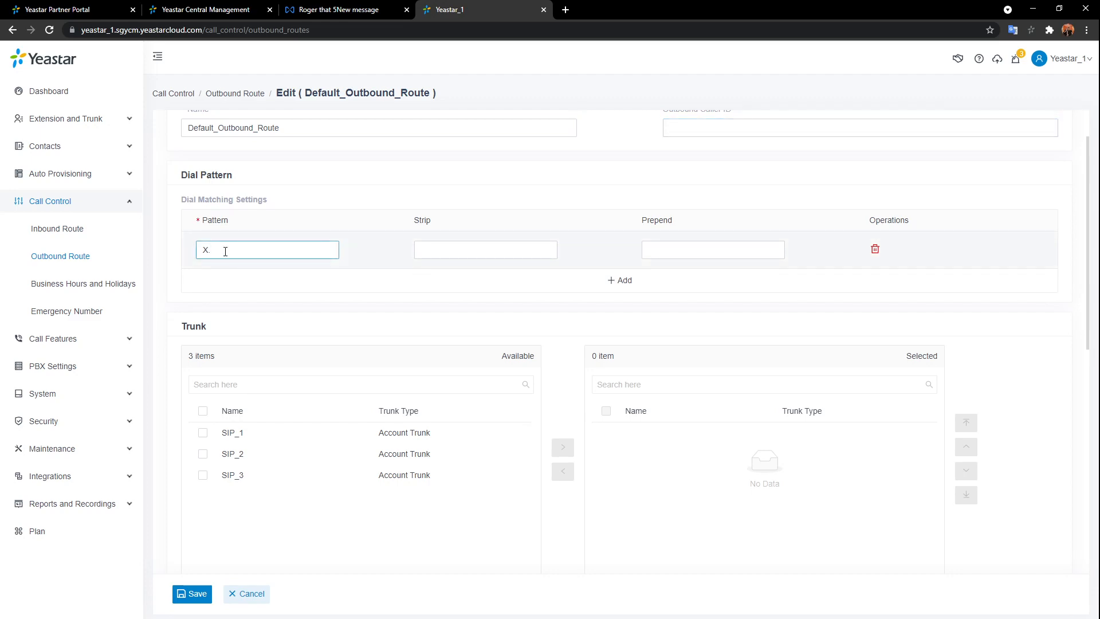
mouse_move(252, 201)
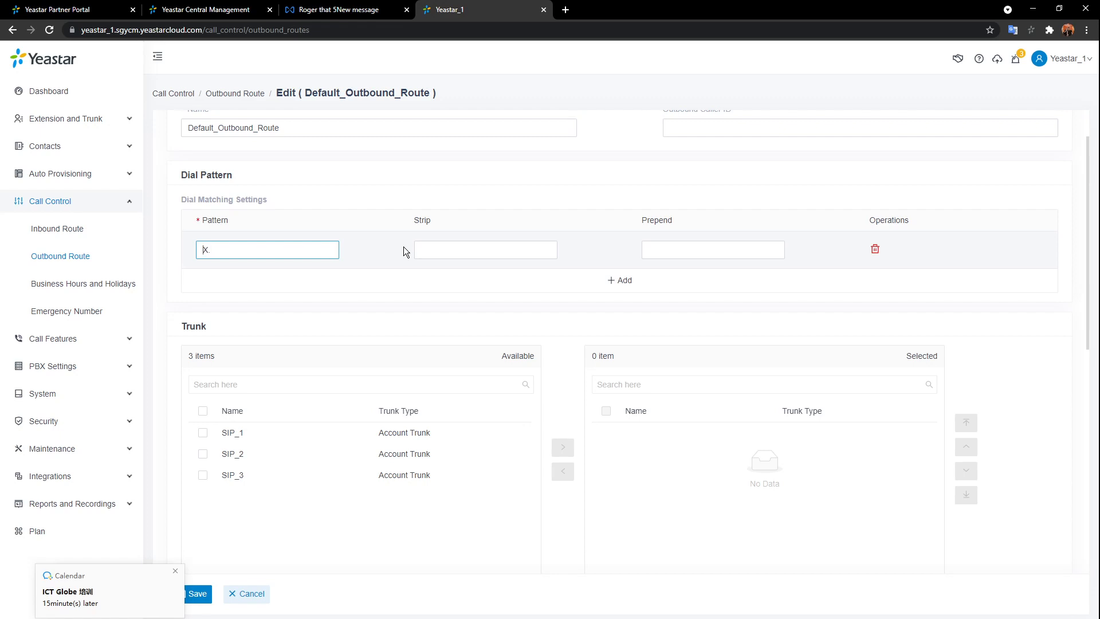
text(9)
- Set the 9X. pattern to strip 1 leading digit
click(181, 577)
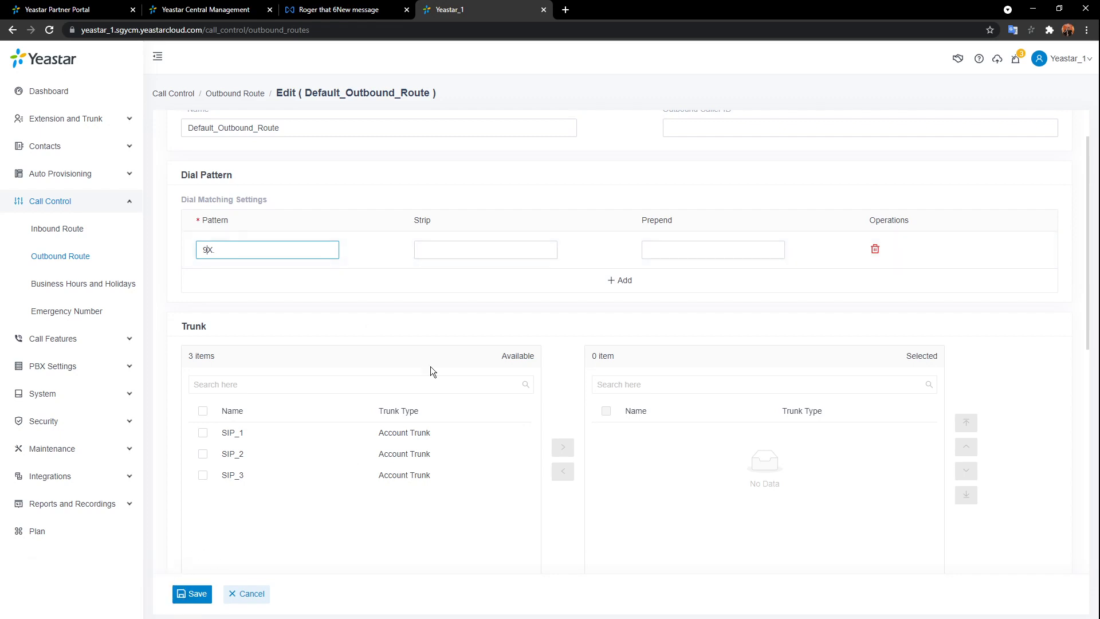
click(459, 246)
click(429, 281)
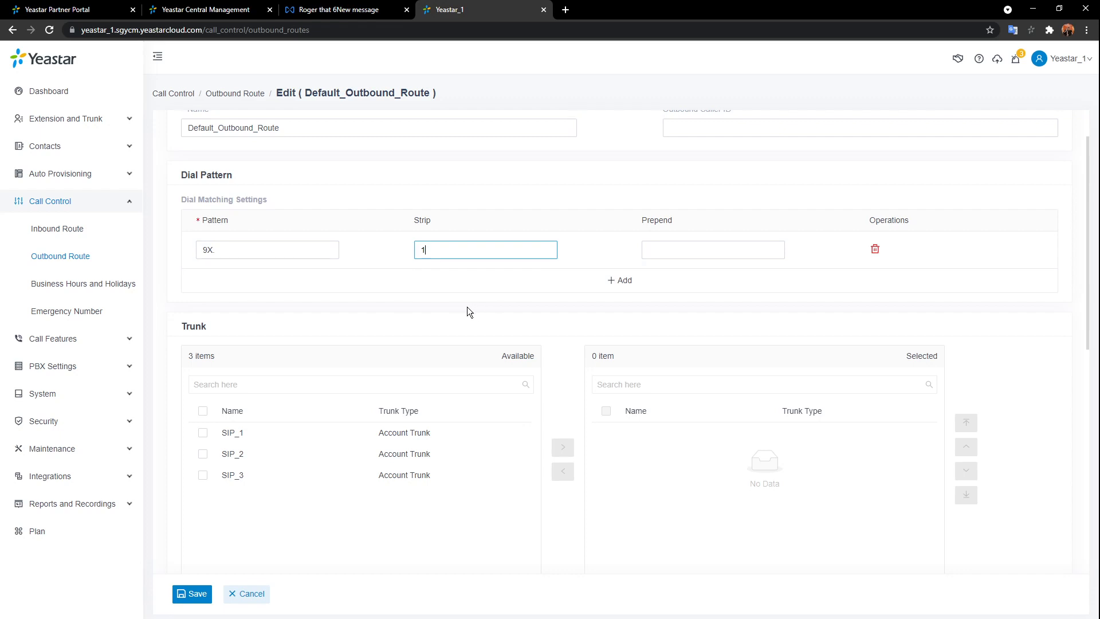
- Enter 00 as the pattern's Prepend digits
click(733, 252)
click(803, 201)
click(771, 256)
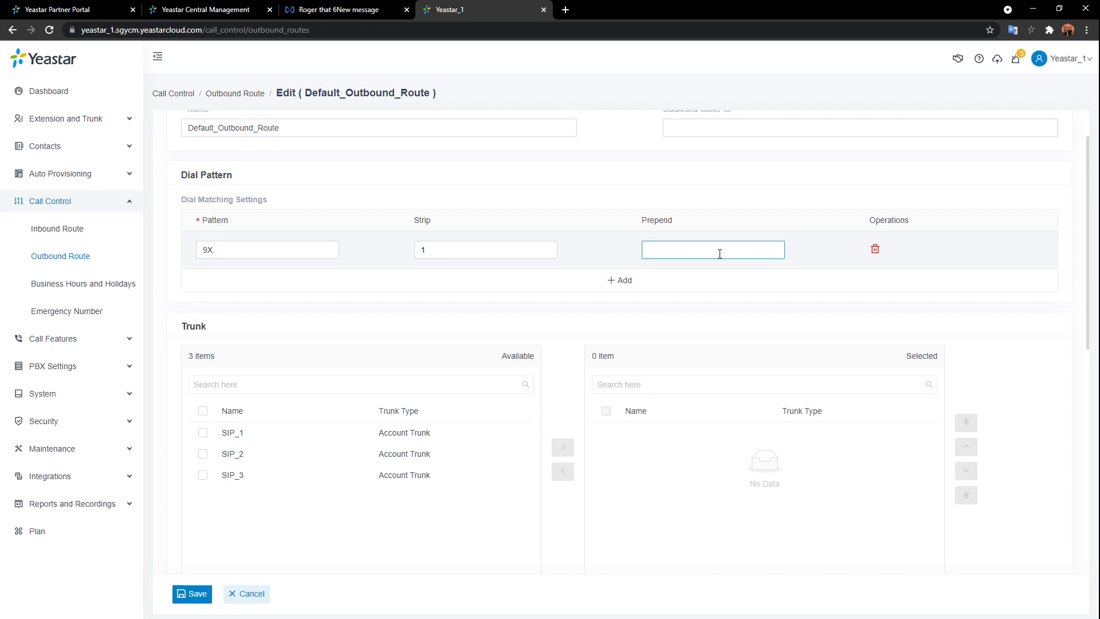
click(712, 250)
text(00)
click(737, 191)
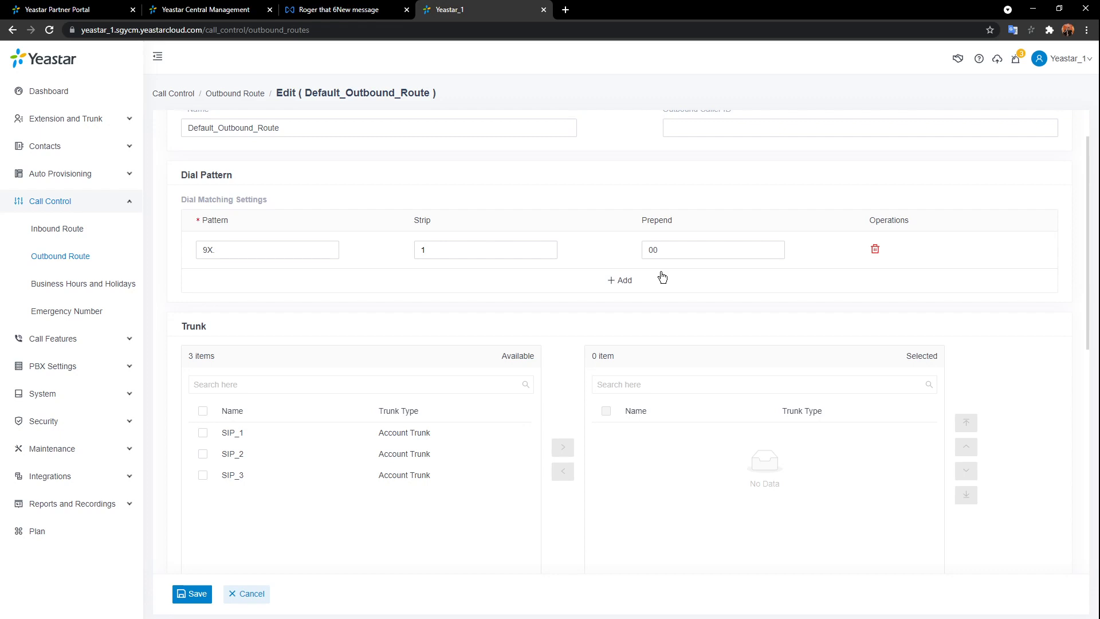
click(696, 255)
- Add trunks SIP_1, SIP_3 and SIP_2 to the route's selected trunks
scroll(686, 300, down, 4)
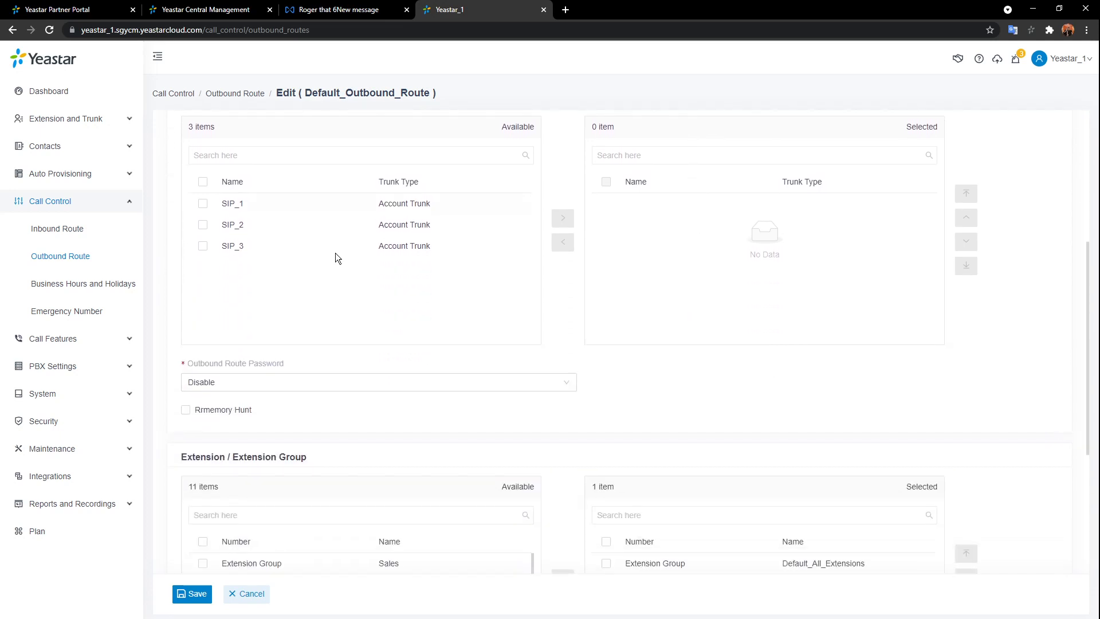
double_click(473, 210)
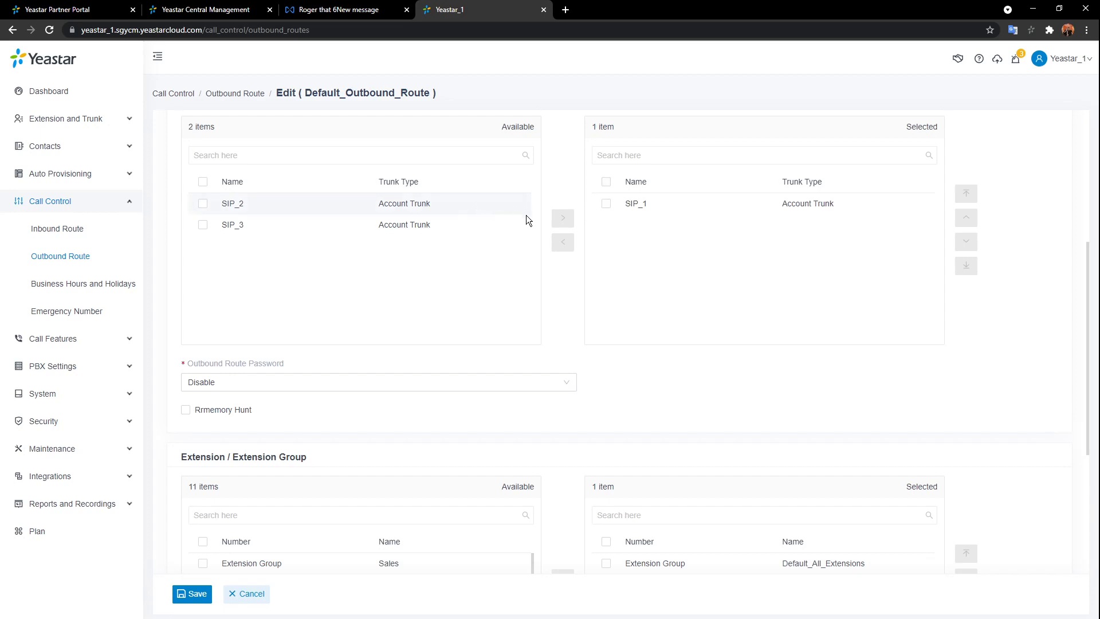
double_click(481, 214)
double_click(482, 212)
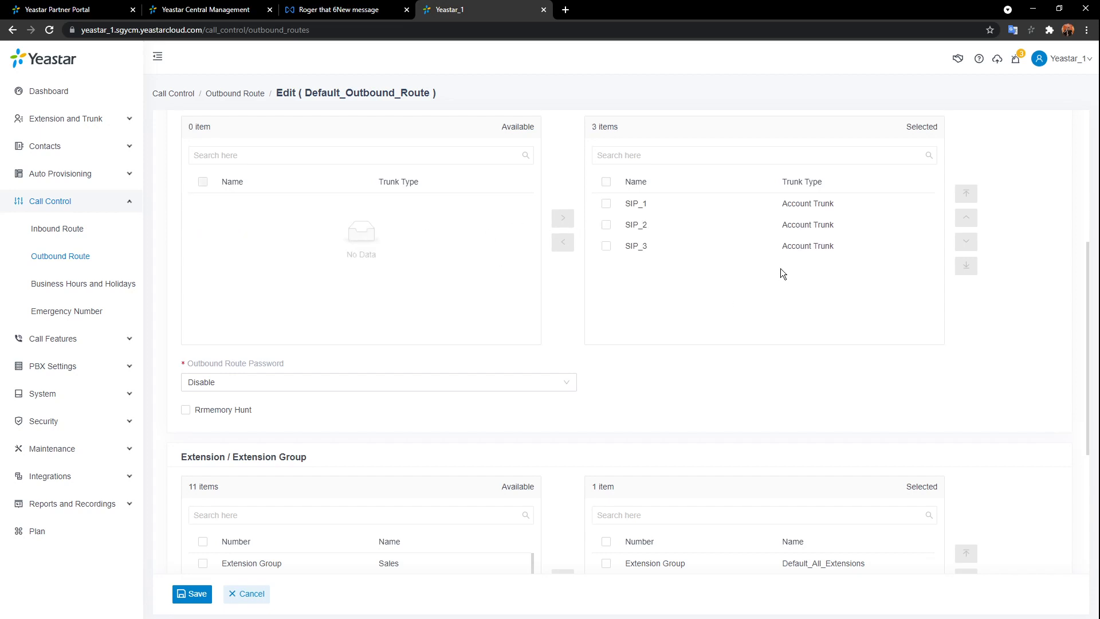
- Set Outbound Route Password to Disable
scroll(630, 343, down, 1)
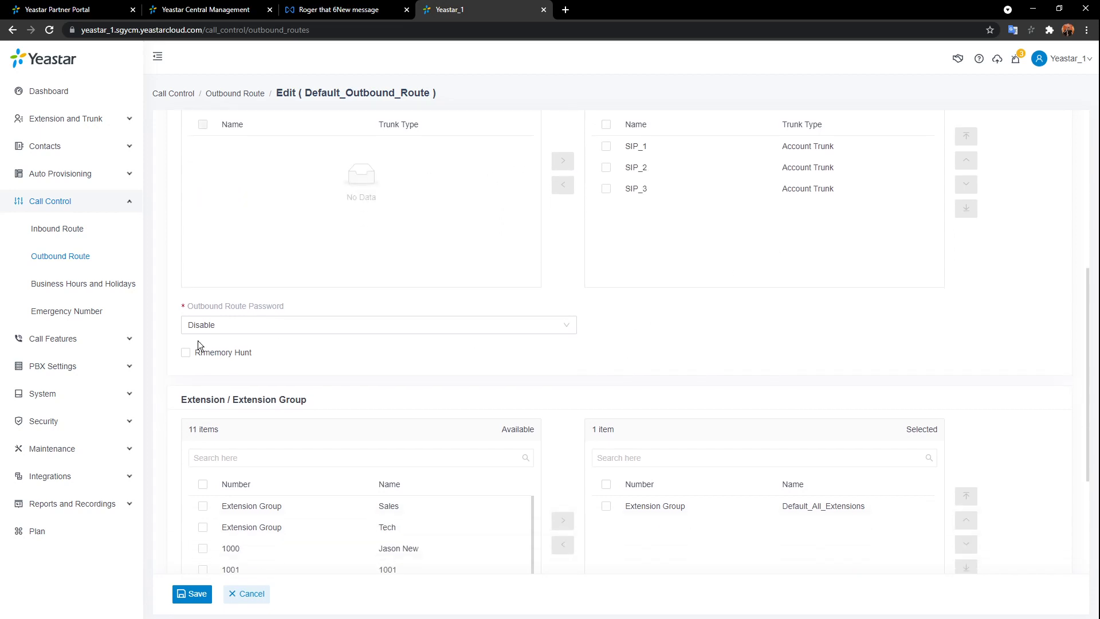
click(350, 324)
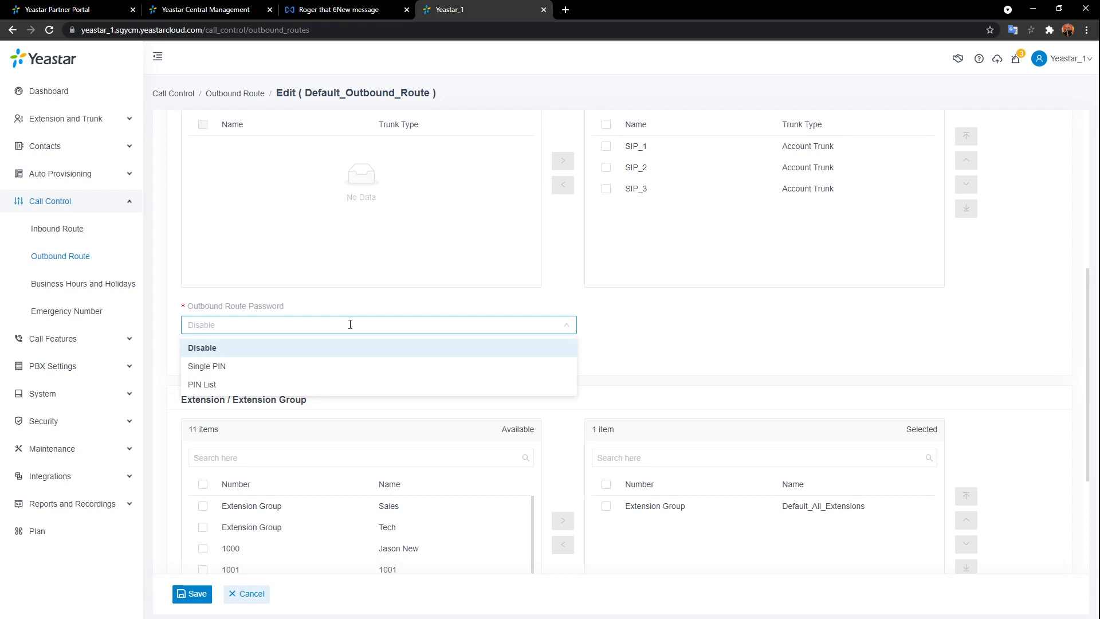
click(250, 382)
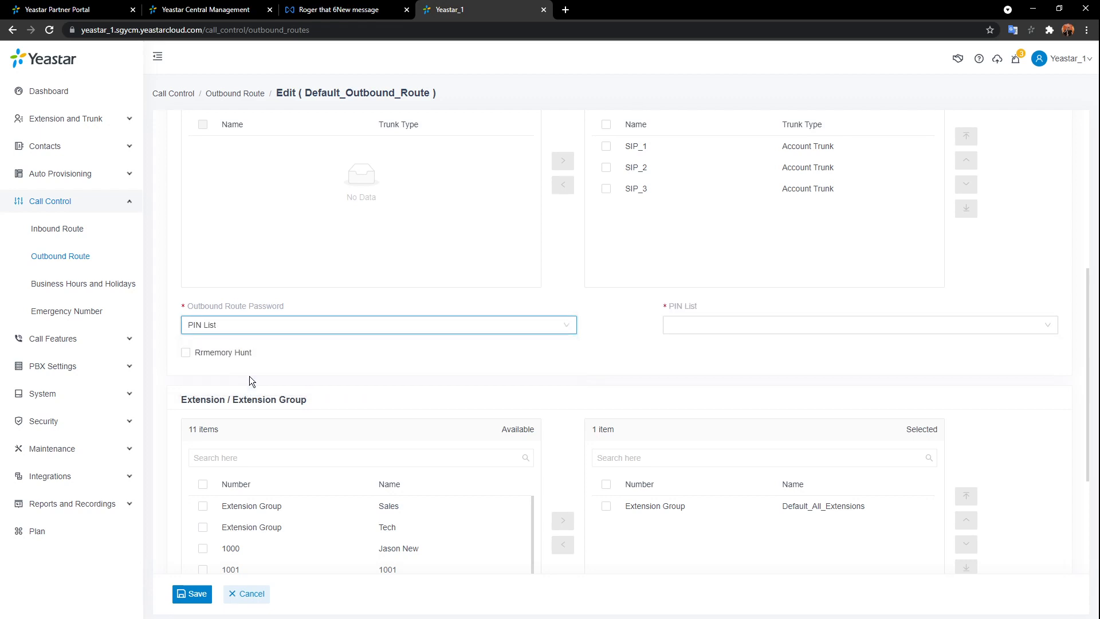
click(287, 324)
click(255, 347)
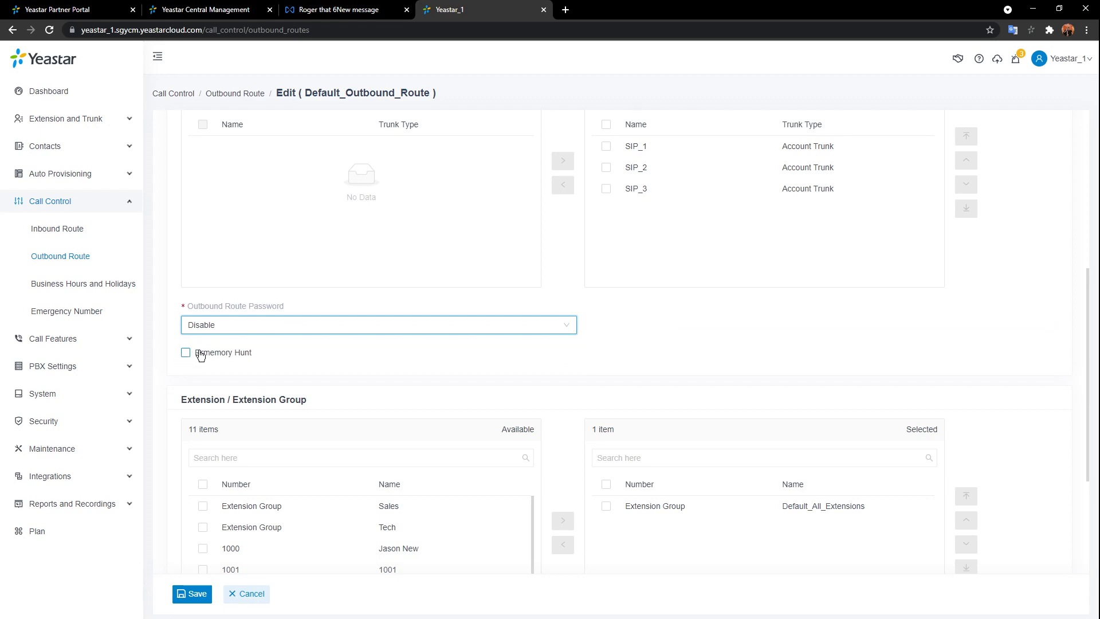
- Turn on Rrmemory Hunt for the route's trunks
mouse_move(203, 358)
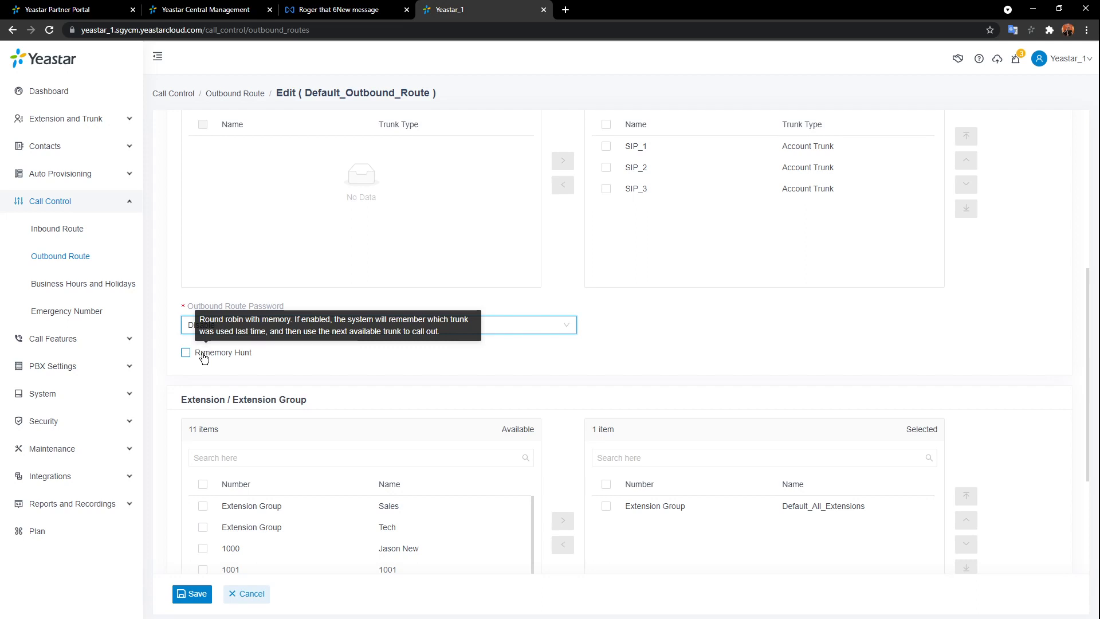
click(186, 354)
scroll(807, 265, up, 2)
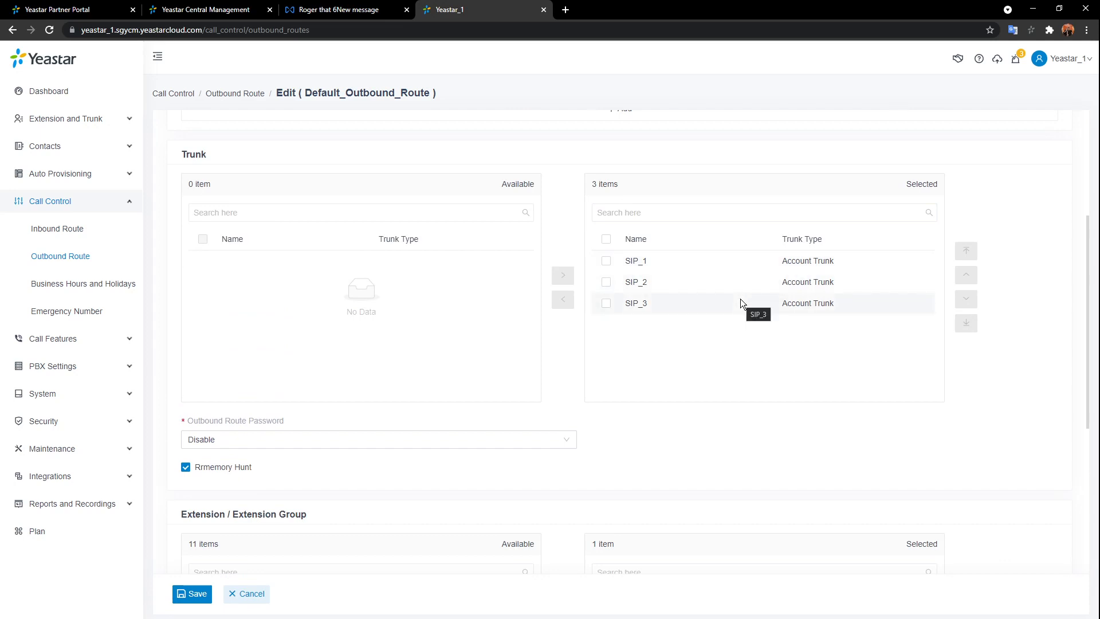
scroll(261, 450, down, 1)
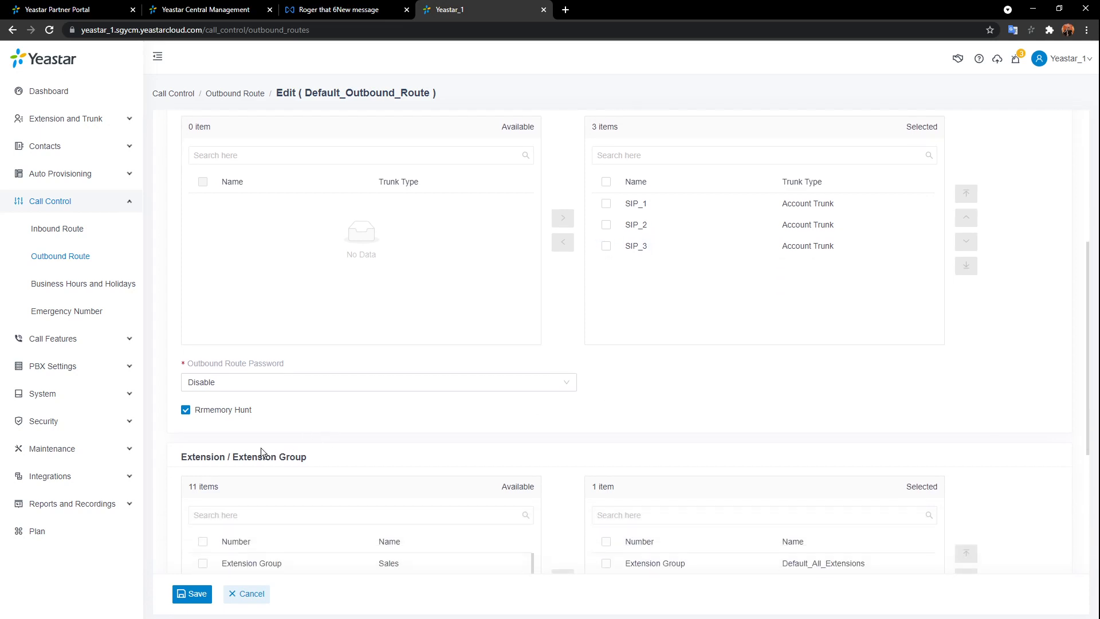
click(187, 410)
scroll(702, 379, up, 1)
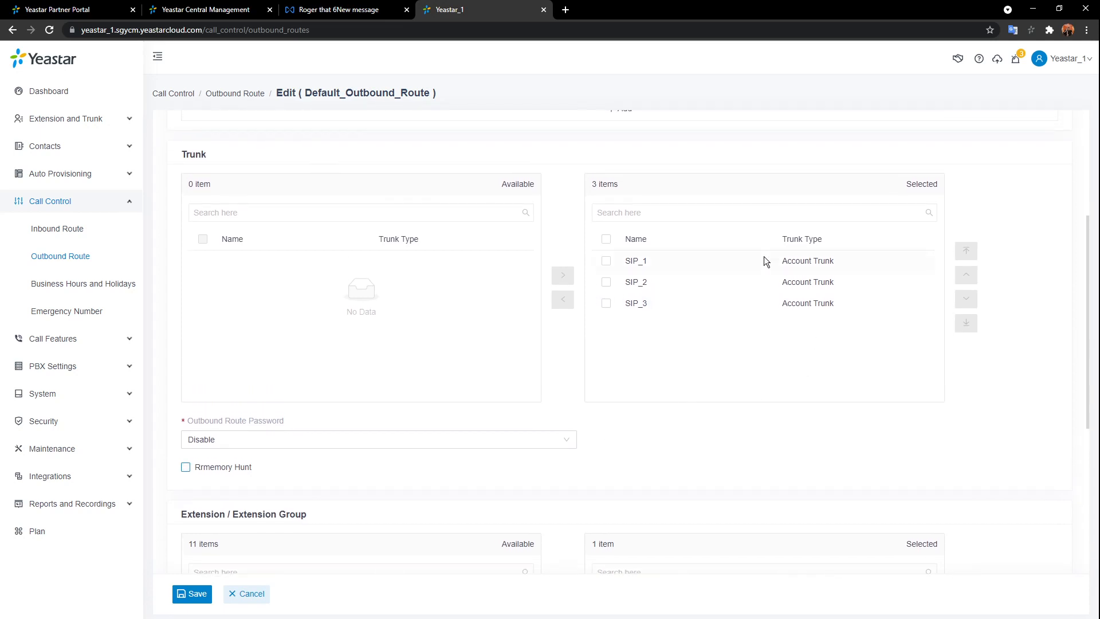
click(719, 263)
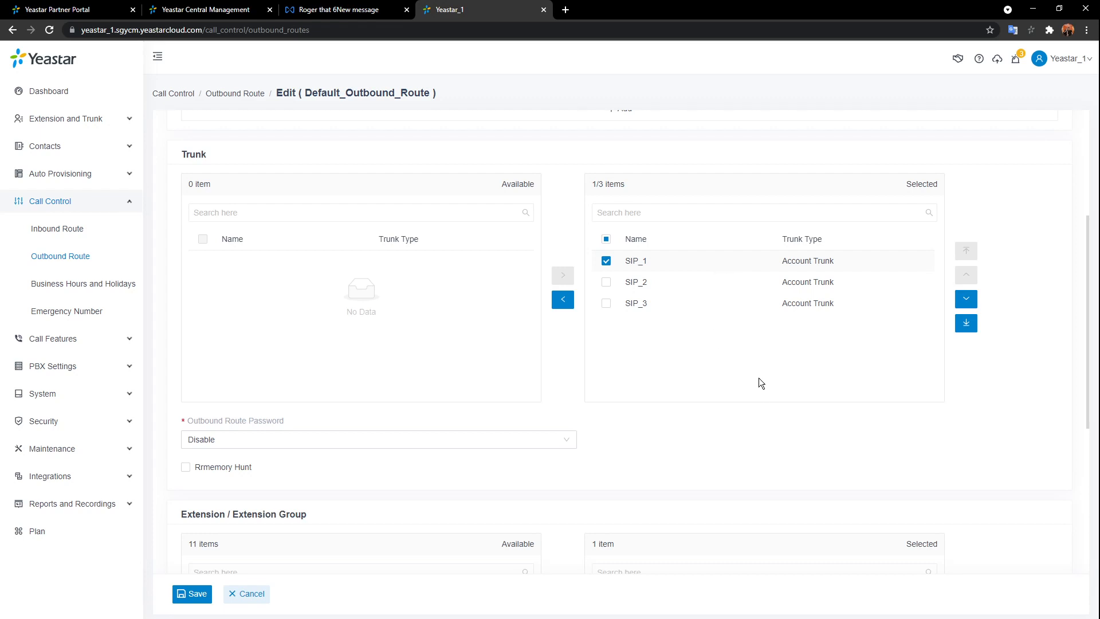
scroll(750, 404, down, 4)
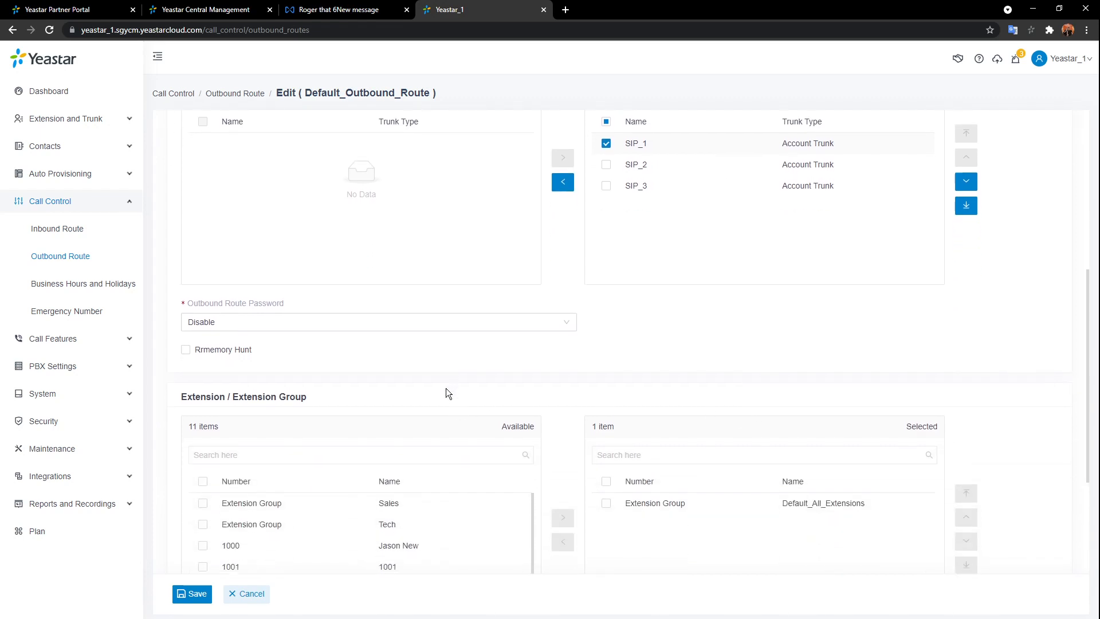
click(185, 238)
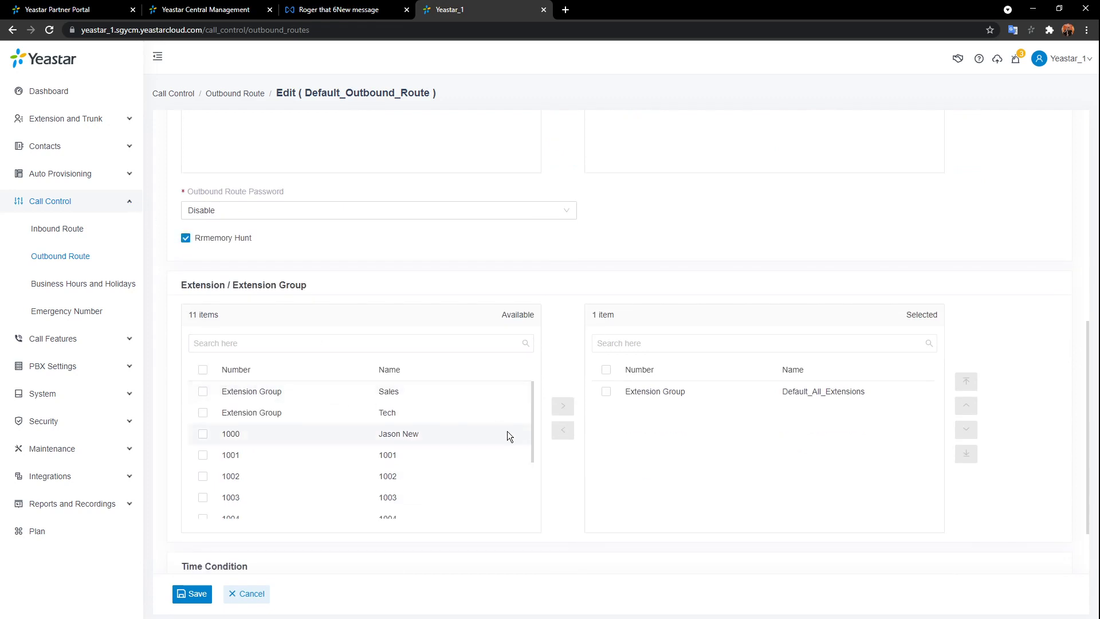
- Replace Default_All_Extensions with extensions 1007 and 1000 as the route's allowed callers
scroll(472, 453, down, 2)
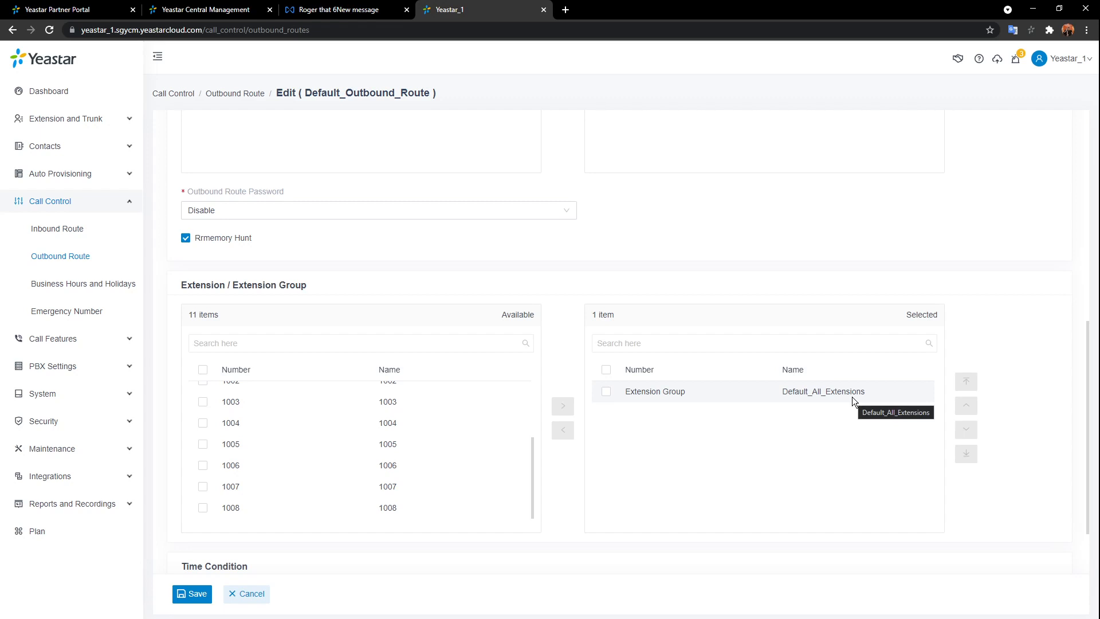
click(606, 392)
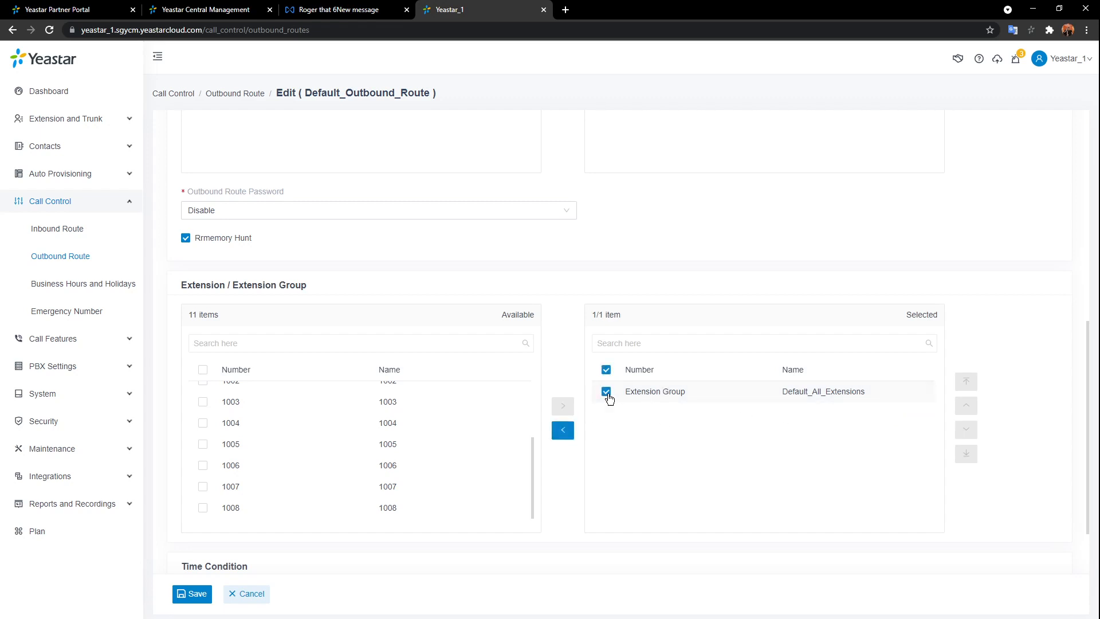
click(563, 429)
double_click(331, 488)
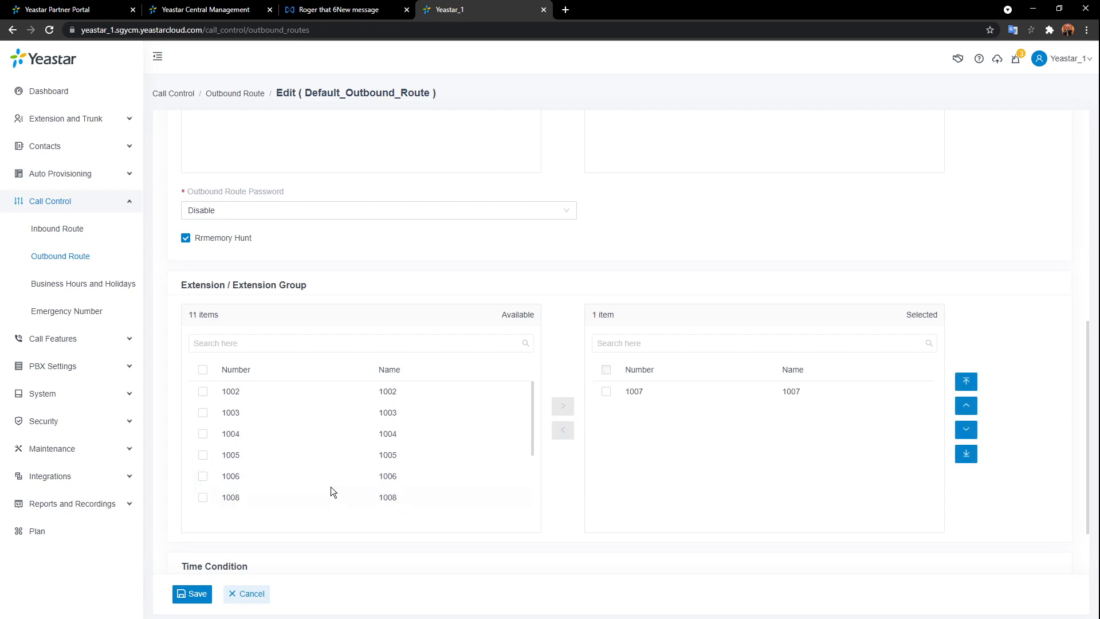
scroll(335, 445, up, 3)
scroll(374, 451, down, 3)
scroll(418, 413, up, 1)
scroll(418, 413, down, 3)
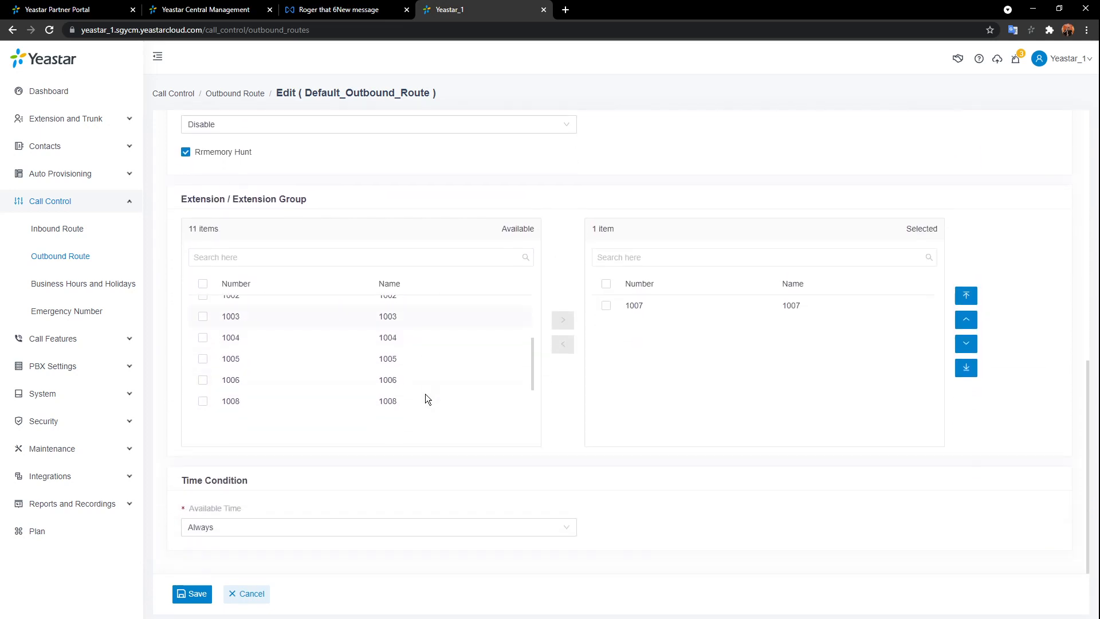
scroll(425, 393, up, 3)
double_click(421, 370)
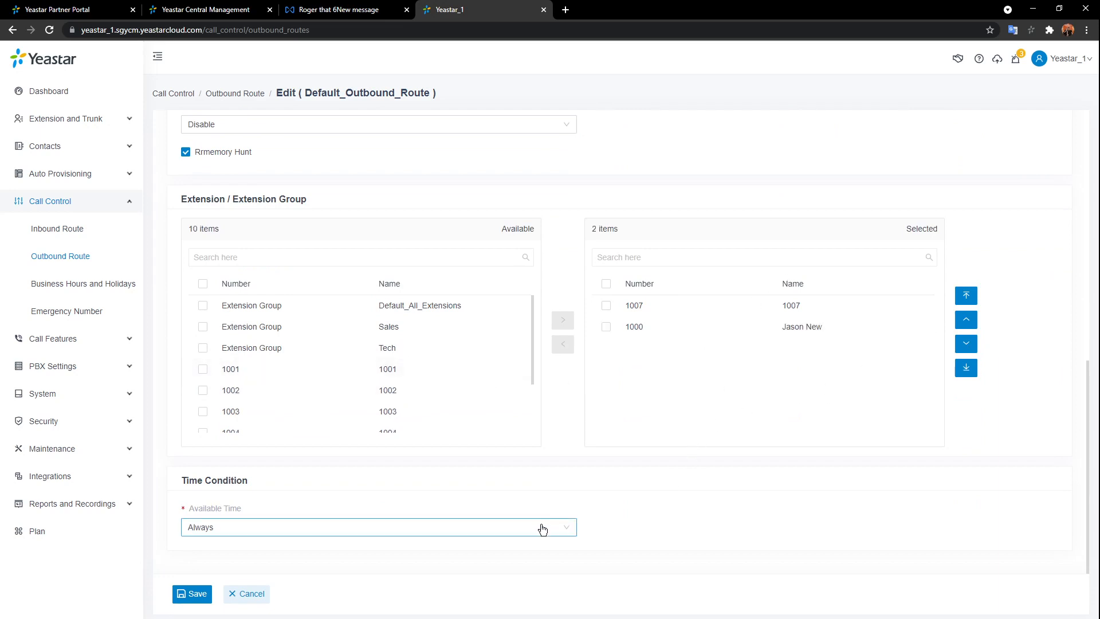
- Keep Available Time as Always and save the outbound route
click(566, 528)
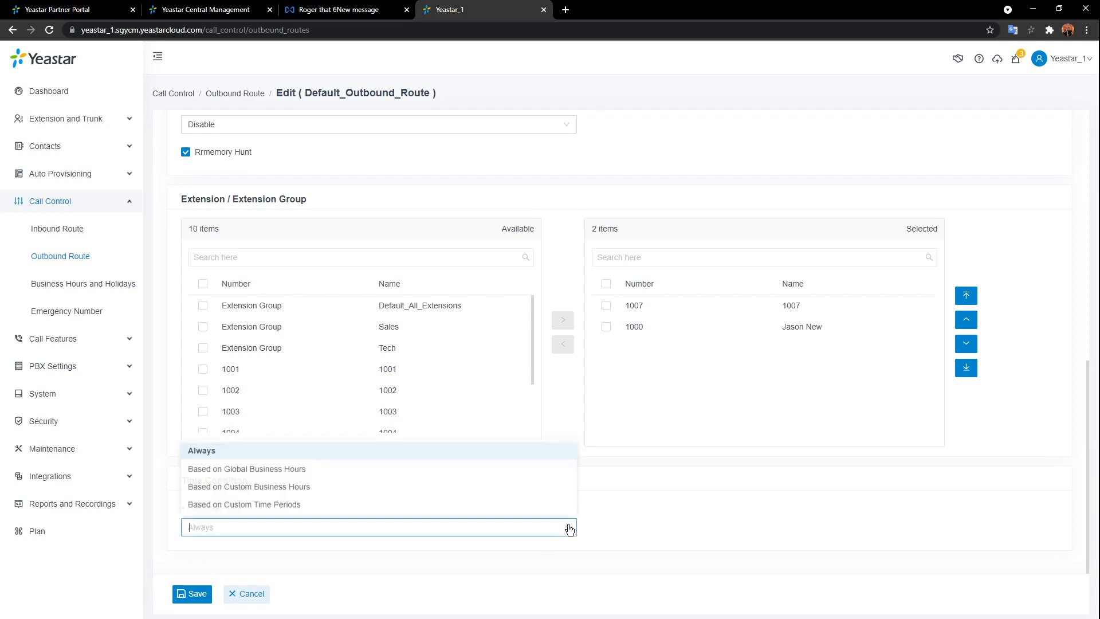
click(597, 523)
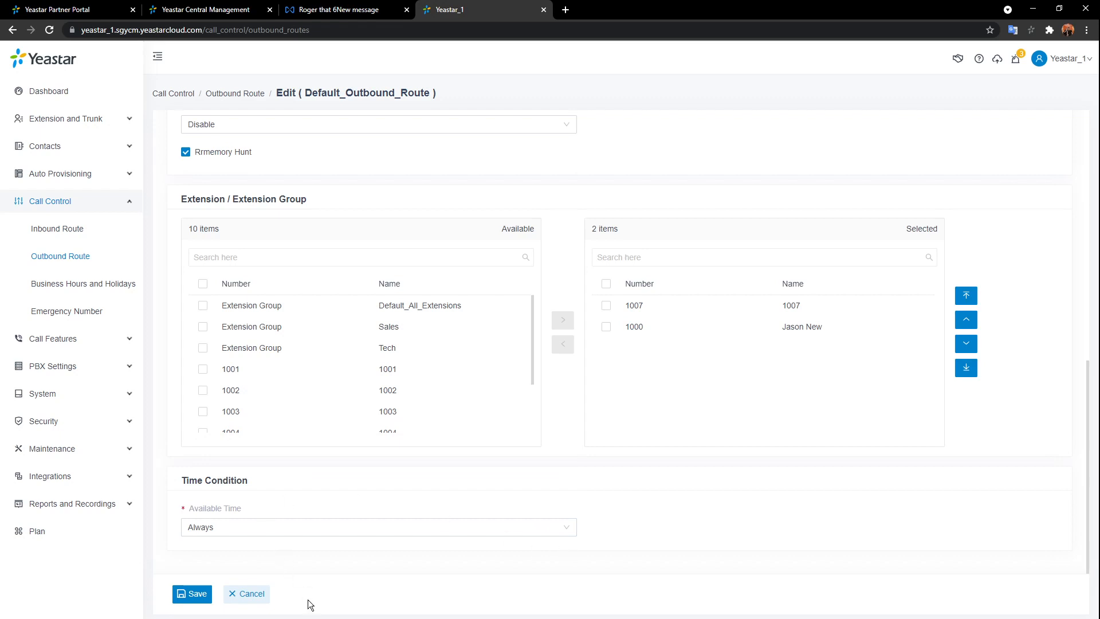
click(205, 598)
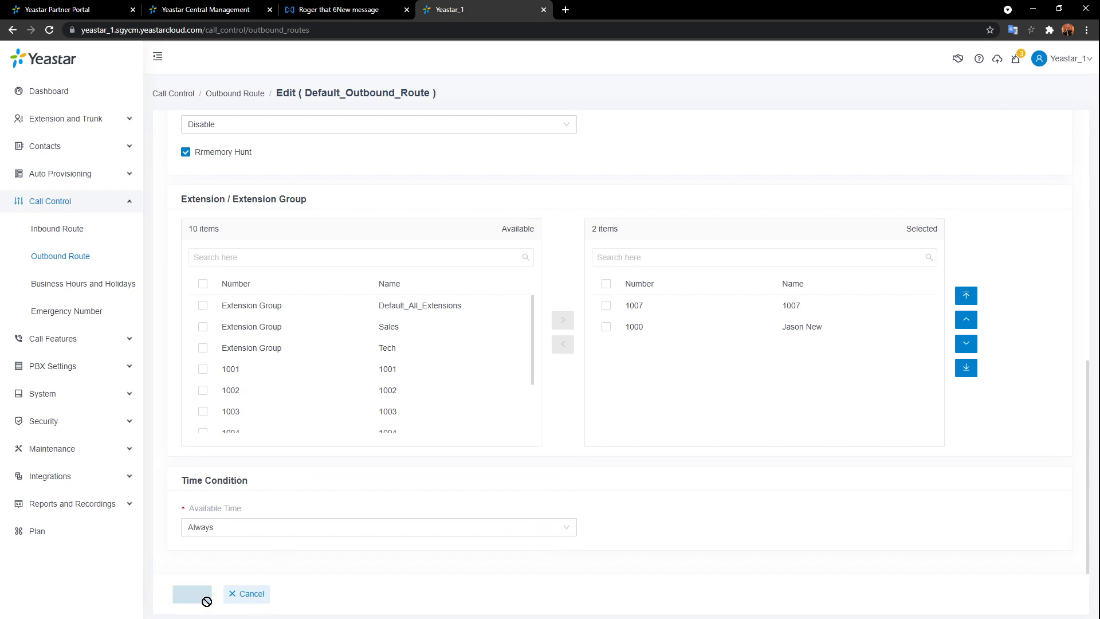